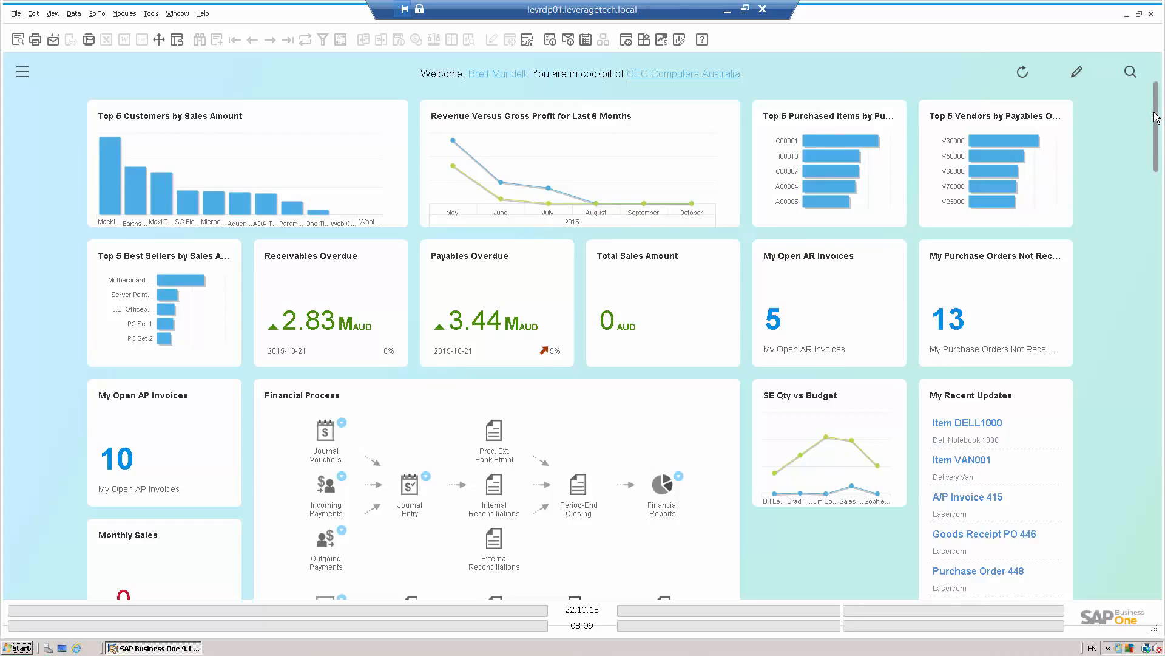
- View a blank purchase order form from the Purchasing Process diagram and close it without adding anything
scroll(1157, 121, down, 1)
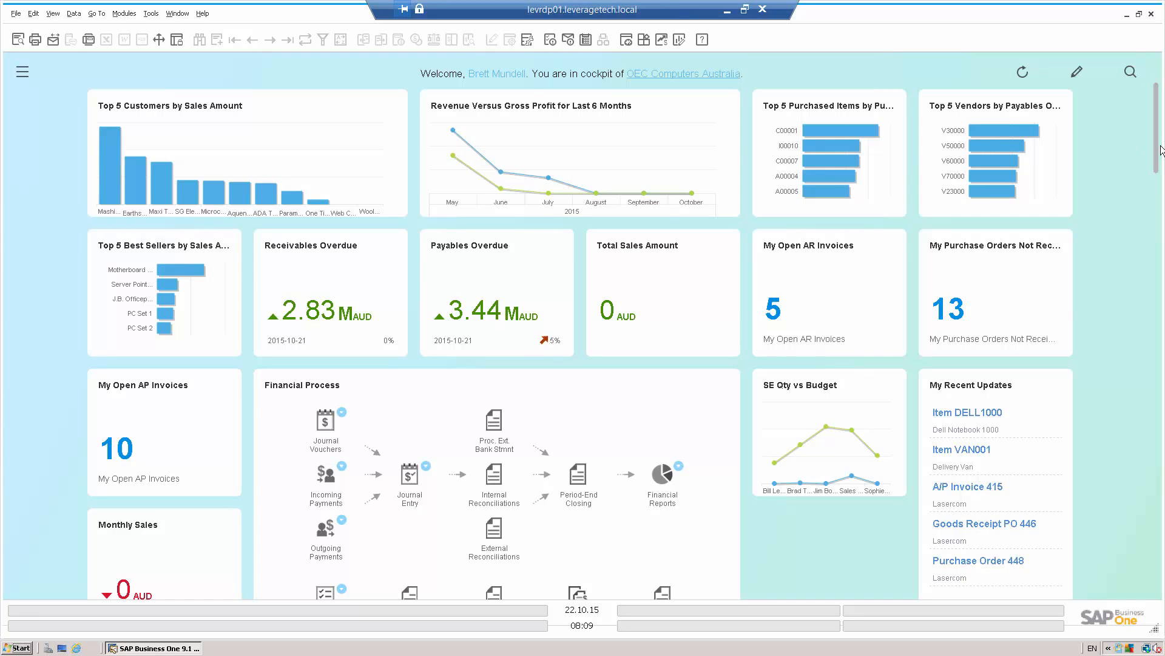
drag(1159, 150, 1140, 240)
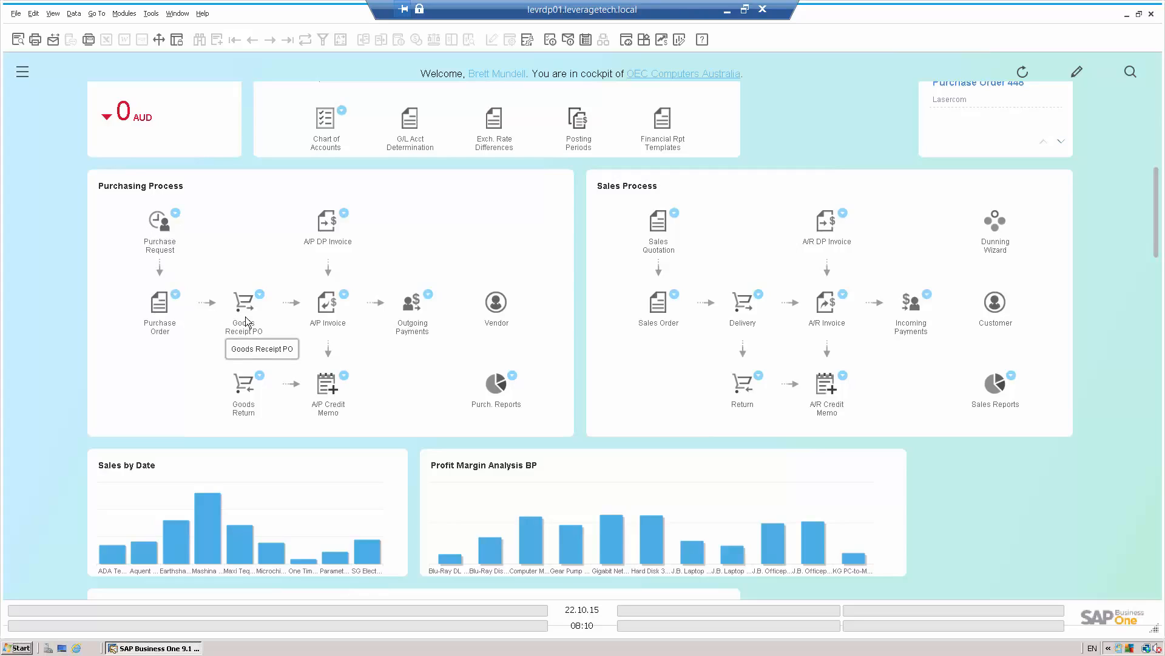
click(156, 308)
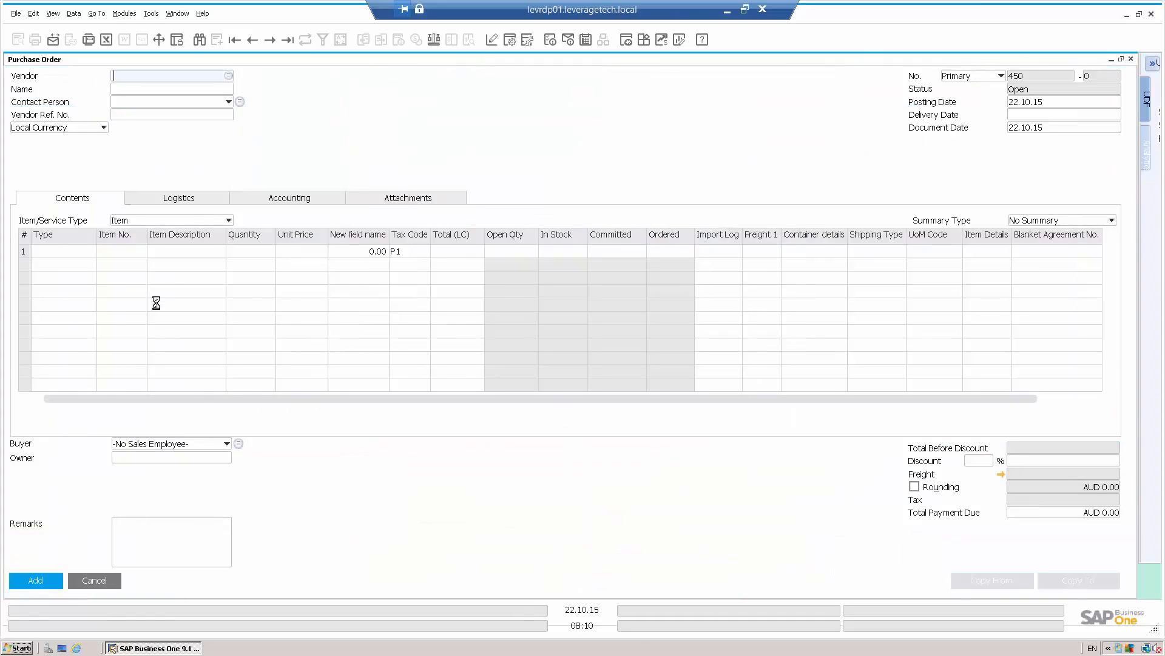
click(93, 580)
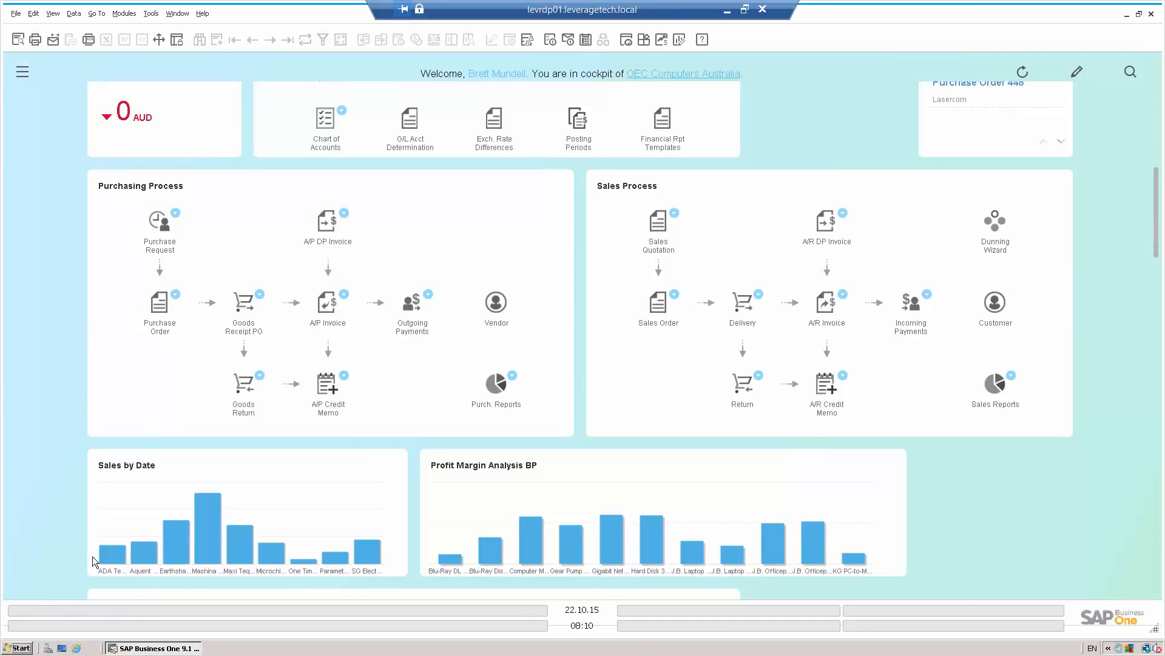
- View the Open Items List linked to the Purchase Order stage of the Purchasing Process, and close it
click(175, 294)
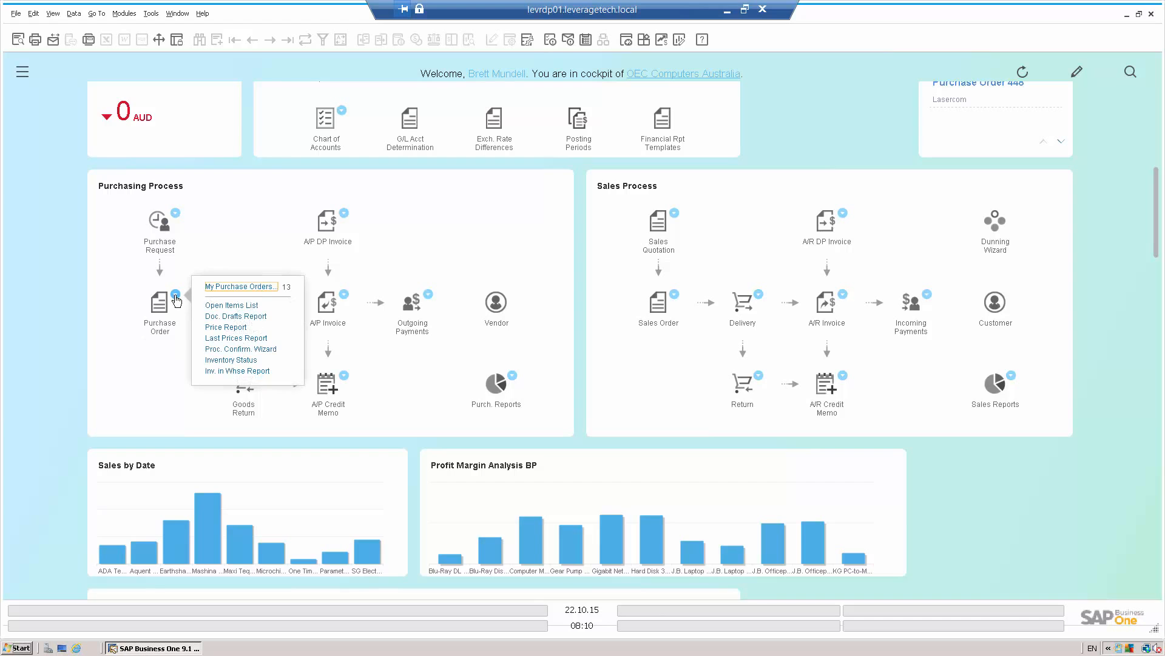
click(229, 306)
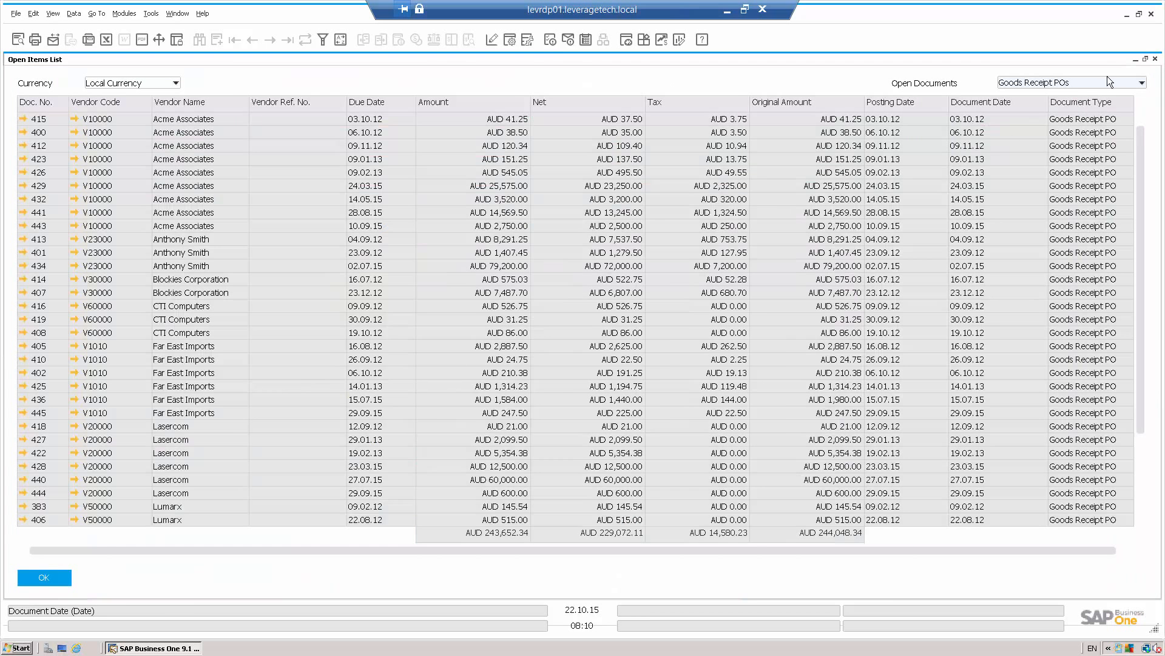
click(1155, 59)
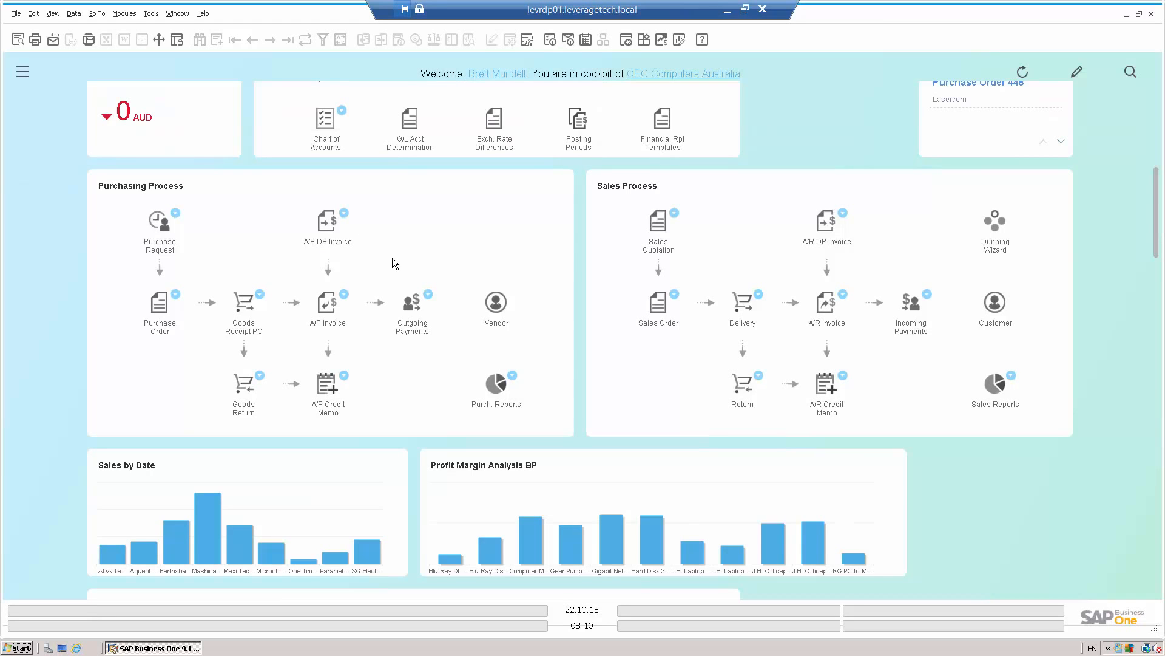
- Search the cockpit's data for "office"
drag(1158, 200, 1164, 93)
click(1130, 73)
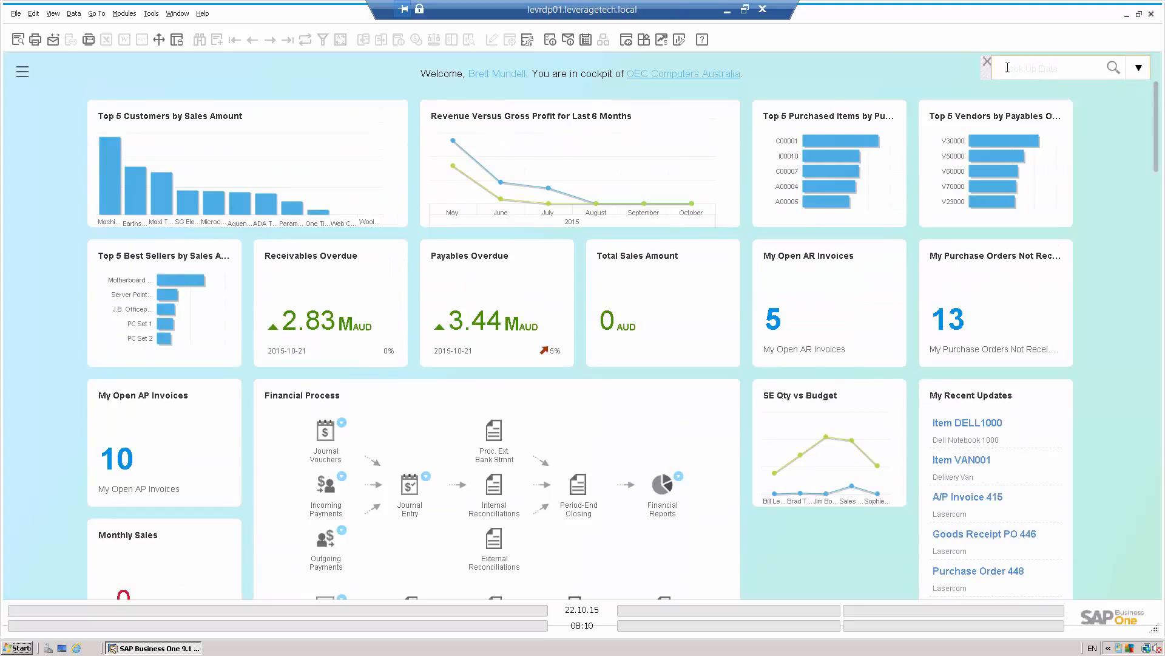
text(office)
key(Return)
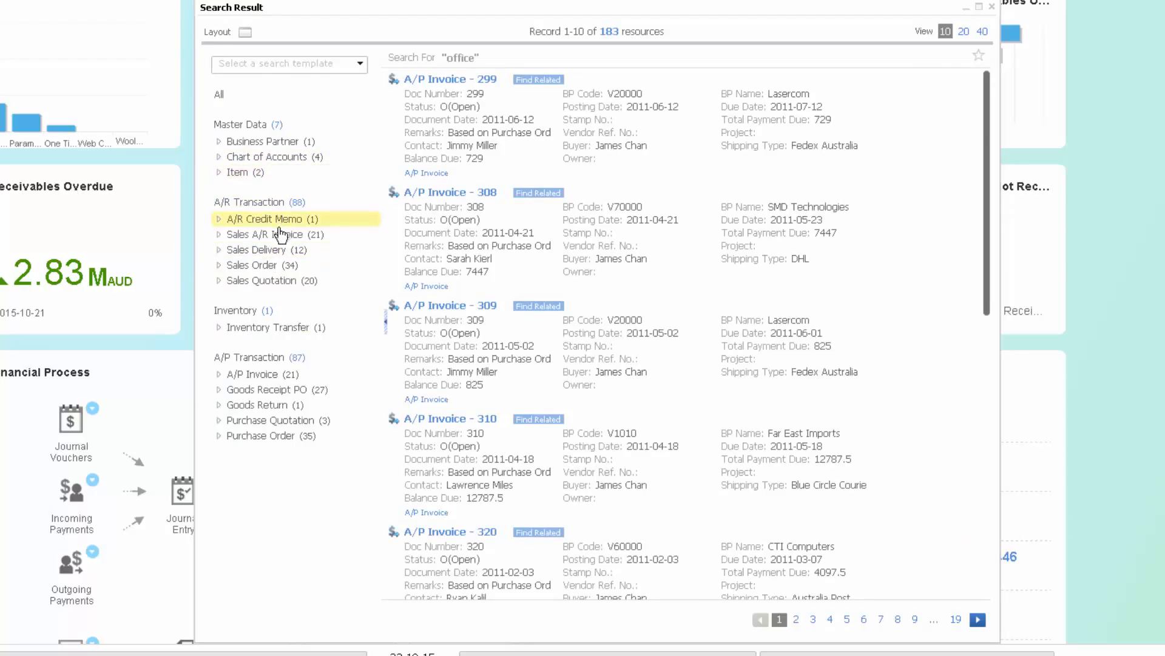
- Narrow the search results to sales quotations and exclude the last three BP codes
click(283, 281)
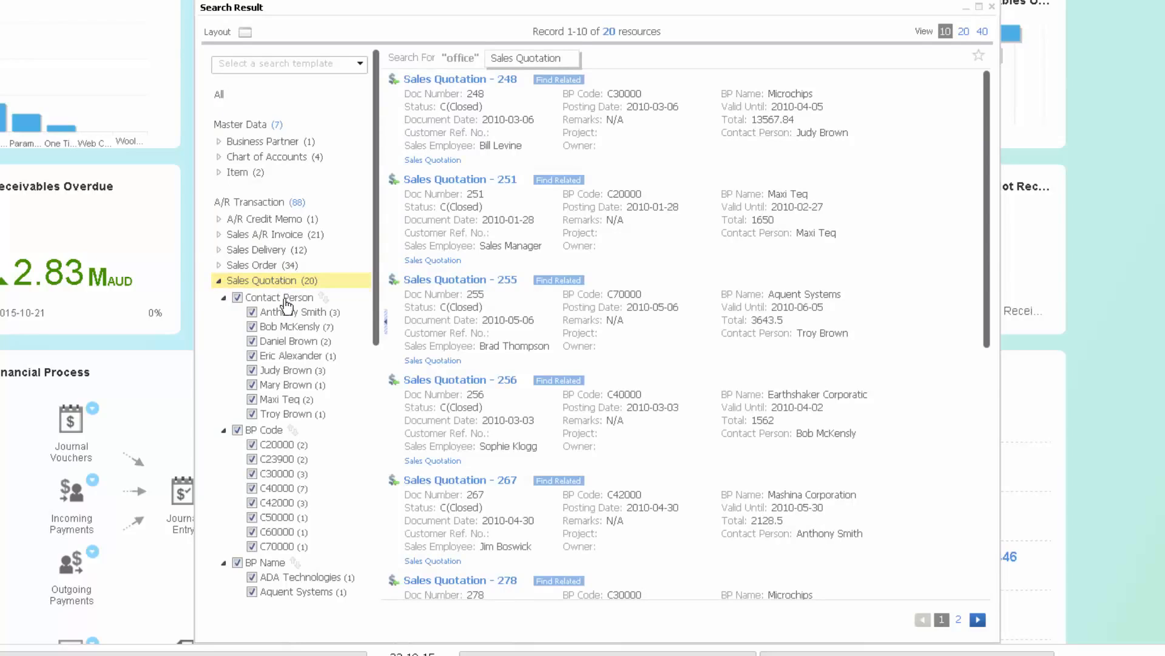
click(252, 547)
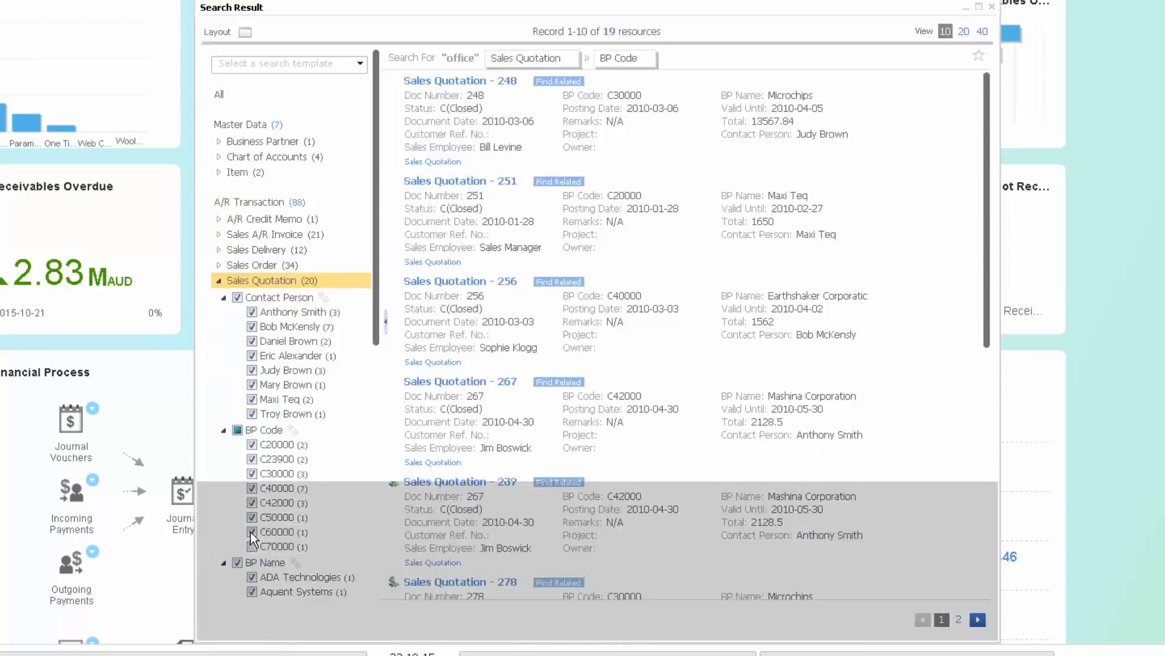
click(251, 532)
click(251, 517)
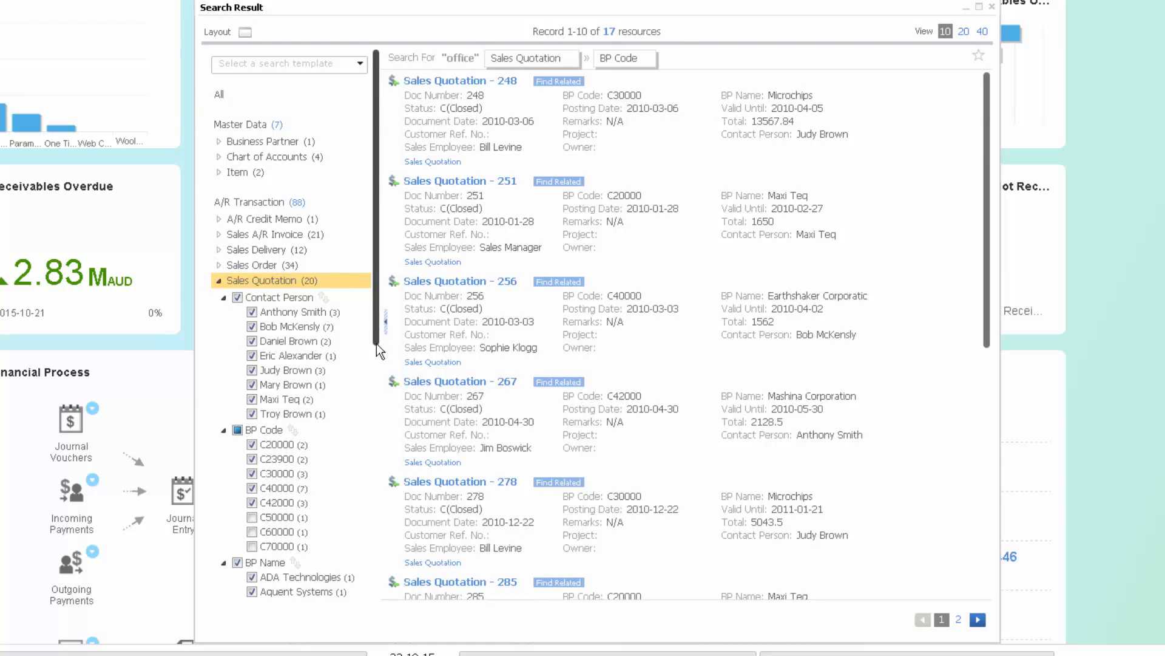
- Set the start of the sales quotations' posting date filter to 2015-01-01
drag(375, 308, 362, 455)
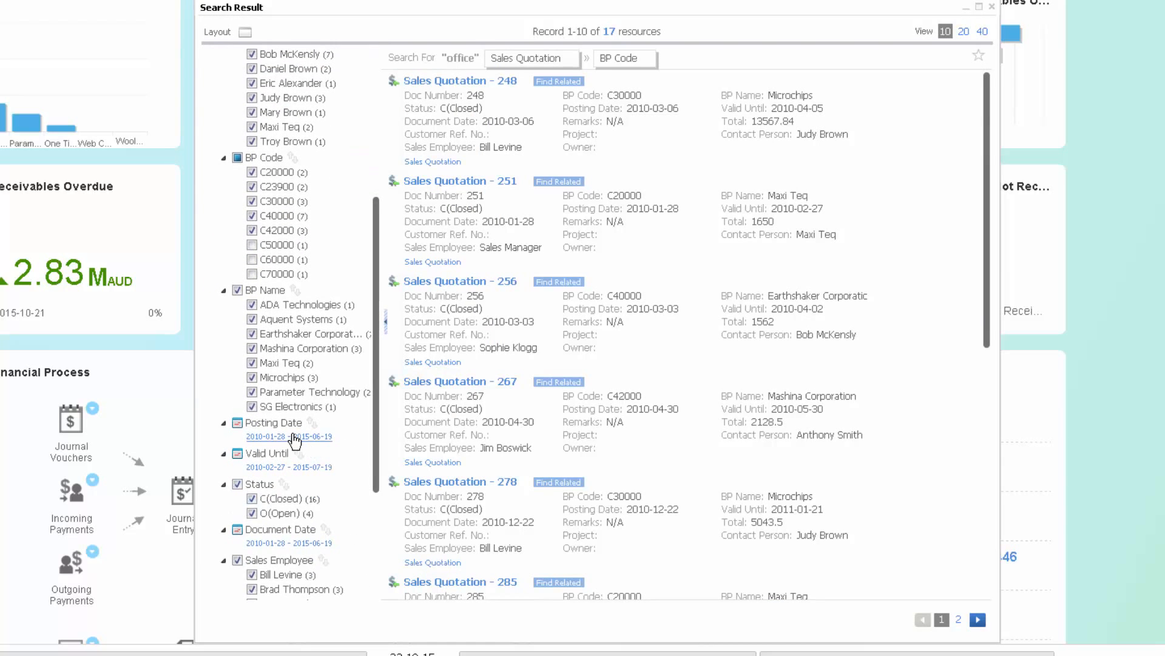
click(295, 437)
click(338, 437)
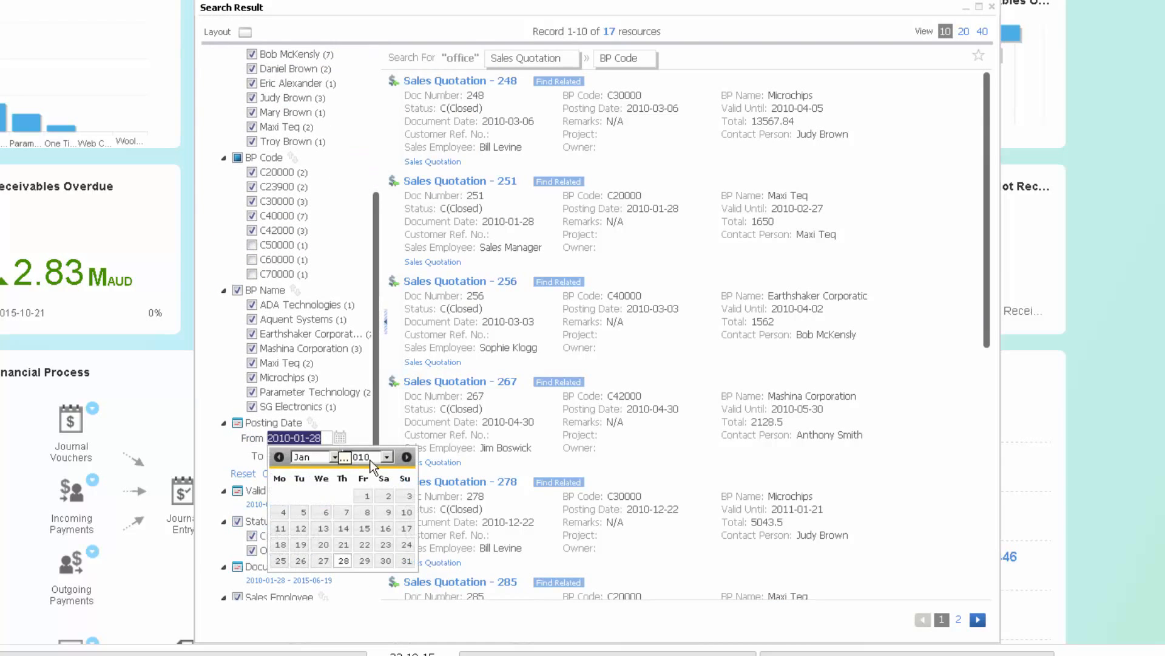
click(386, 457)
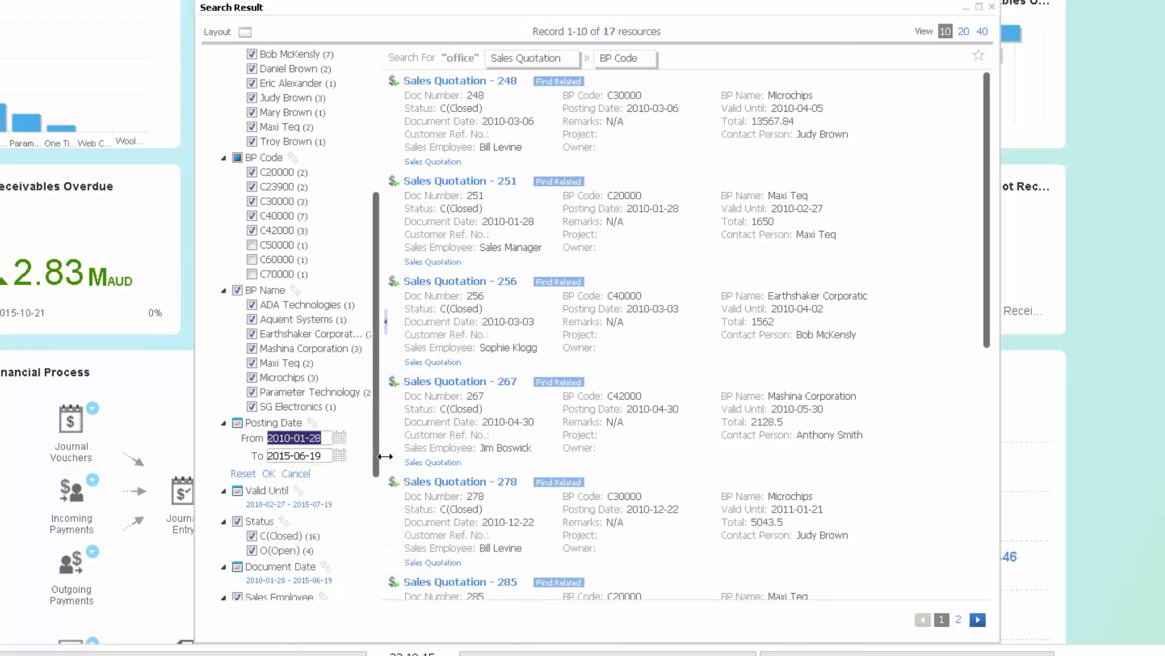
click(340, 438)
click(391, 456)
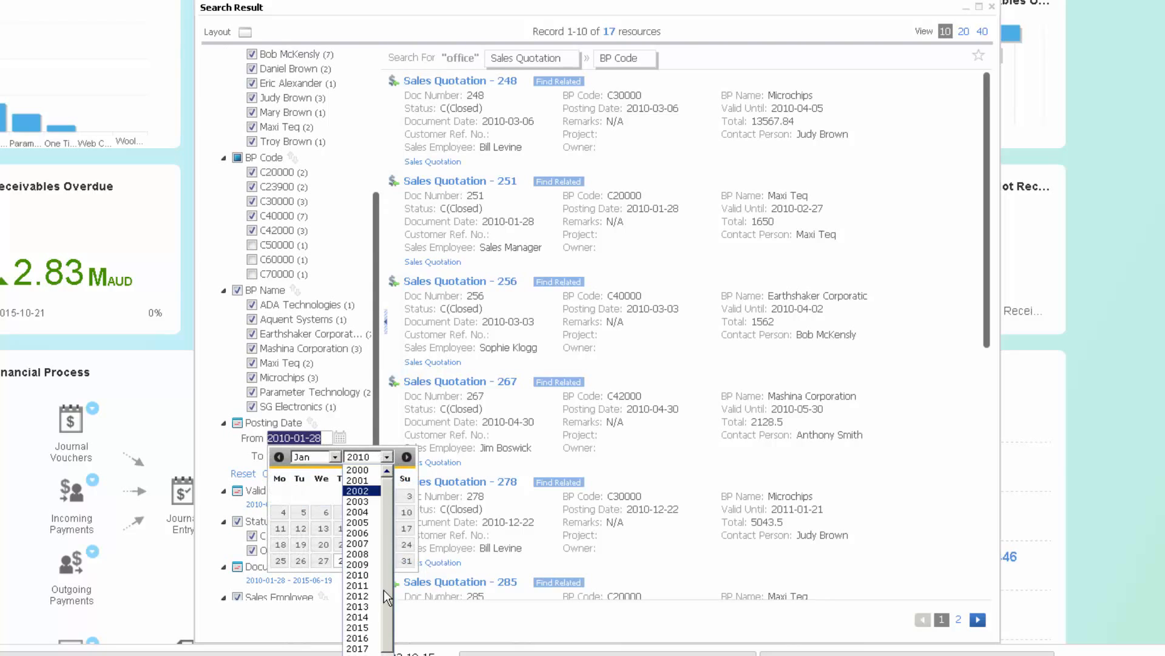
click(367, 630)
click(343, 496)
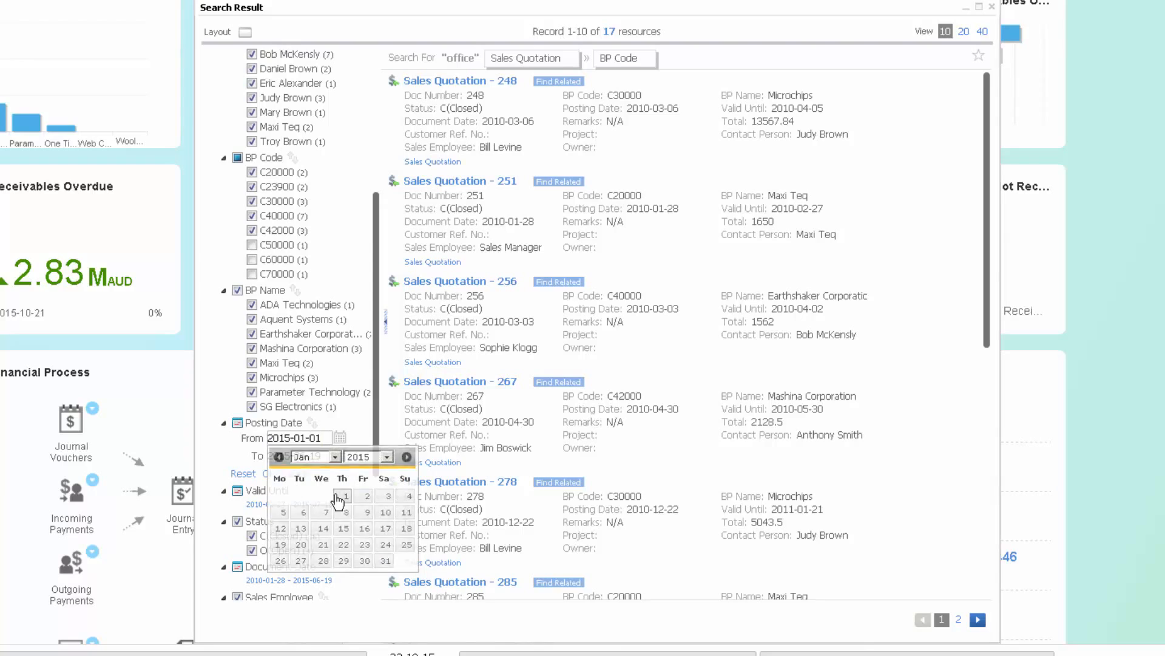
- Set the end of the posting date filter to 2015-10-22, apply it, and close the search results
click(340, 455)
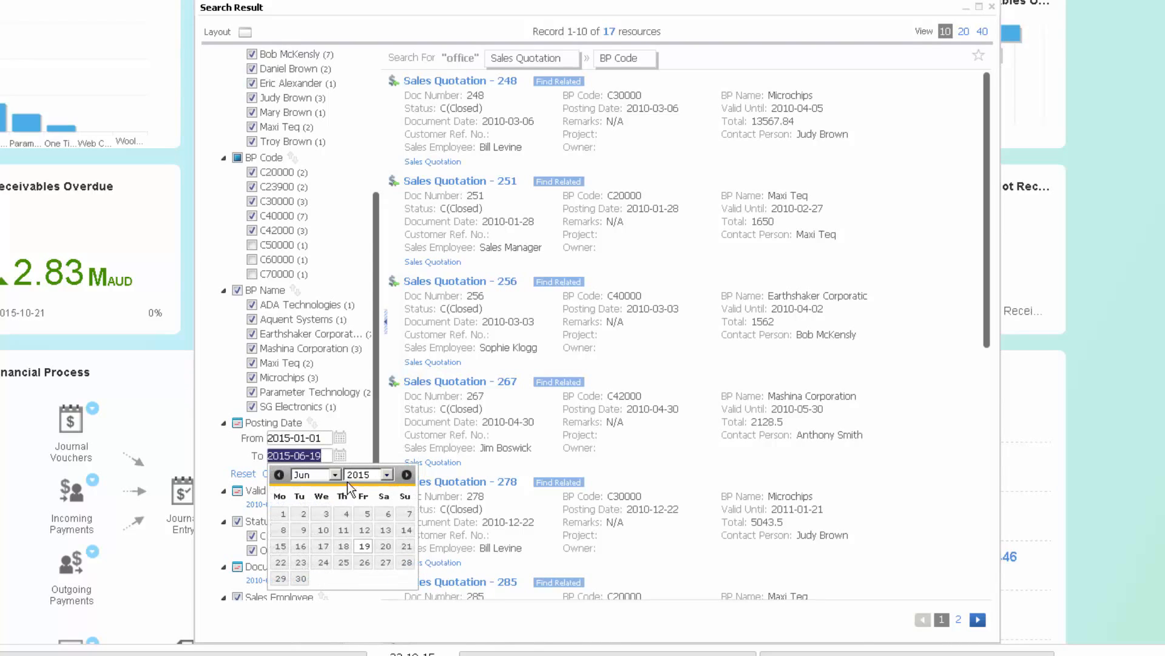
click(335, 474)
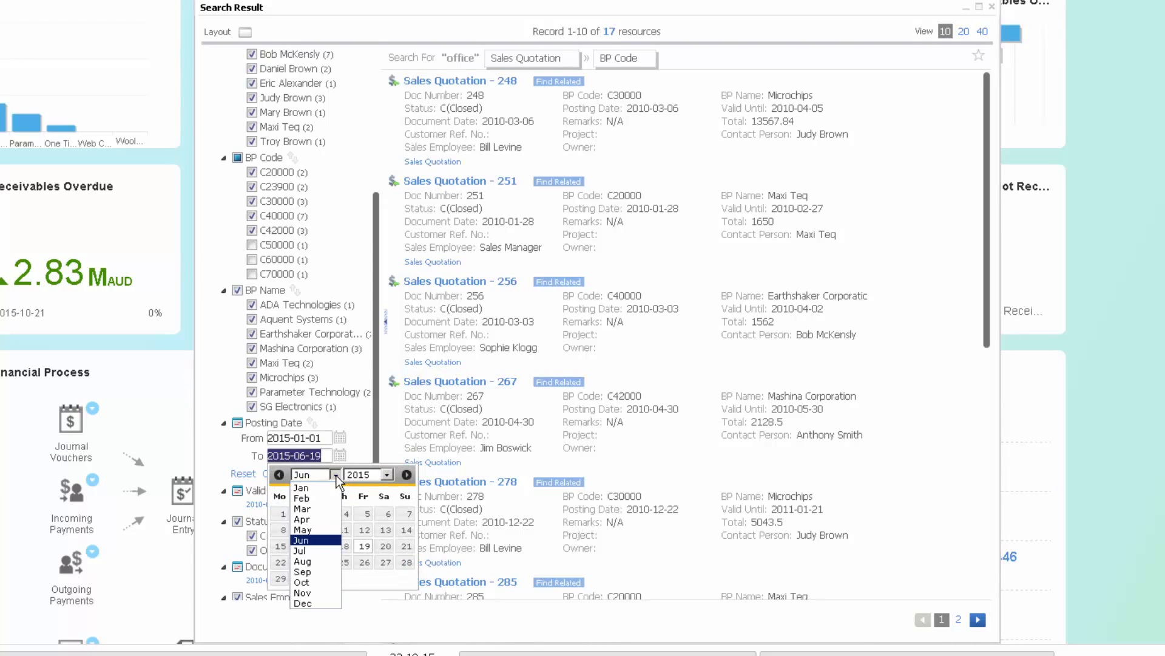
click(309, 583)
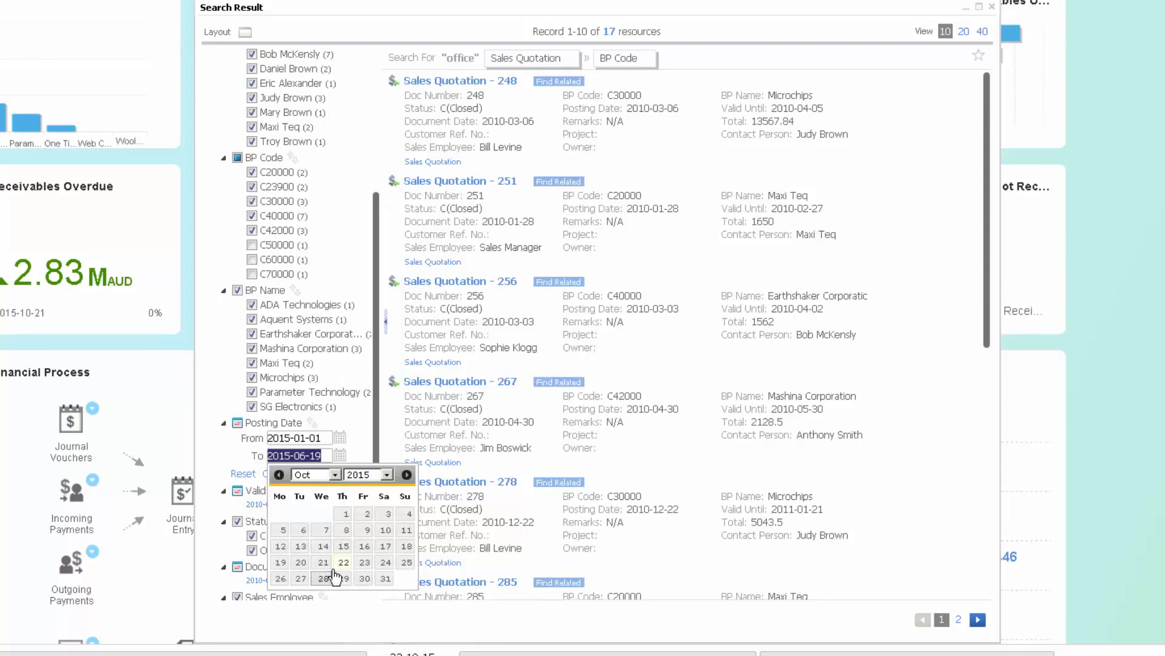
click(346, 562)
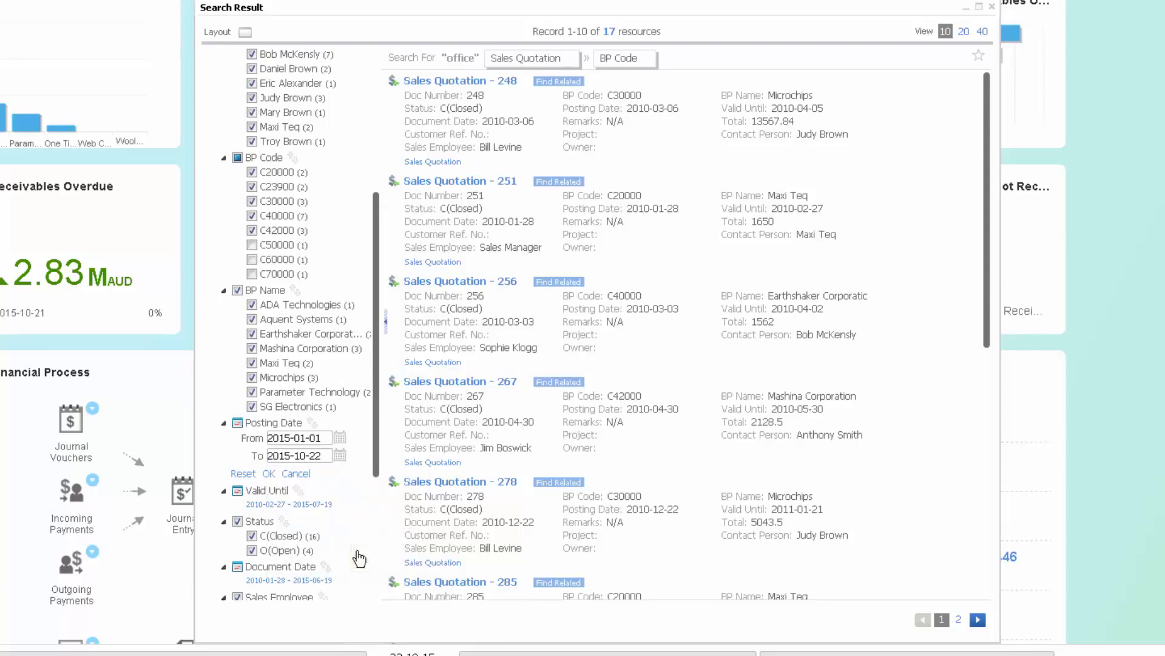
click(269, 474)
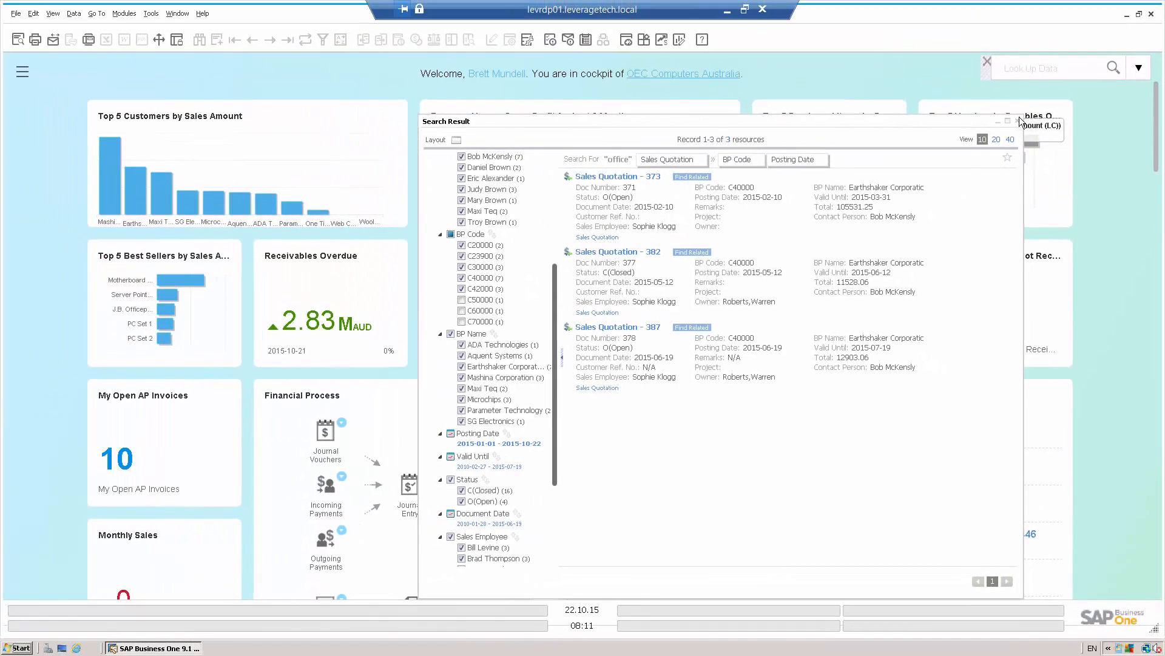
click(1017, 120)
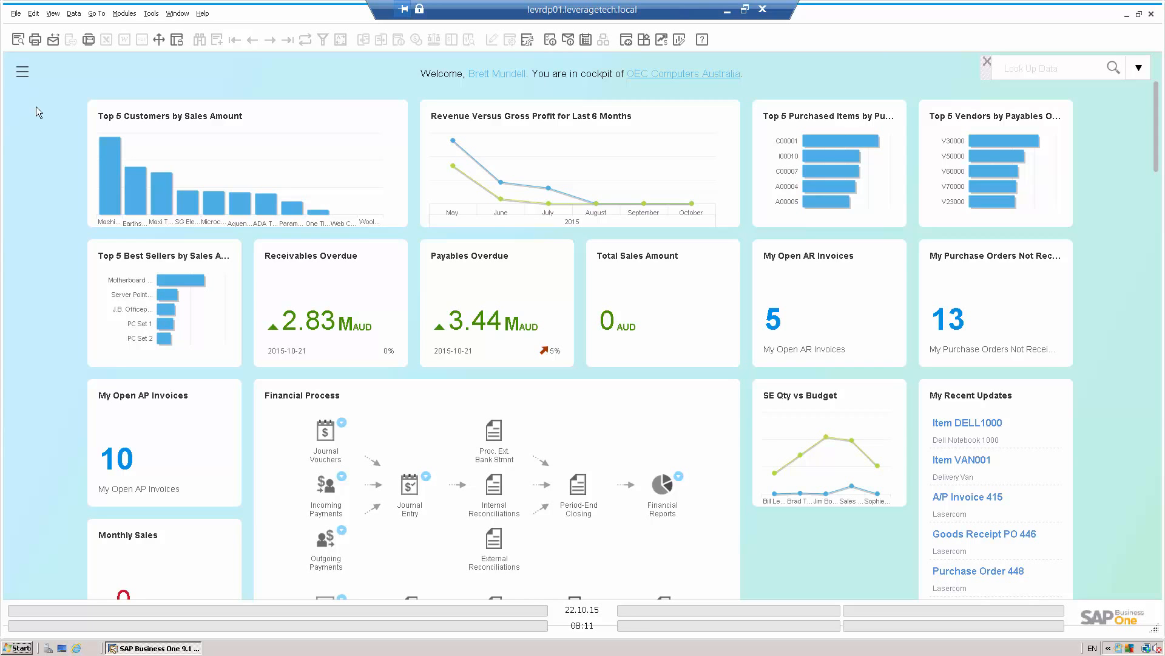
- Create a new activity in the calendar for Tuesday 20 October at 9:30
click(587, 41)
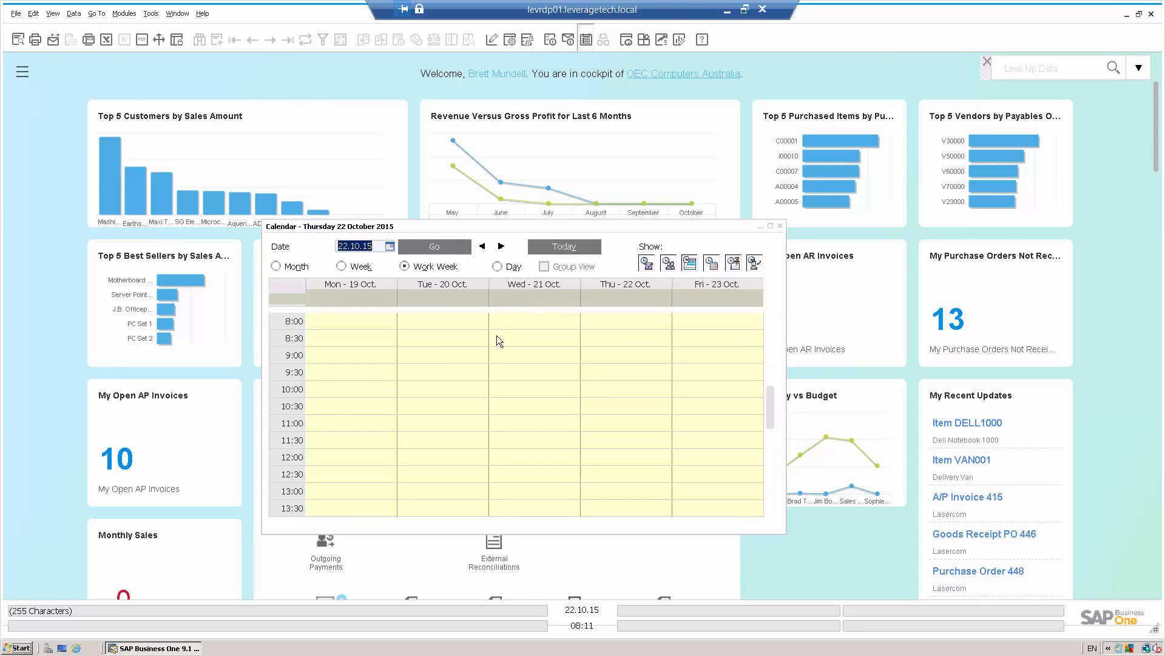
click(445, 367)
double_click(446, 369)
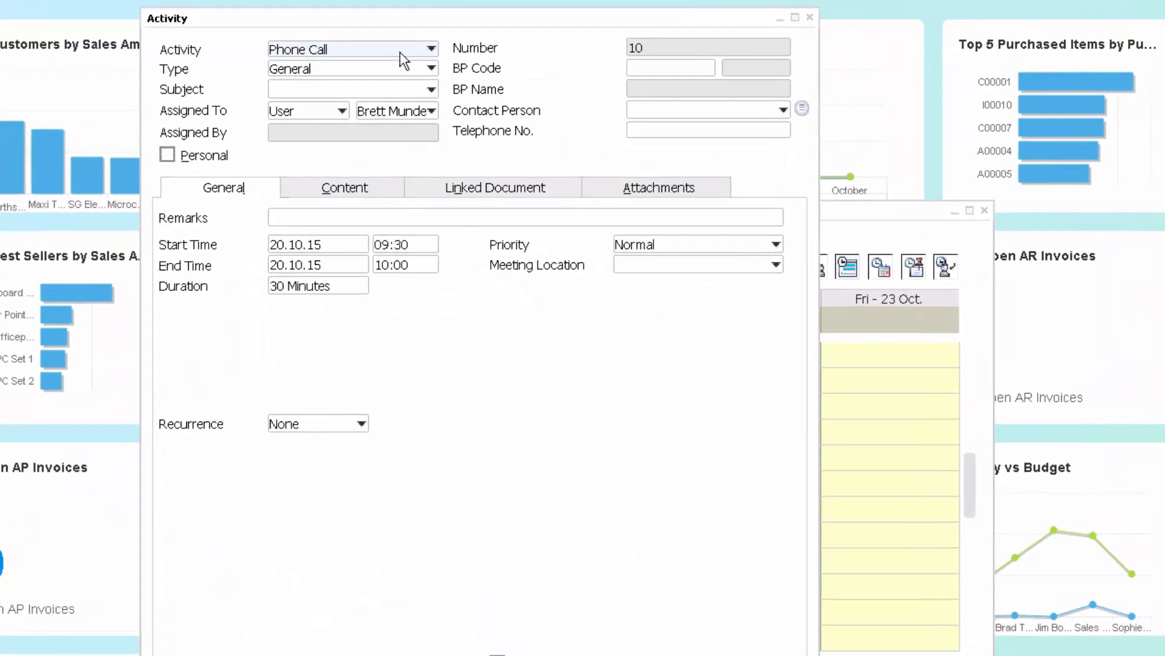
- Keep the activity as a phone call and set its type to Debtors and its subject to Overdue
click(384, 121)
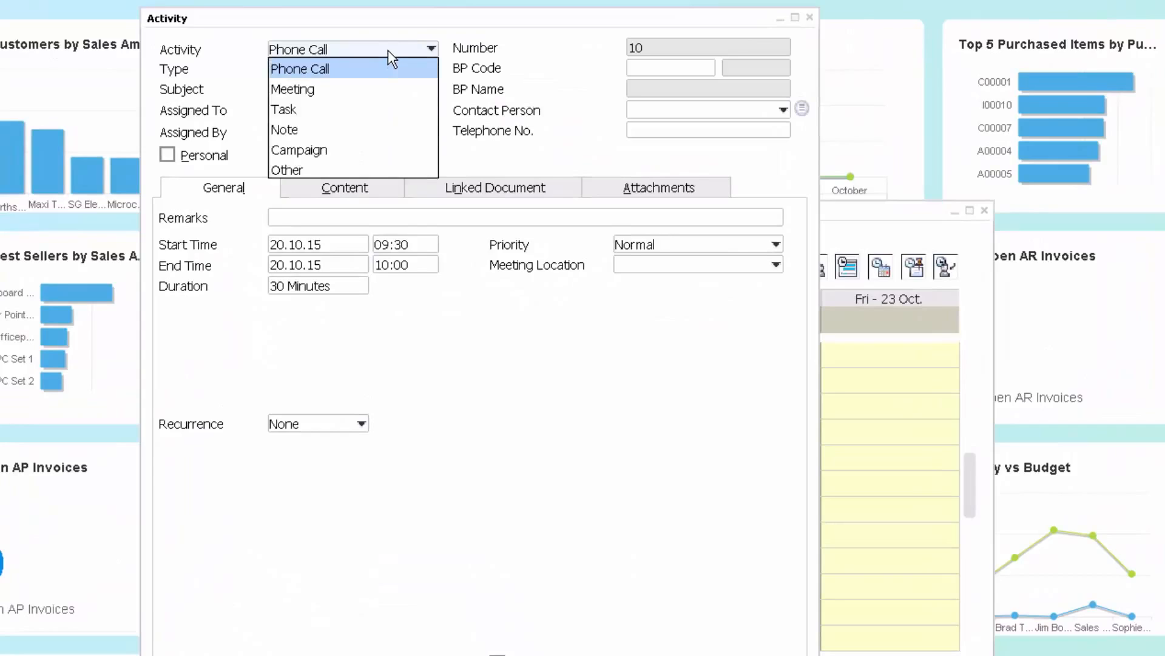
click(388, 49)
click(371, 69)
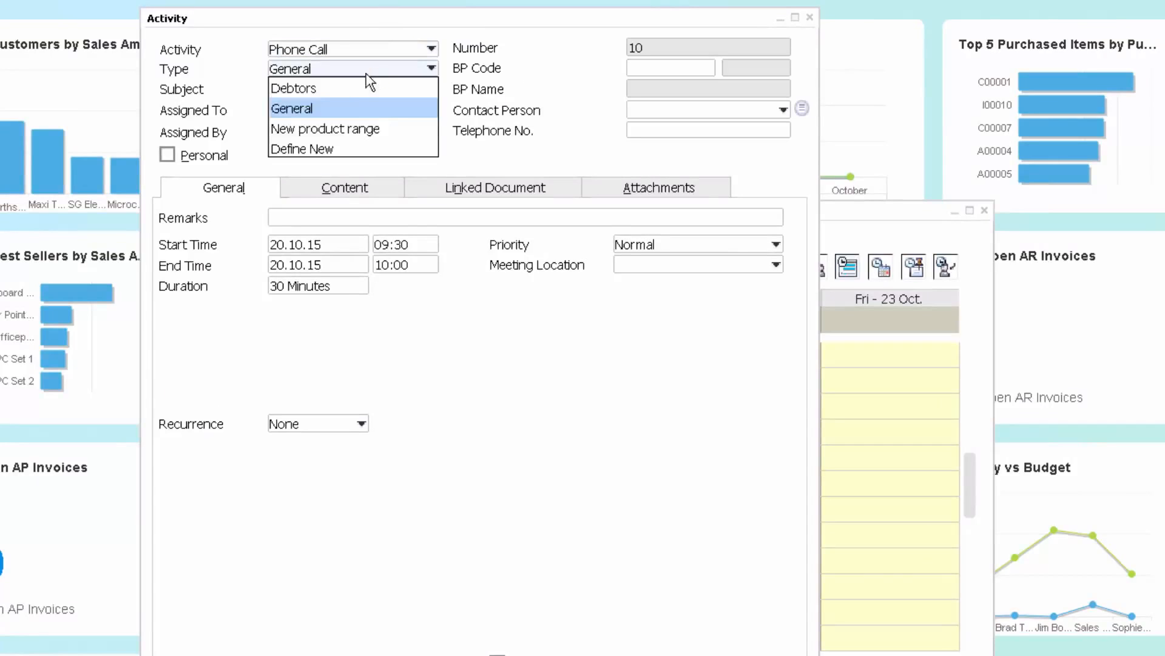
click(344, 86)
click(316, 90)
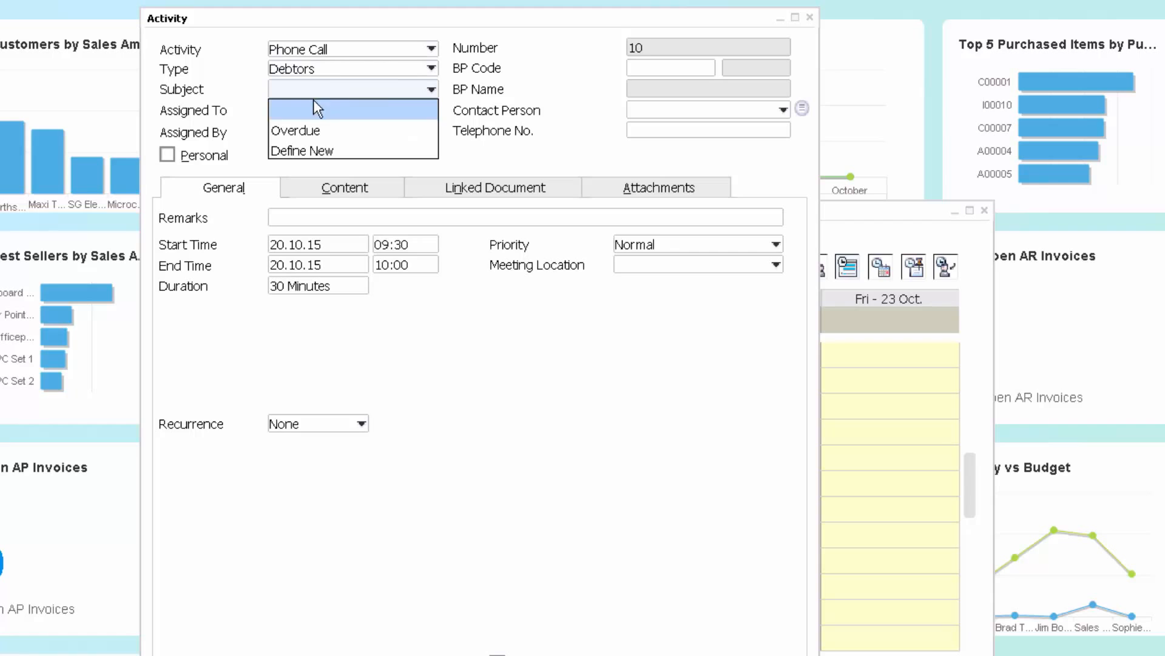
click(304, 132)
- Link the activity to the business partner Earthshaker Corporation and check the contact person's details in its master data
click(686, 68)
click(709, 68)
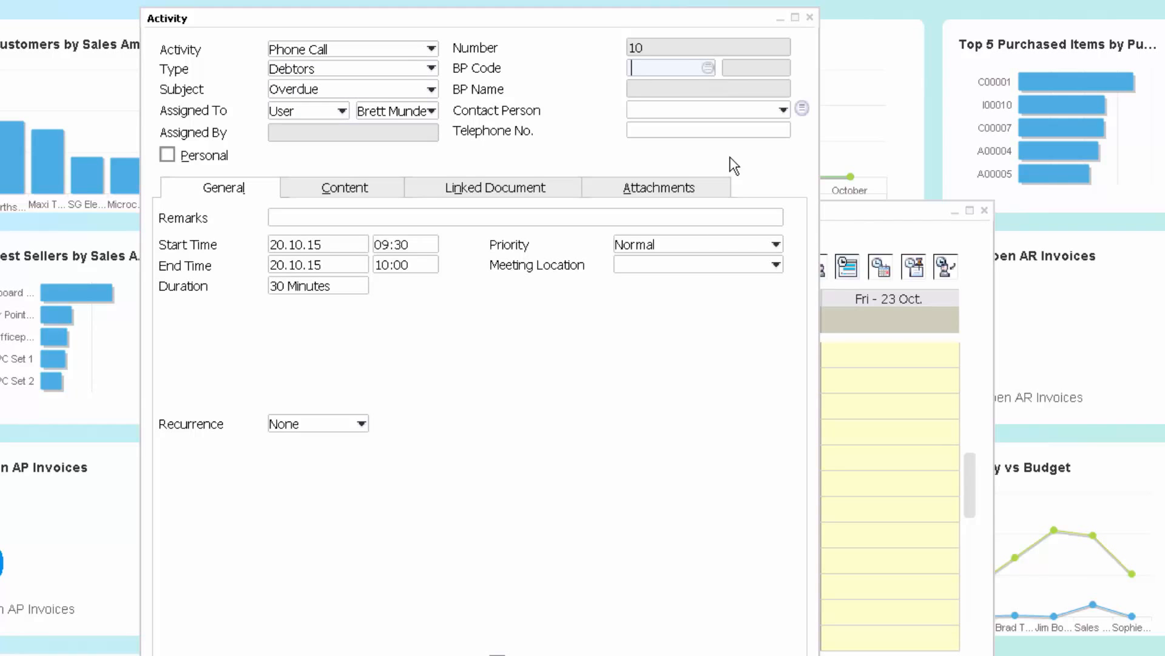
double_click(583, 395)
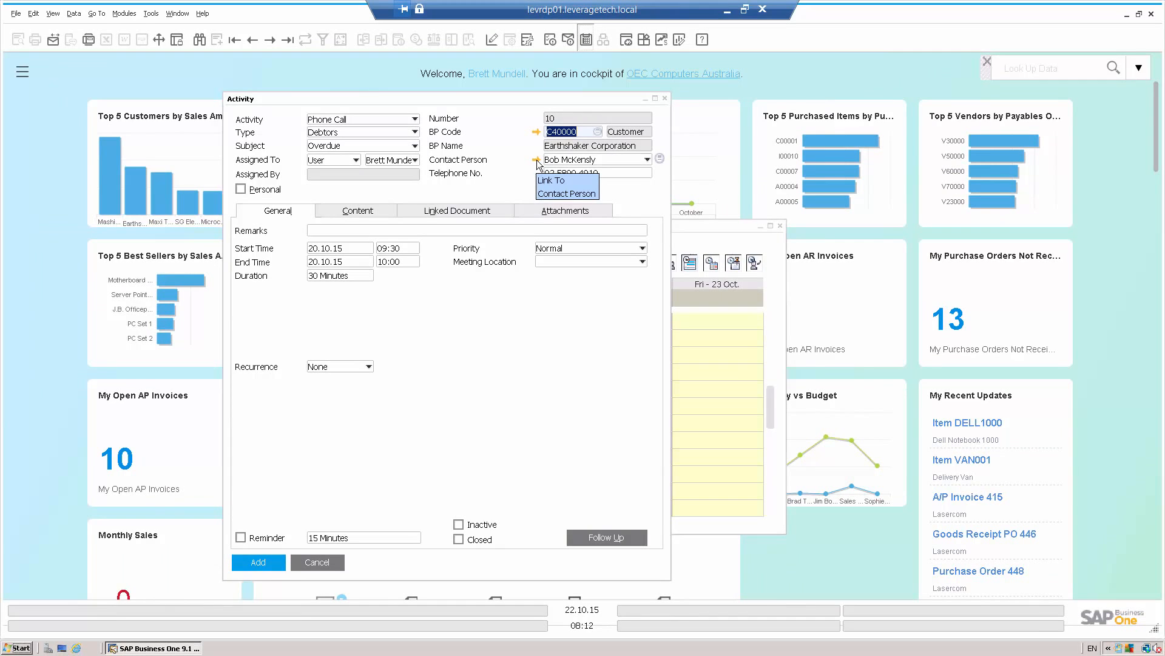
click(537, 160)
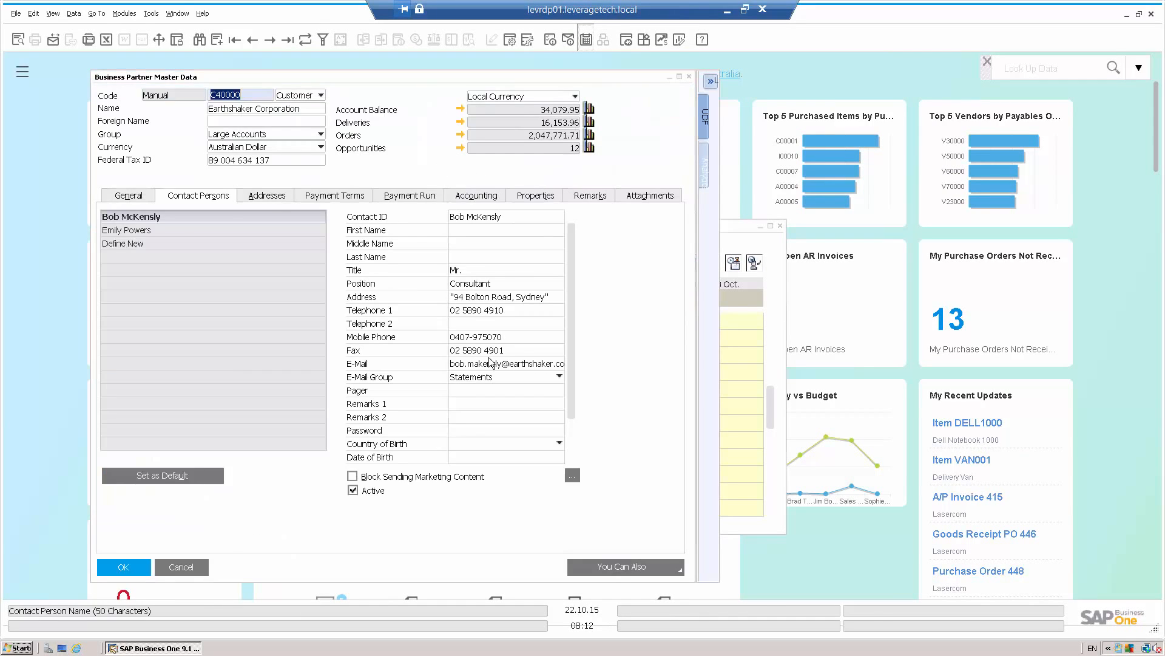
click(181, 566)
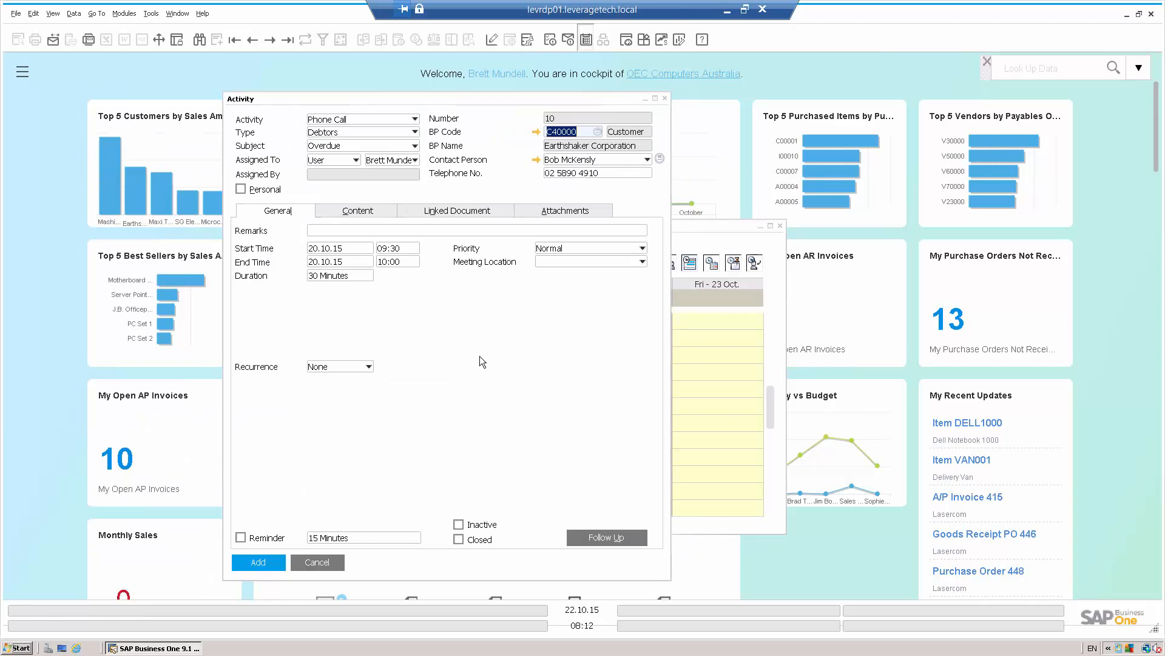
- Enter "Call re debtors" as the activity's remarks
click(358, 232)
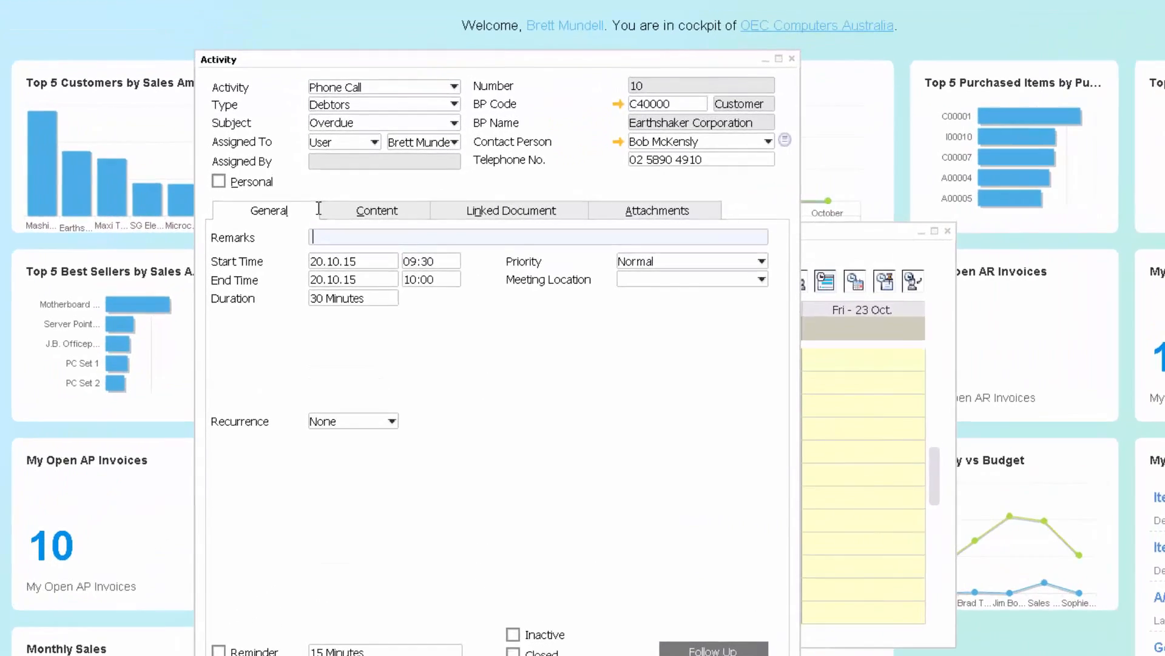
text(Call)
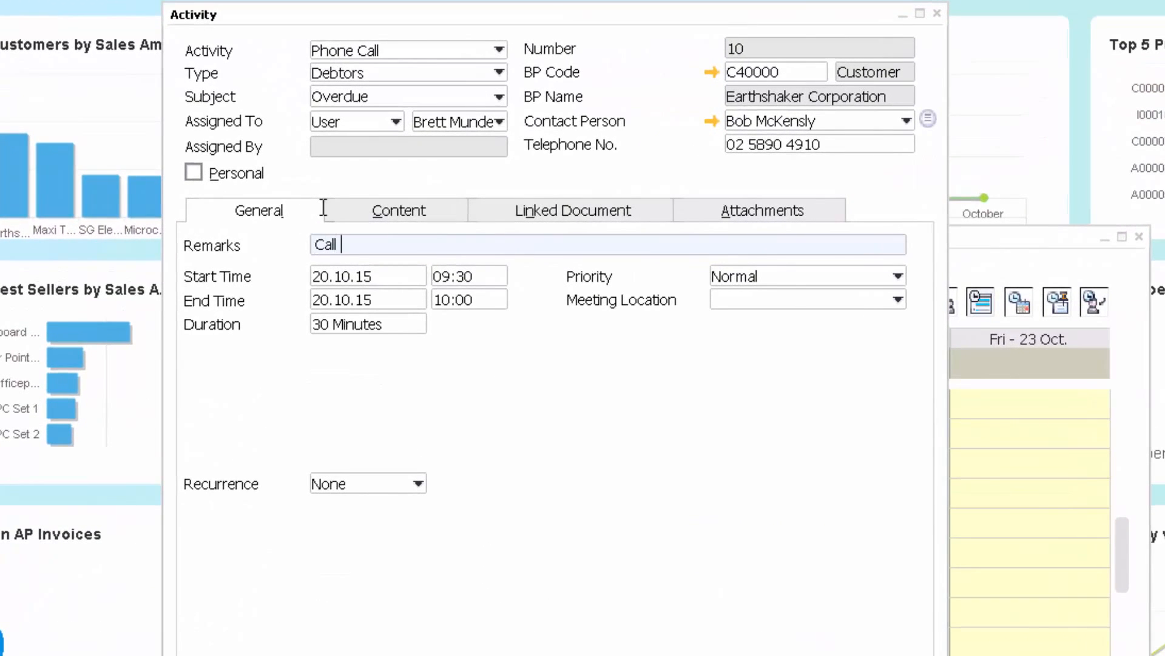
text( re debtors)
- Enter "Called - says will pay tom." as the activity's content and look over its linked document and attachment options
click(403, 210)
text(Calle)
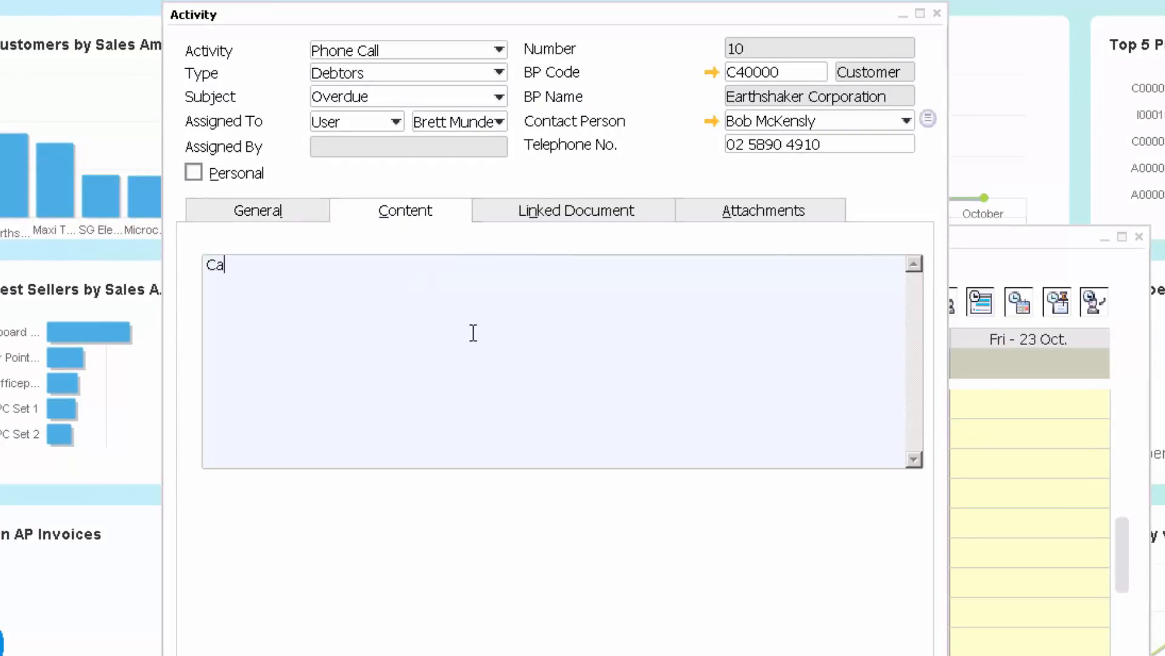
key(BackSpace)
text(ed - says will p)
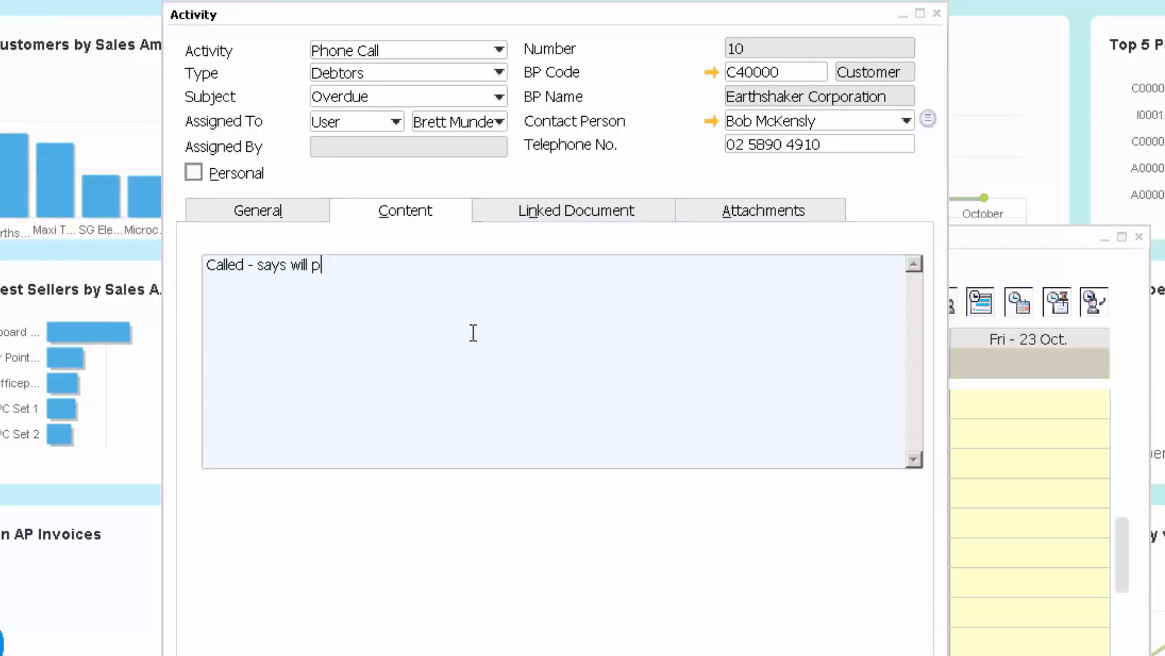
text(ay tom.)
click(631, 218)
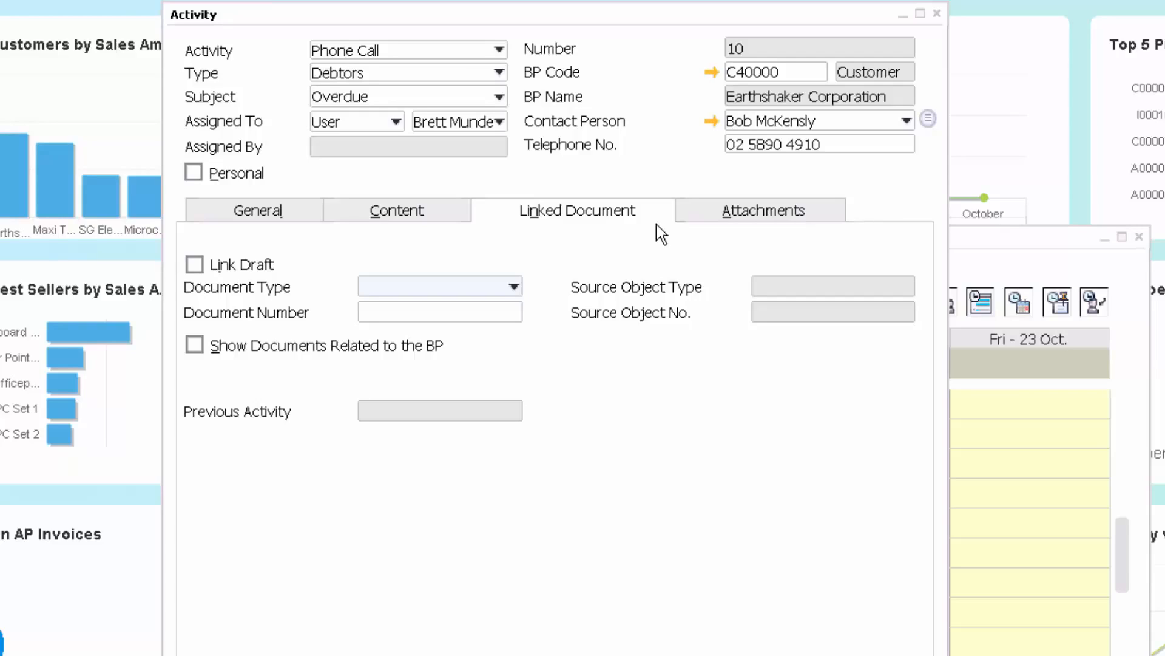
click(803, 213)
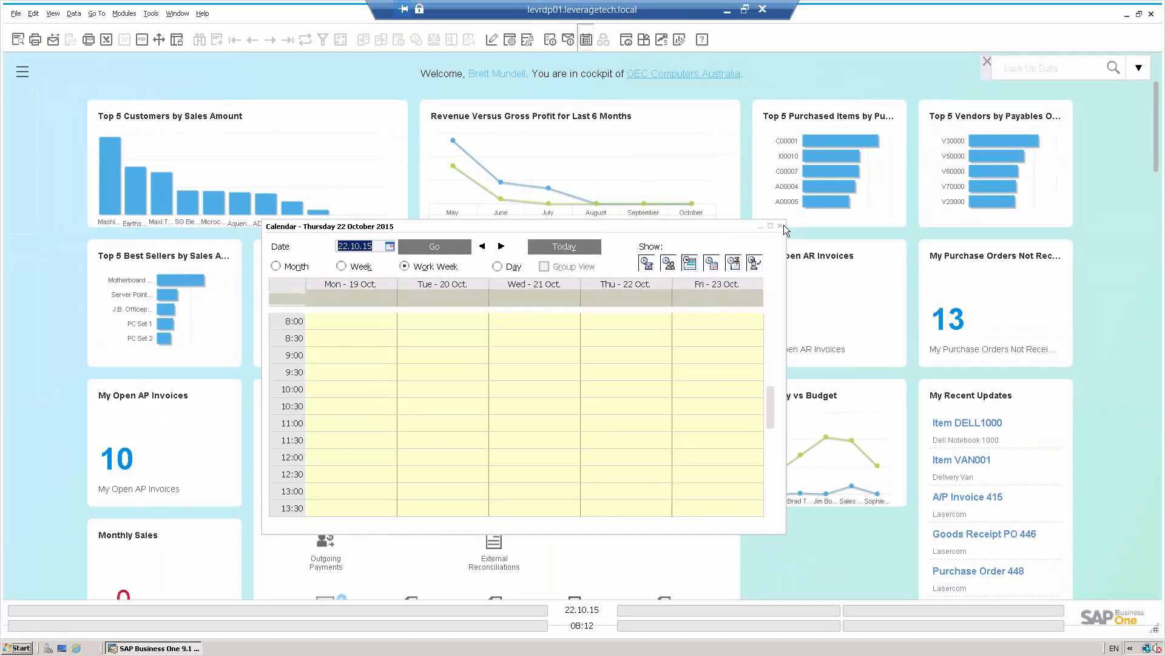
- Close the calendar and look over the KPIs and dashboards in the Pervasive Analytics designer
click(783, 226)
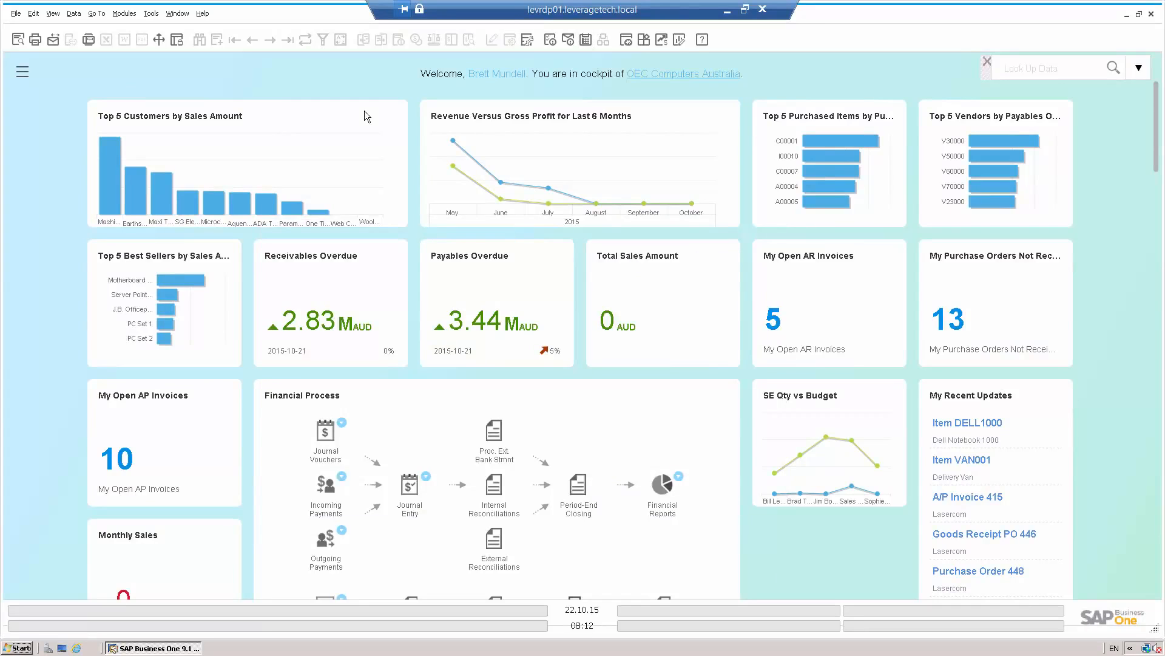
click(679, 39)
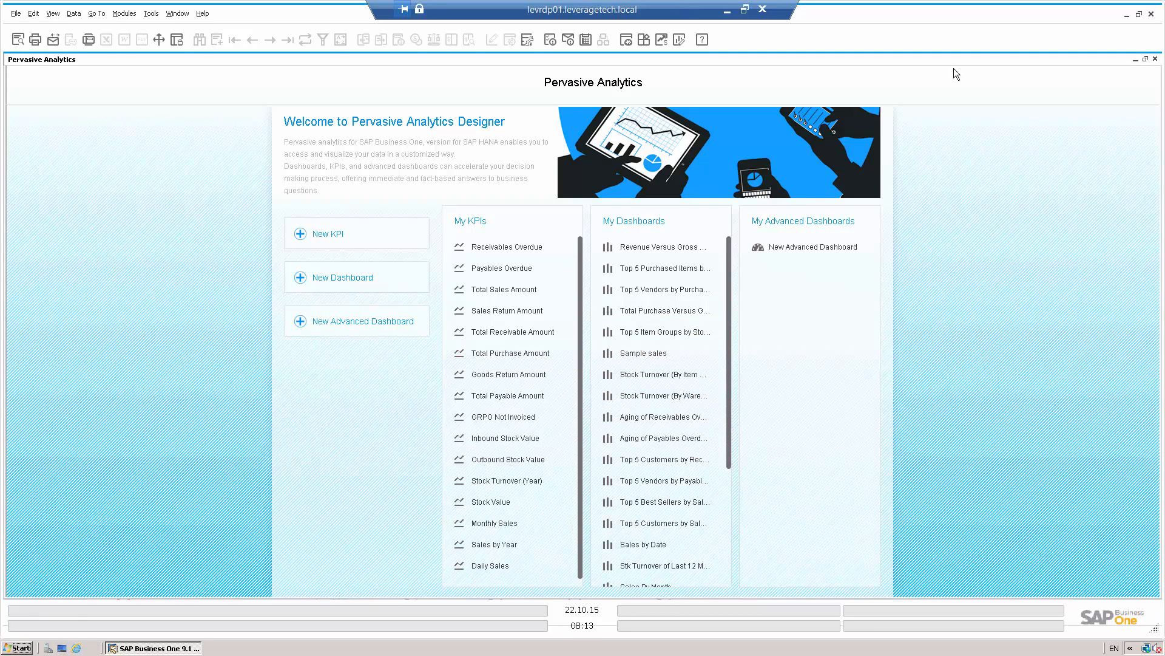
click(1156, 59)
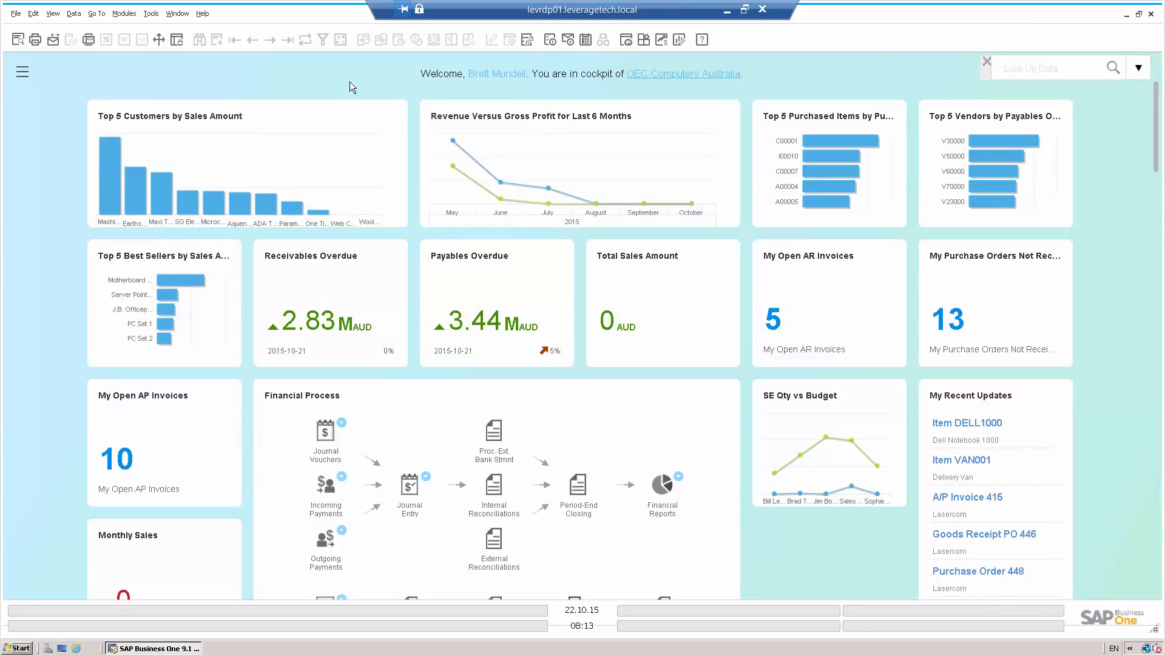
- Review the originators, stages and terms of the PO approval template in the Administration module's approval procedures
click(23, 73)
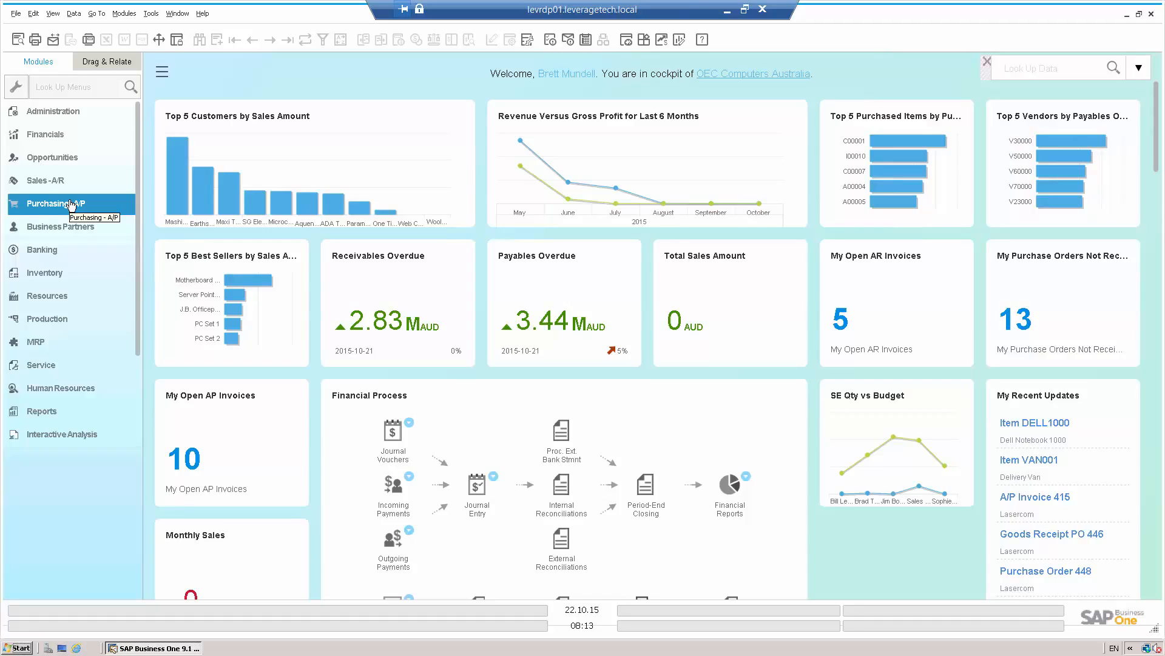
click(44, 113)
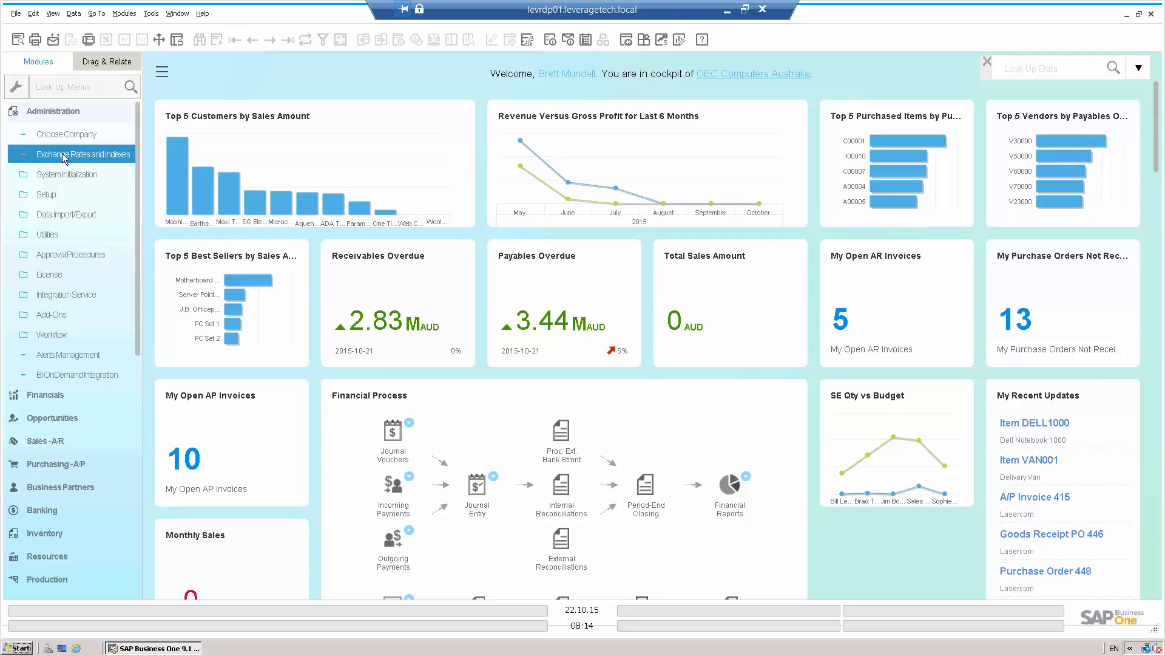
click(71, 257)
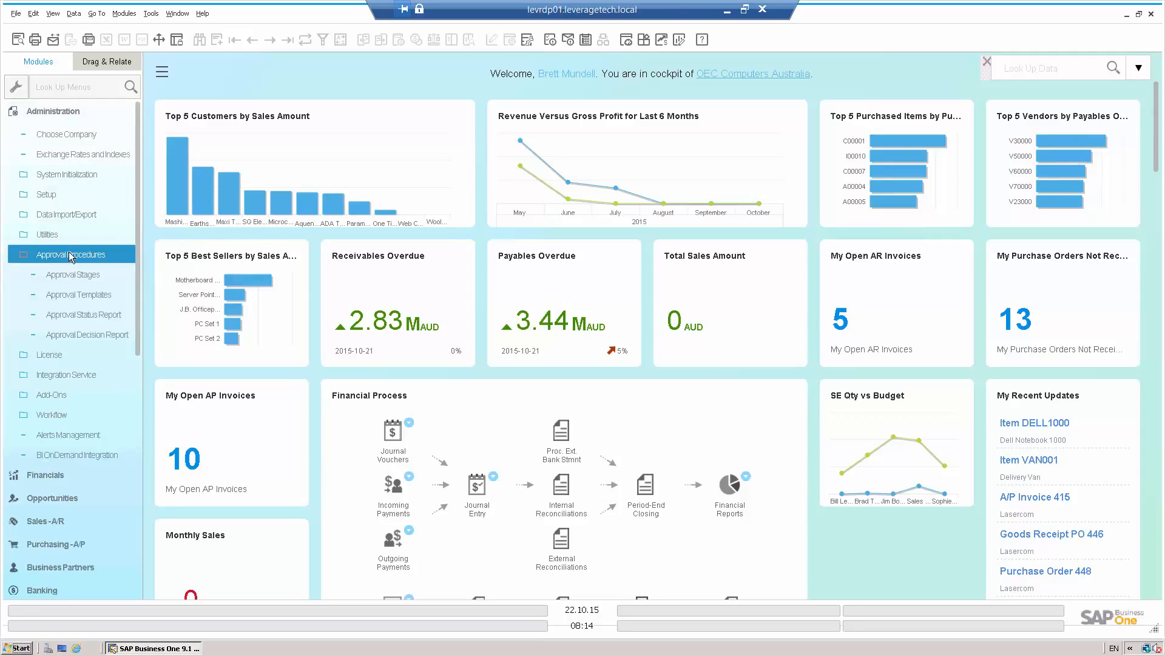
click(67, 298)
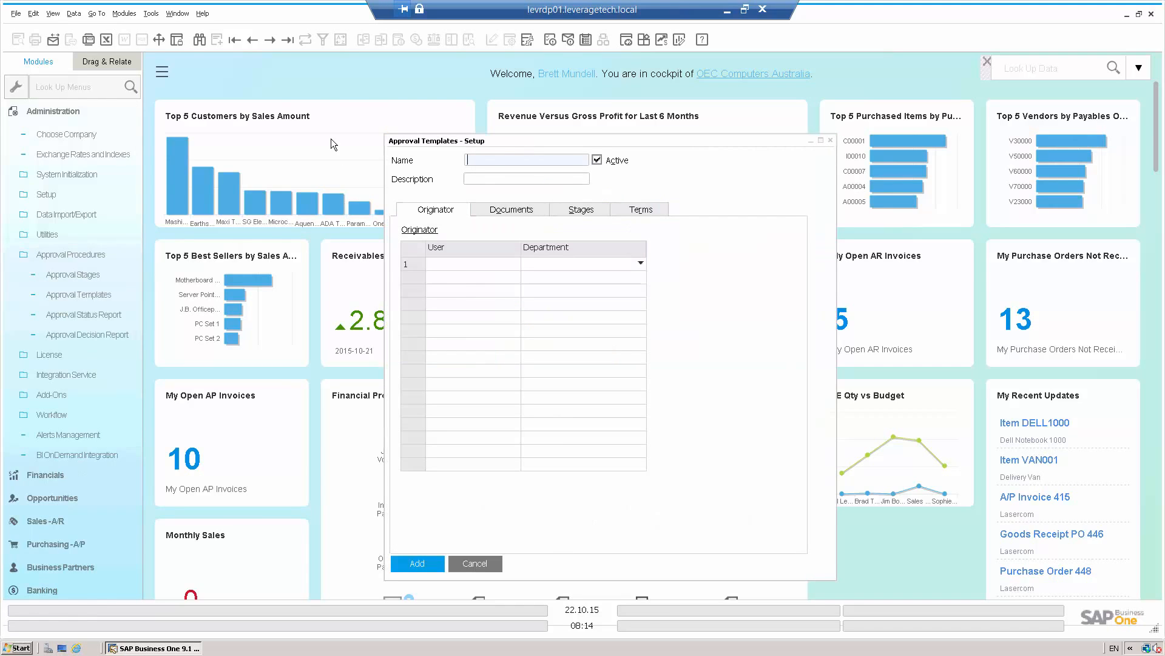
click(253, 39)
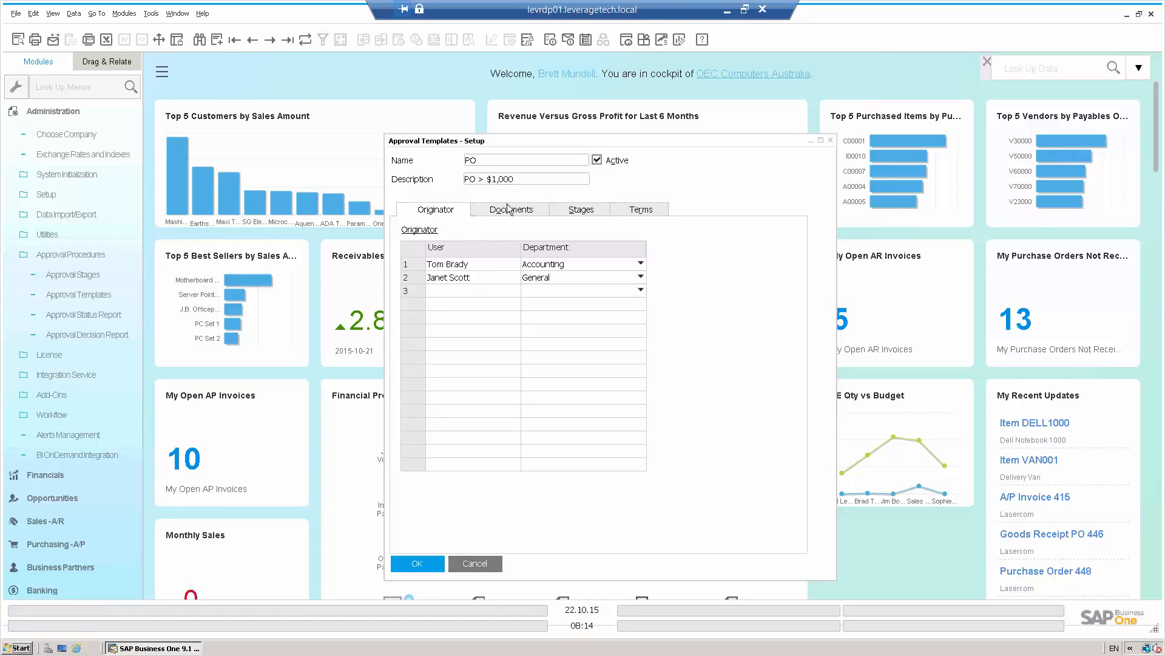
click(586, 210)
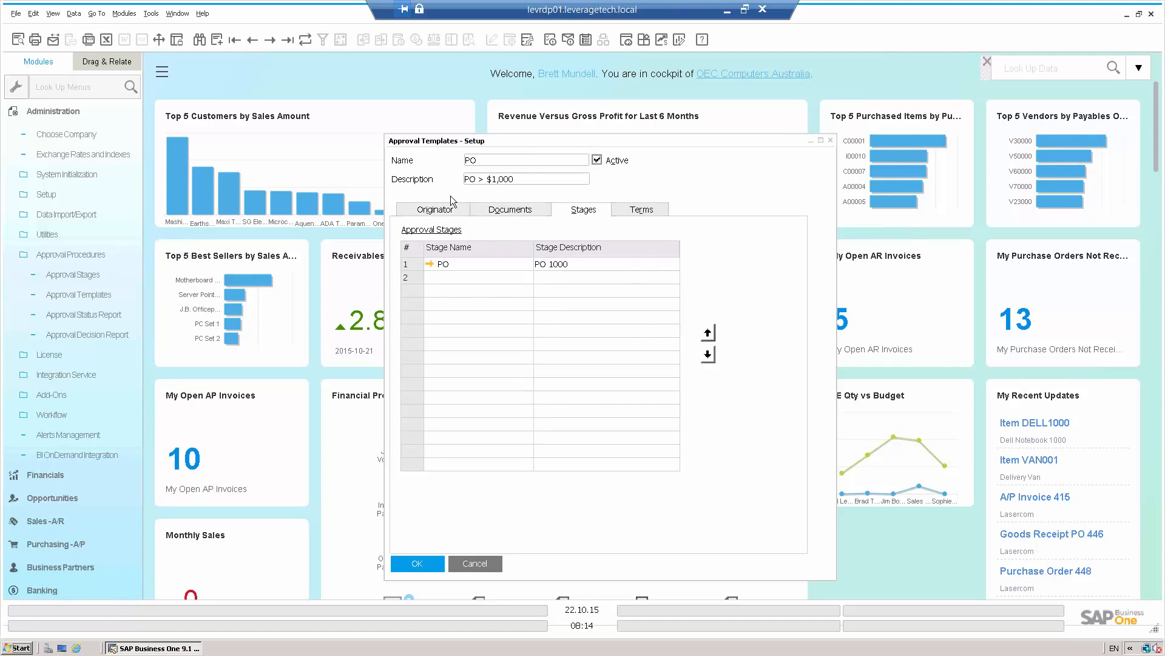
click(643, 211)
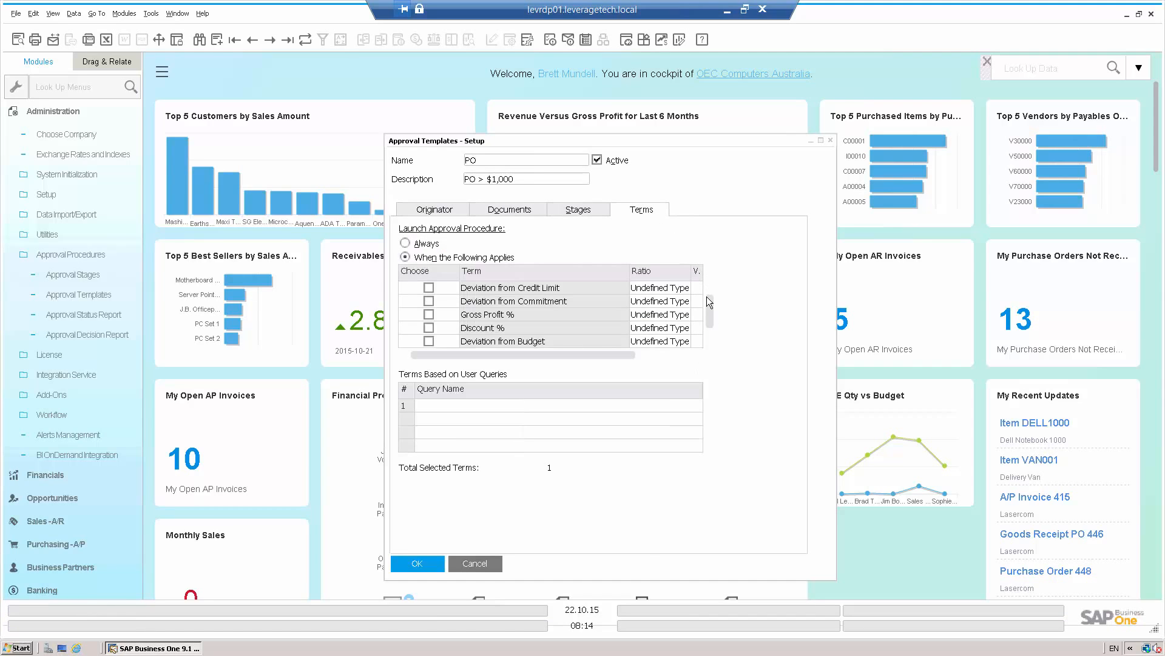
scroll(710, 325, down, 1)
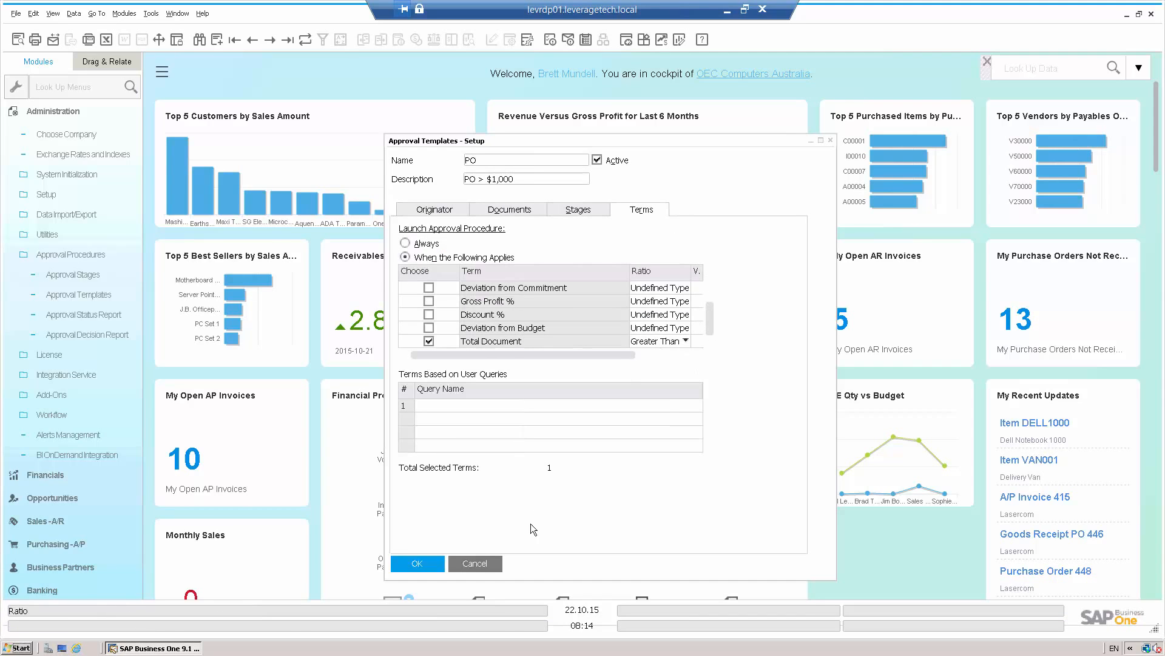
click(475, 564)
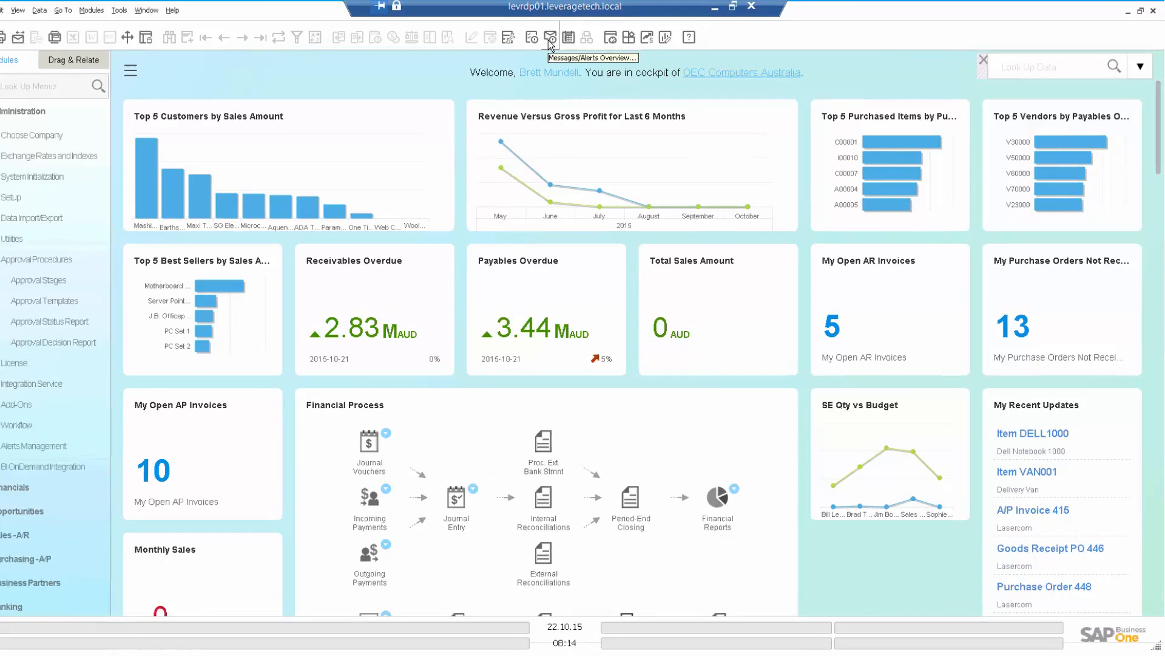
- Review the second document approval request dated 15.10.15 in the messages and alerts inbox, leaving its decision as it is
click(568, 40)
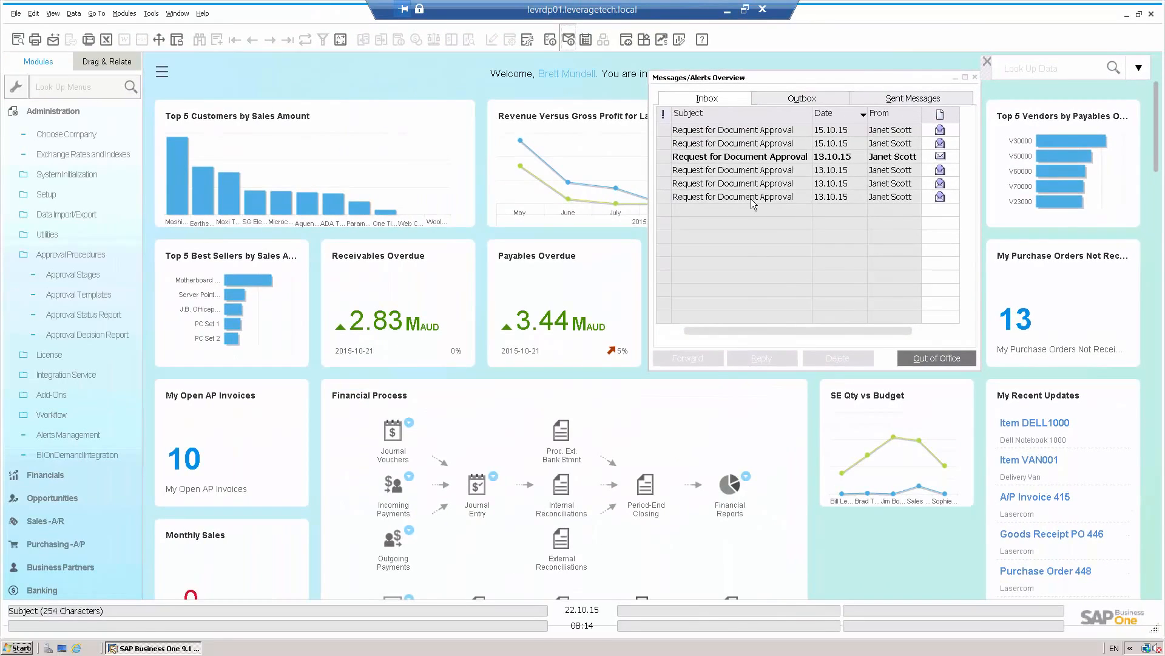
click(744, 146)
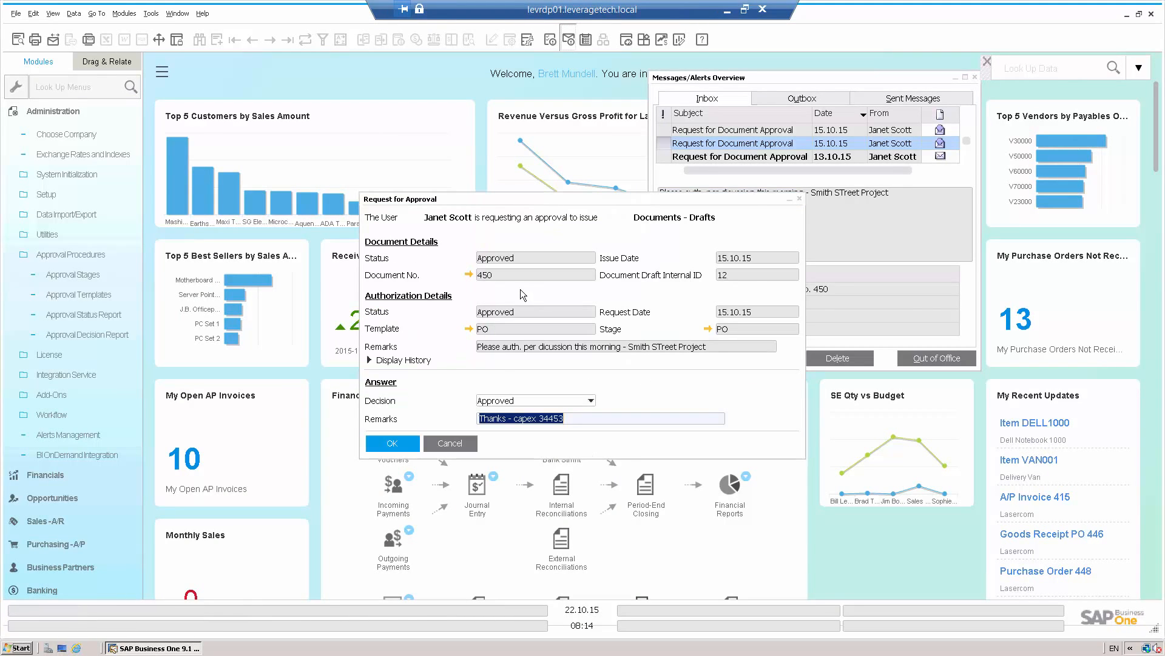
click(459, 442)
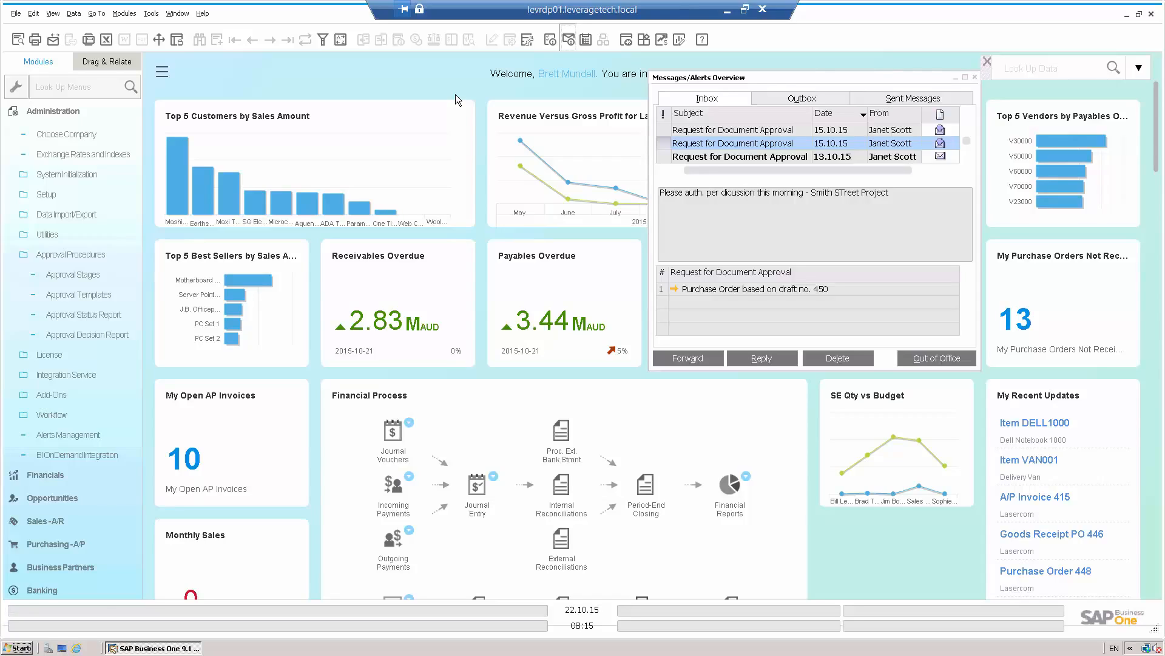
click(974, 78)
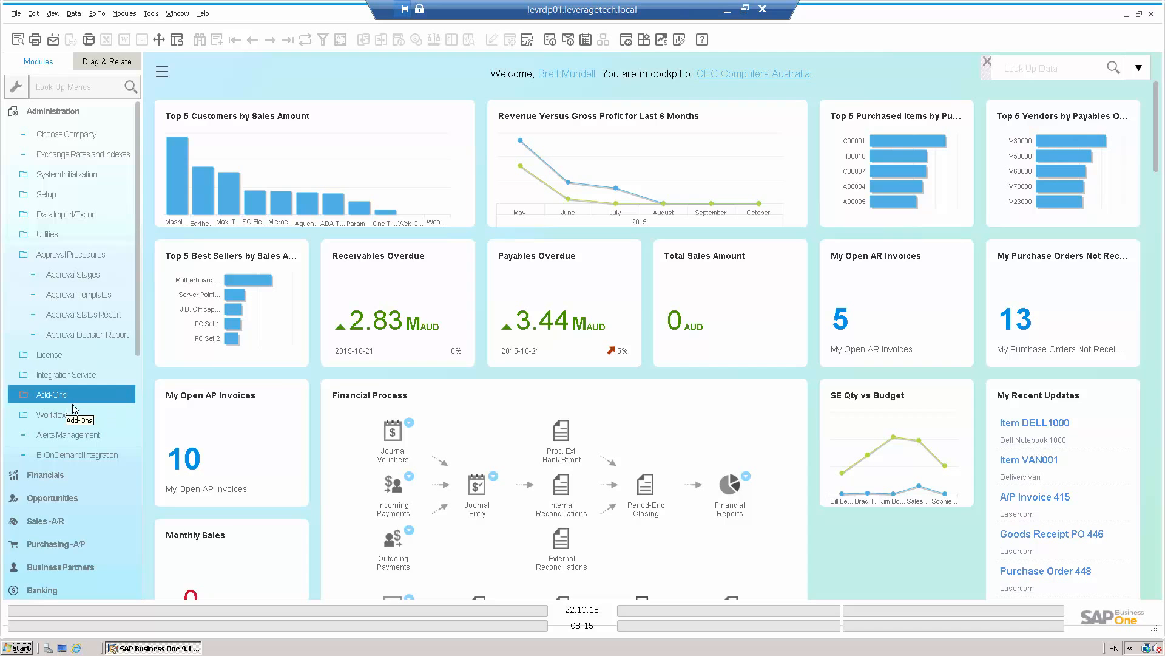
- Browse the predefined alerts in Alerts Management, such as Deviation from Credit Limit and Minimum Stock Deviation, without changing them
click(67, 435)
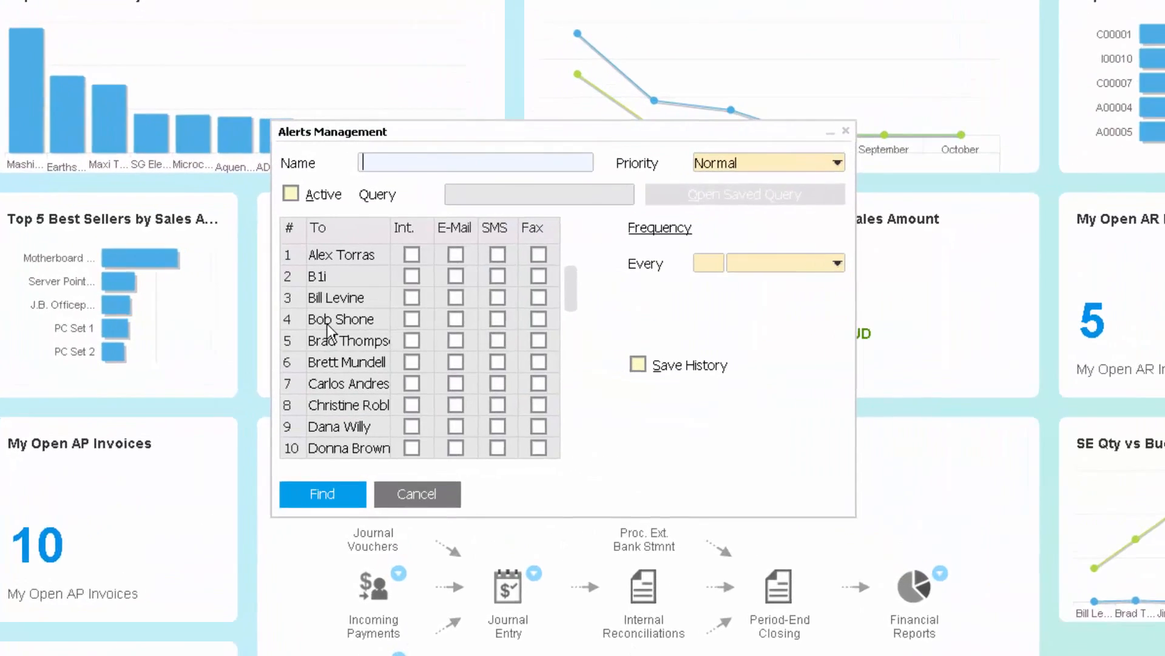
key(ctrl+Right)
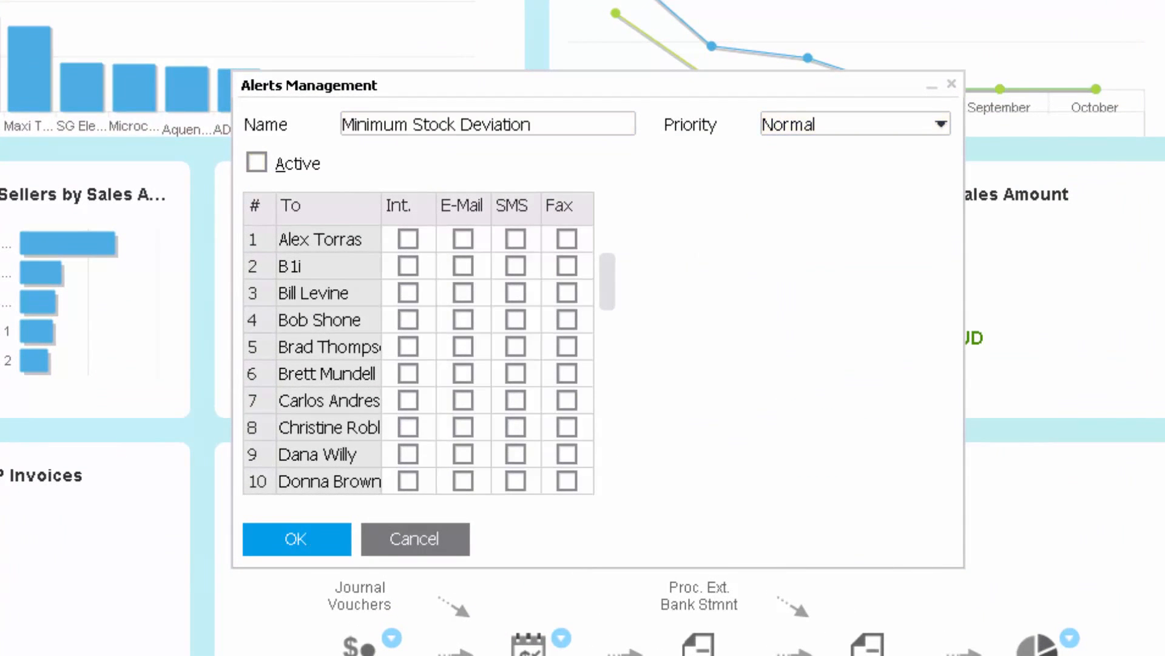
key(ctrl+Right)
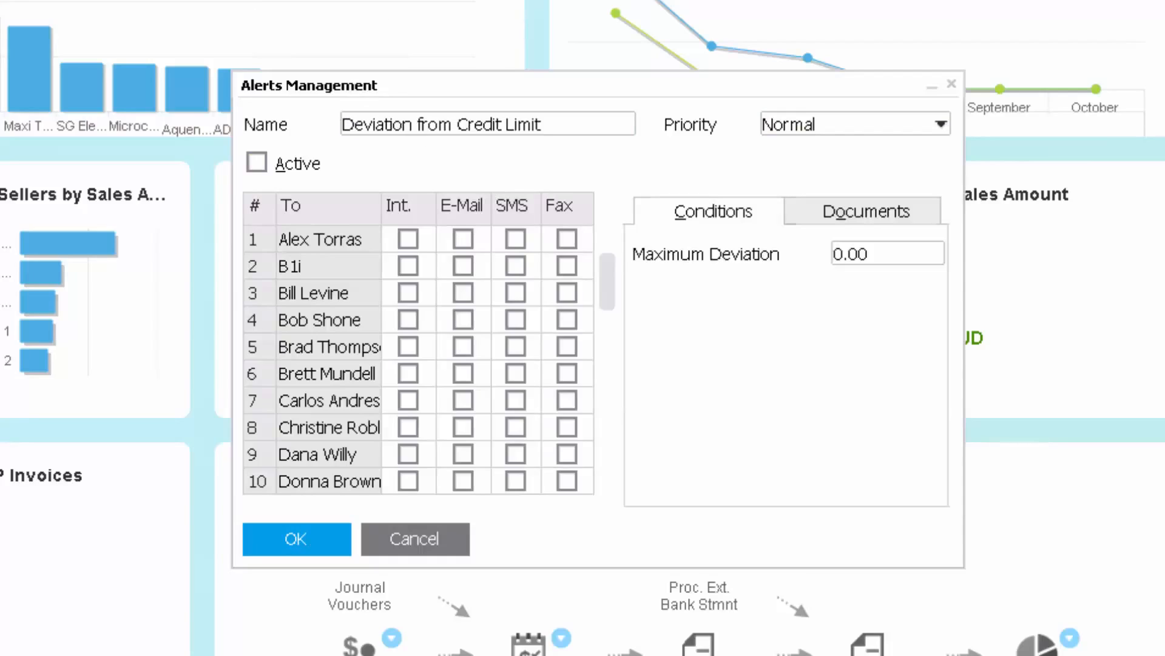
key(ctrl+Left)
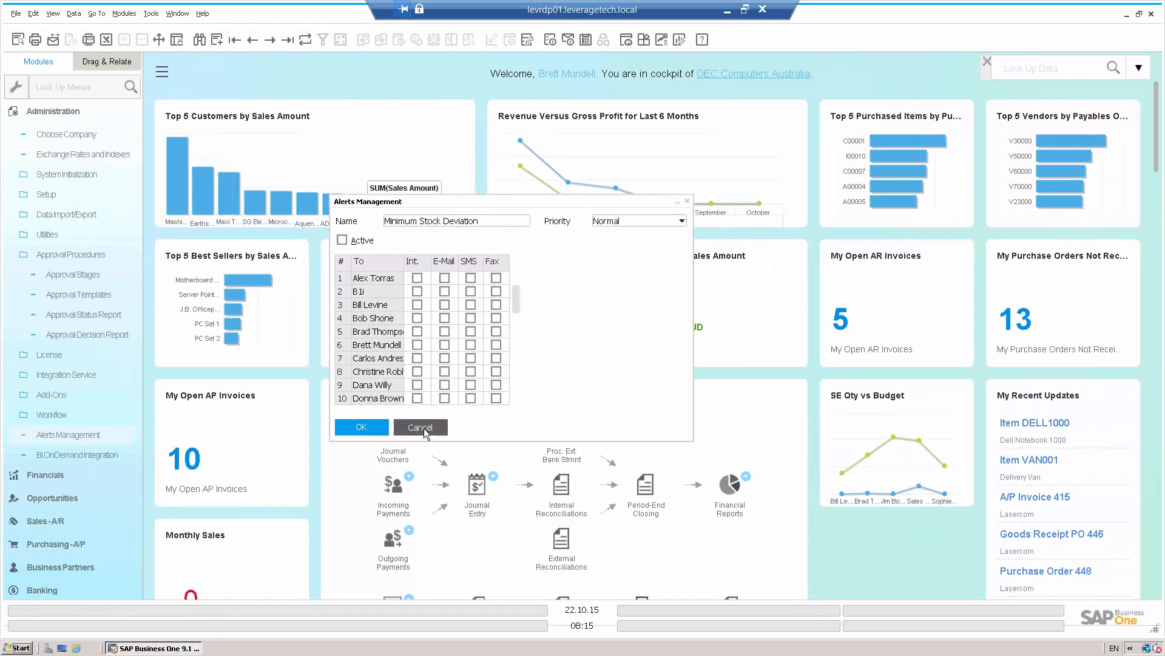
click(424, 430)
click(54, 113)
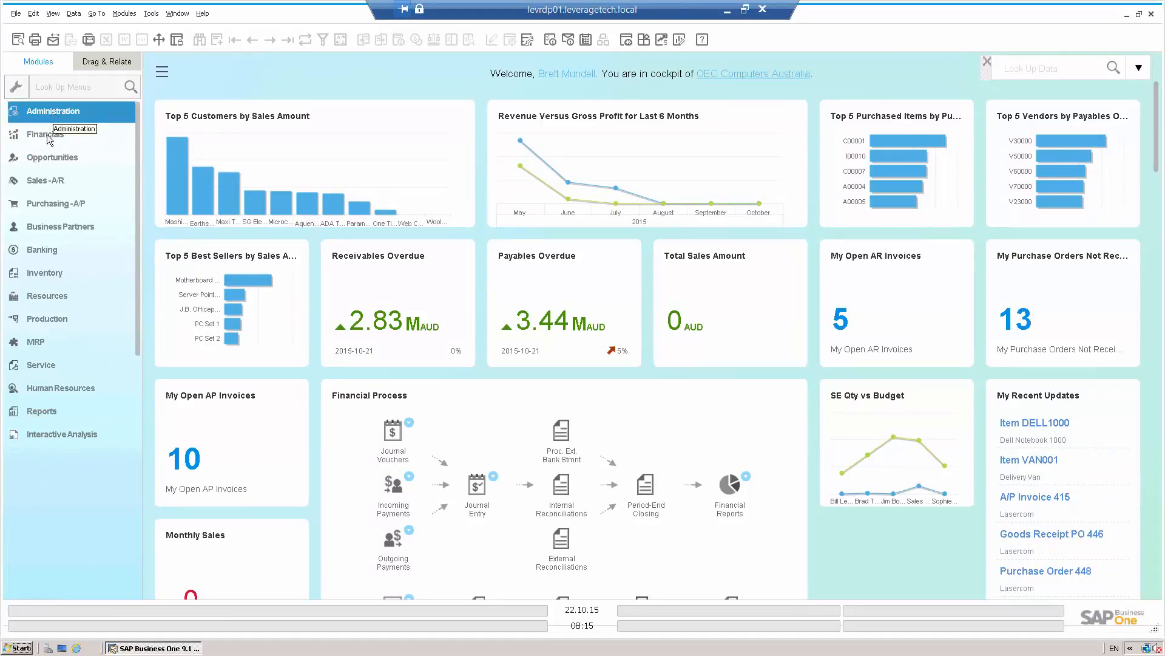
click(51, 137)
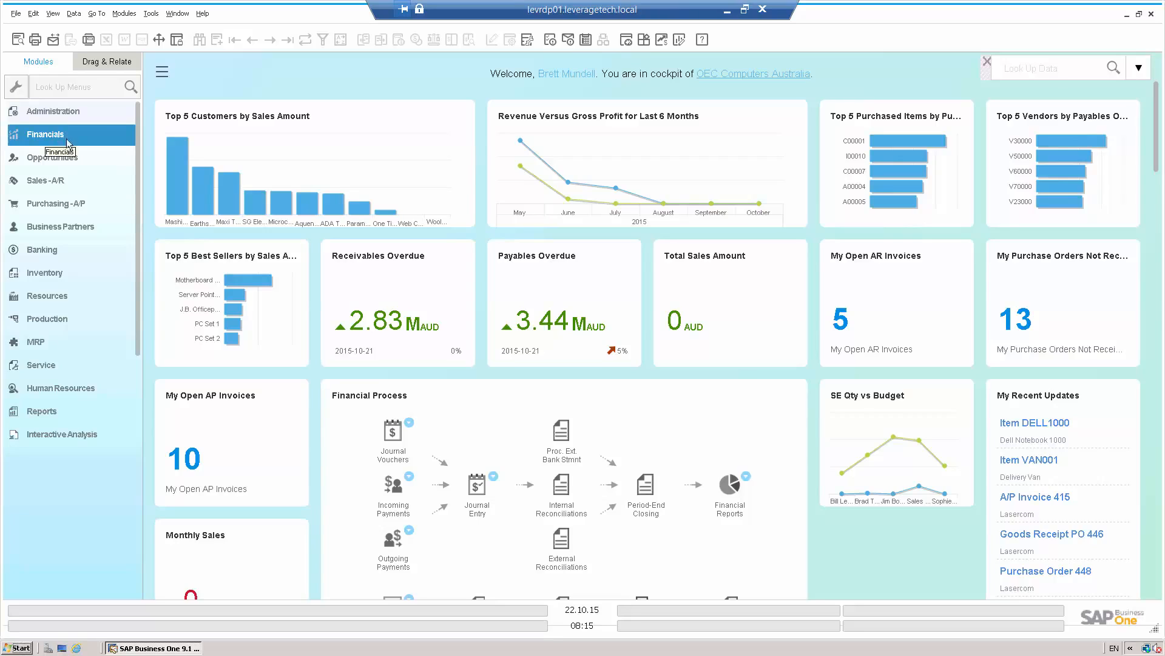
click(65, 162)
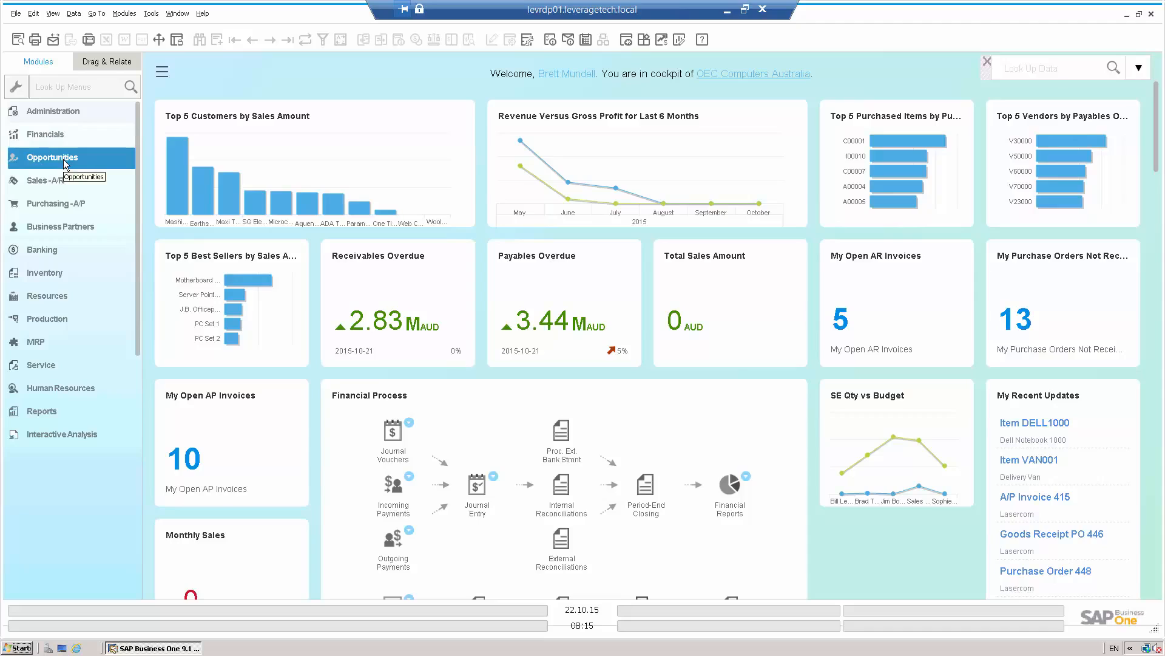
click(52, 184)
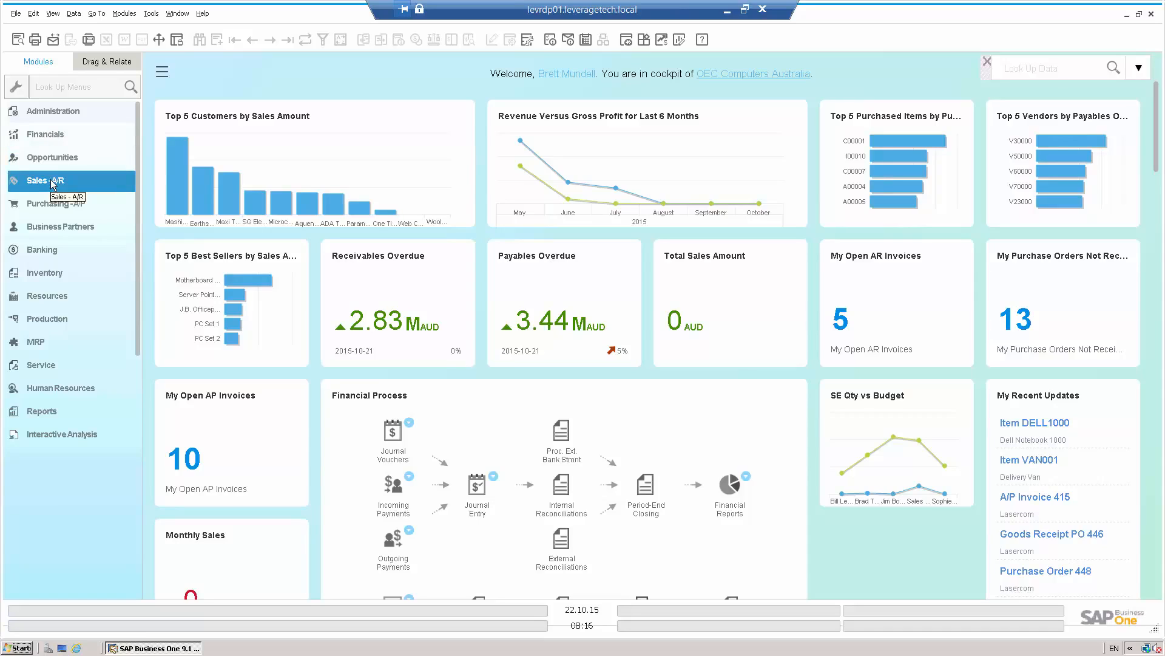
click(45, 204)
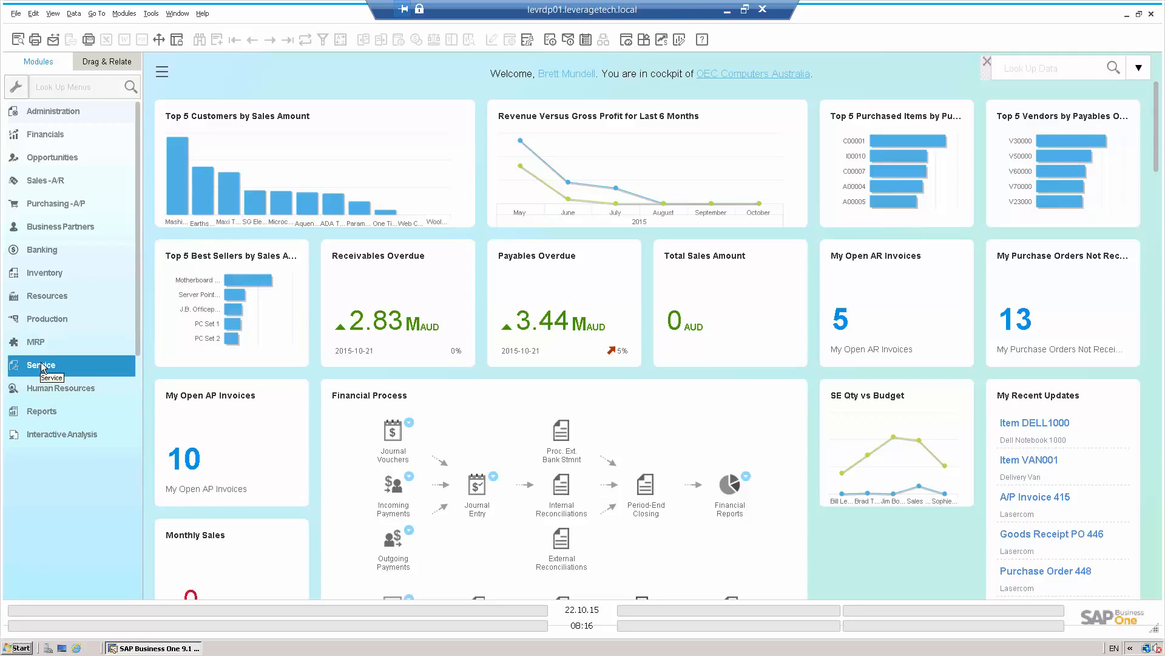
- Open the balance of Sales Revenue (Domestic) - Product No.1 from the chart of accounts' Turnover group and sort its transactions by posting date, newest first
click(60, 134)
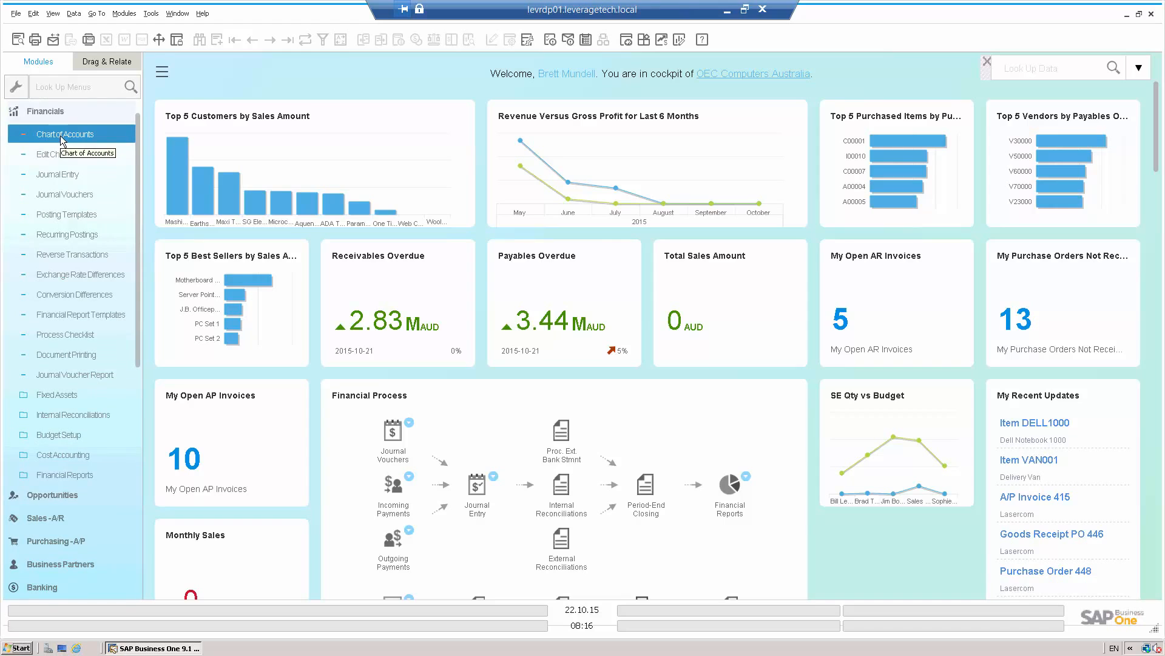
click(61, 135)
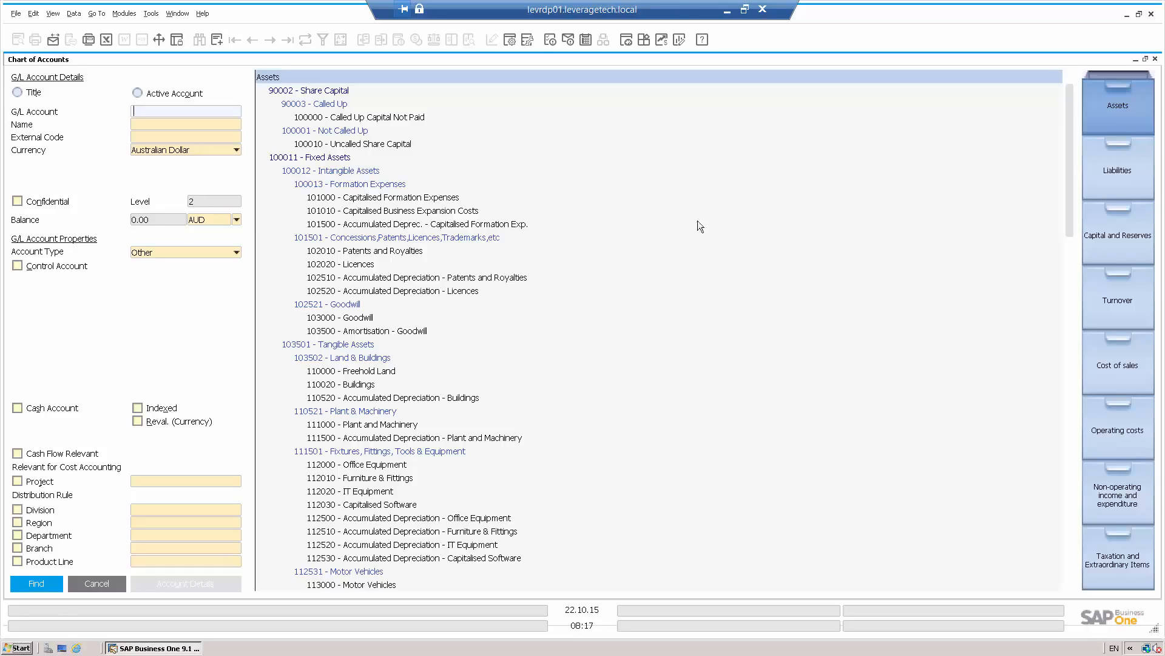
click(1109, 299)
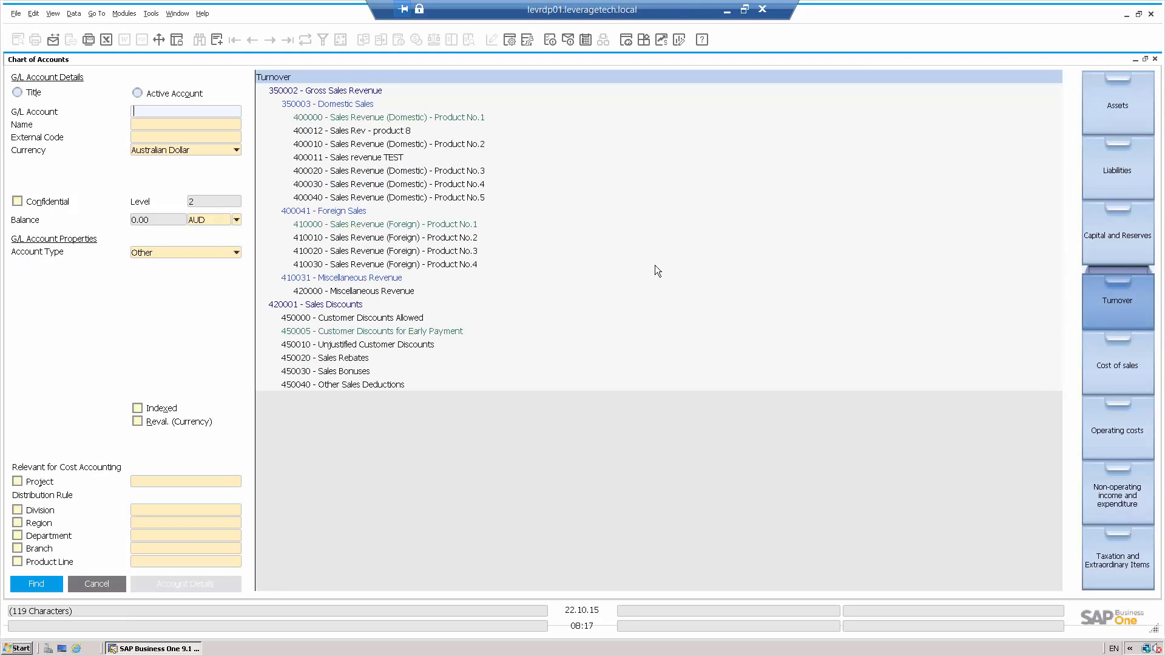
click(380, 117)
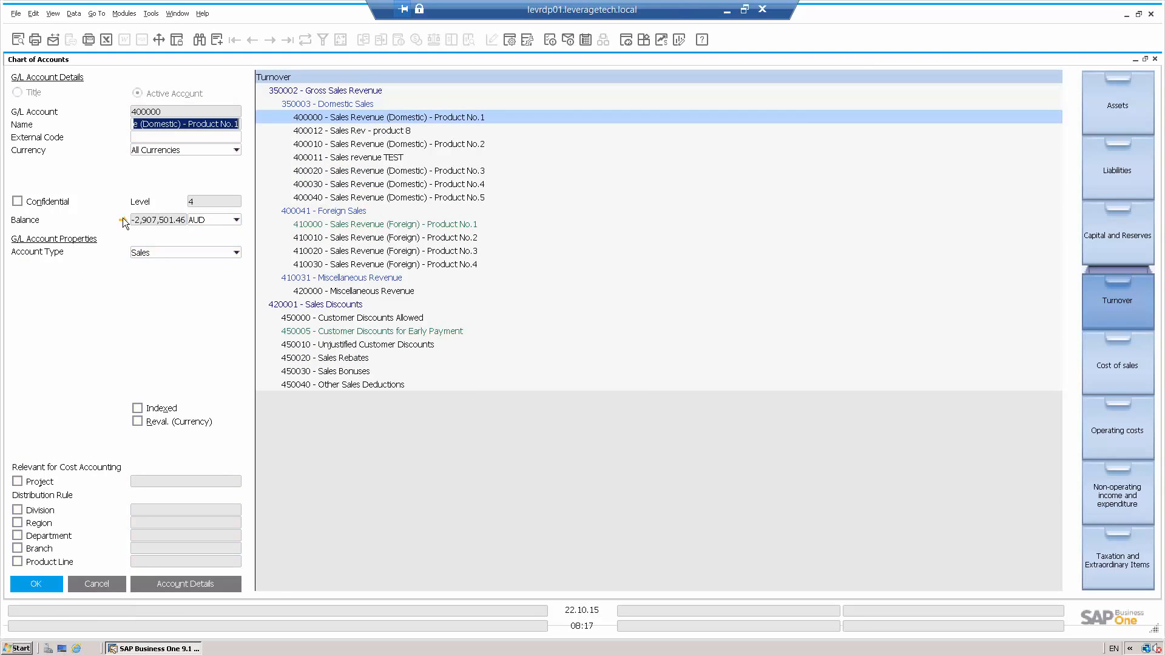
click(122, 220)
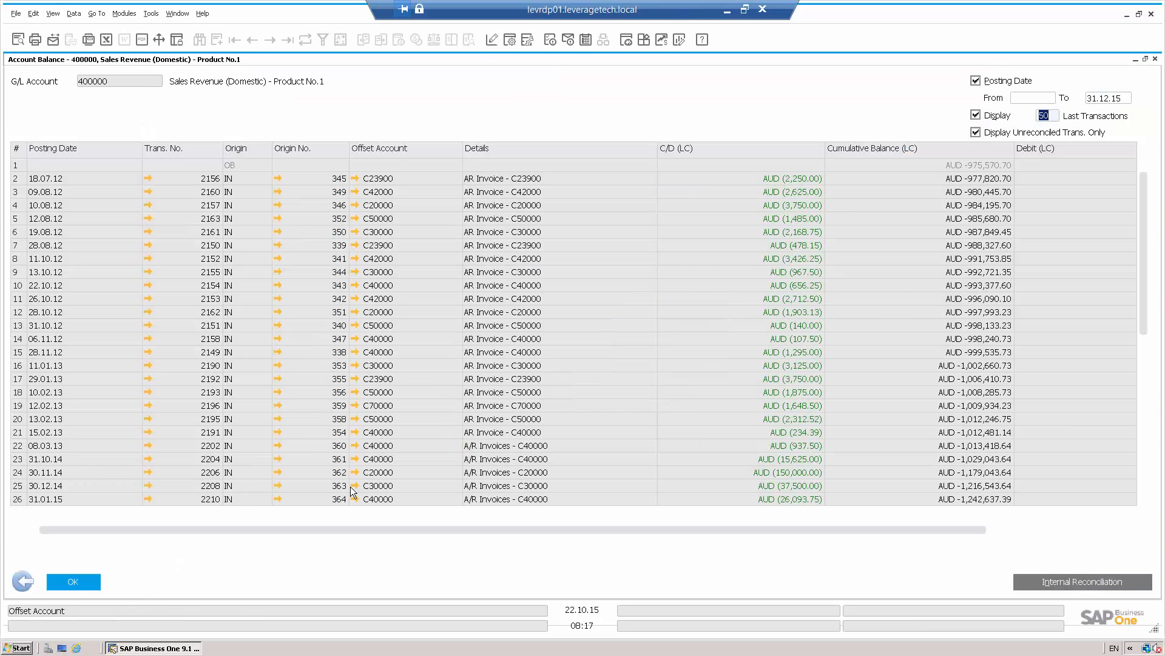
double_click(112, 152)
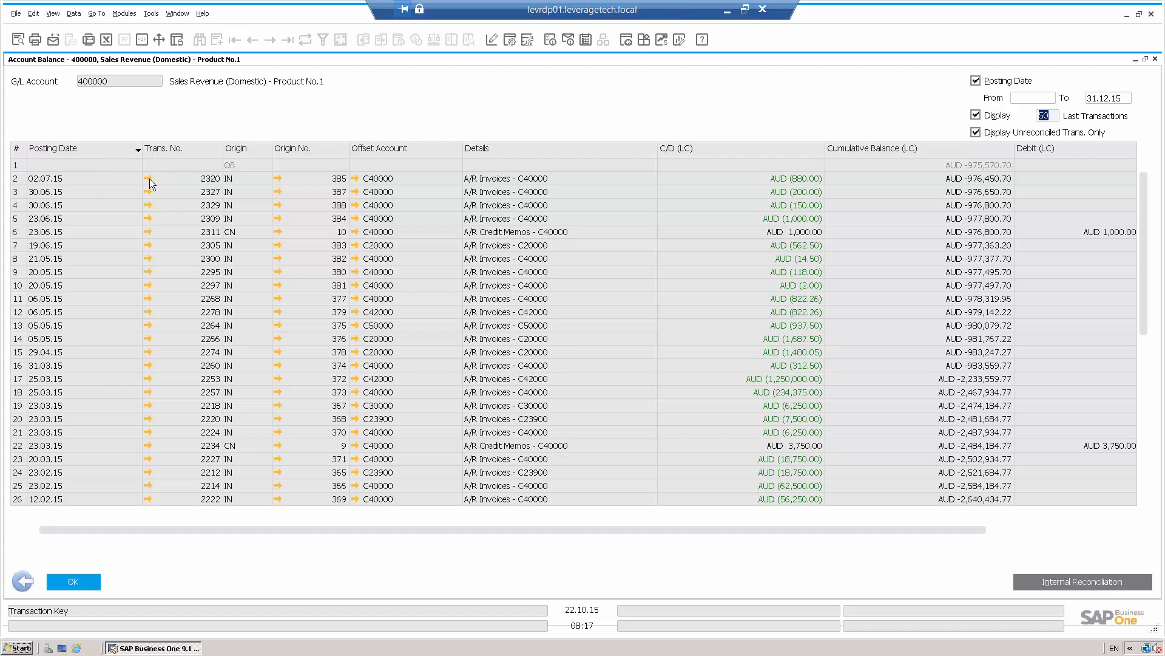
- Draft a journal entry dated 30.10.15 with reversal on 01.11.15, and check which template types it offers
click(22, 581)
click(100, 582)
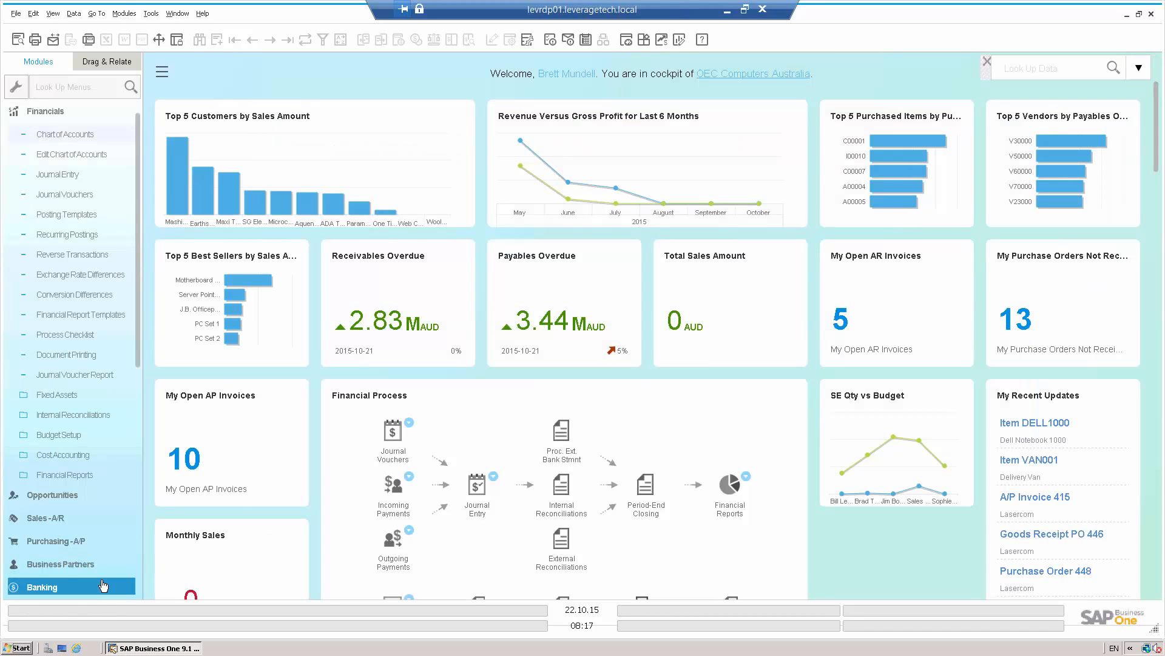
click(71, 175)
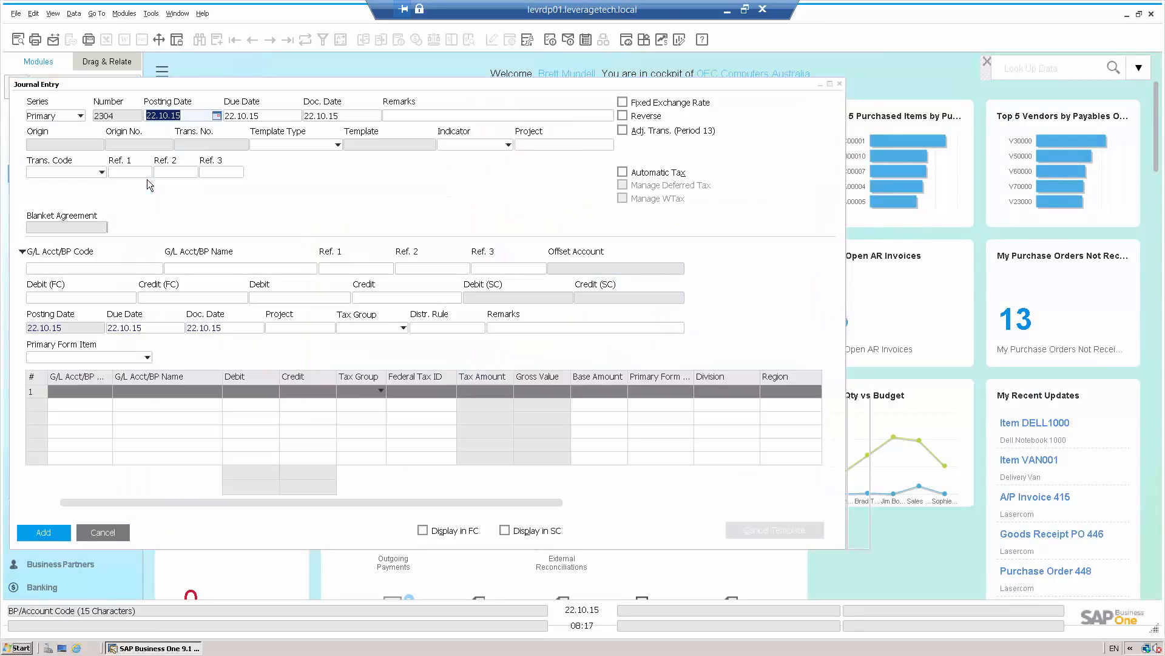
click(216, 116)
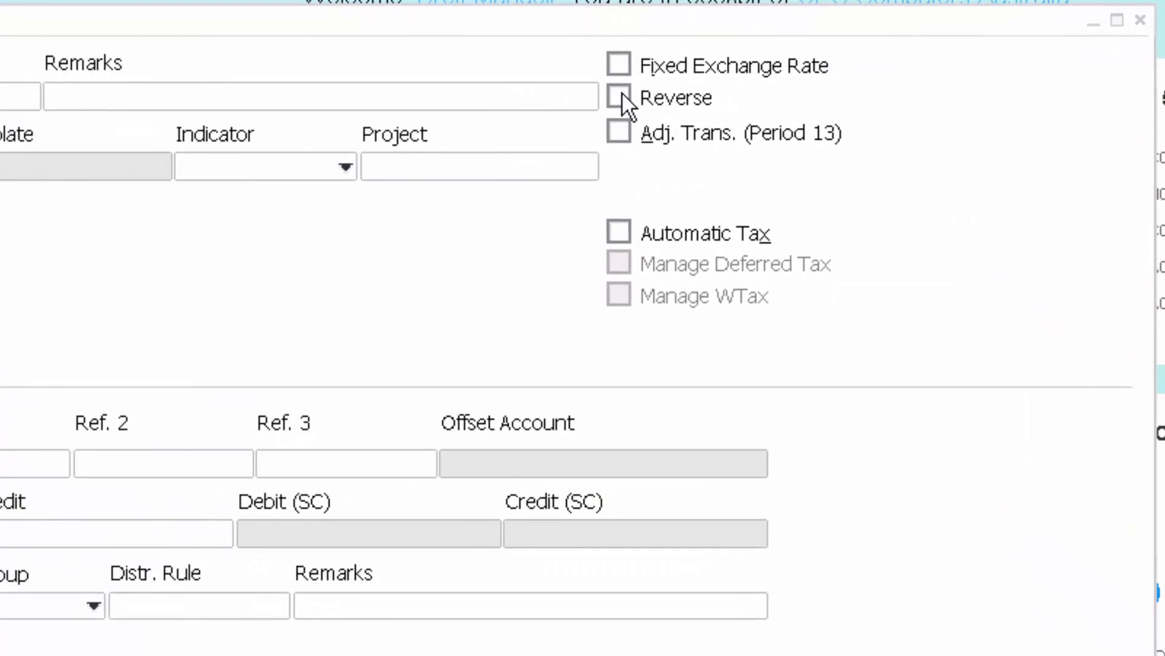
click(619, 96)
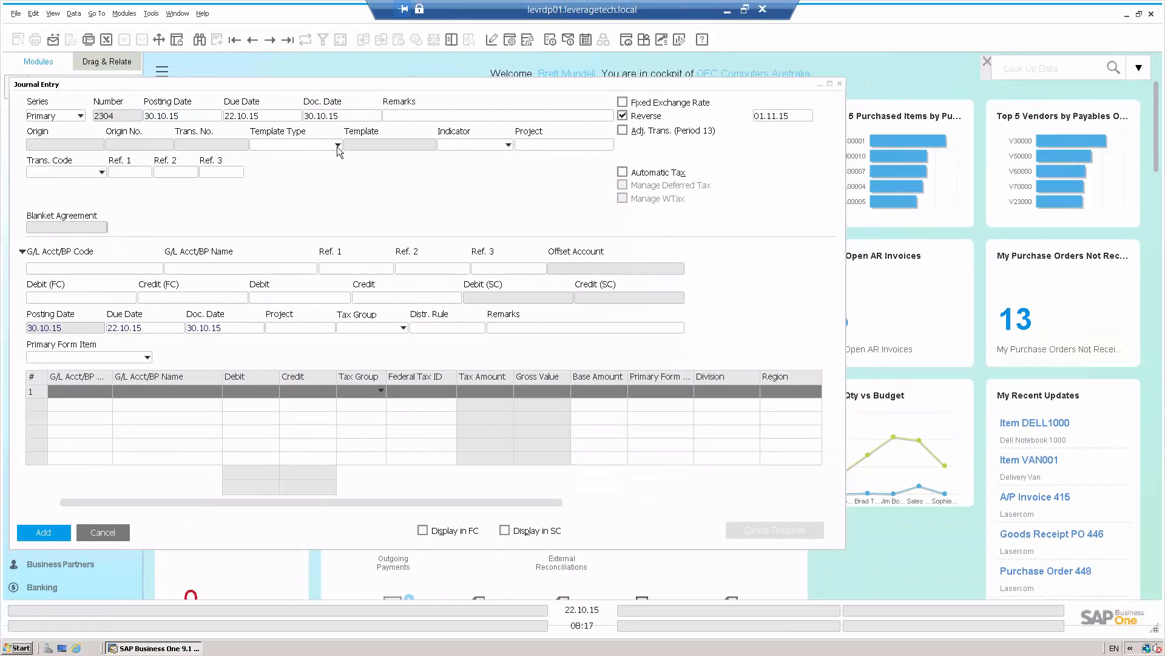
click(337, 145)
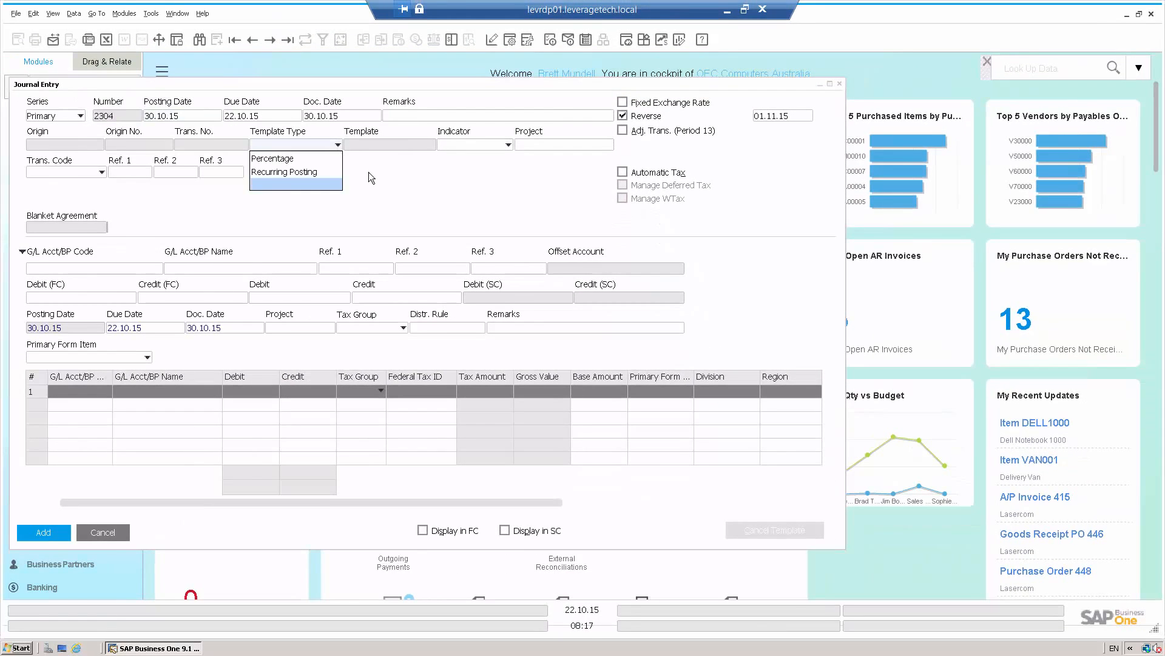
click(409, 179)
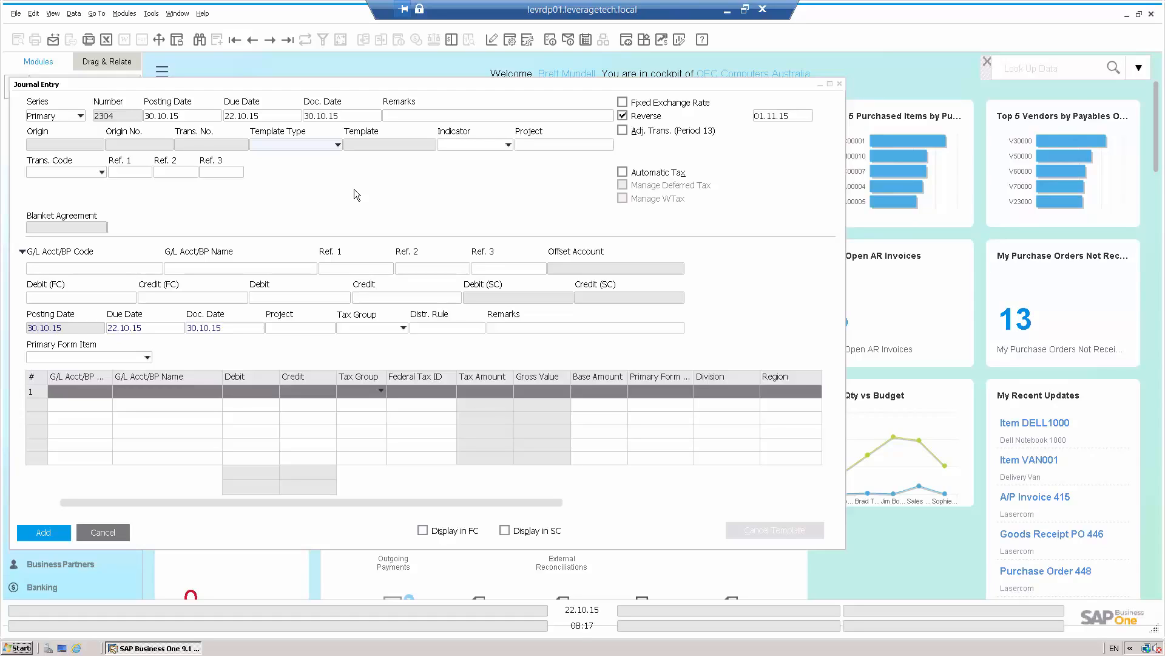
- Discard the draft and review the last posted journal entry, including the options for its VAT on Imports row
click(252, 40)
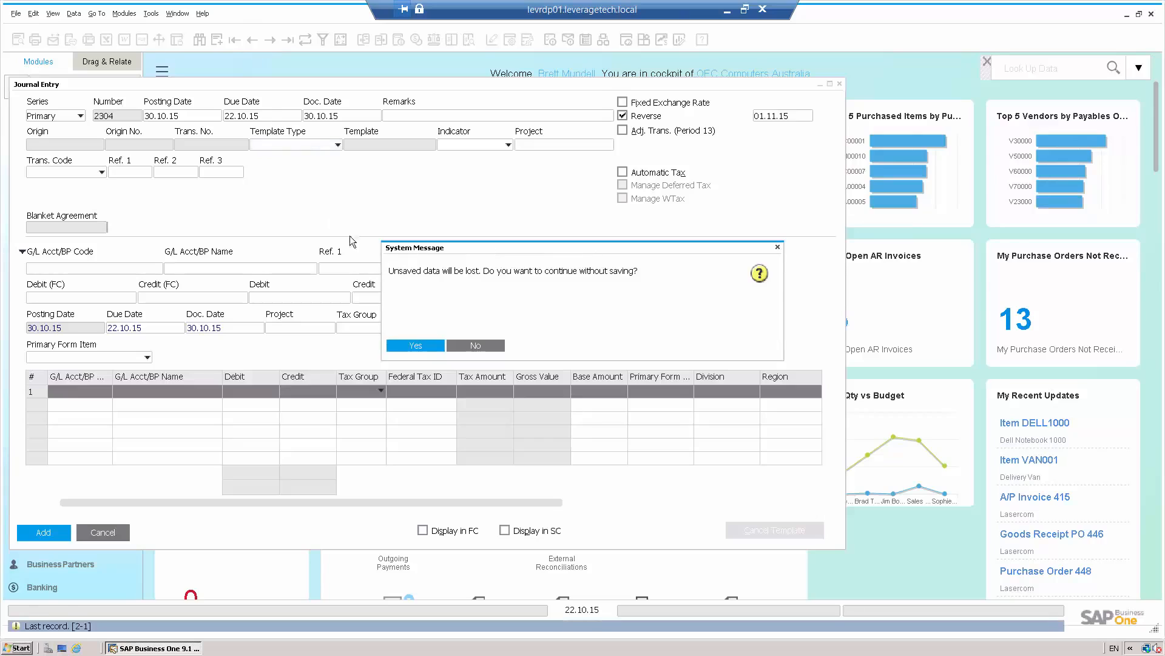
click(415, 344)
click(159, 404)
right_click(154, 410)
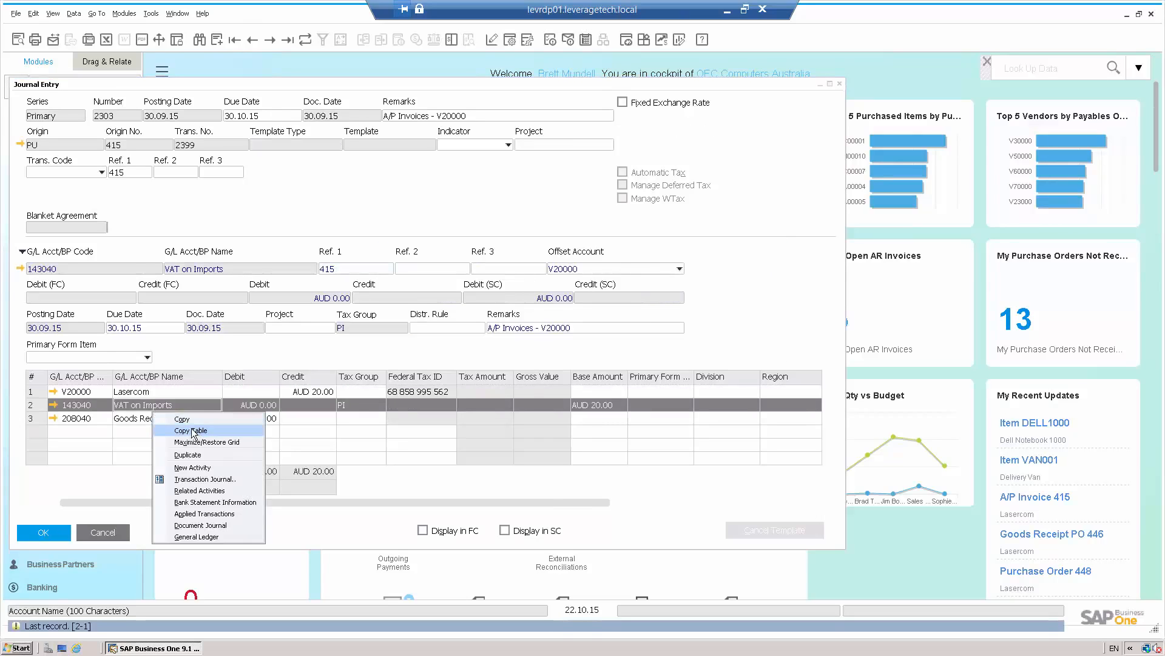
click(122, 532)
click(122, 531)
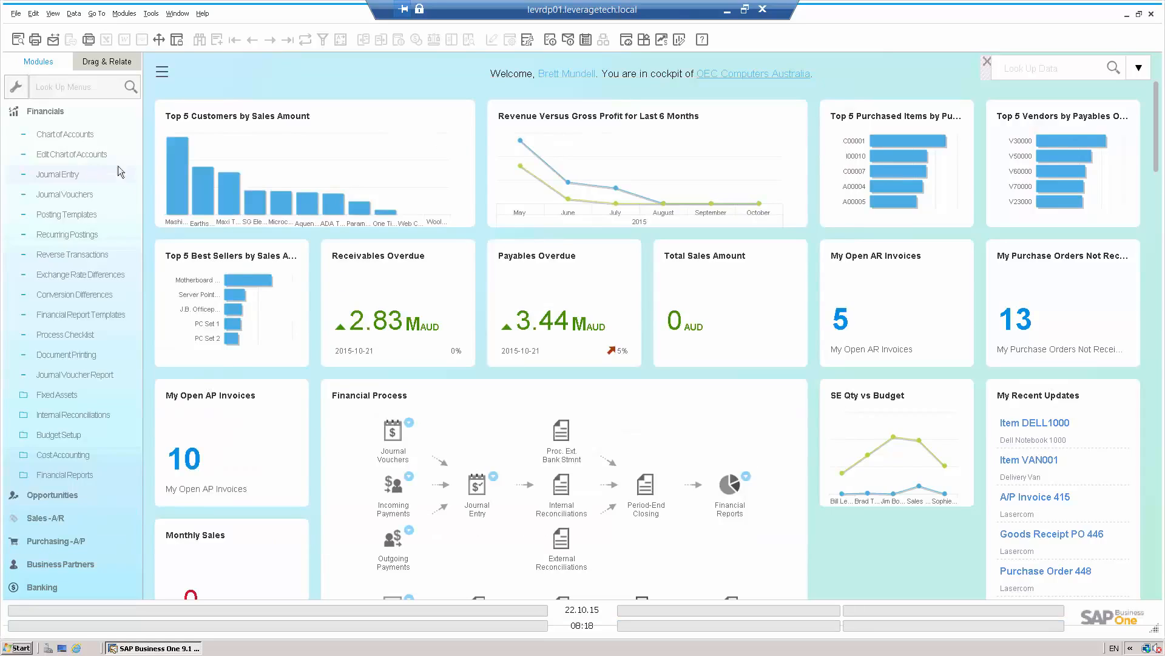
- Review the fixed asset overview of DELL1000 in the Asset Master Data, including its depreciation parameters
click(57, 115)
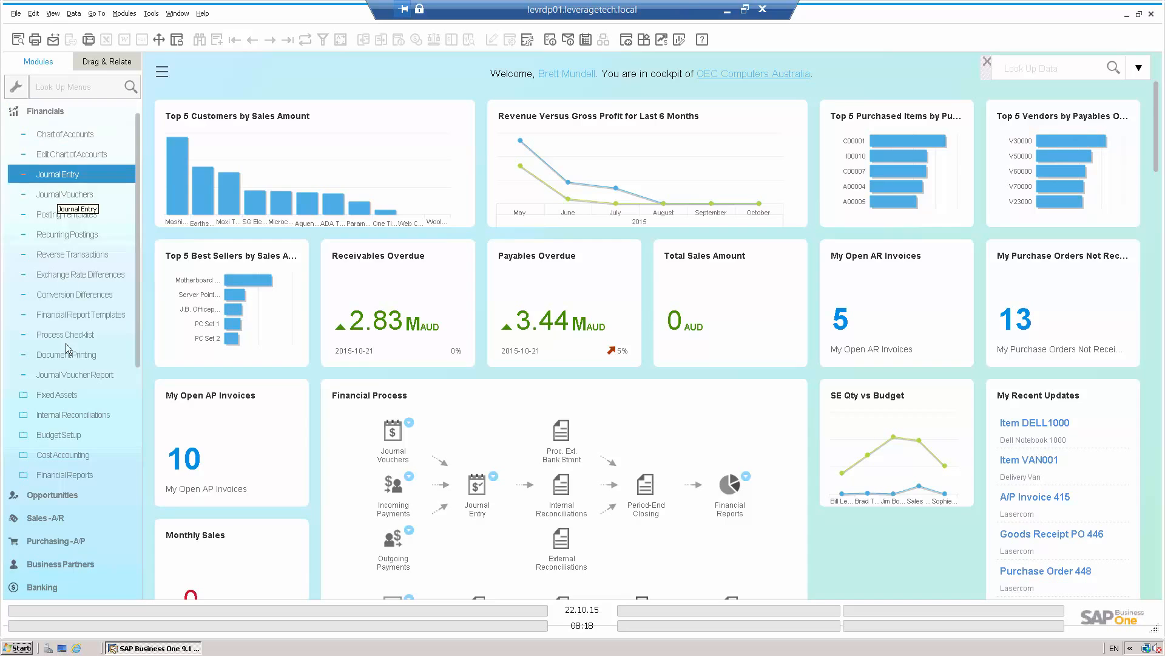
click(59, 395)
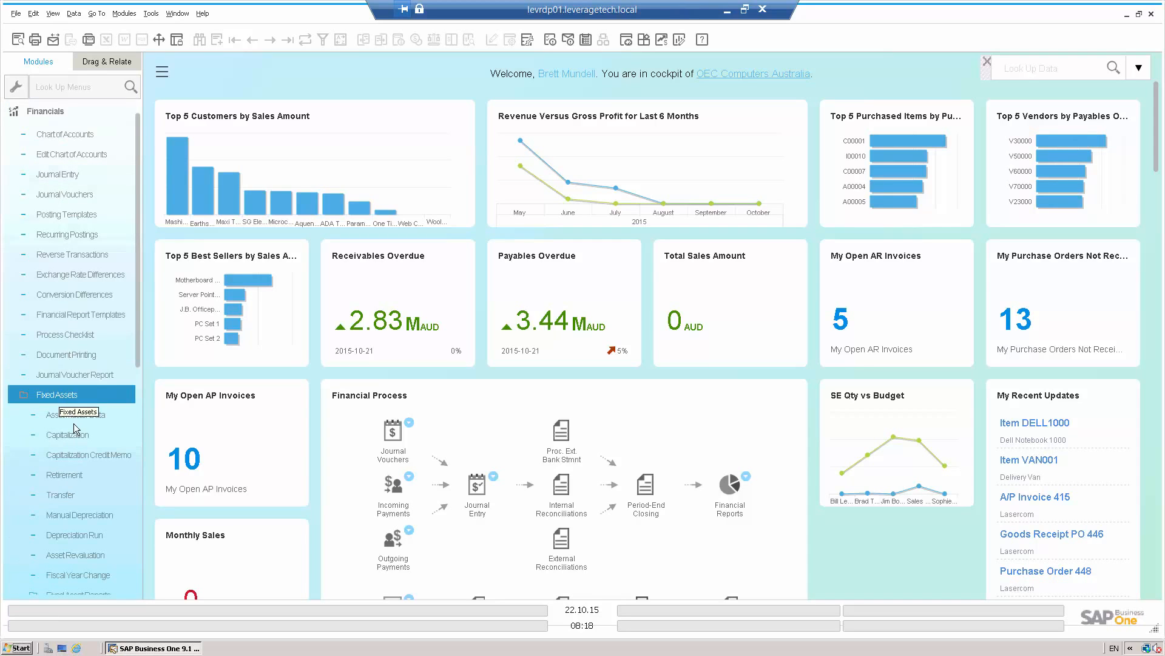
click(67, 415)
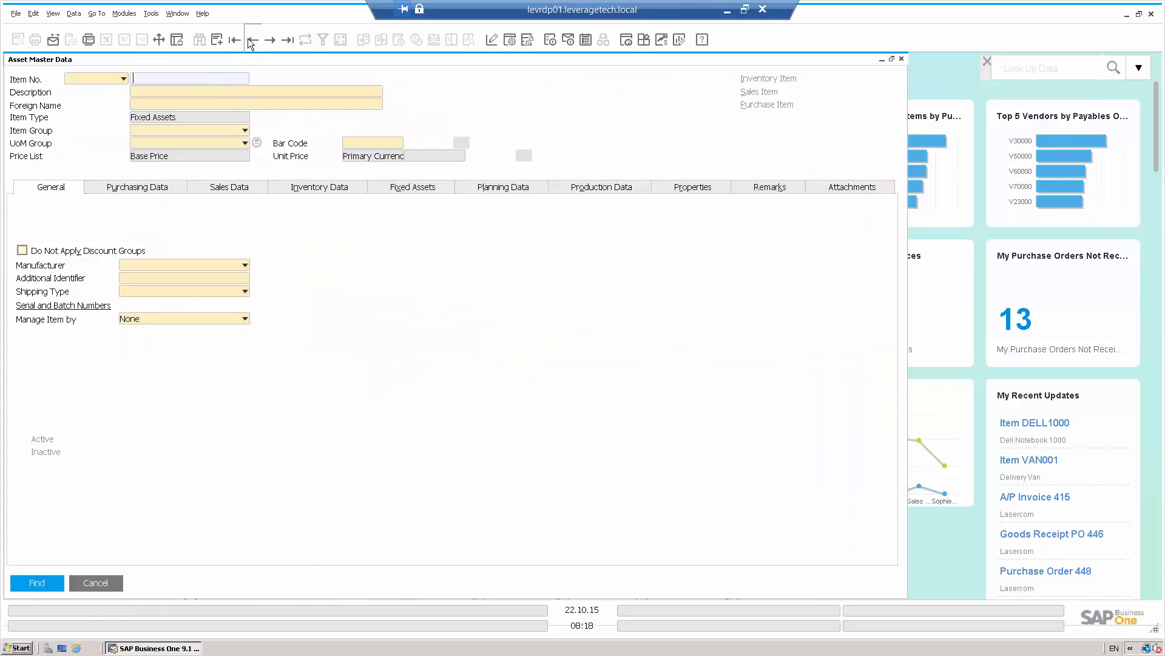
click(248, 38)
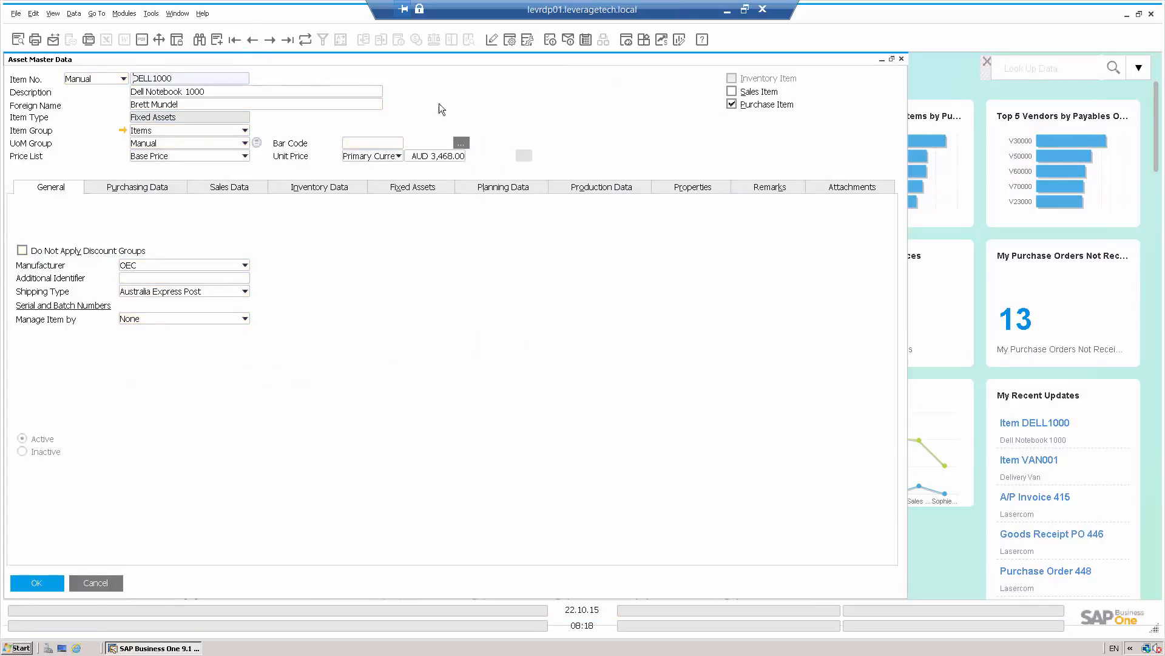
click(435, 188)
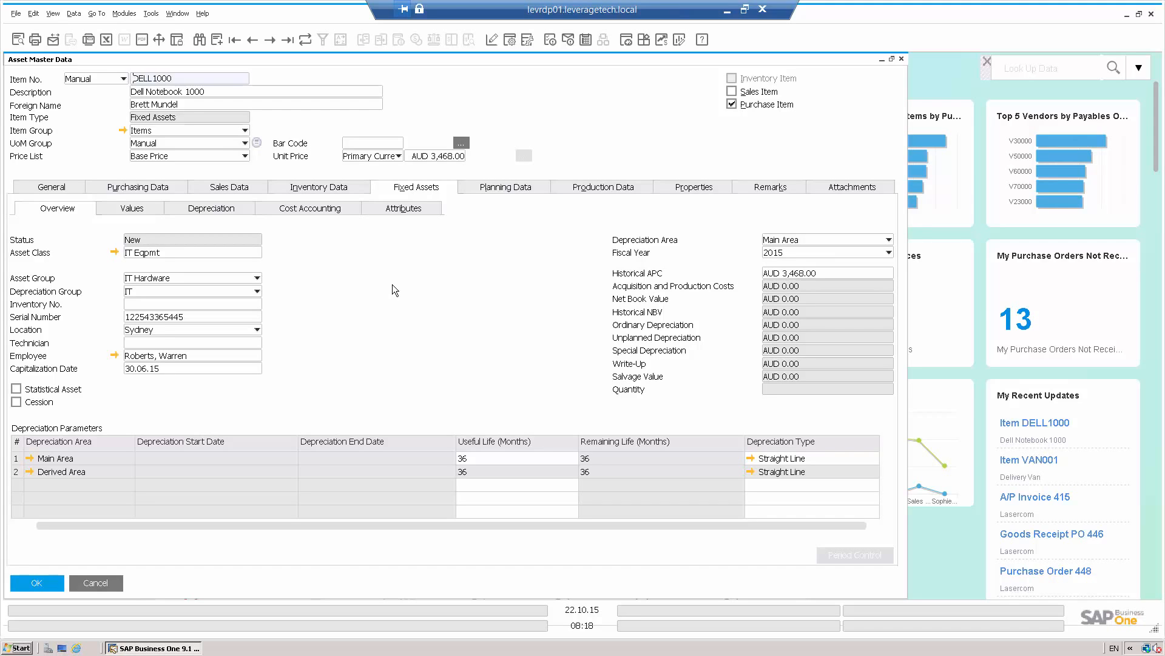
click(115, 583)
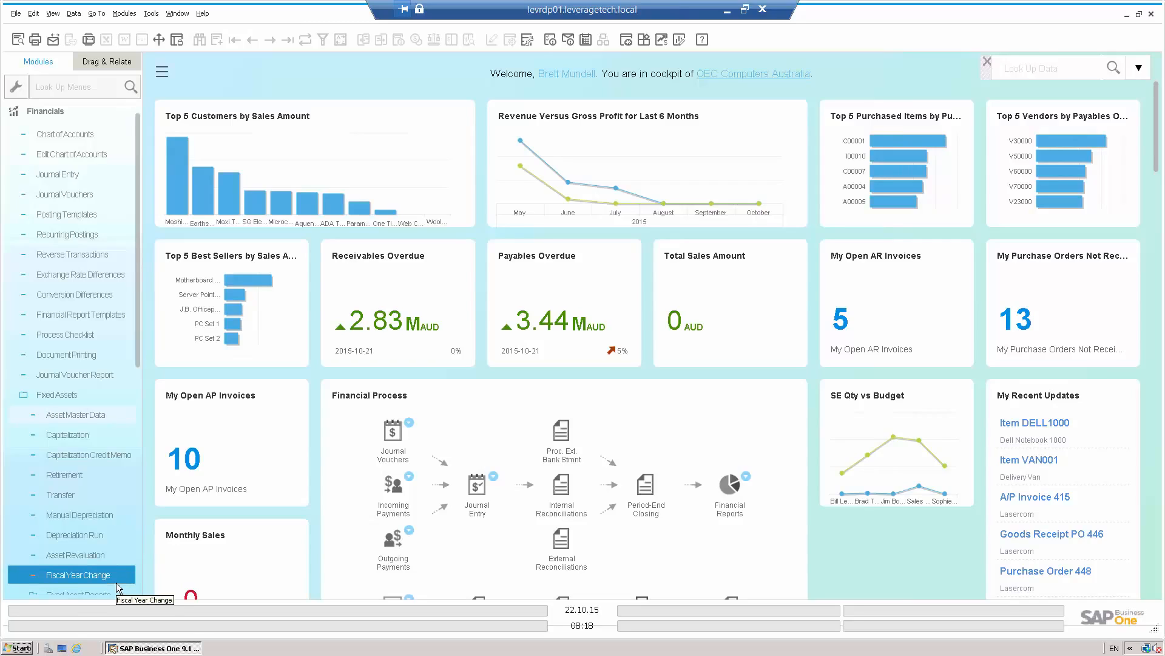
- Look at the budget scenarios defined under Budget Setup in the Financials module
click(45, 397)
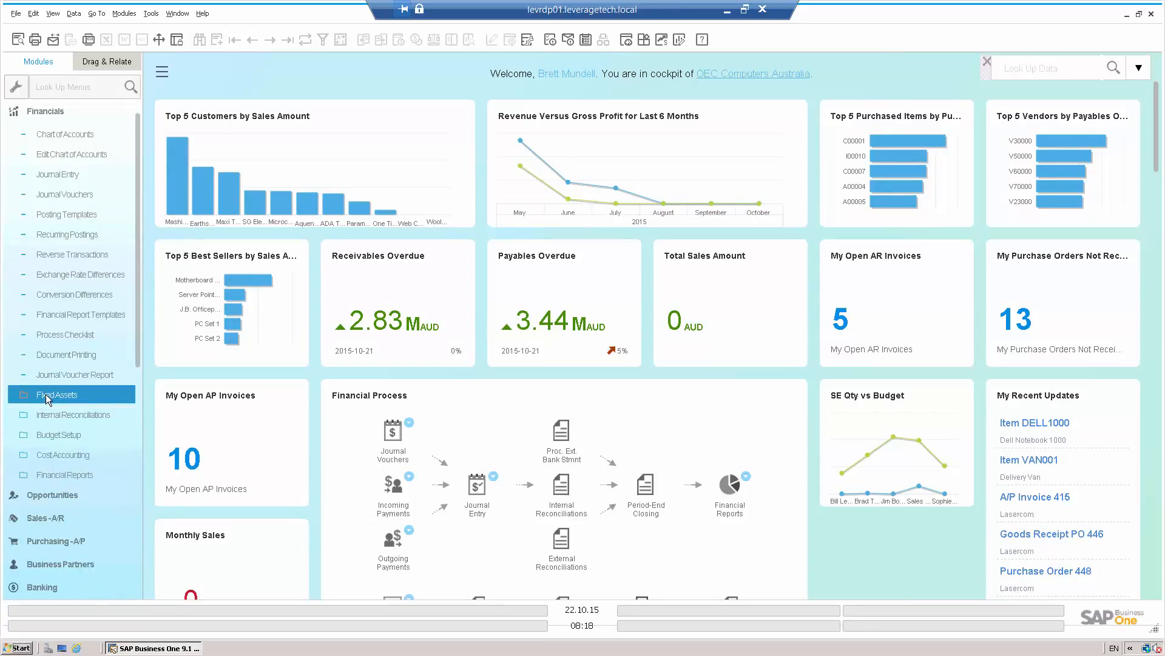
click(60, 437)
click(73, 455)
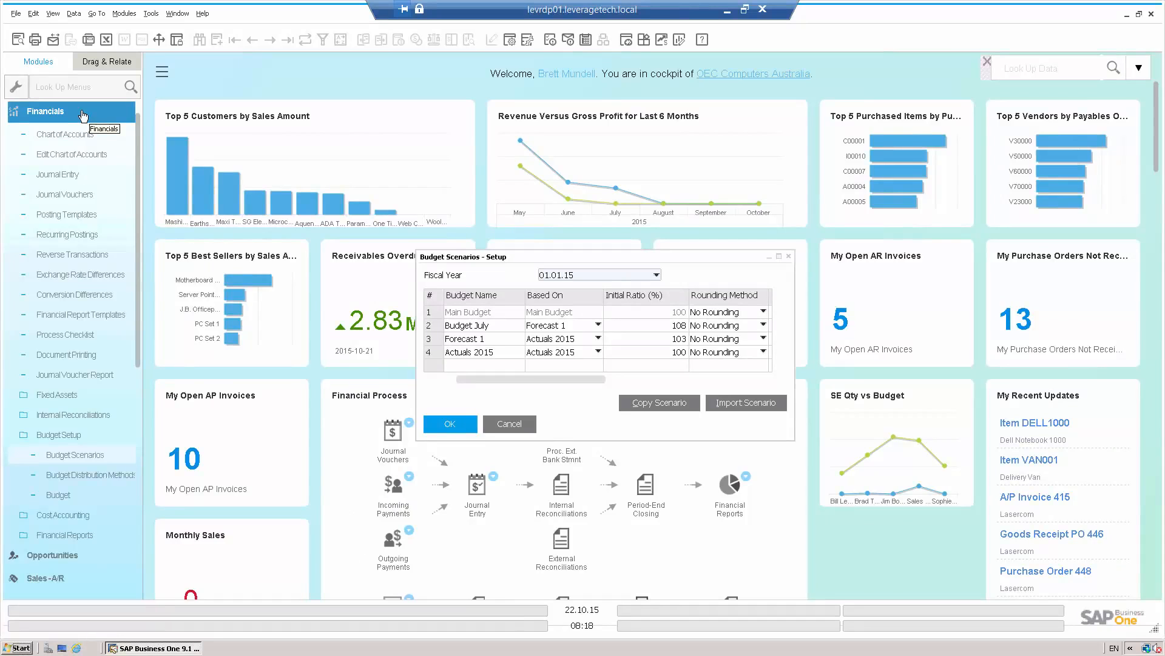
- Find Earthshaker Corporation in the Business Partner Master Data by searching for the name "earth"
click(83, 115)
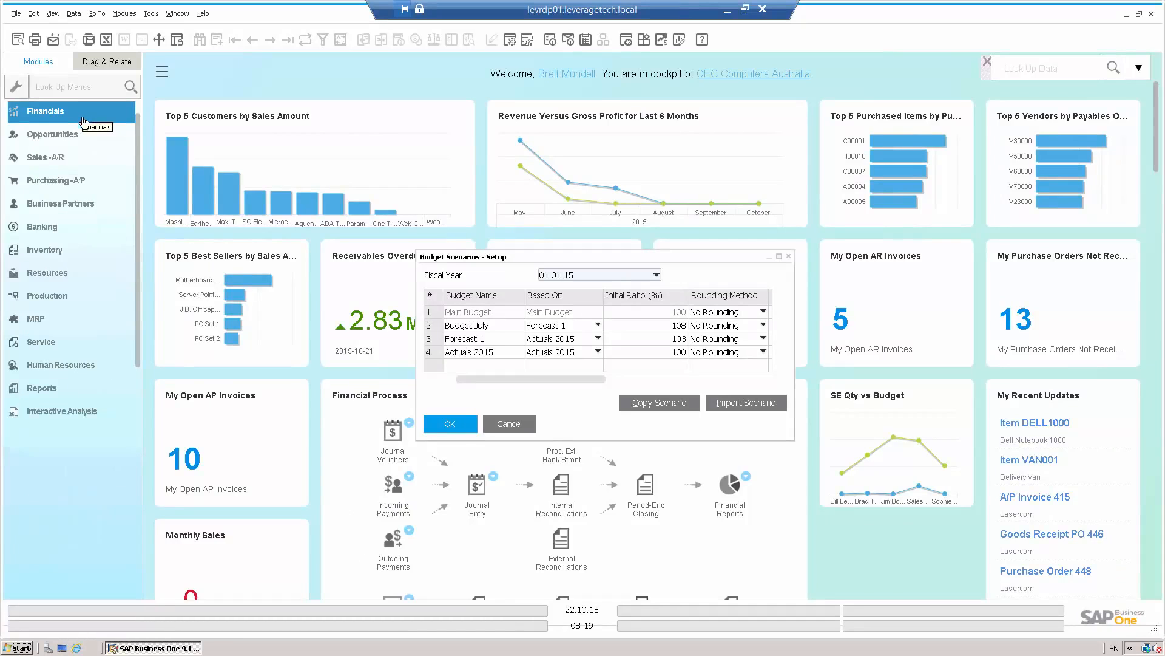
click(55, 205)
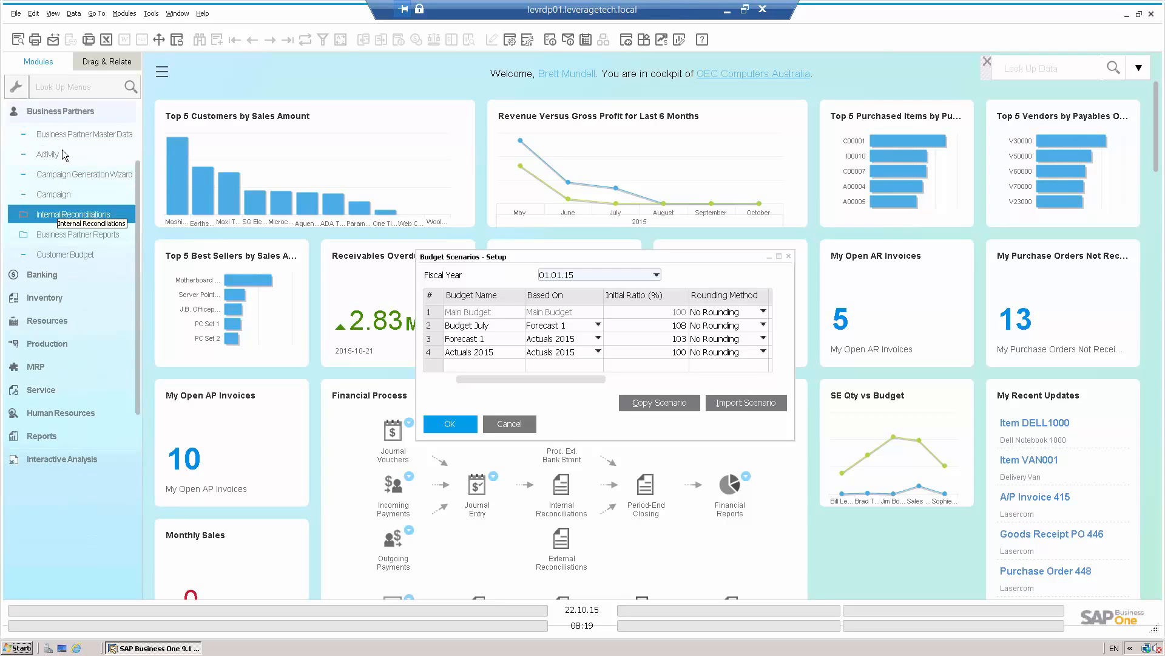
click(60, 137)
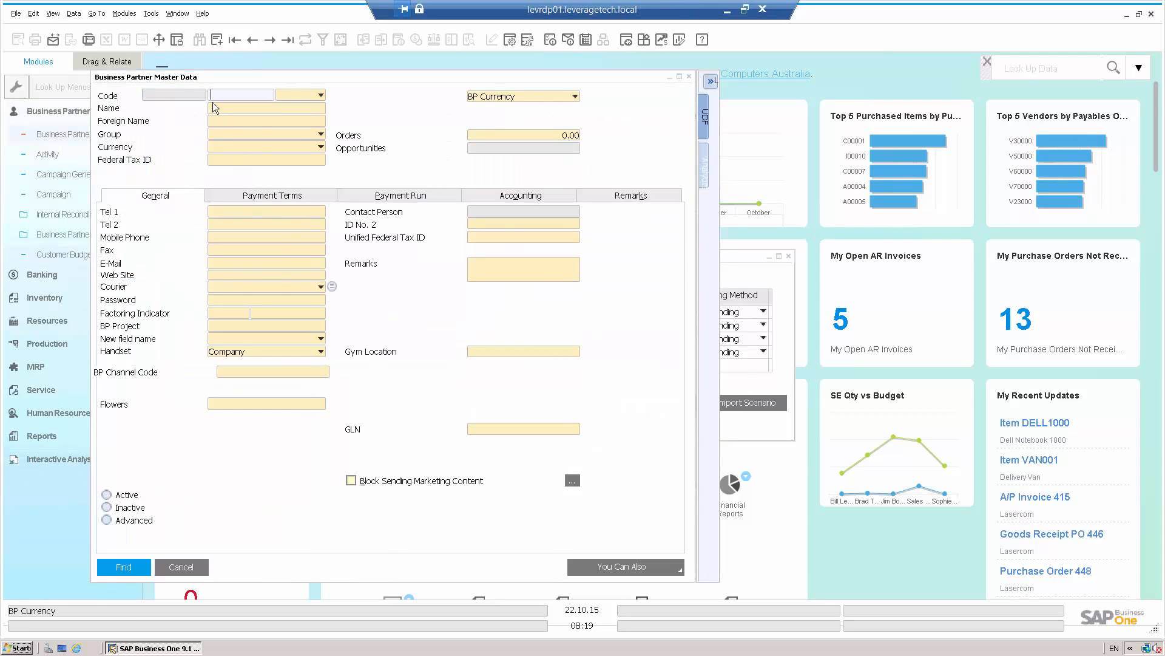
click(214, 108)
text(earth)
key(Return)
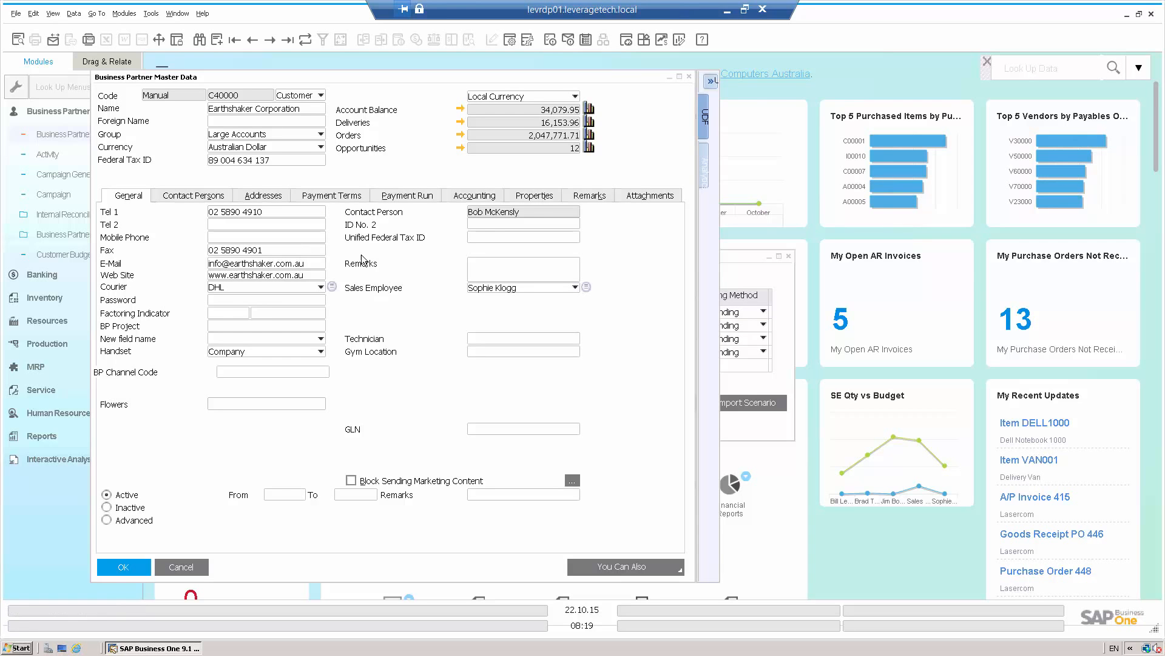
- Examine Earthshaker's sales, budget and profit margin analytics, viewing Profit Margin Analysis BP as table and chart, and check its contact persons and addresses
click(704, 164)
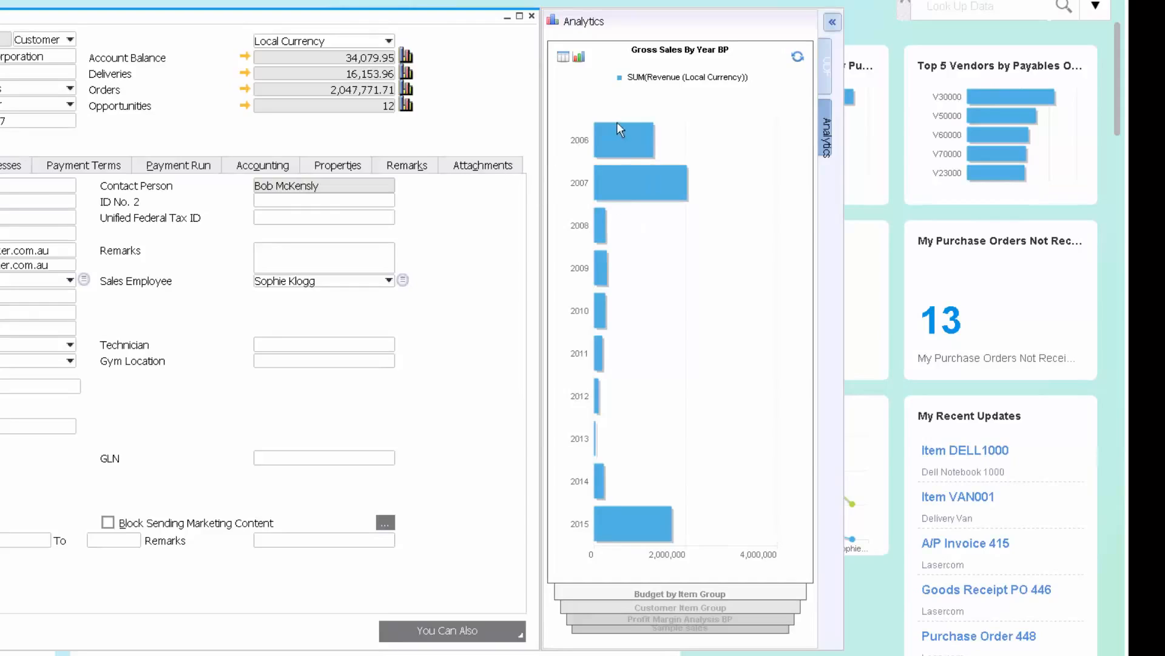
click(680, 594)
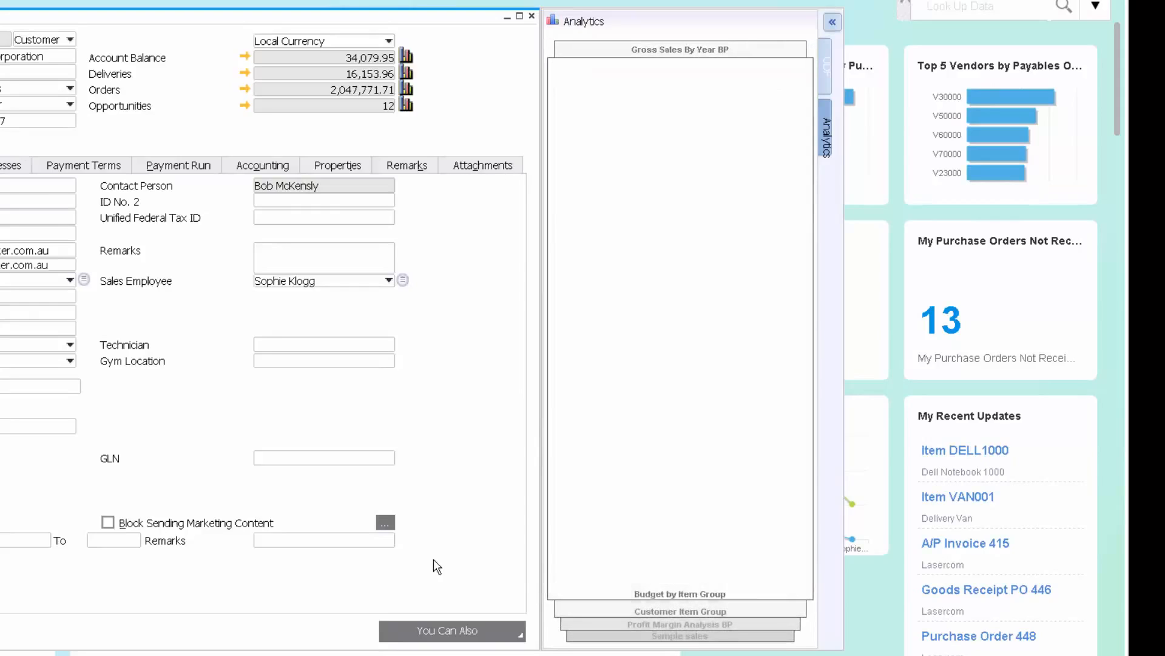
click(663, 625)
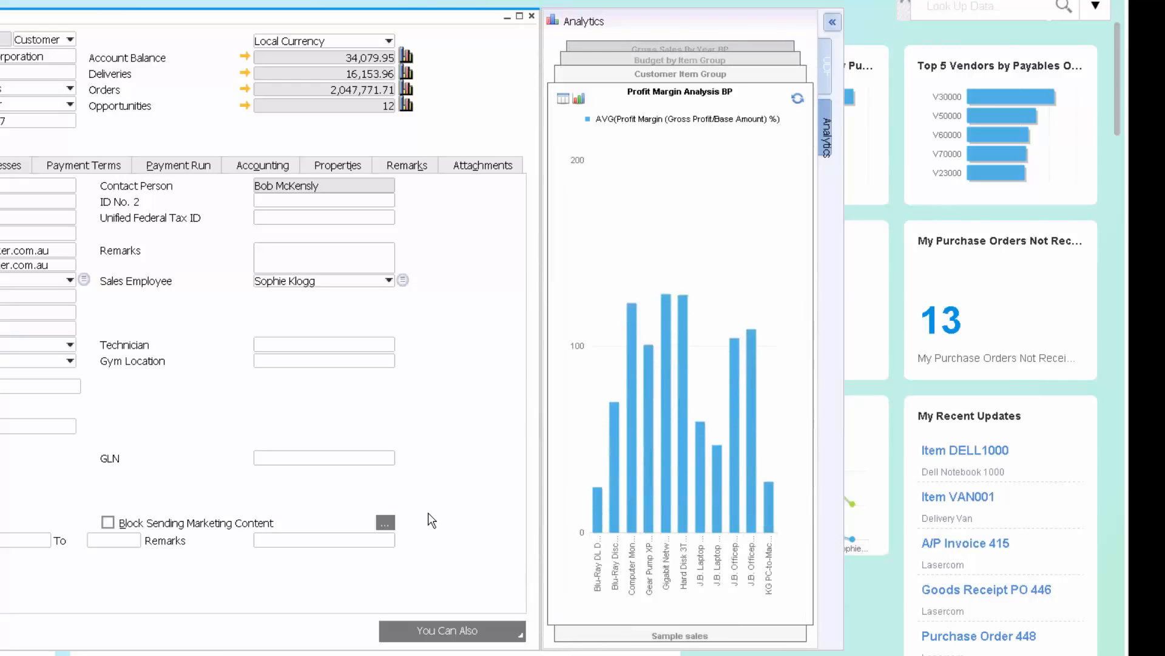
click(563, 98)
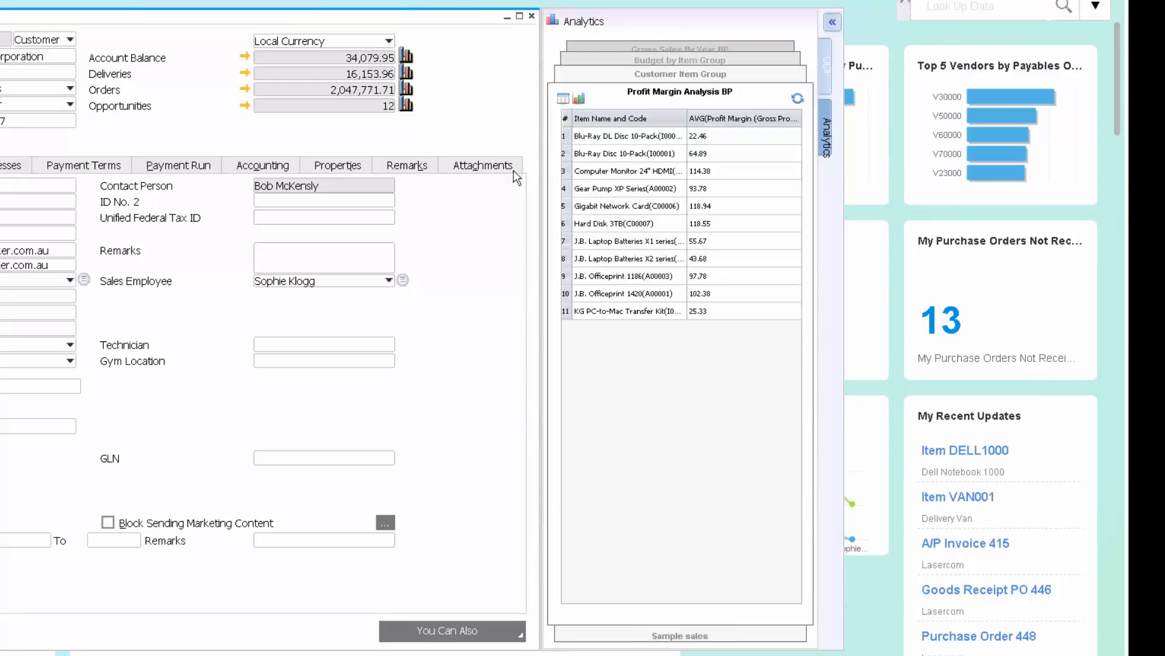
click(579, 99)
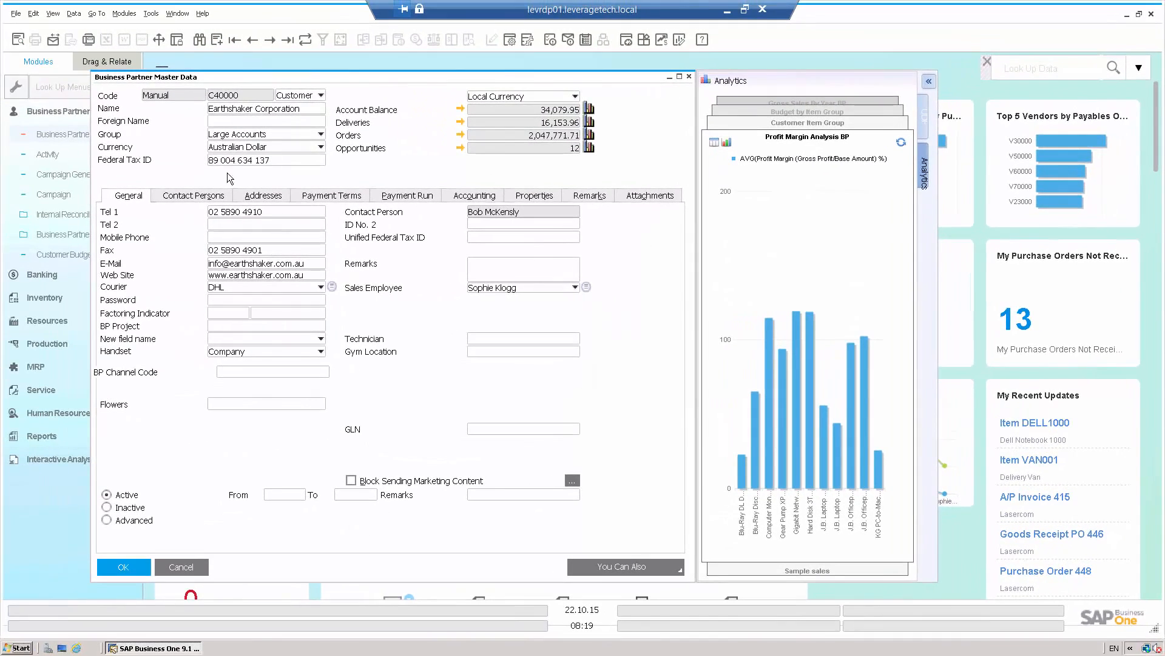
click(195, 195)
click(267, 201)
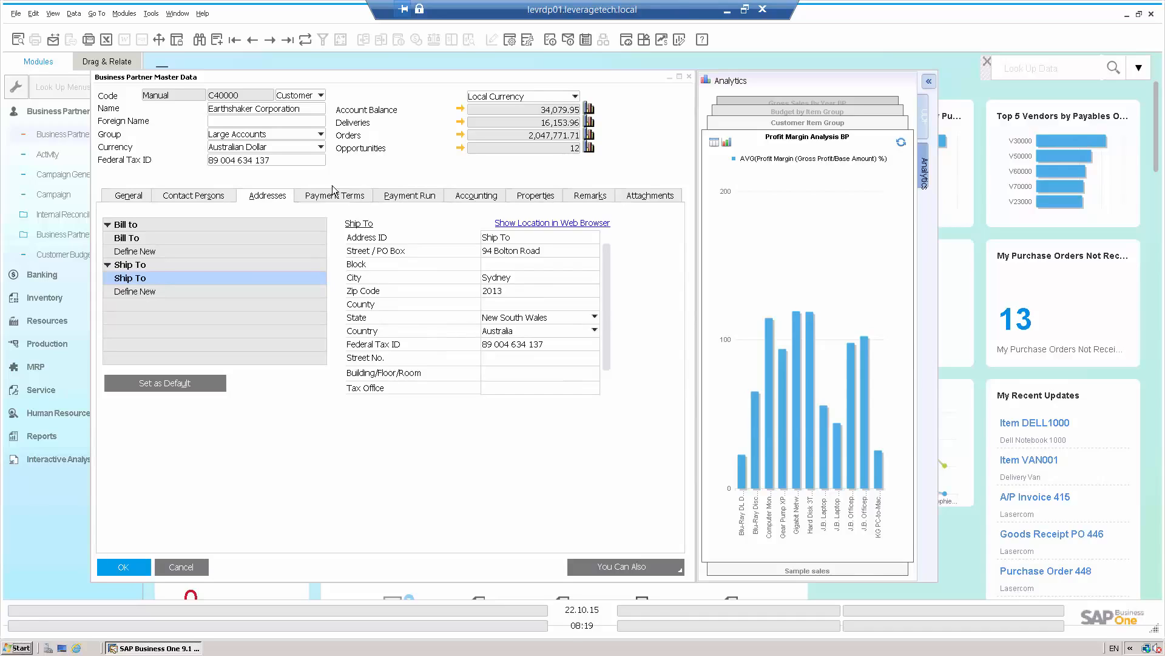
click(461, 109)
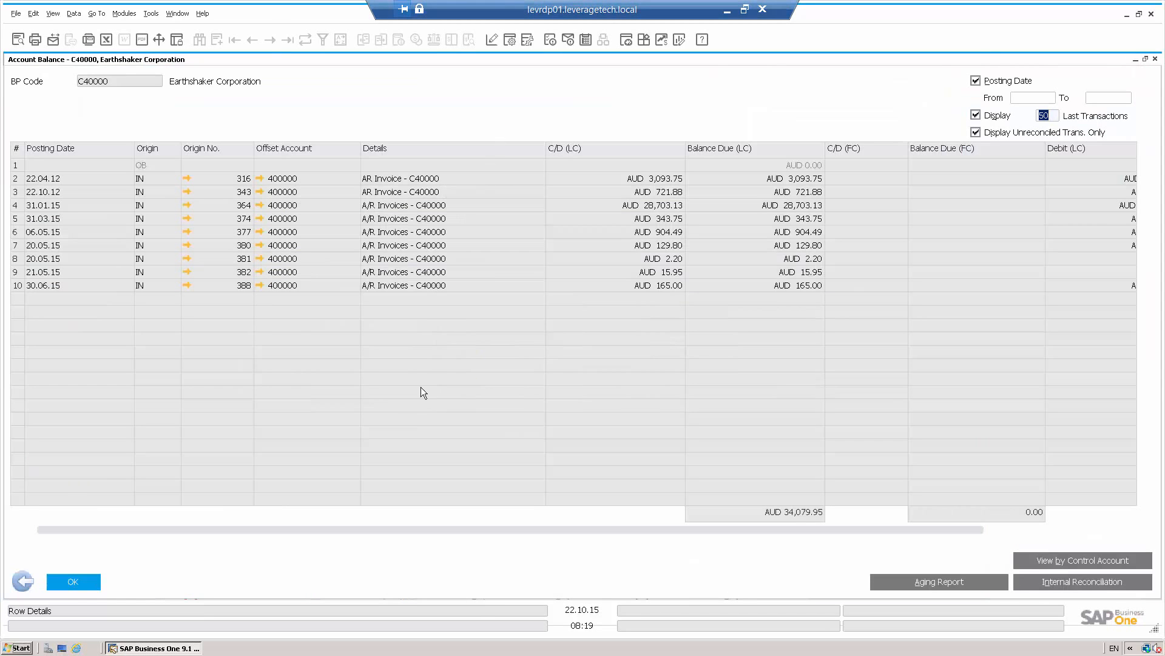
click(30, 581)
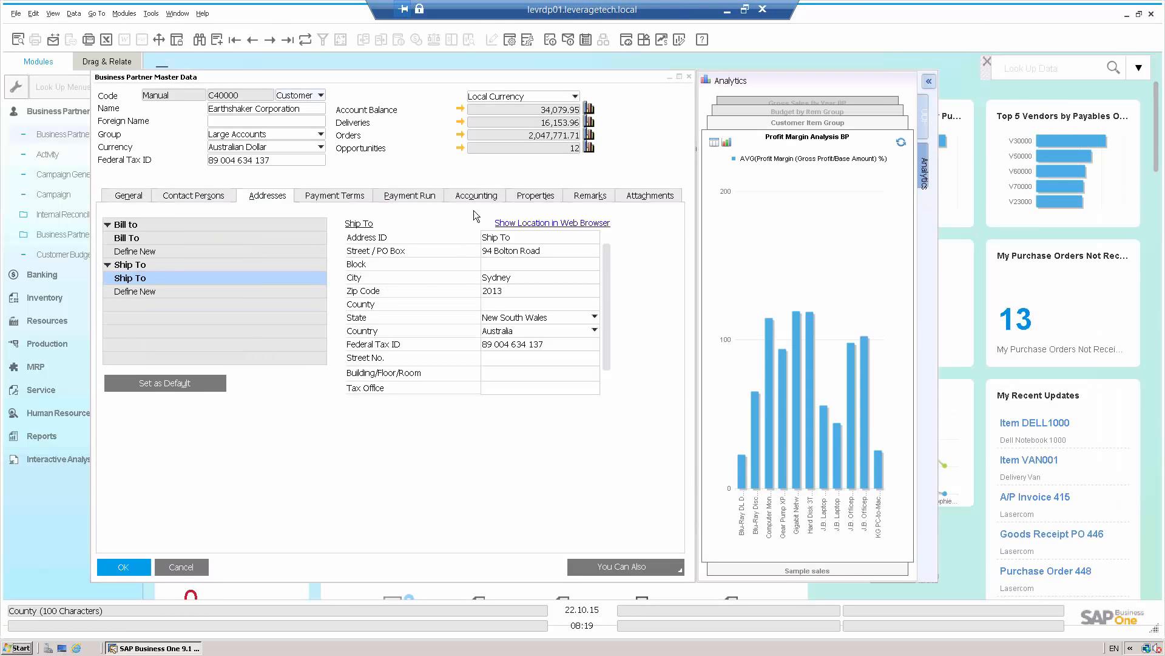
click(588, 136)
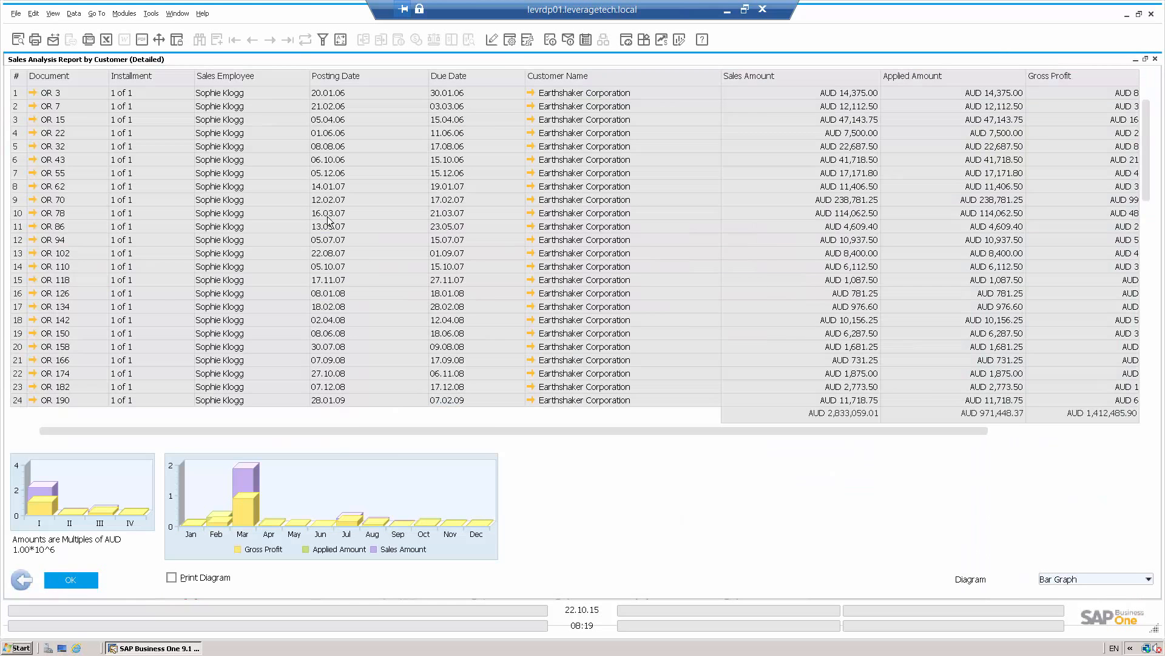
click(26, 580)
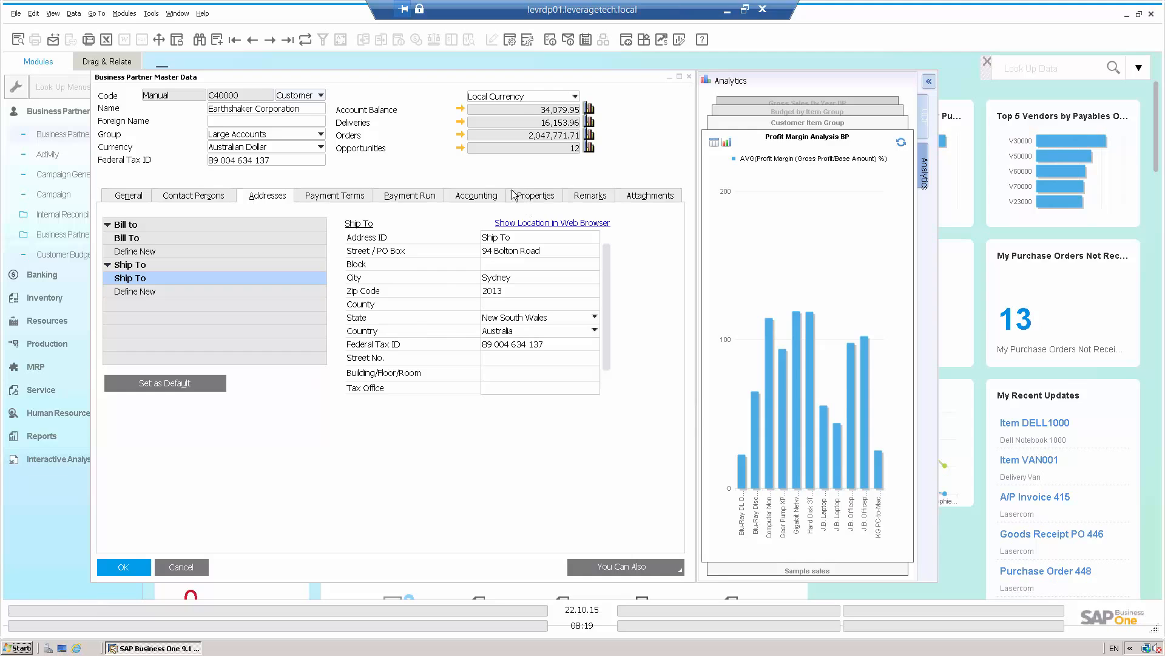
- Check Earthshaker's remarks, properties and attachments, and close its record and the budget scenarios without changes
click(589, 195)
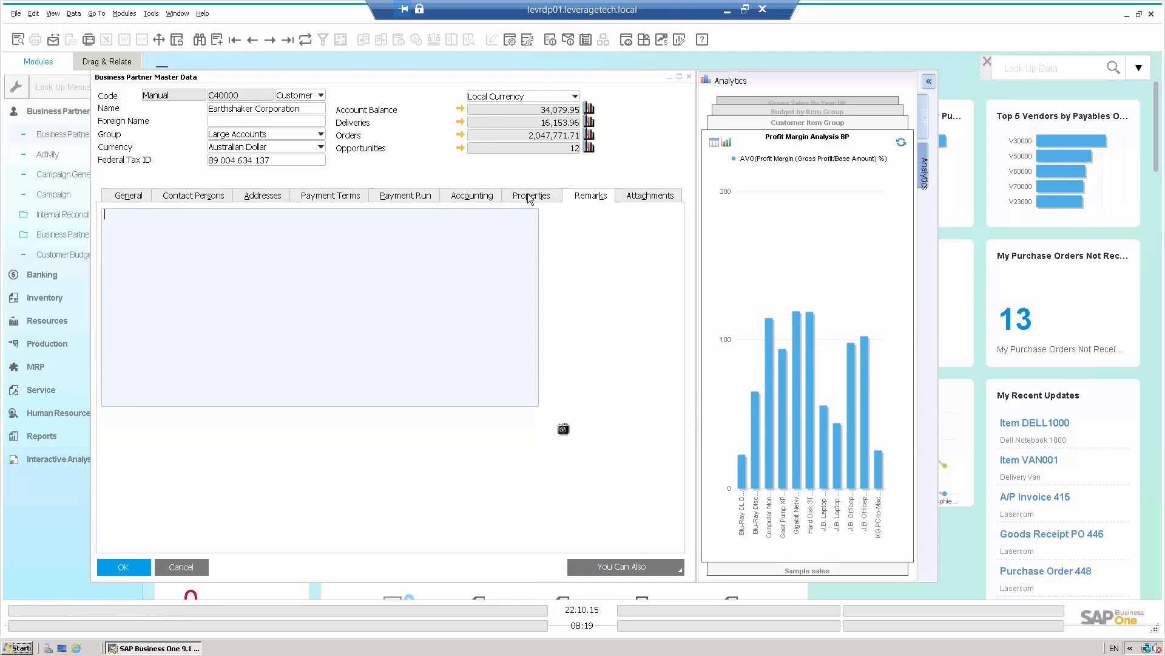
click(530, 196)
click(642, 195)
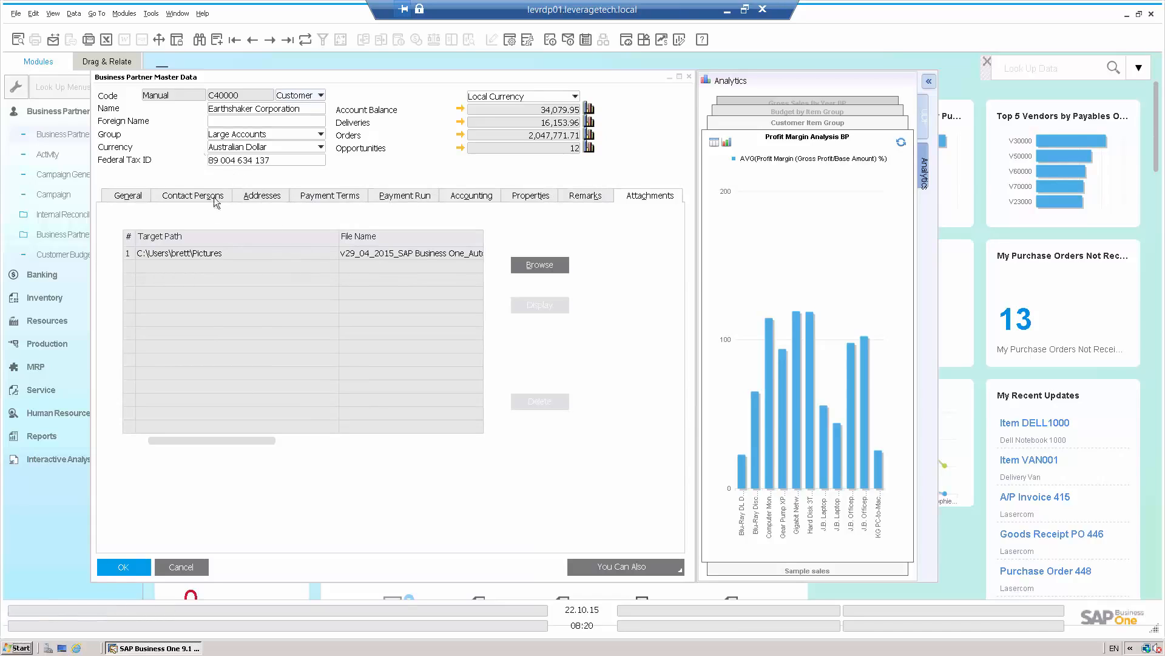
click(183, 567)
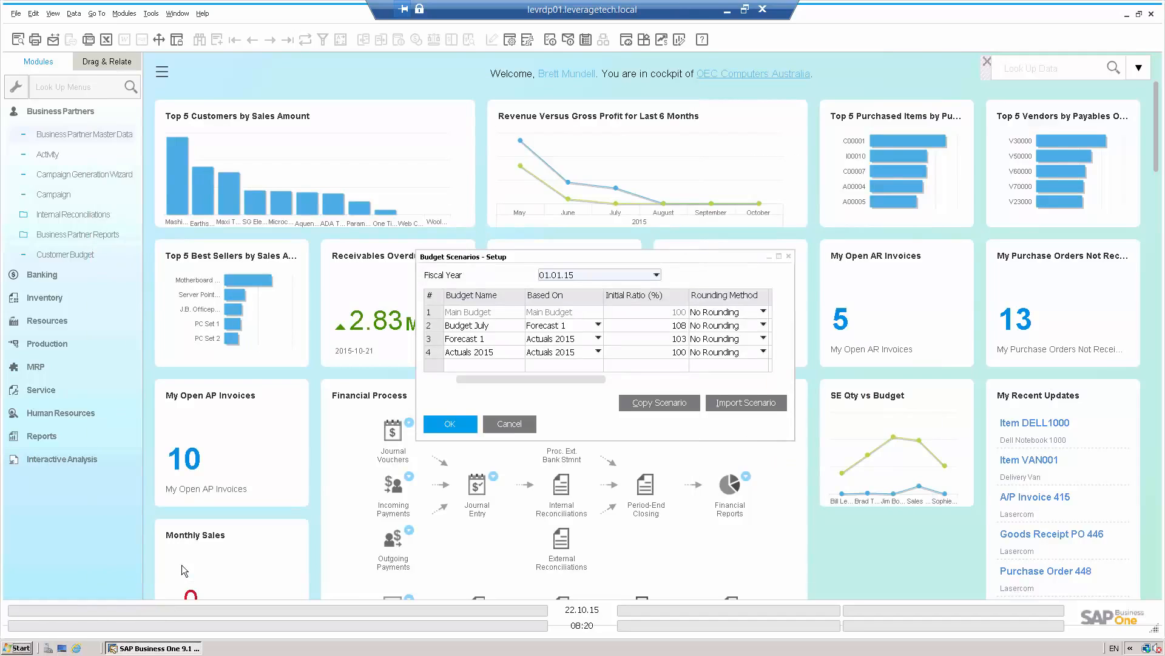
click(510, 425)
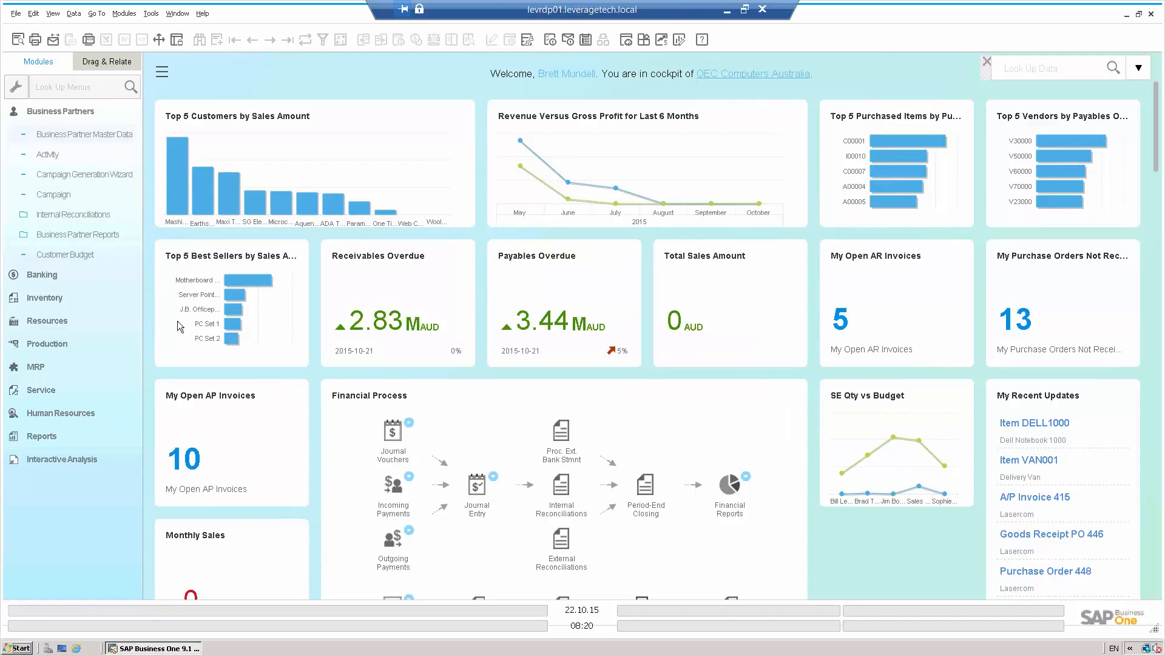
- Reopen Earthshaker Corporation's business partner master record by finding the name "earth"
click(73, 134)
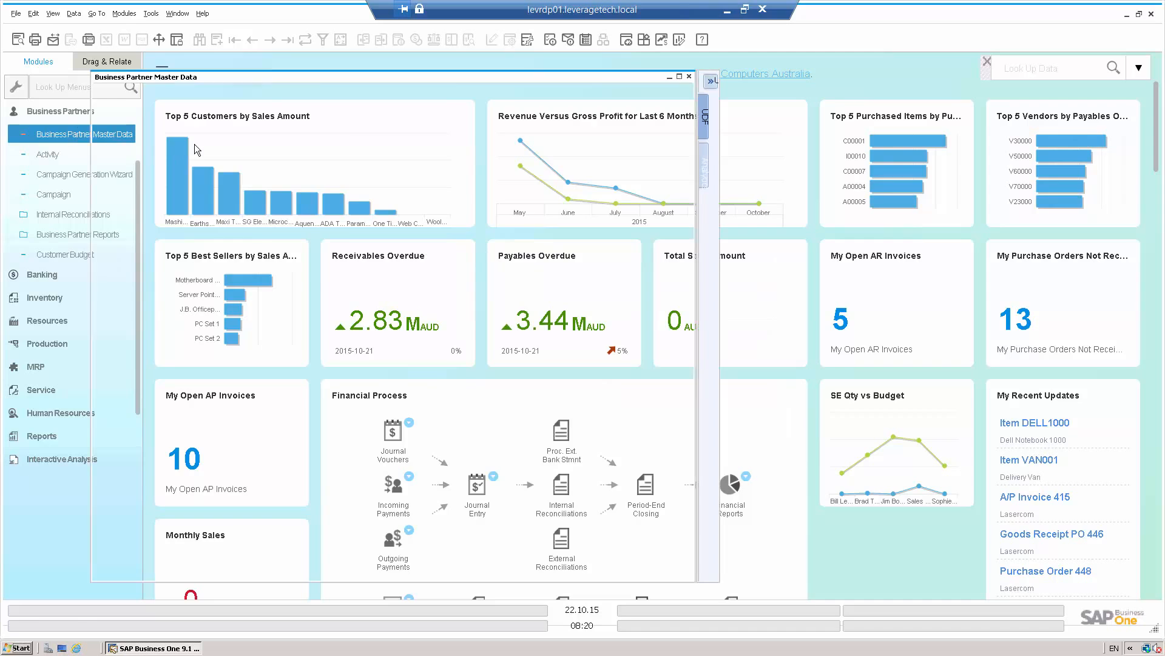
key(Tab)
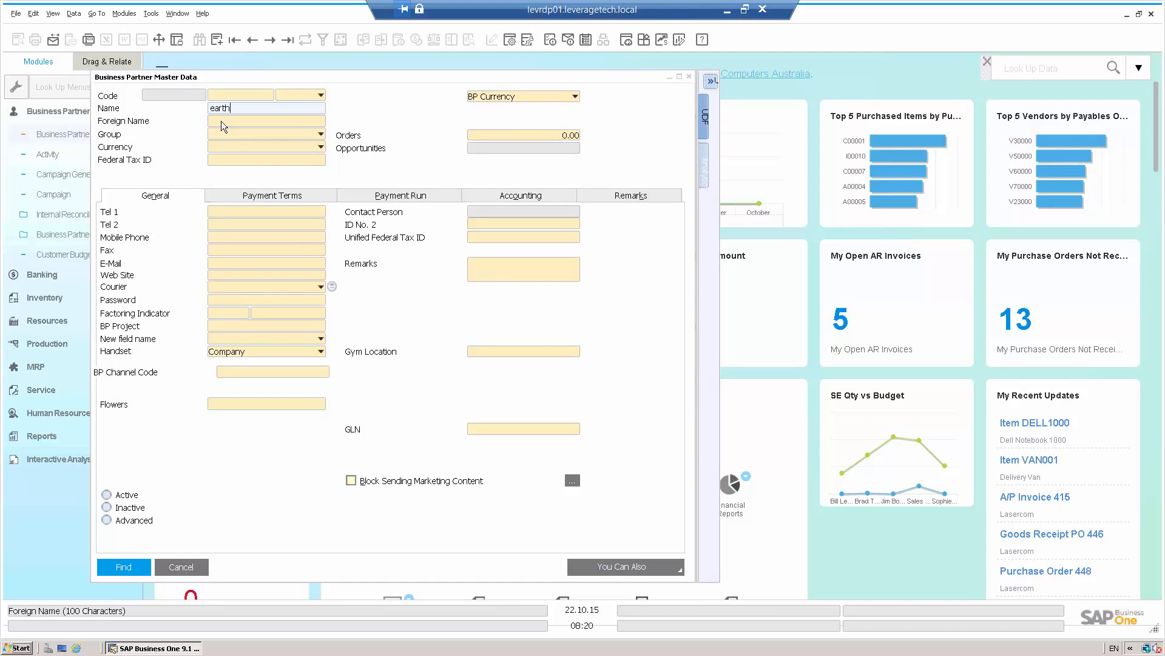
text(earth)
key(Return)
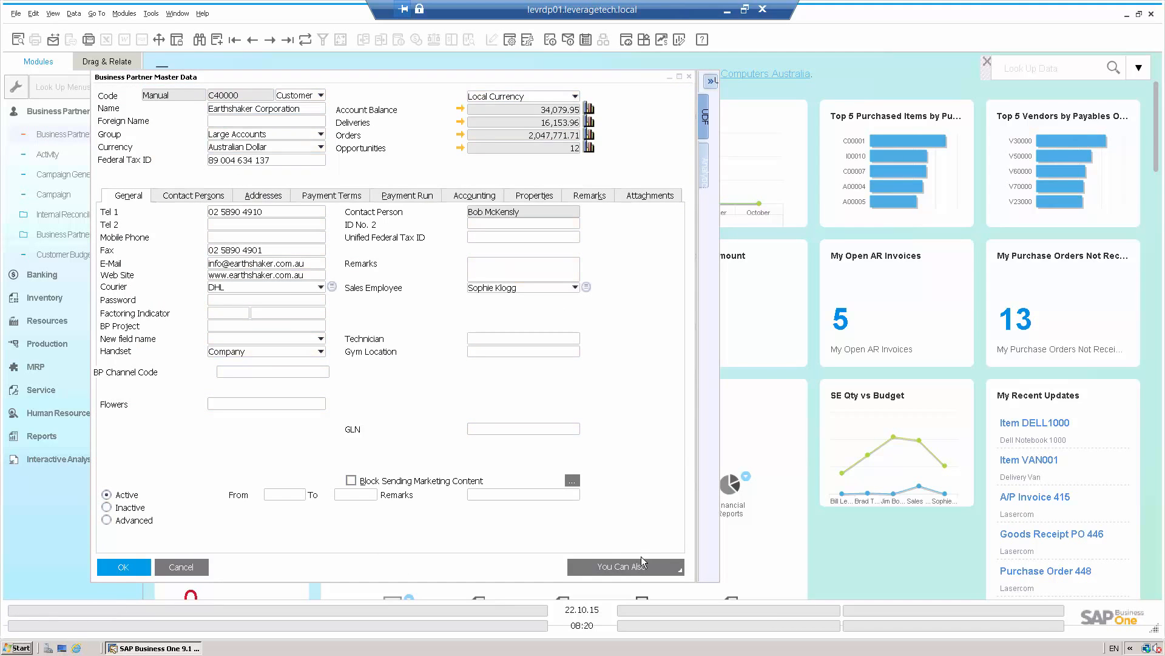
- View Earthshaker's related activities in a maximized overview and close both the overview and the partner record
click(641, 559)
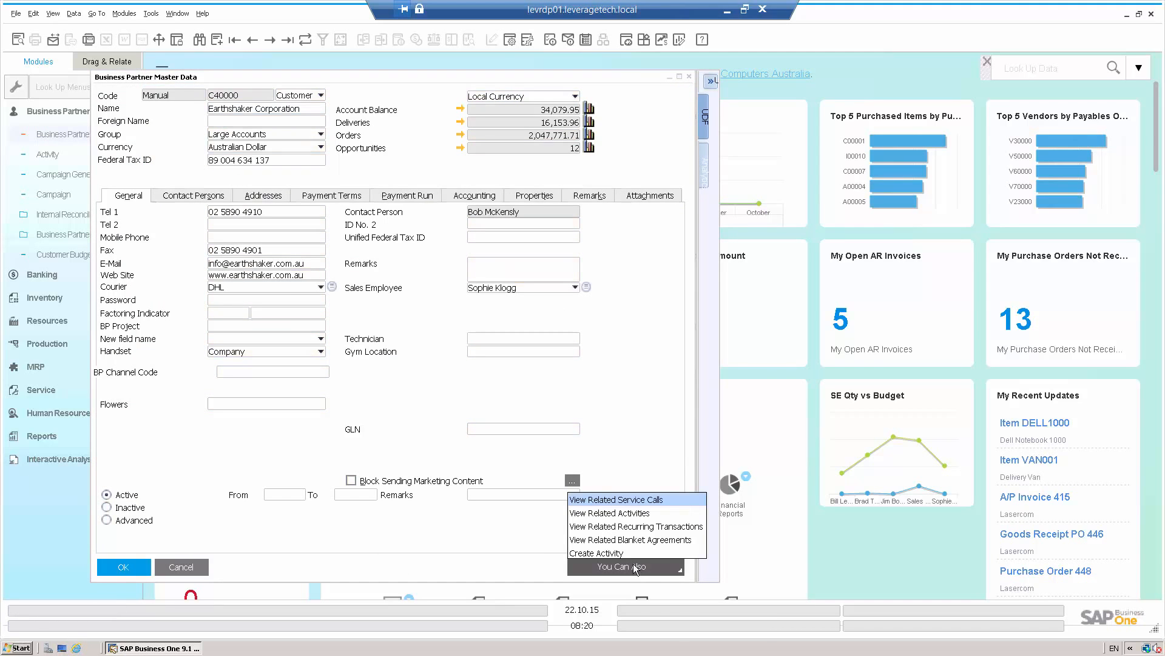
click(605, 512)
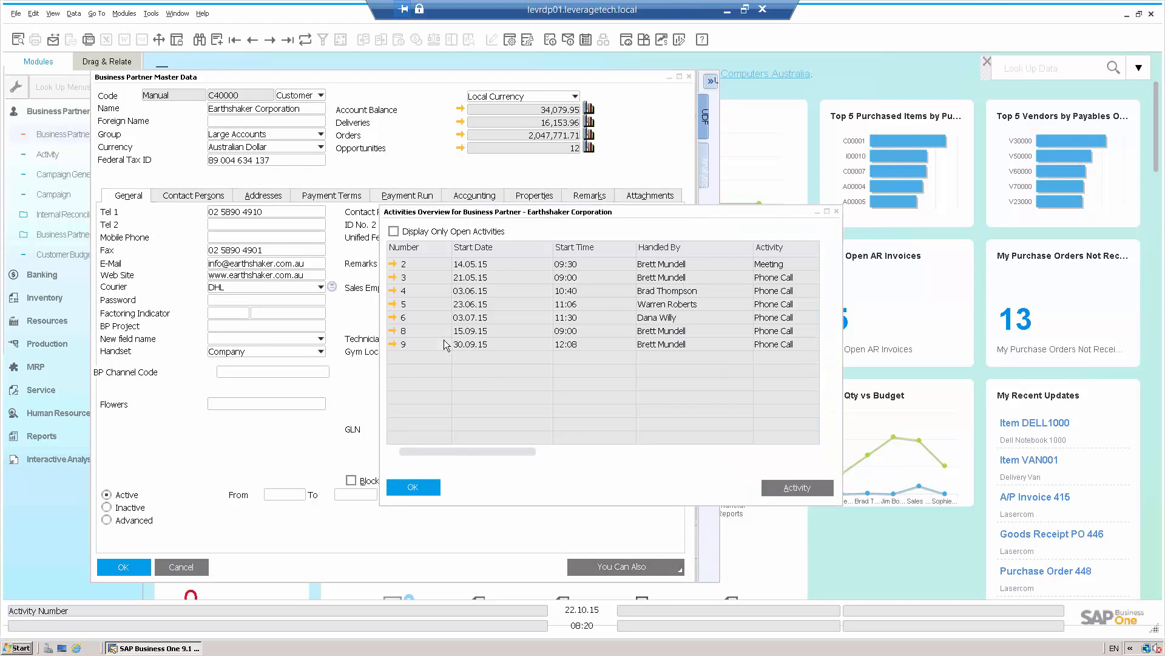
double_click(413, 212)
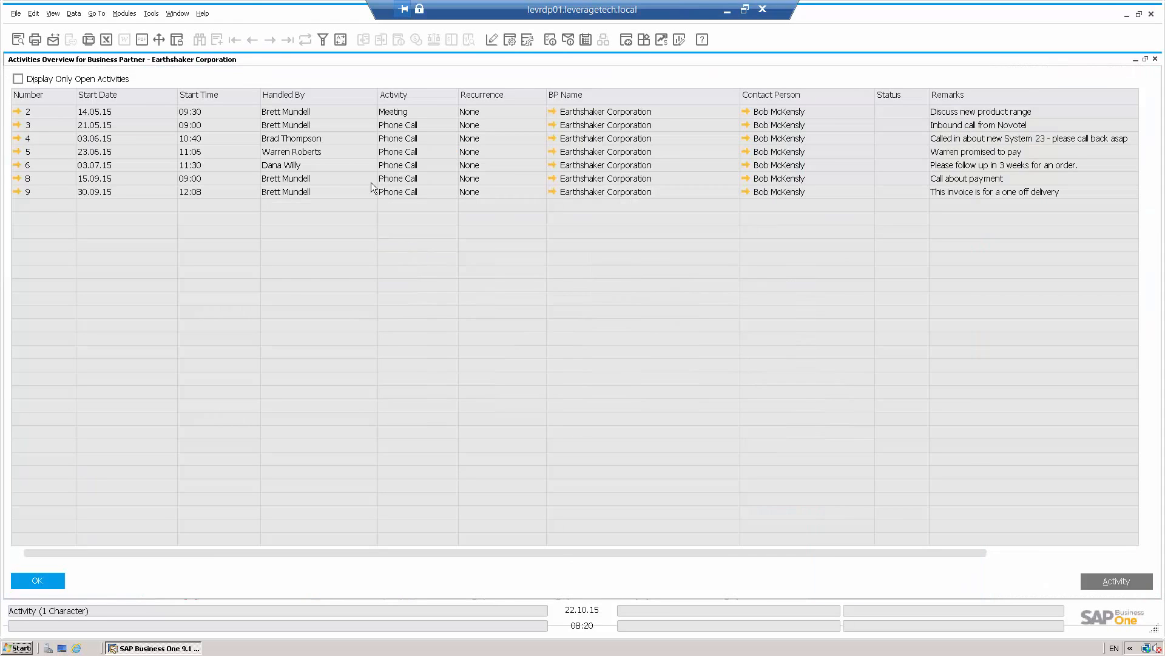
click(34, 581)
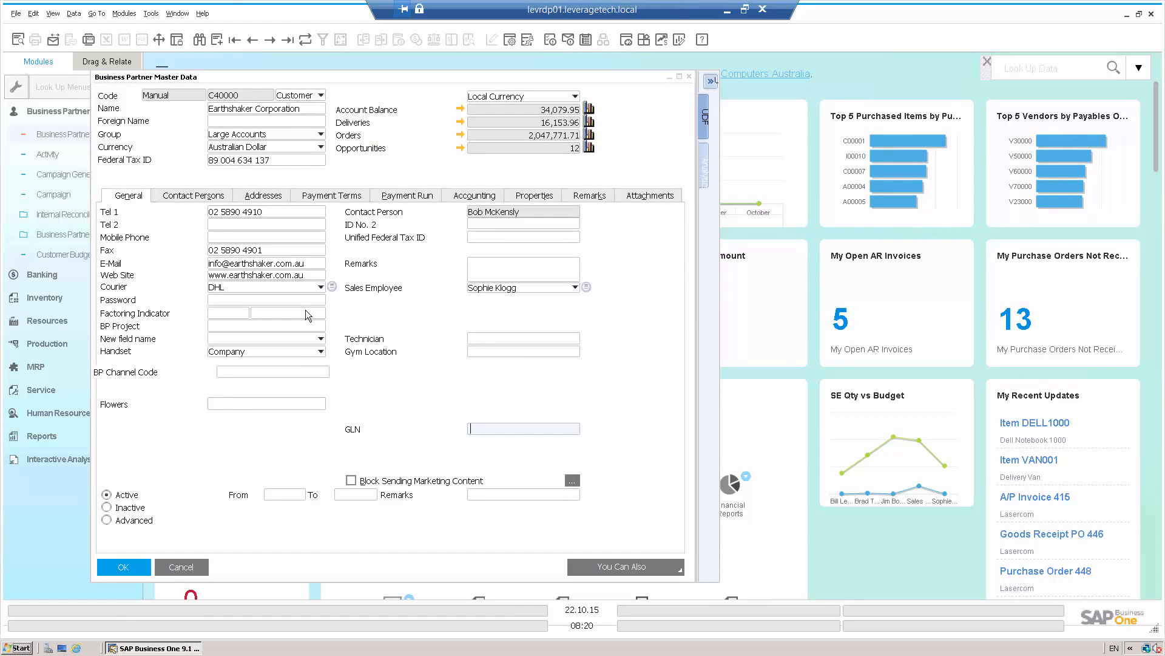
click(186, 568)
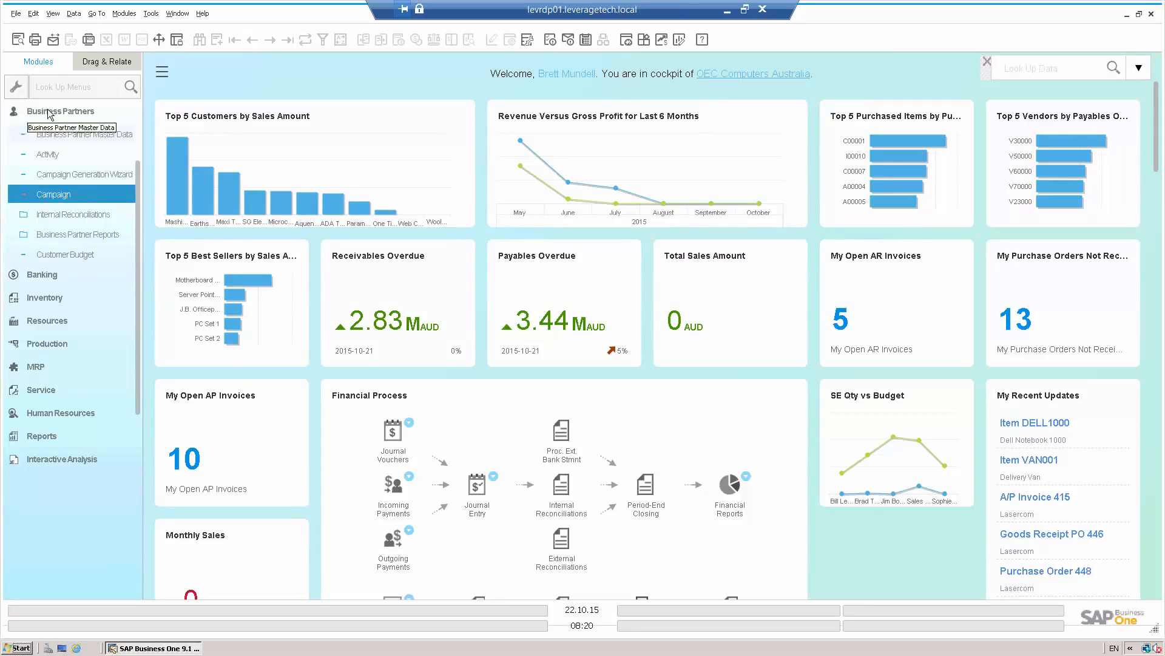
- Start a new sales opportunity and choose Earthshaker Corporation (C40000) as its business partner
click(27, 113)
drag(136, 191, 130, 128)
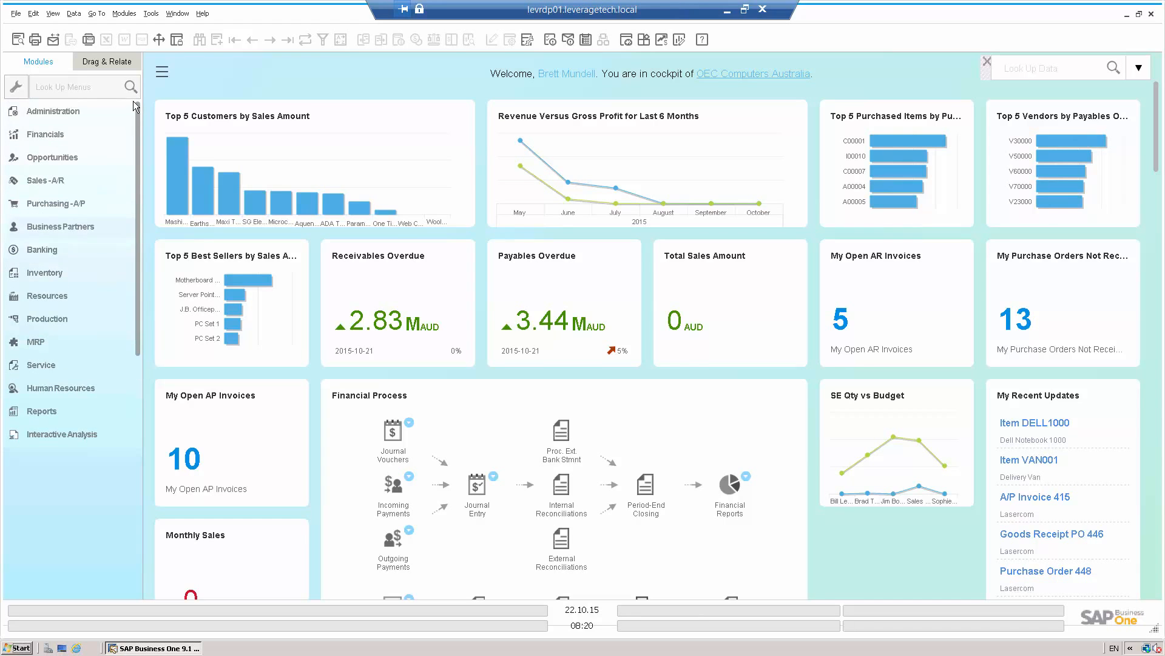
click(68, 156)
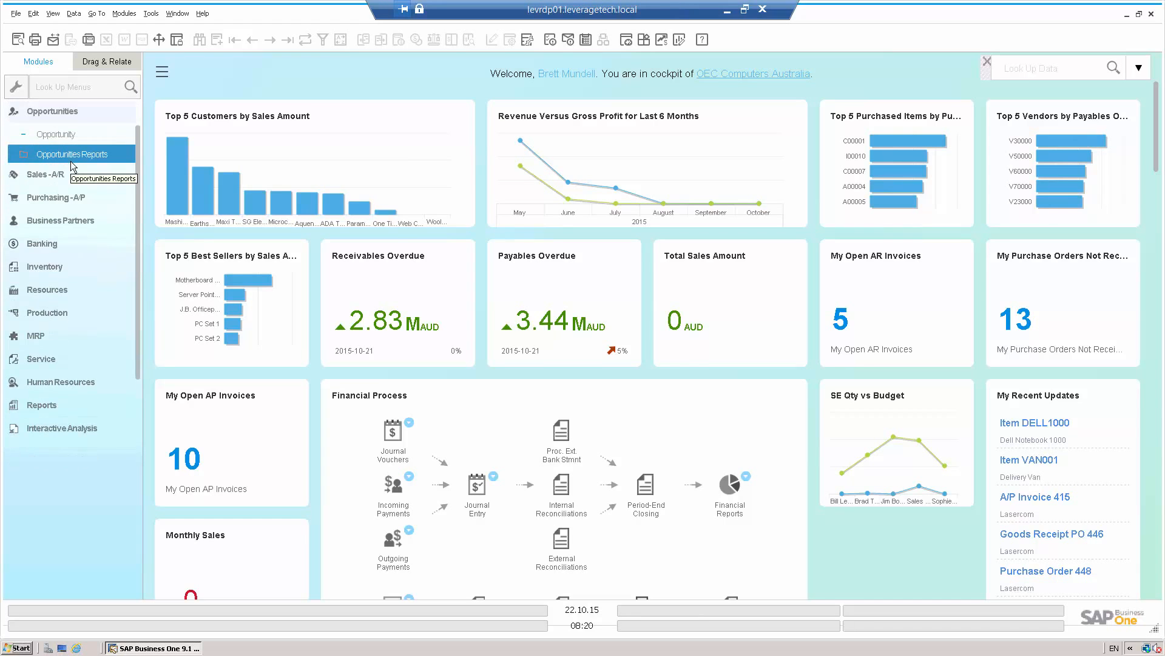
click(70, 139)
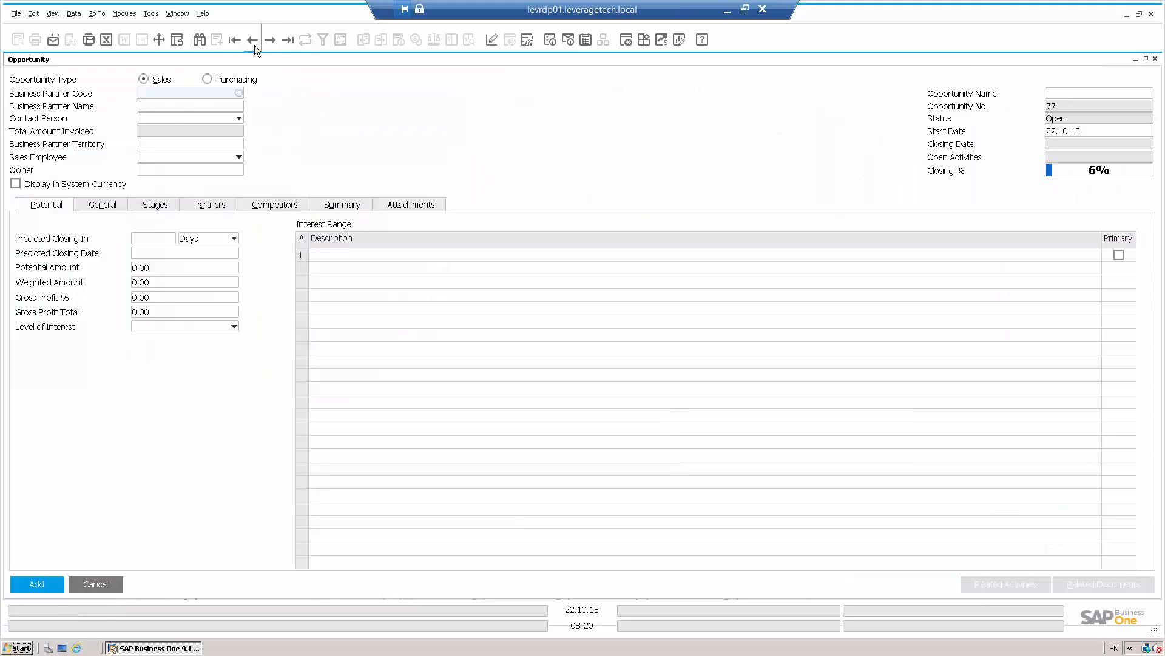
click(164, 107)
key(Tab)
click(463, 355)
double_click(462, 355)
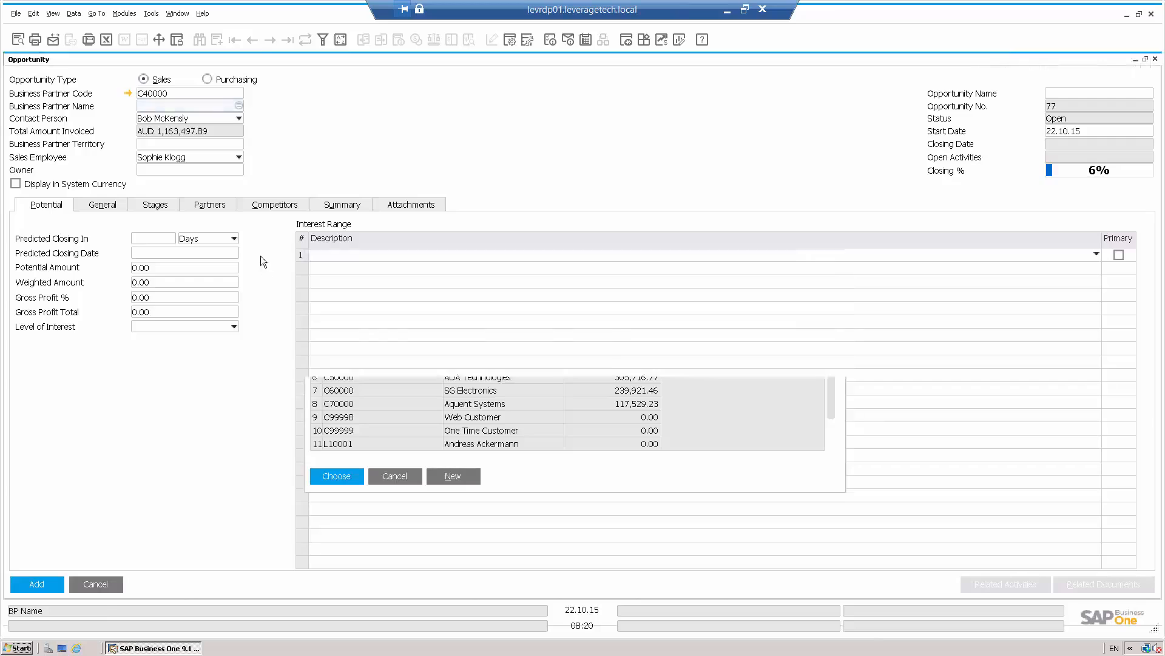
- Set the opportunity's predicted closing to 3 months, potential amount to 120,000, gross profit to 20% and level of interest to High
click(155, 238)
text(3)
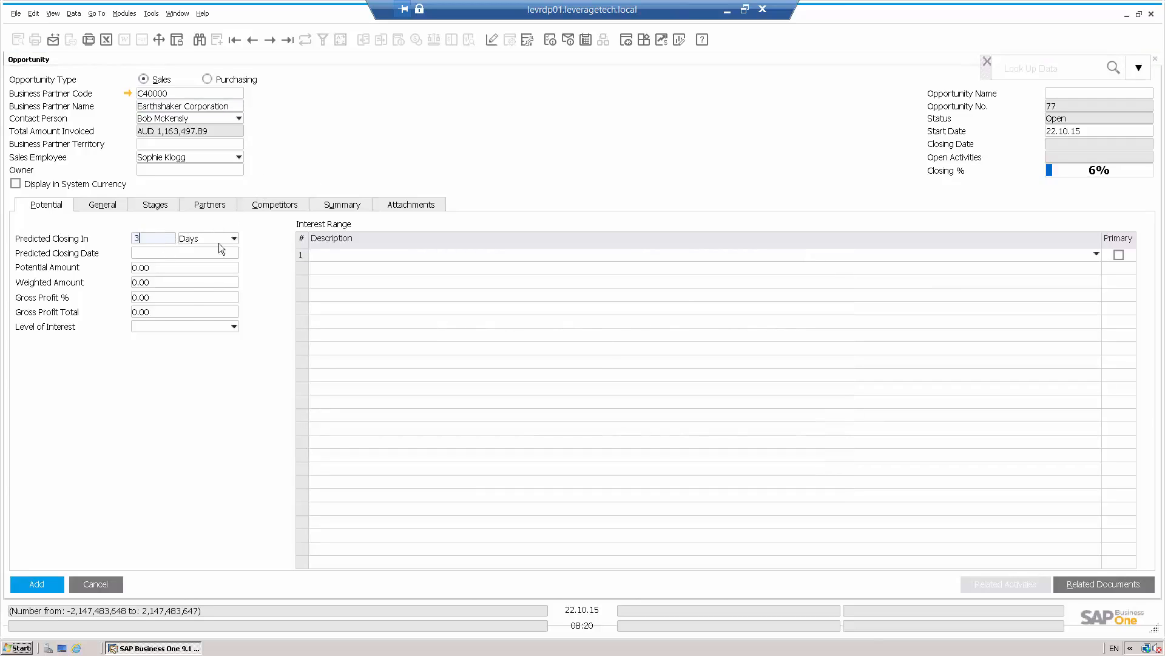
click(217, 241)
click(213, 254)
click(159, 267)
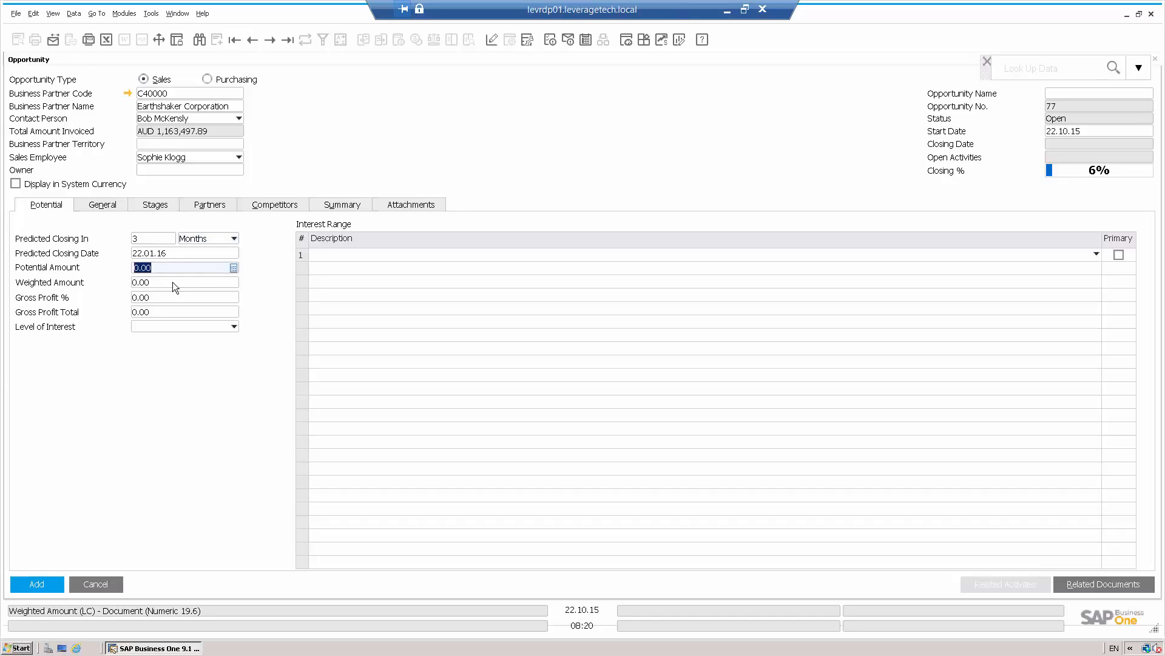
click(172, 282)
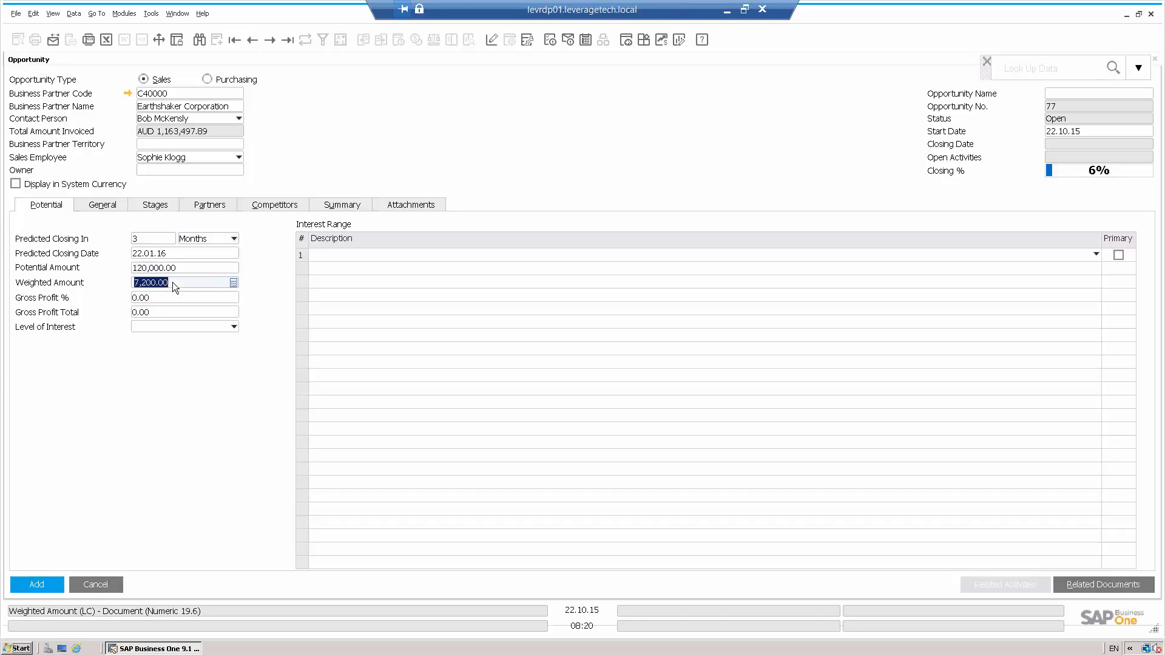
click(166, 296)
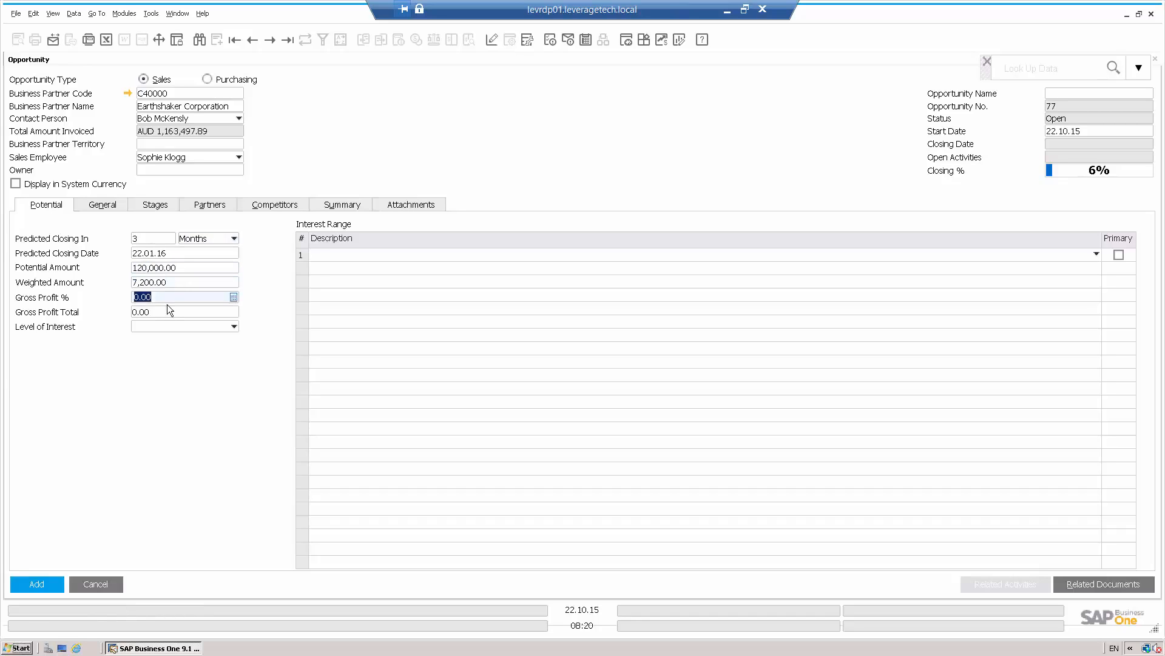
text(20)
key(Tab)
click(228, 325)
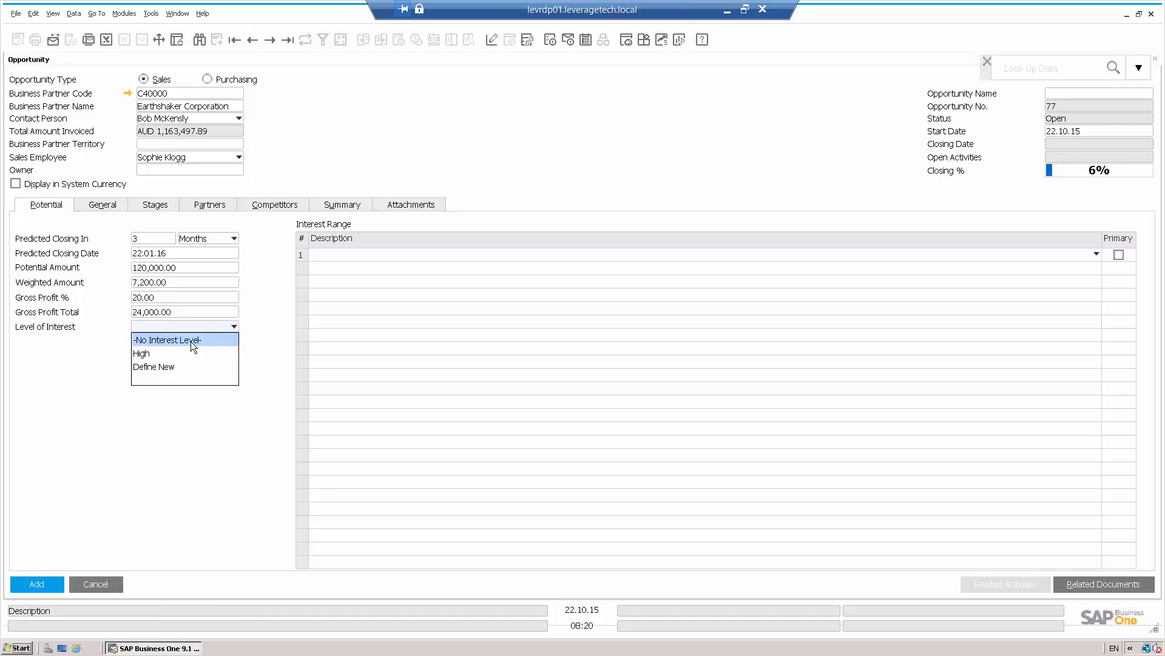
click(173, 352)
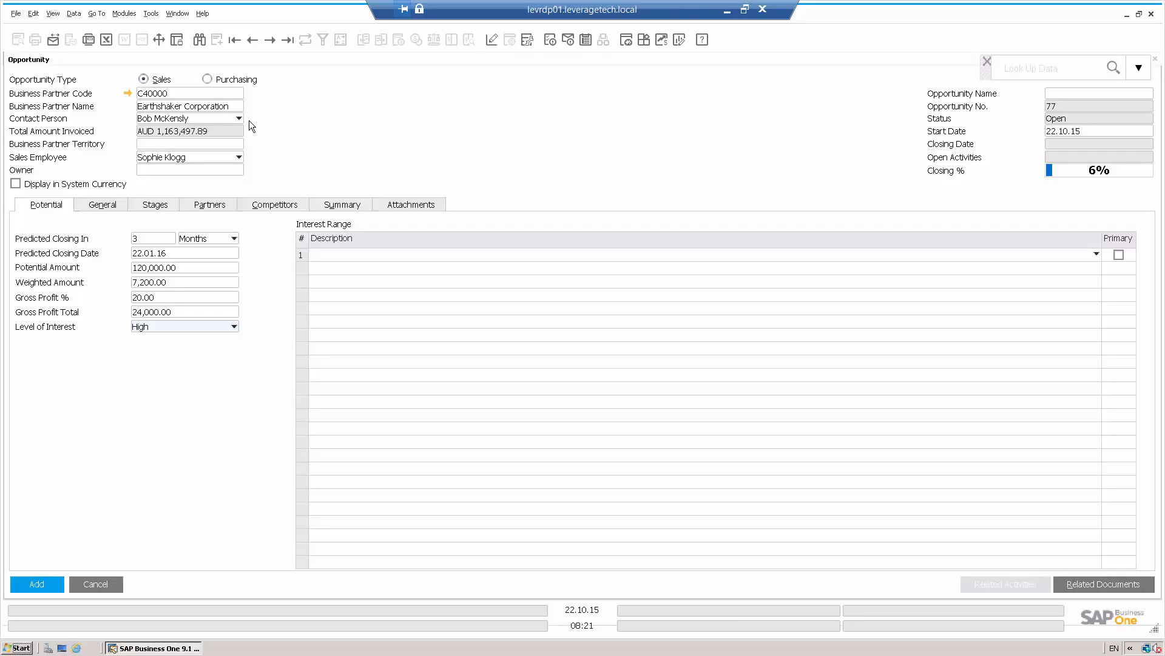
- Enter the opportunity remark "This is a great opp to sell our new range." and set the information source to Web
click(113, 209)
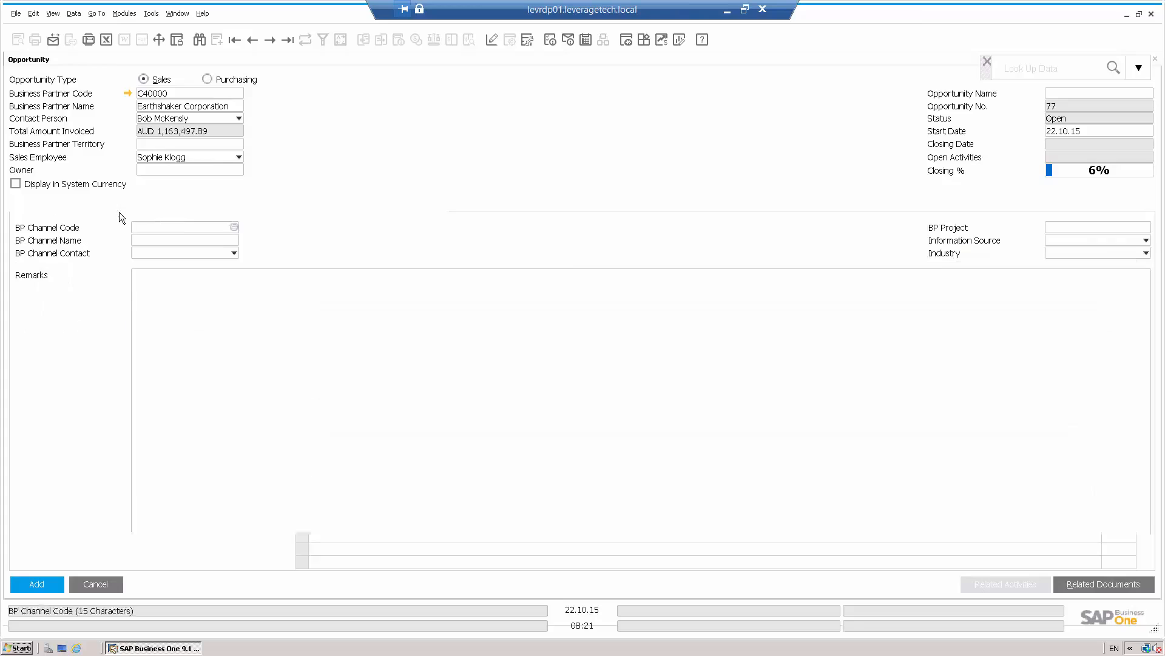
click(176, 283)
text(Thos)
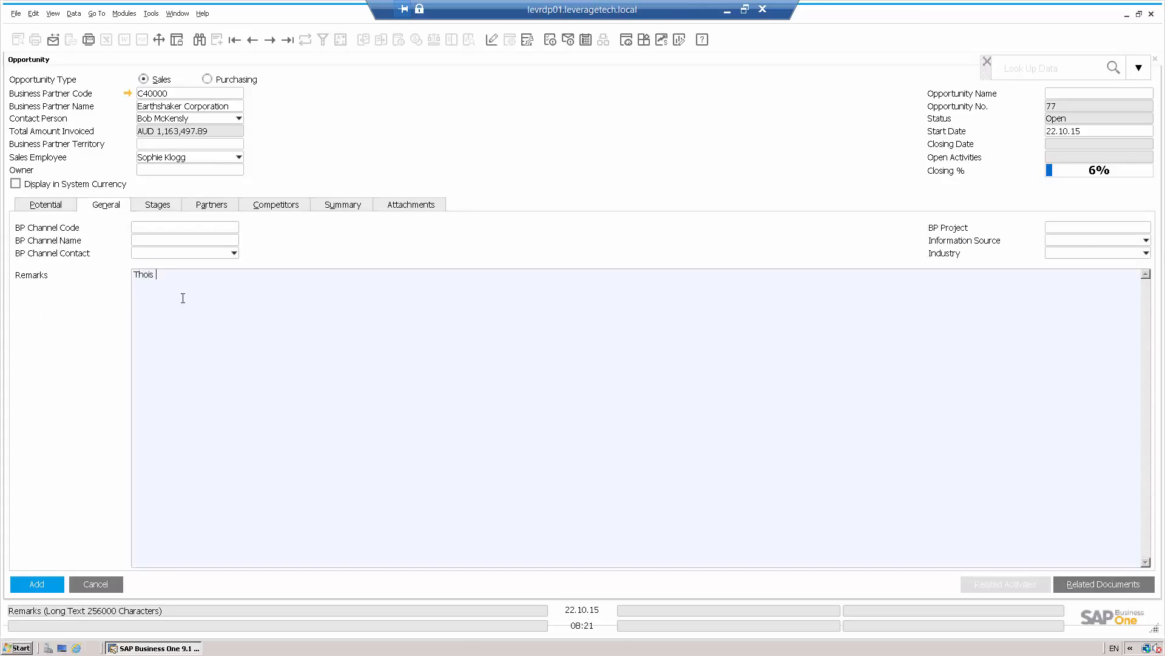
key(BackSpace)
key(BackSpace)
key(BackSpace)
text(is is a great opp to sell our new range.)
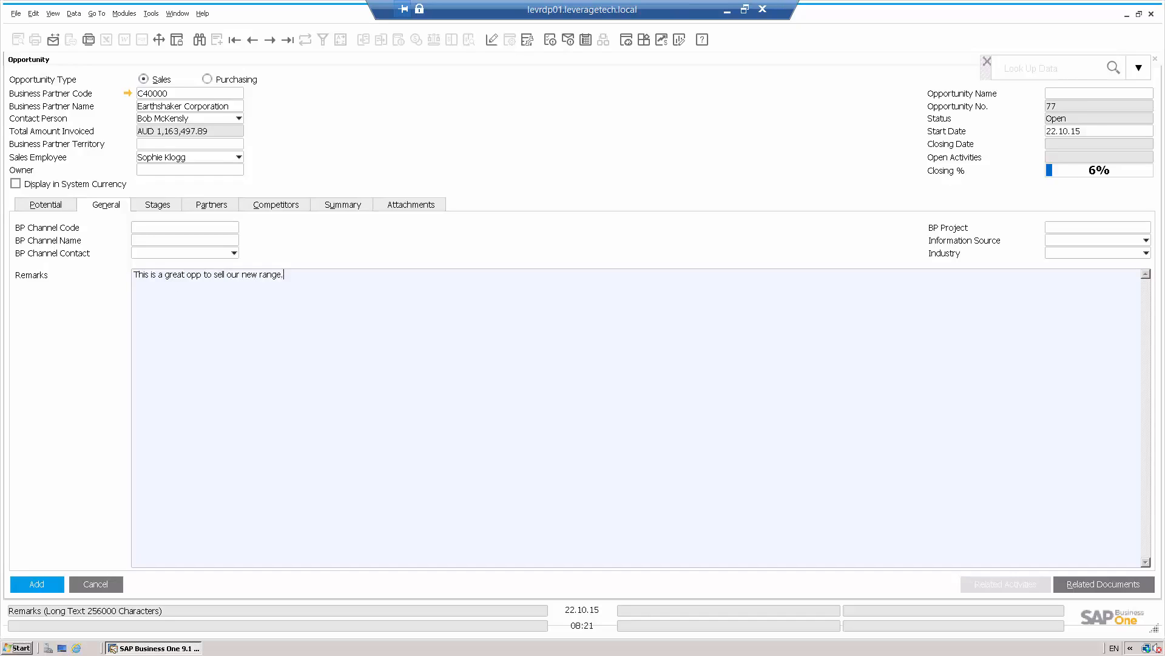
click(1072, 239)
click(1062, 252)
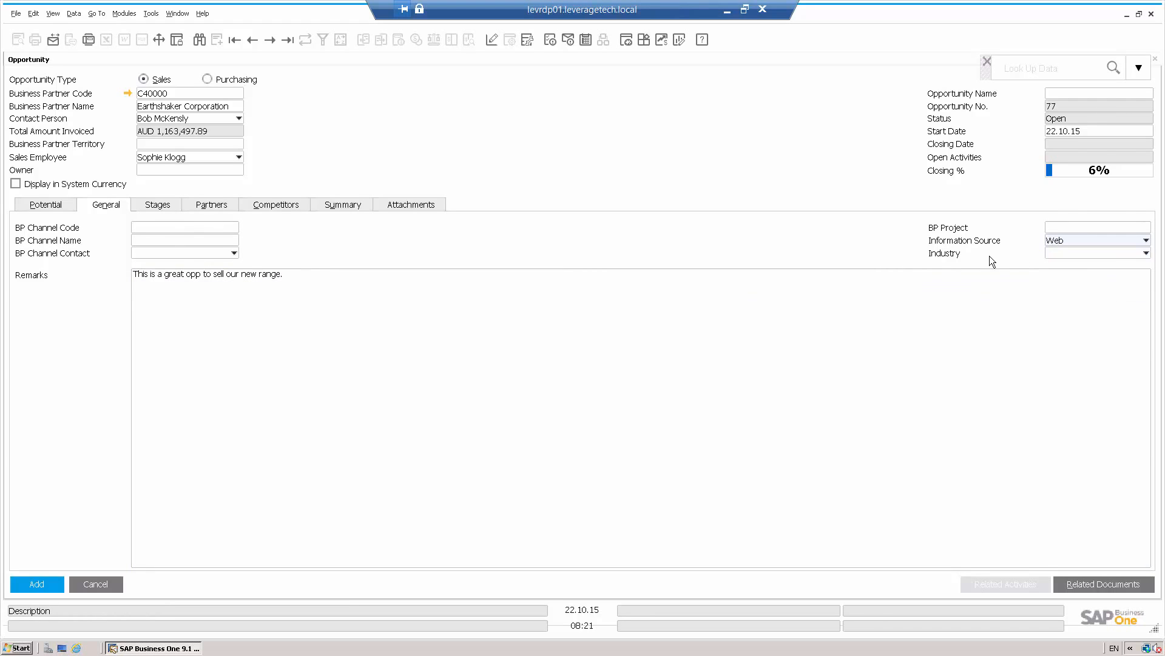
click(1060, 252)
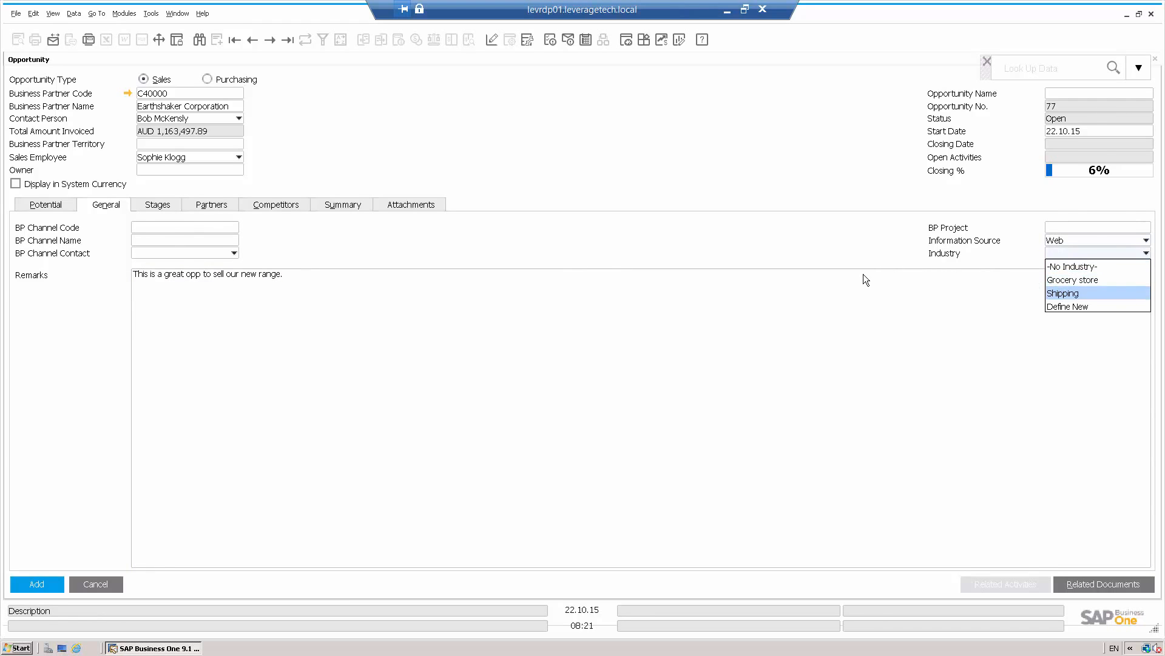
- Set the opportunity's stage to Quotation with a closing percentage of 60, and discard the opportunity without adding it
click(159, 205)
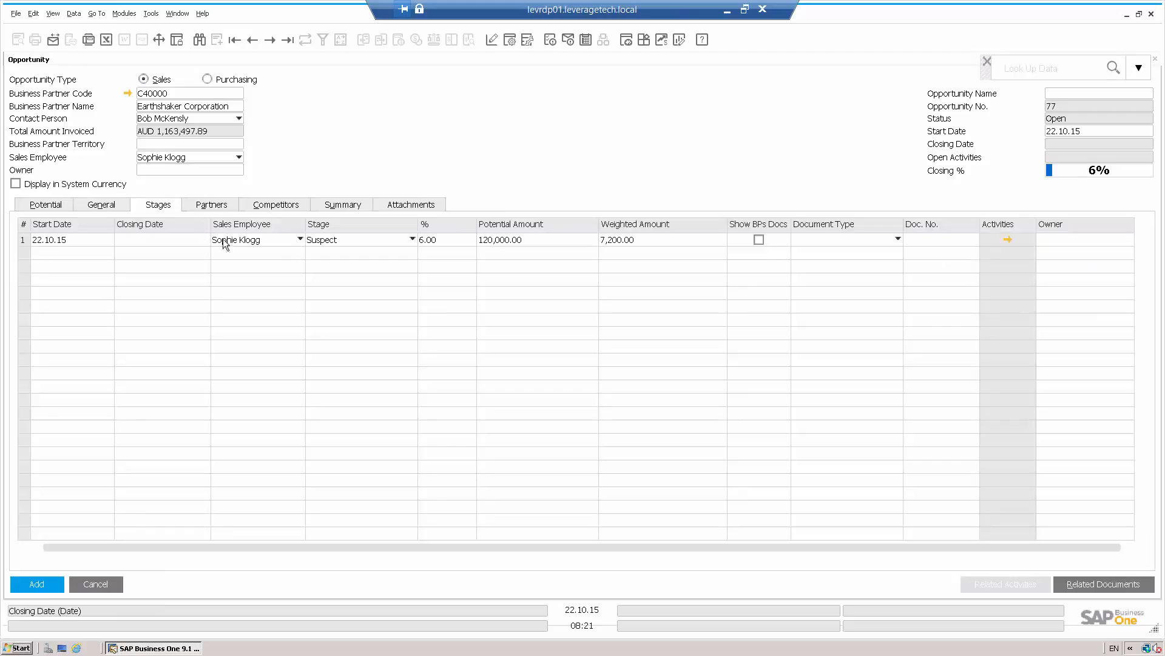
click(343, 239)
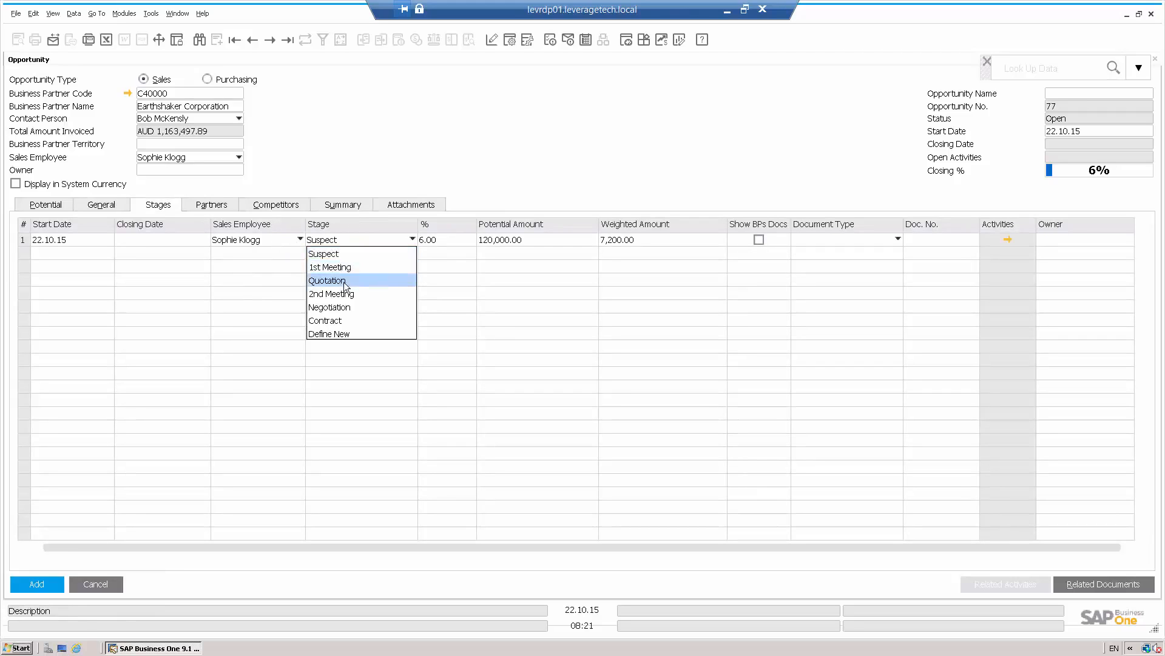
click(344, 280)
click(446, 240)
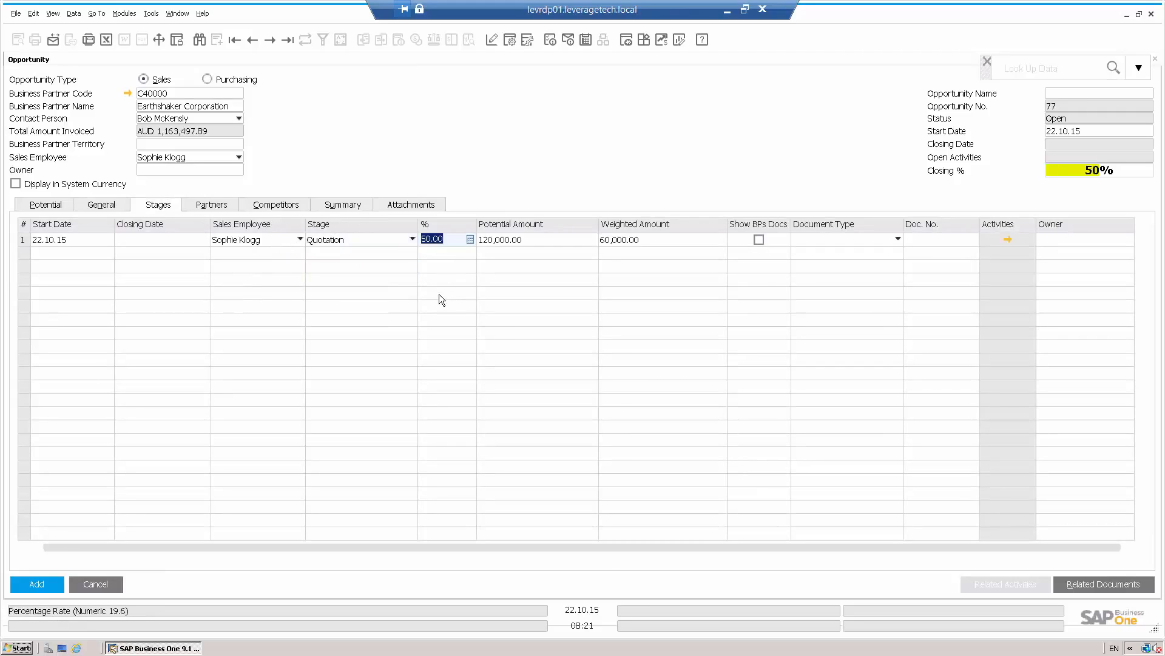
text(60)
key(Tab)
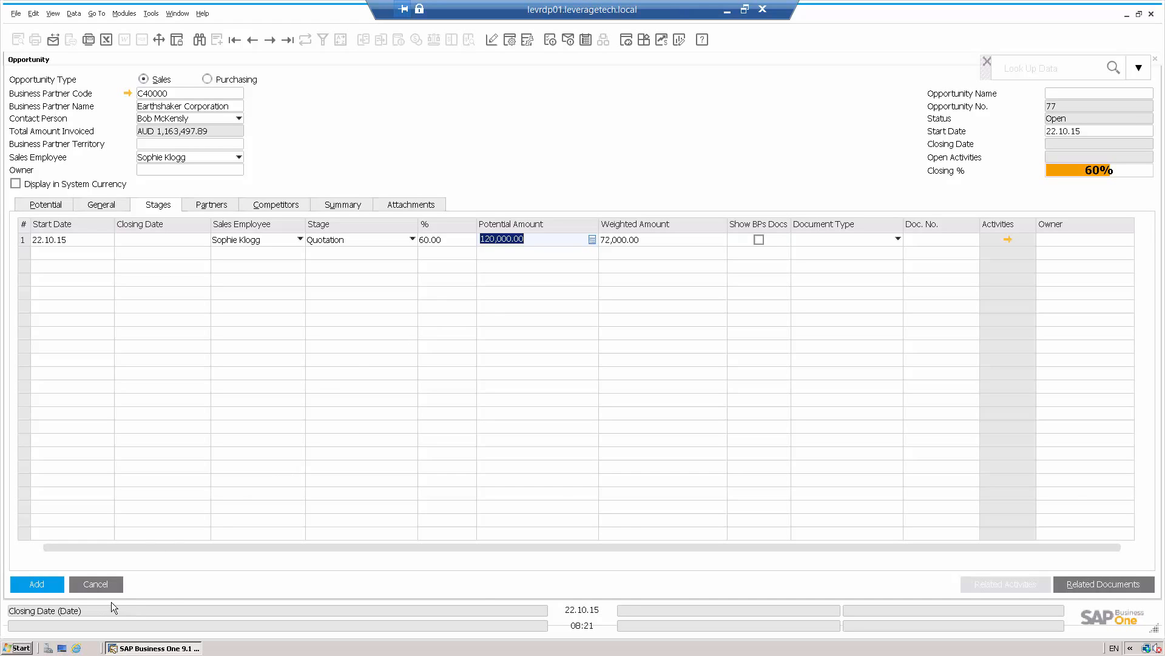
click(100, 583)
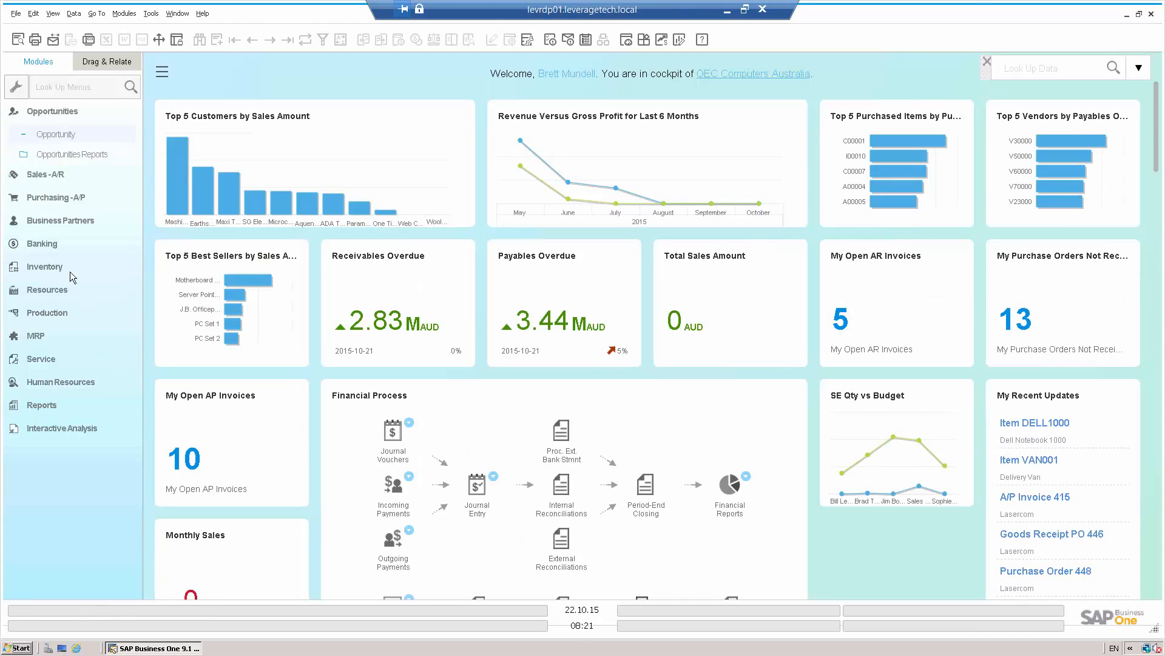
- Run the Opportunities Report filtered by stages including 2nd Meeting and Negotiation, and by the statuses Open, Lost and Won
click(65, 155)
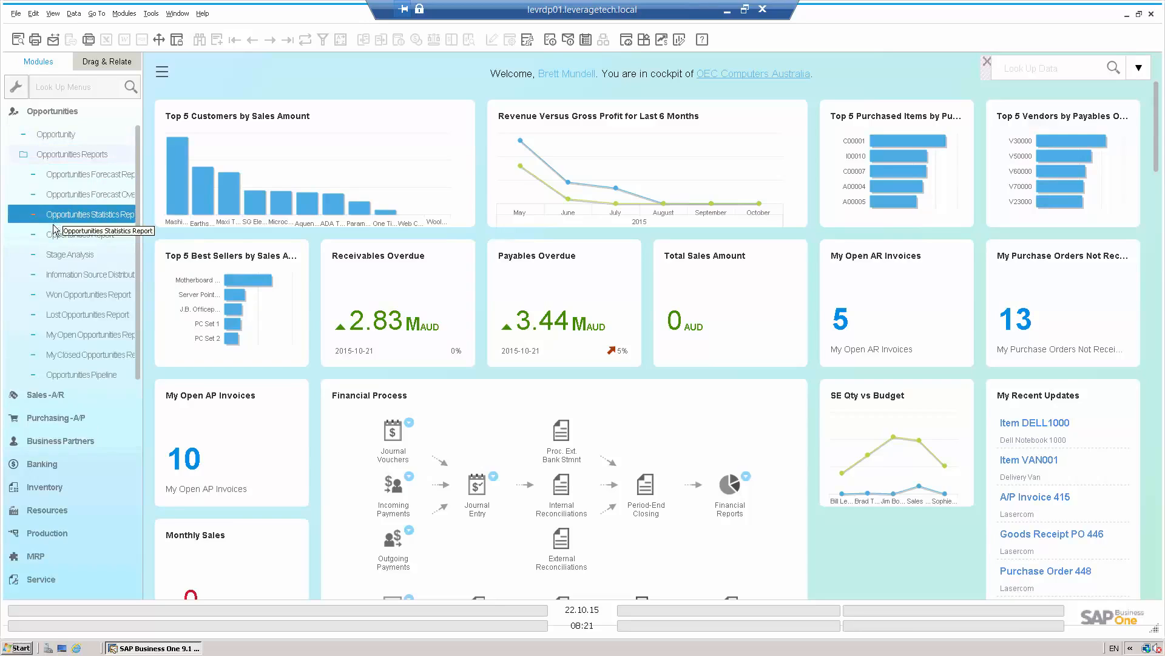
click(117, 235)
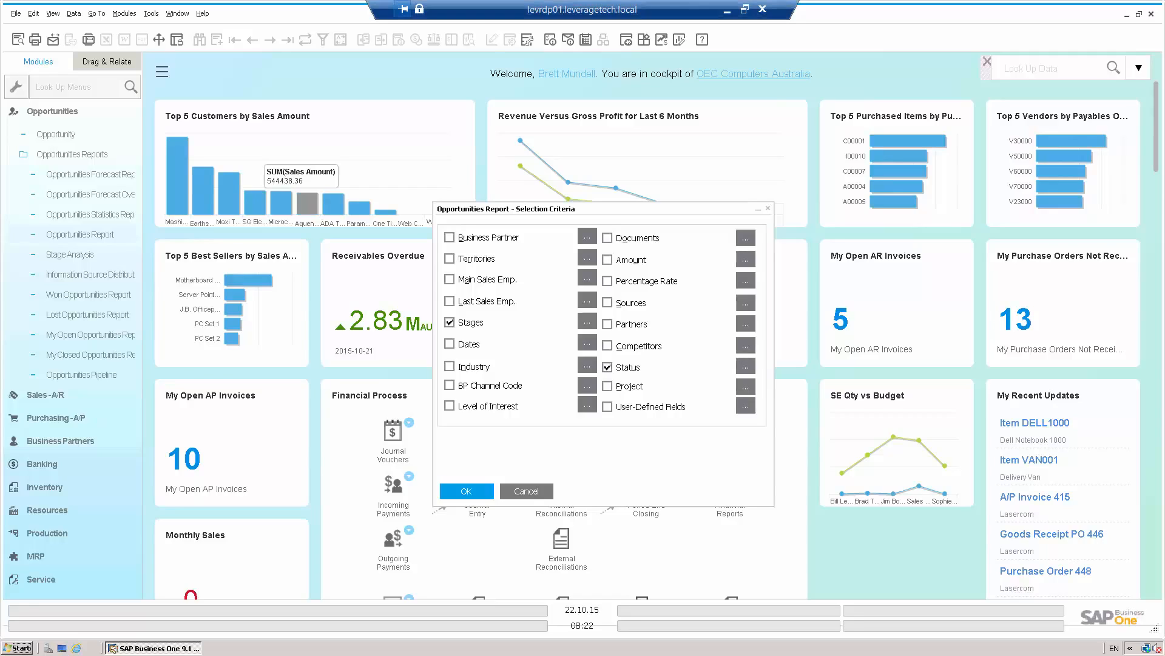
click(587, 322)
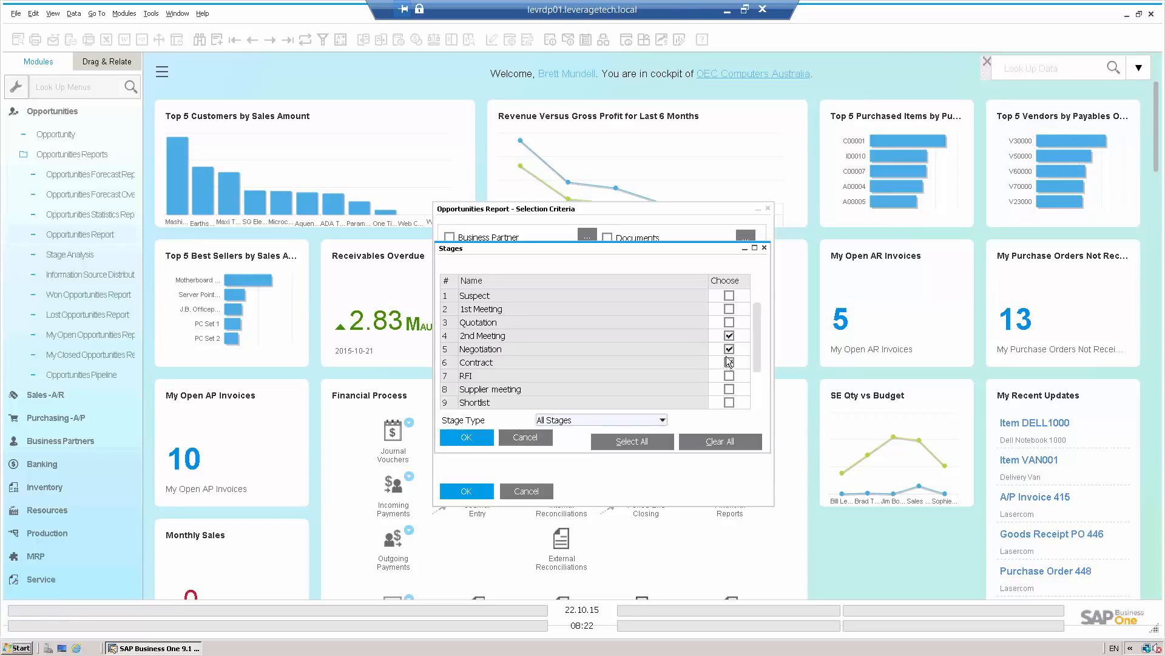
click(466, 437)
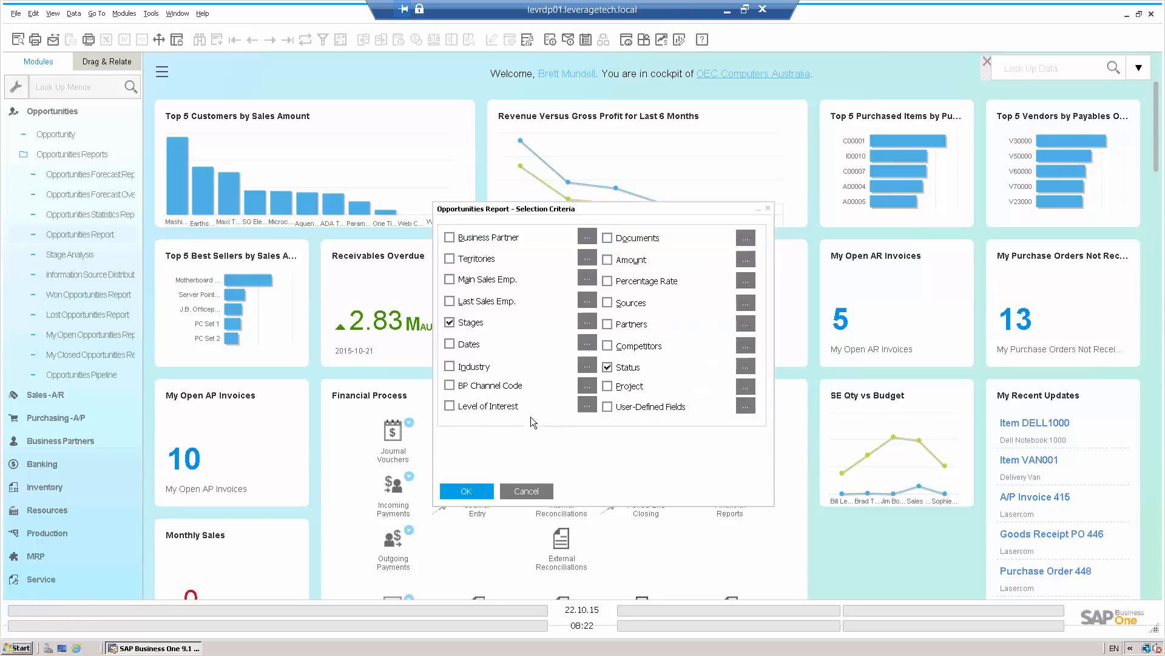
click(743, 367)
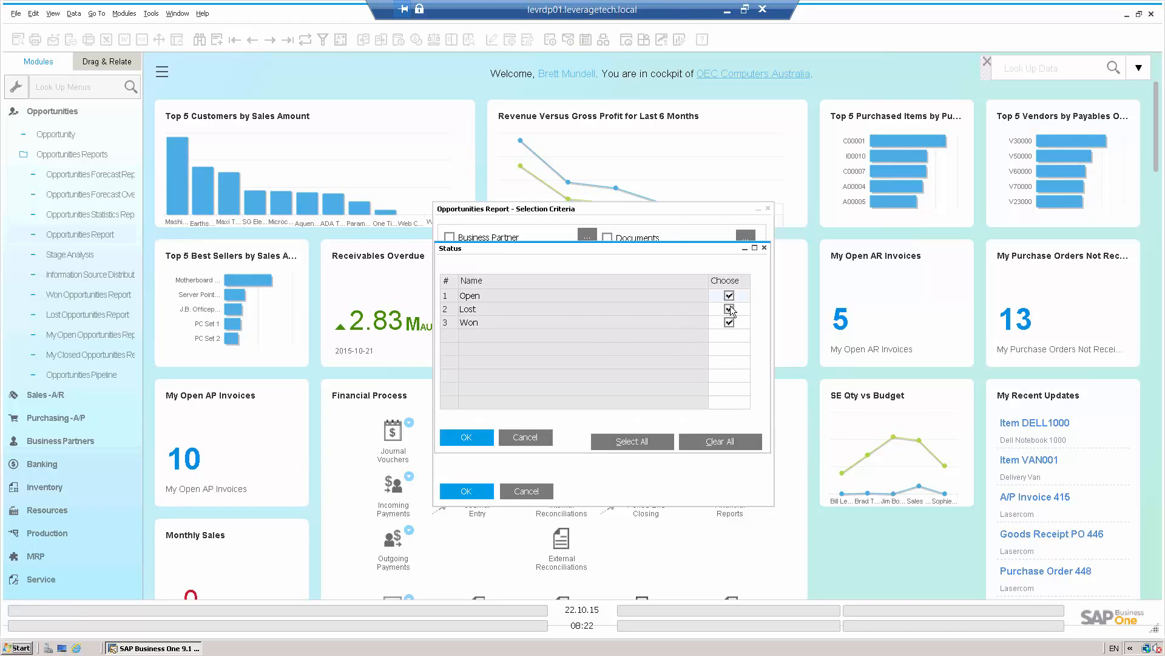
click(466, 437)
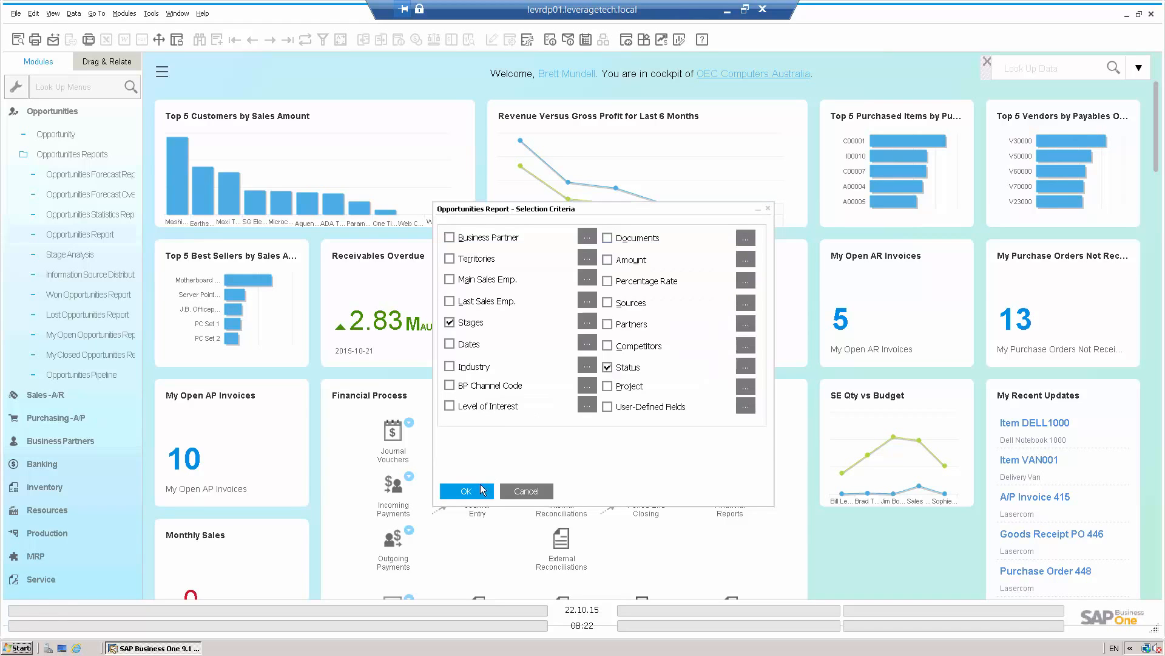
click(483, 490)
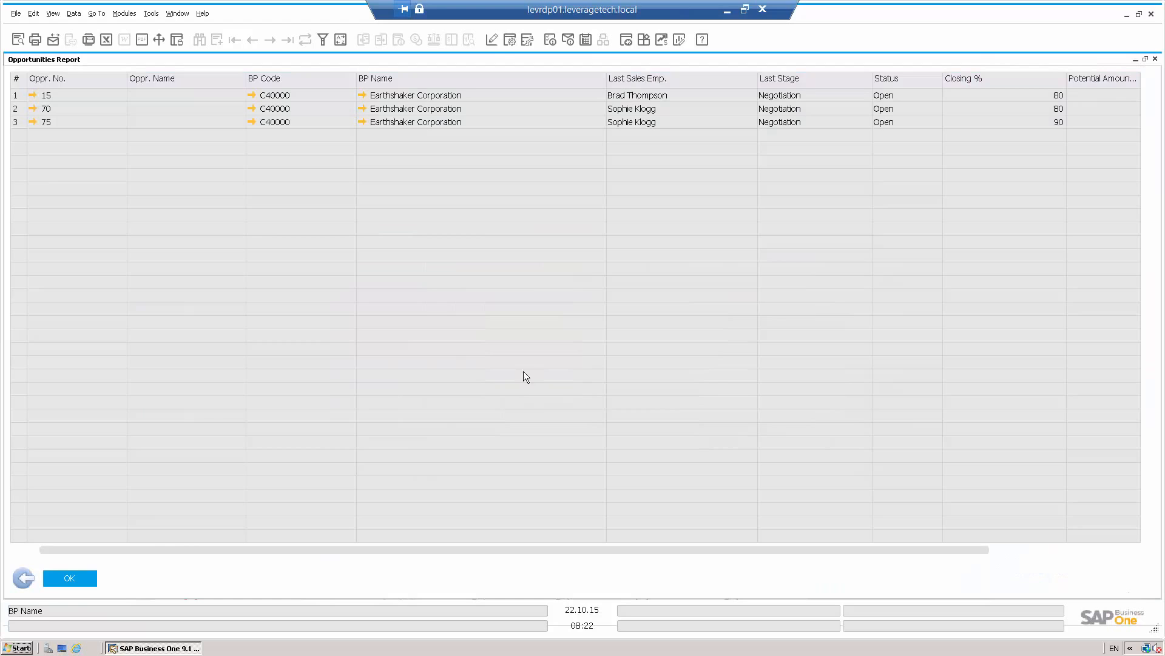
- Open the Opportunities Pipeline report, drill into the opportunities at the Negotiation stage, and close the list and the pipeline
click(24, 576)
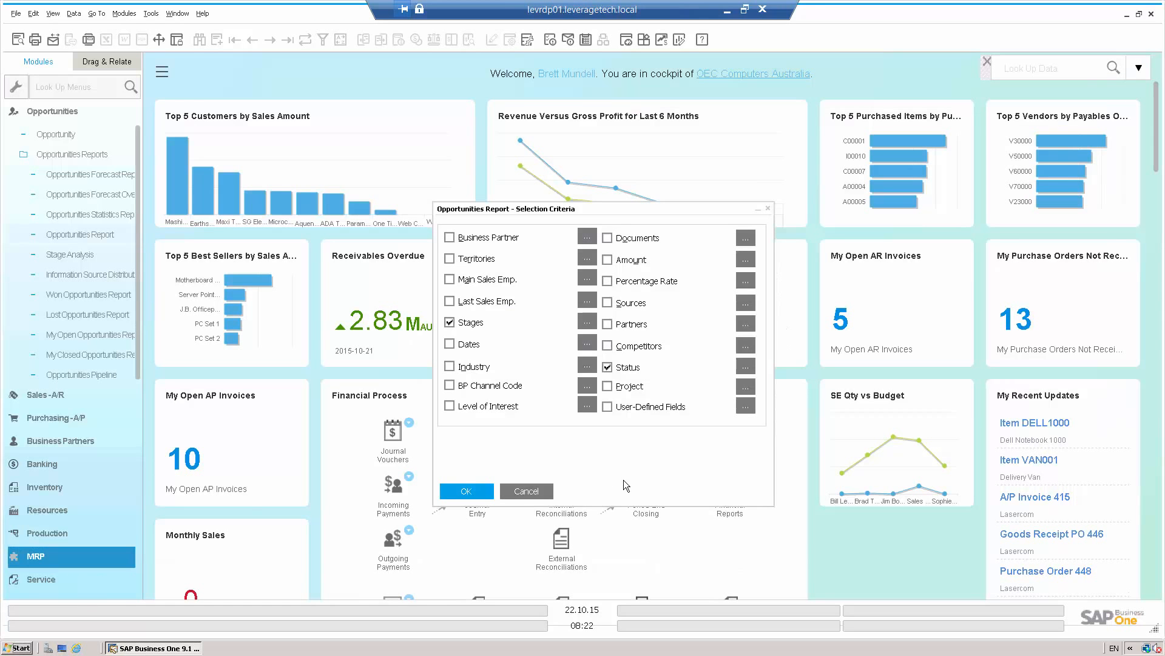
click(100, 376)
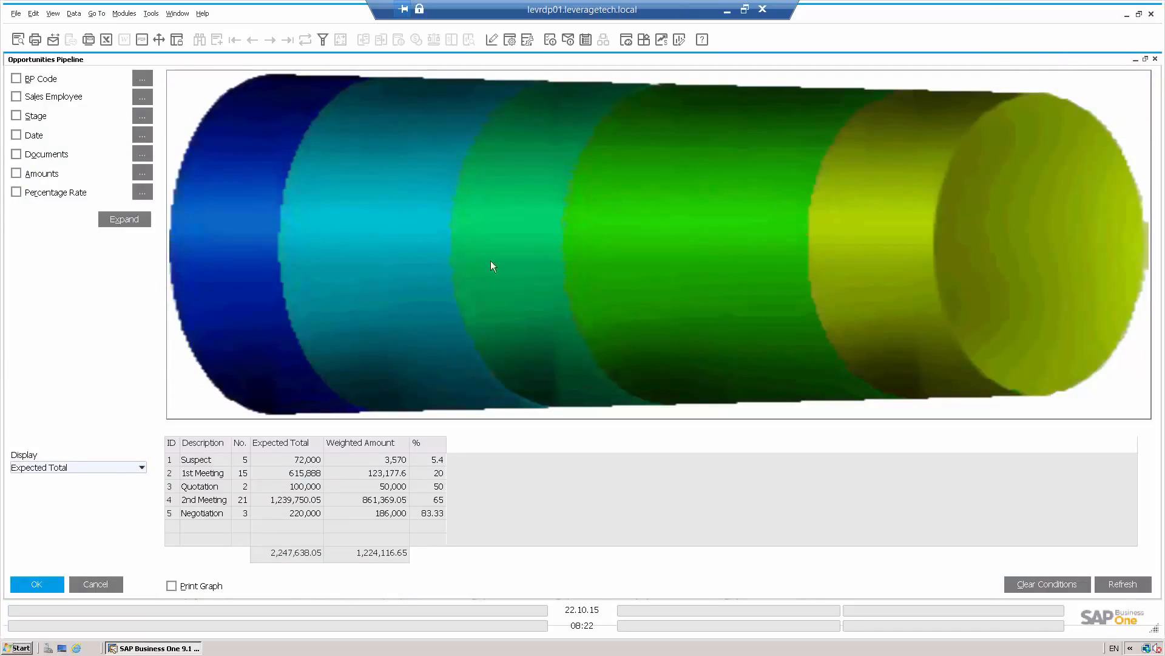
click(1146, 60)
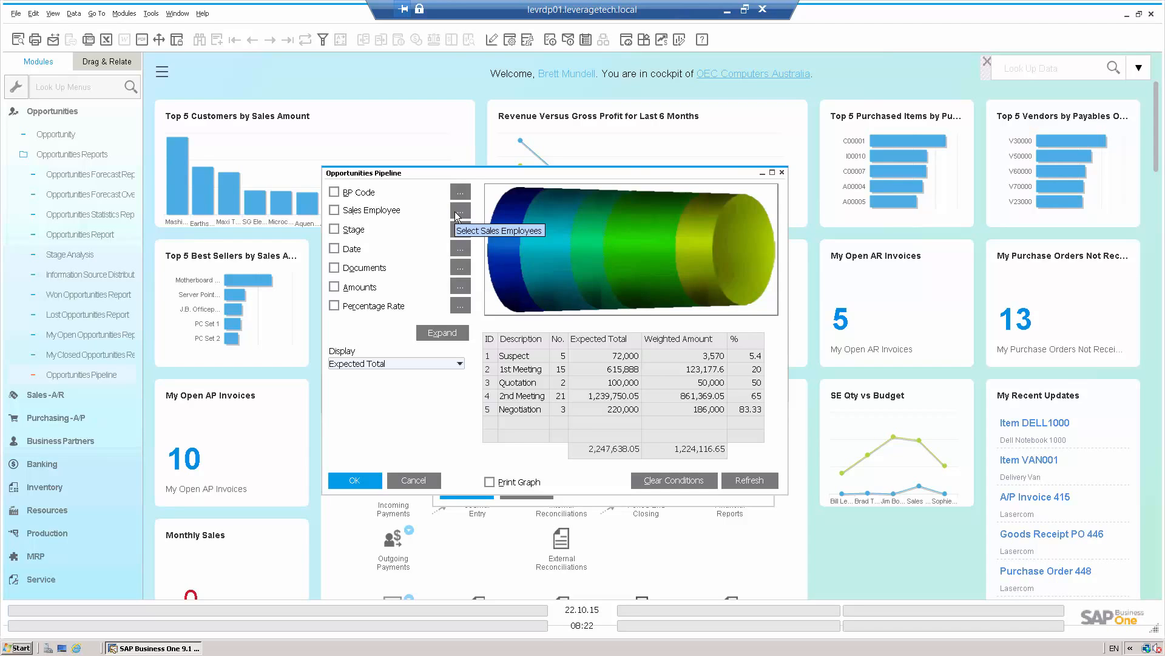
double_click(489, 414)
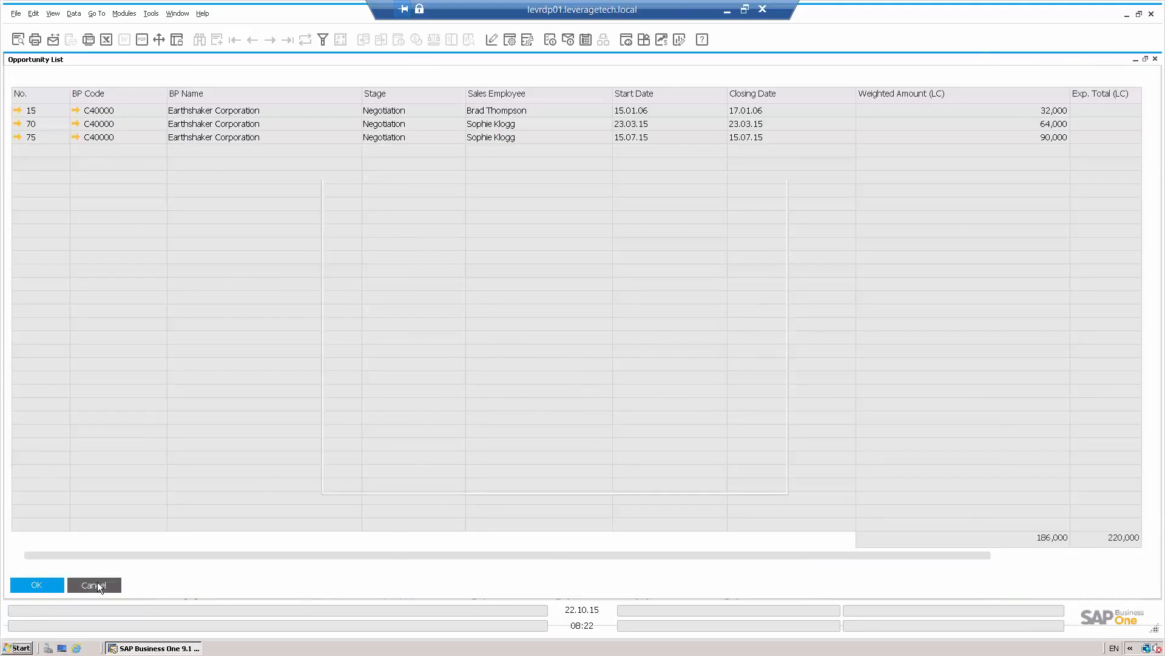
click(97, 583)
click(429, 480)
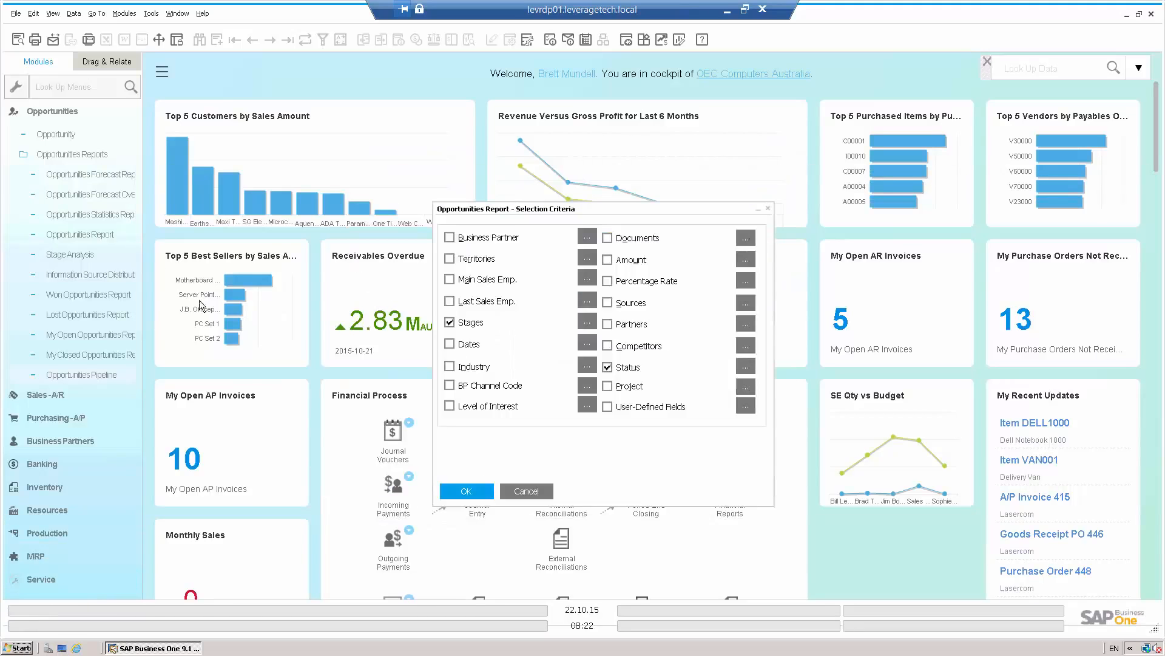
- Dismiss the Opportunities Report criteria, view the Sales - A/R documents with a blank A/R Invoice, and close the invoice without adding it
click(67, 114)
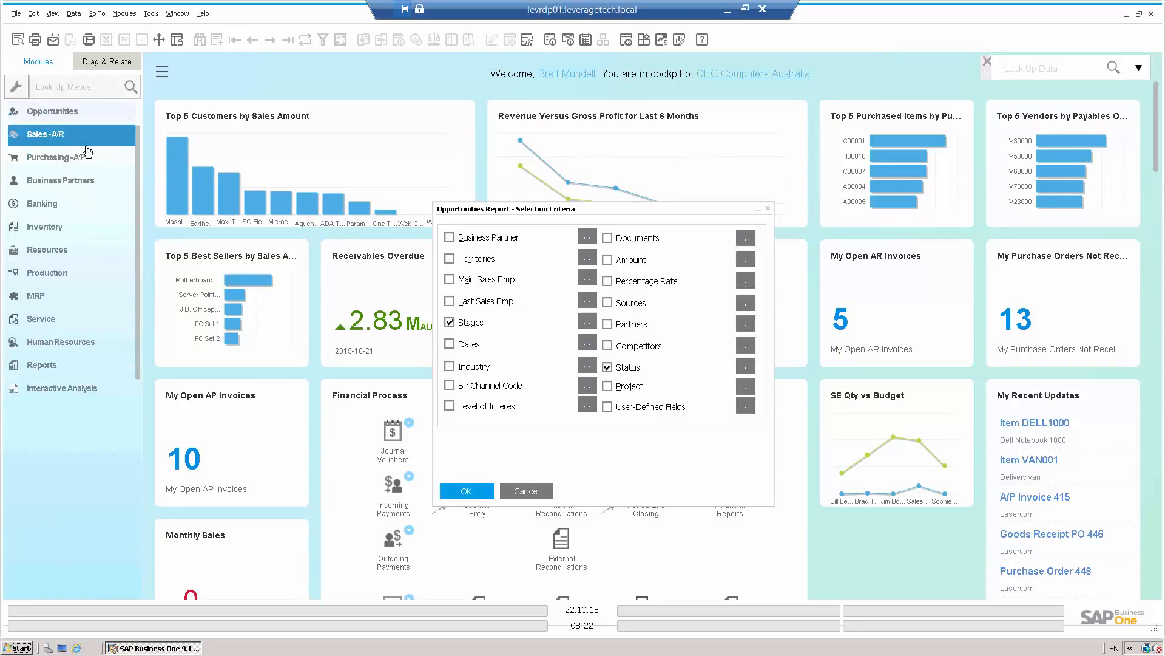
click(79, 143)
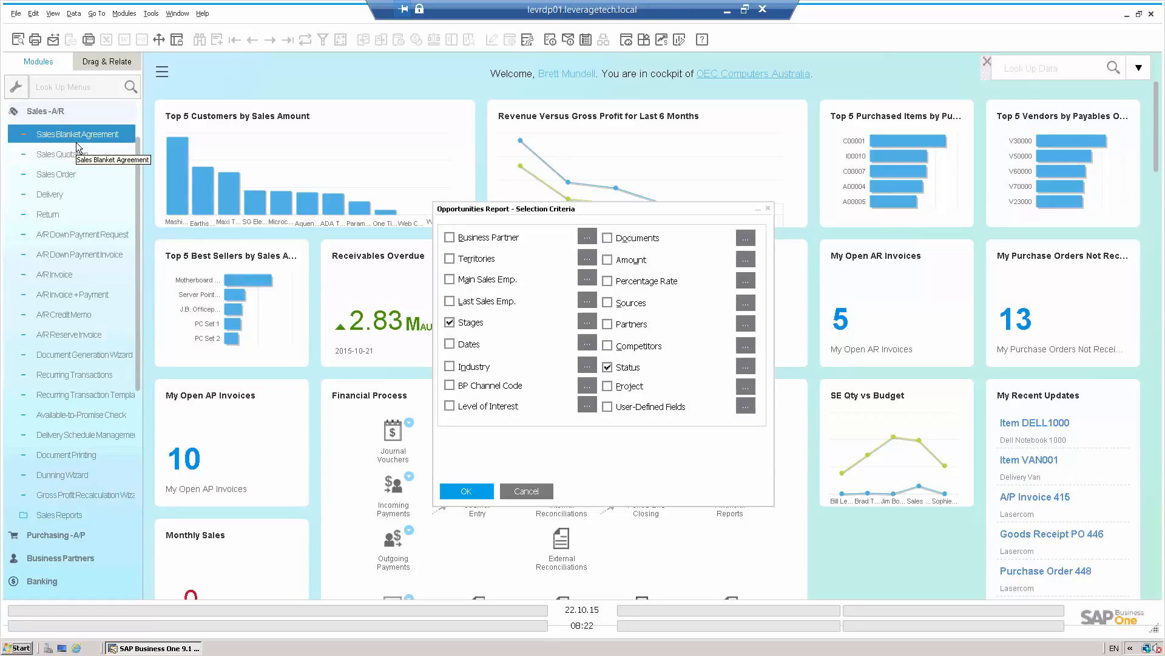
click(527, 491)
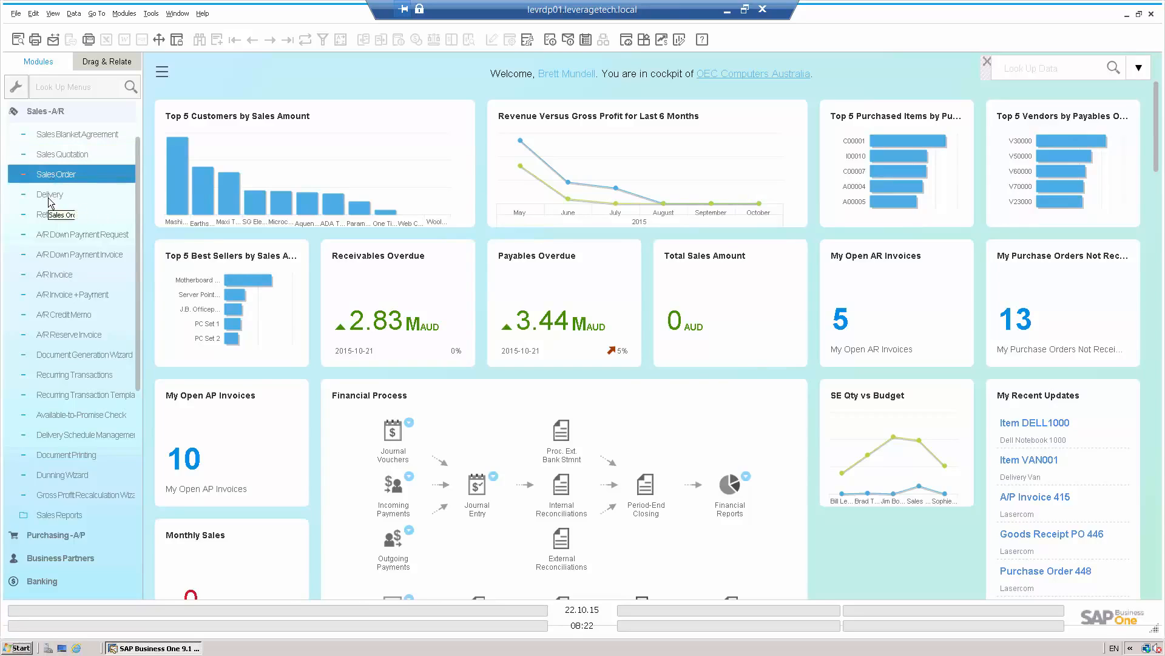
click(54, 275)
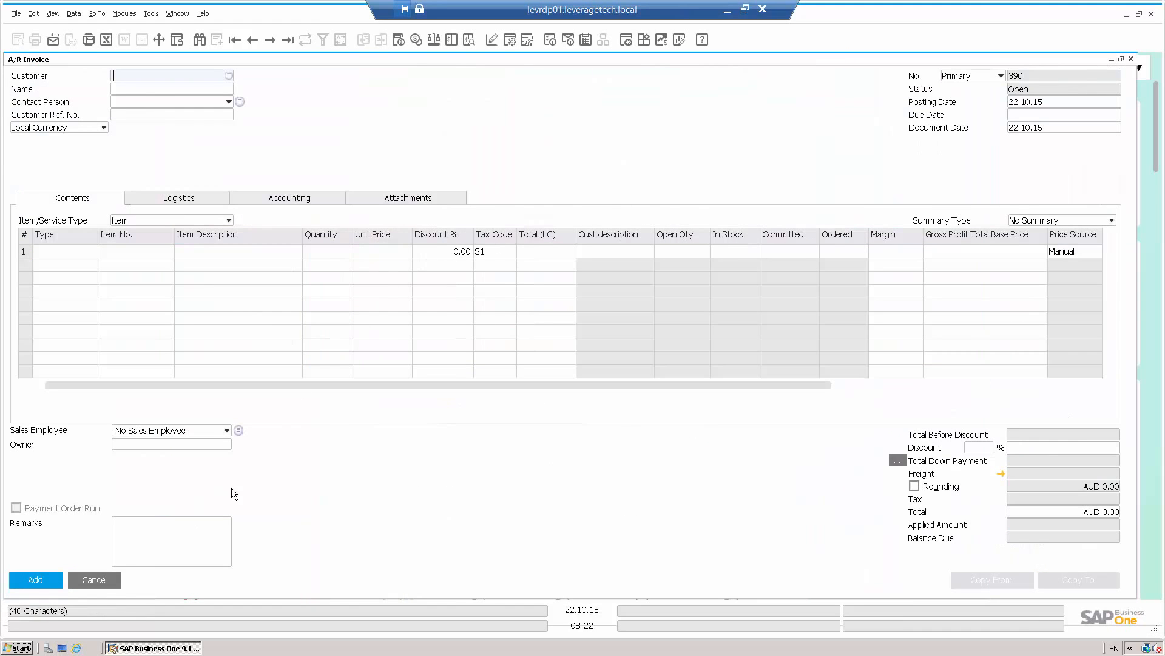
click(112, 580)
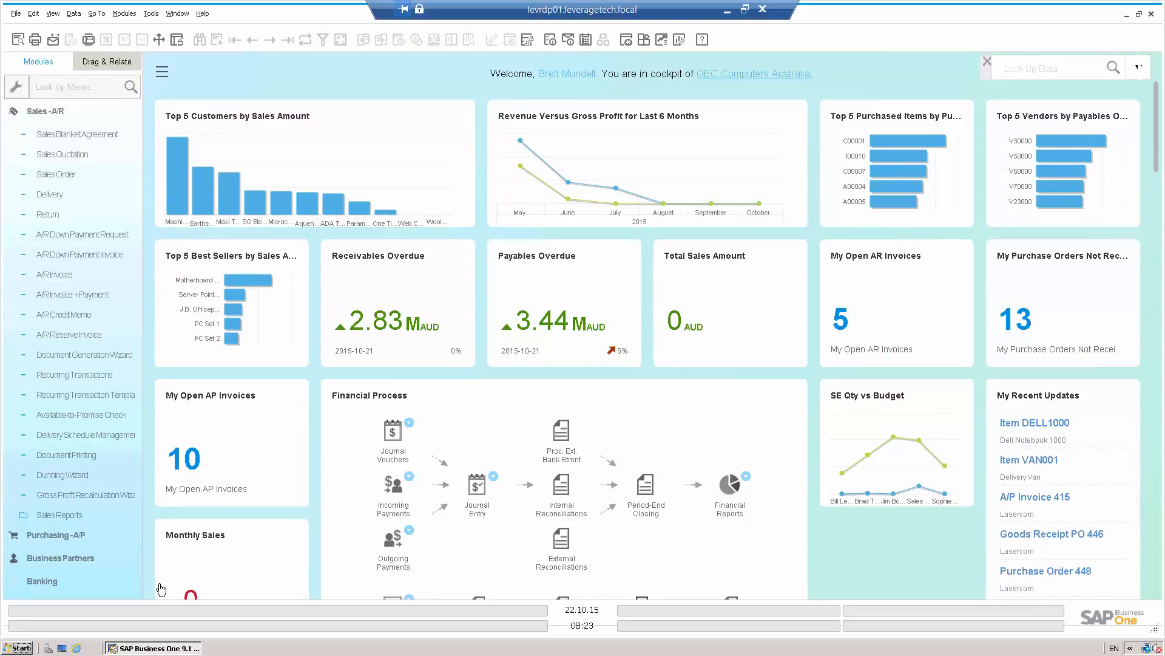
- View the Purchasing - A/P documents with a blank A/P Invoice, and close the invoice without adding it
click(46, 114)
click(52, 141)
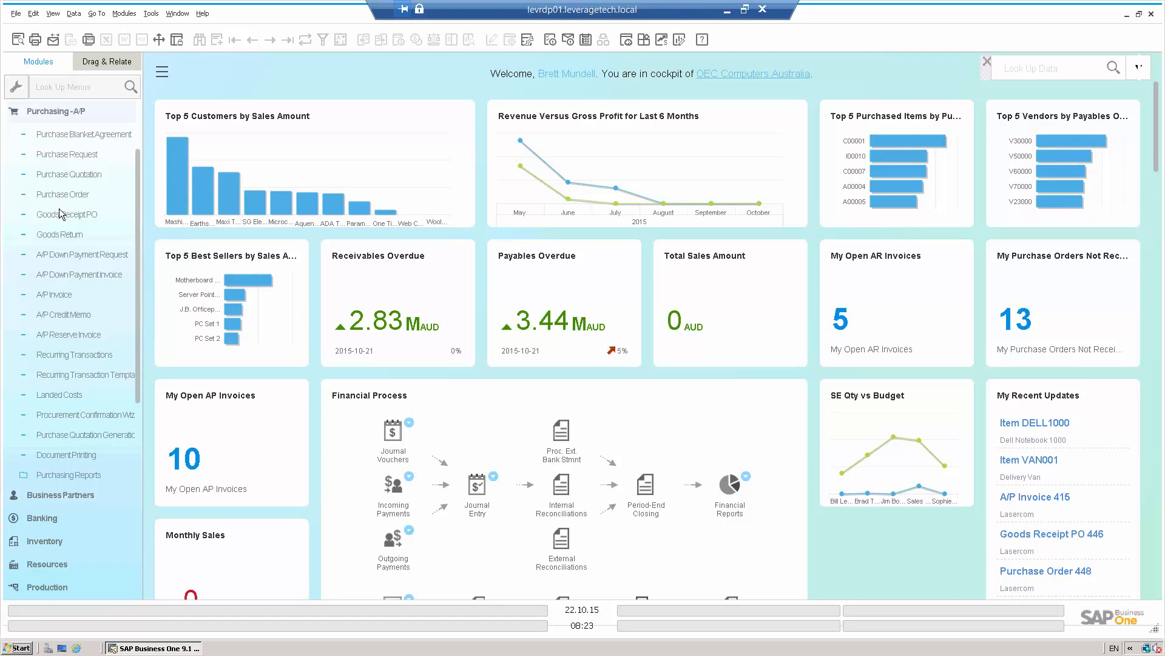
click(66, 297)
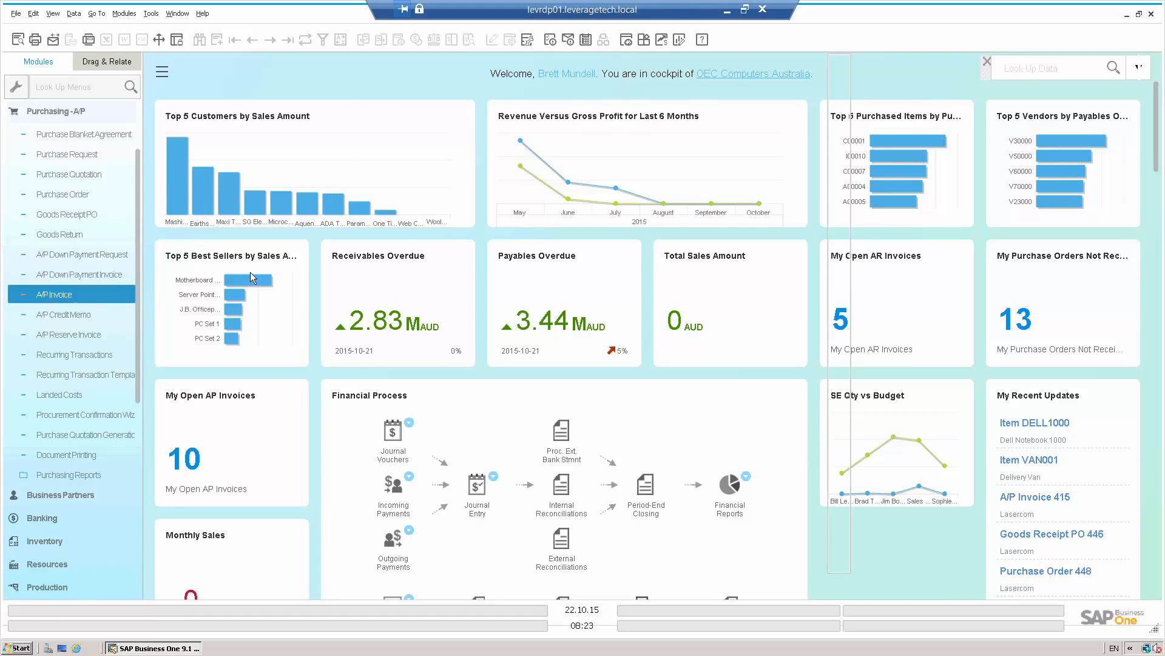
click(113, 577)
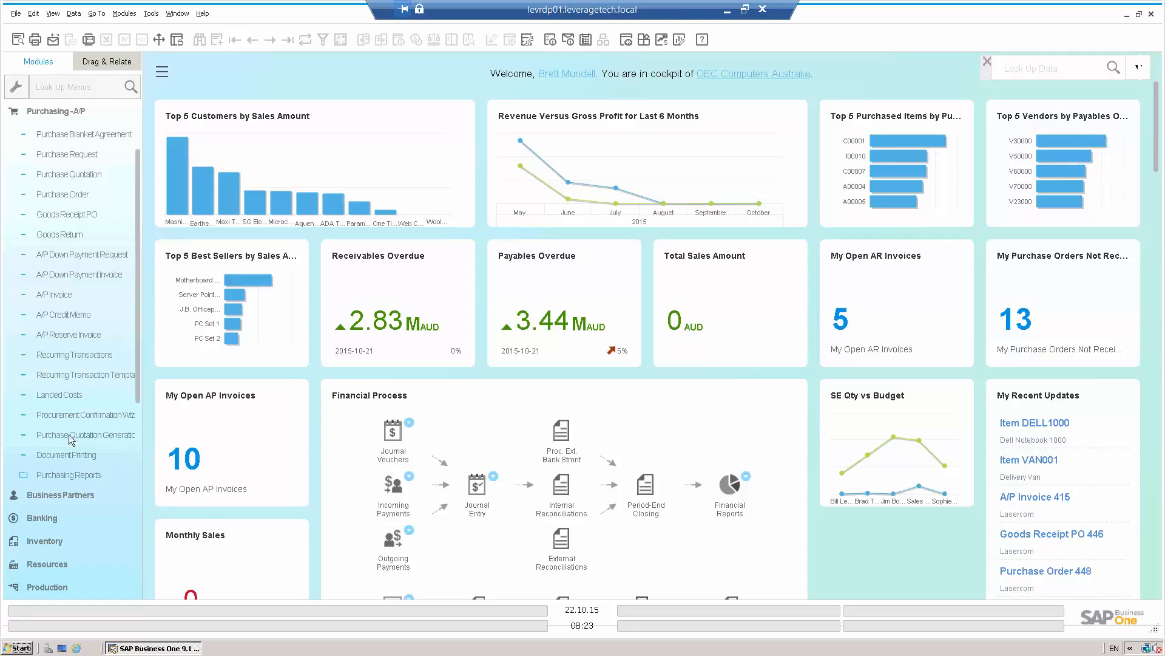
- Find items with "*office*" in the description in Item Master Data and open J.B. Officeprint 1420
click(49, 111)
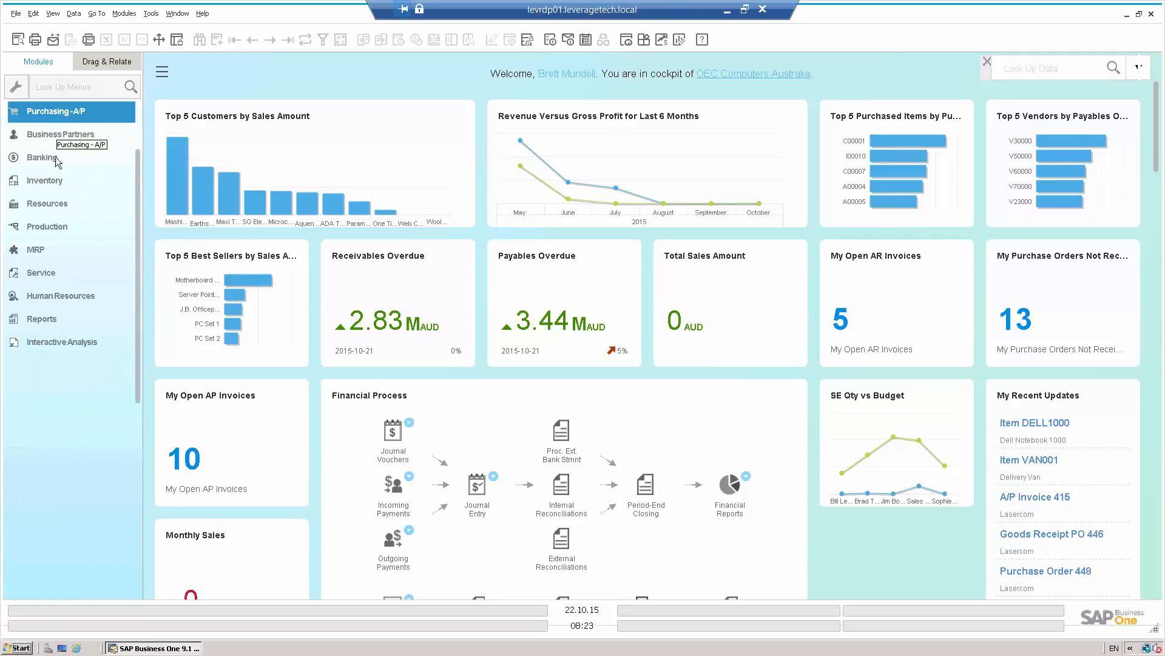
click(53, 181)
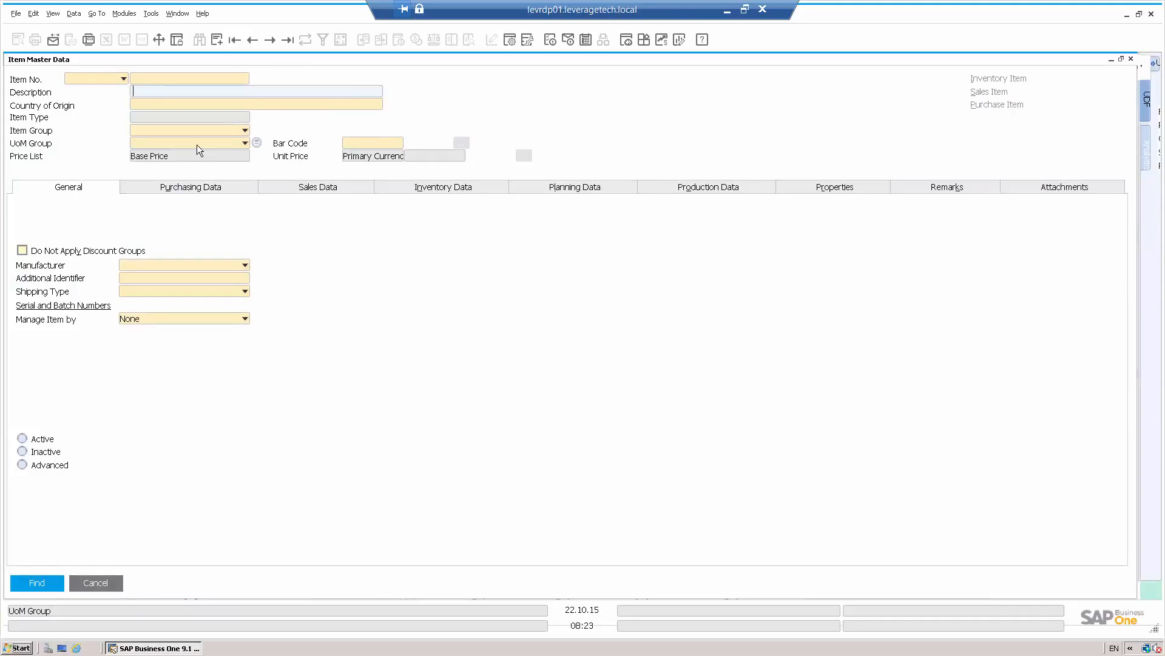
text(*office*)
key(Return)
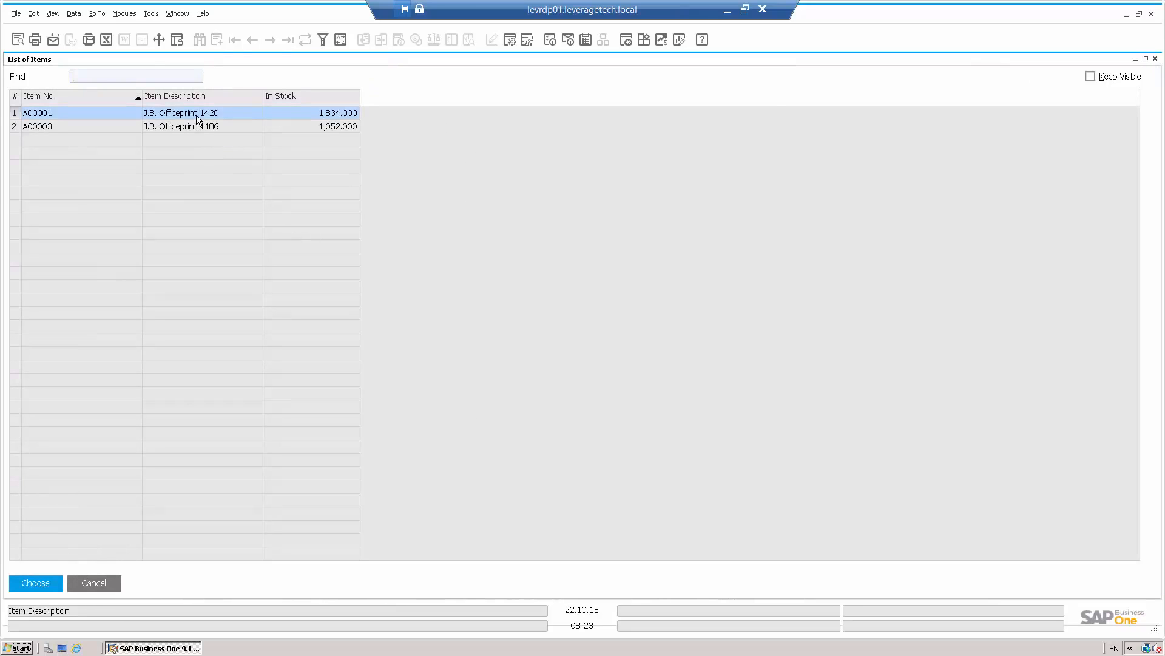
key(Return)
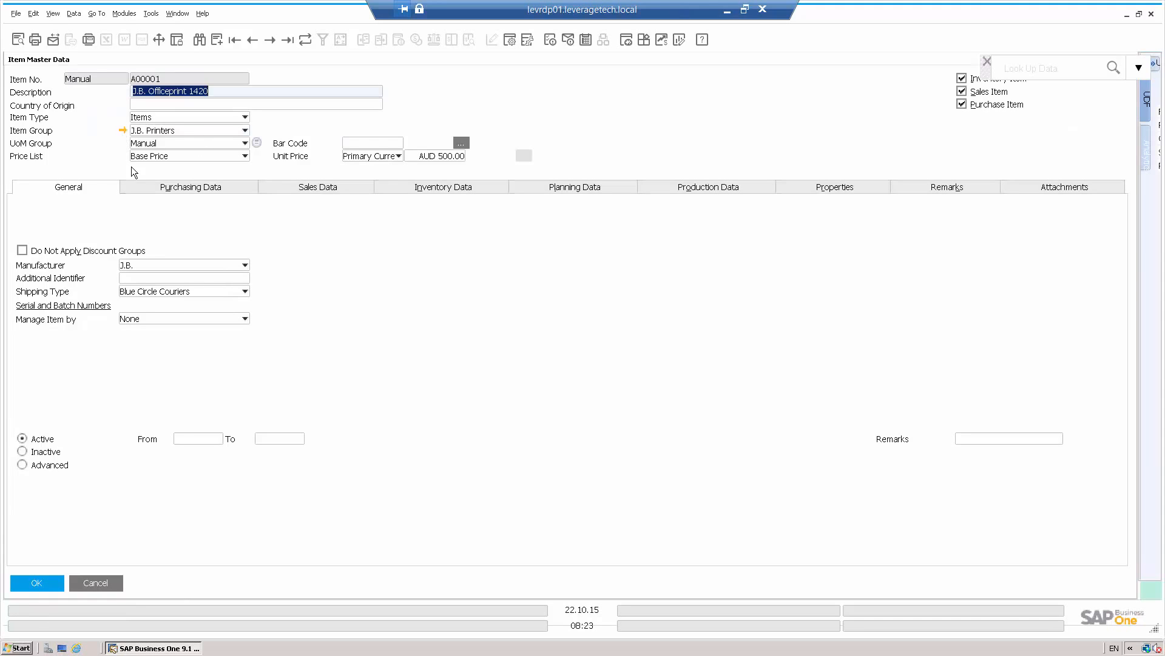
- Examine the item's purchasing, sales and inventory data, including its detailed purchase and sales analysis reports and minimum inventory level field
click(197, 188)
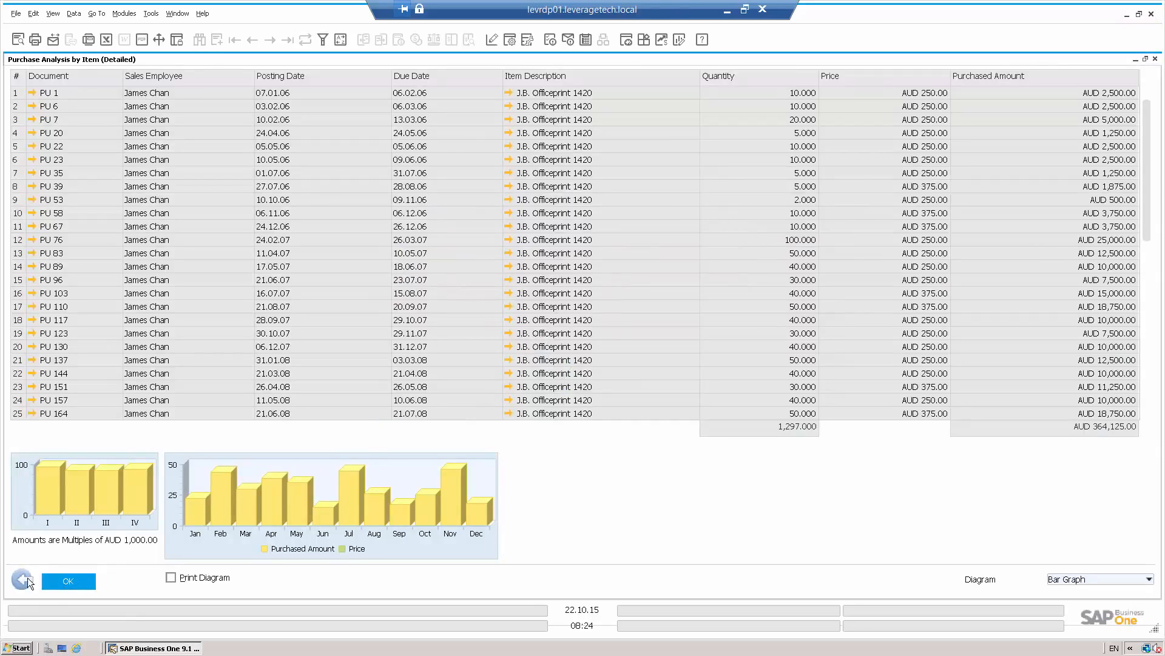
click(22, 579)
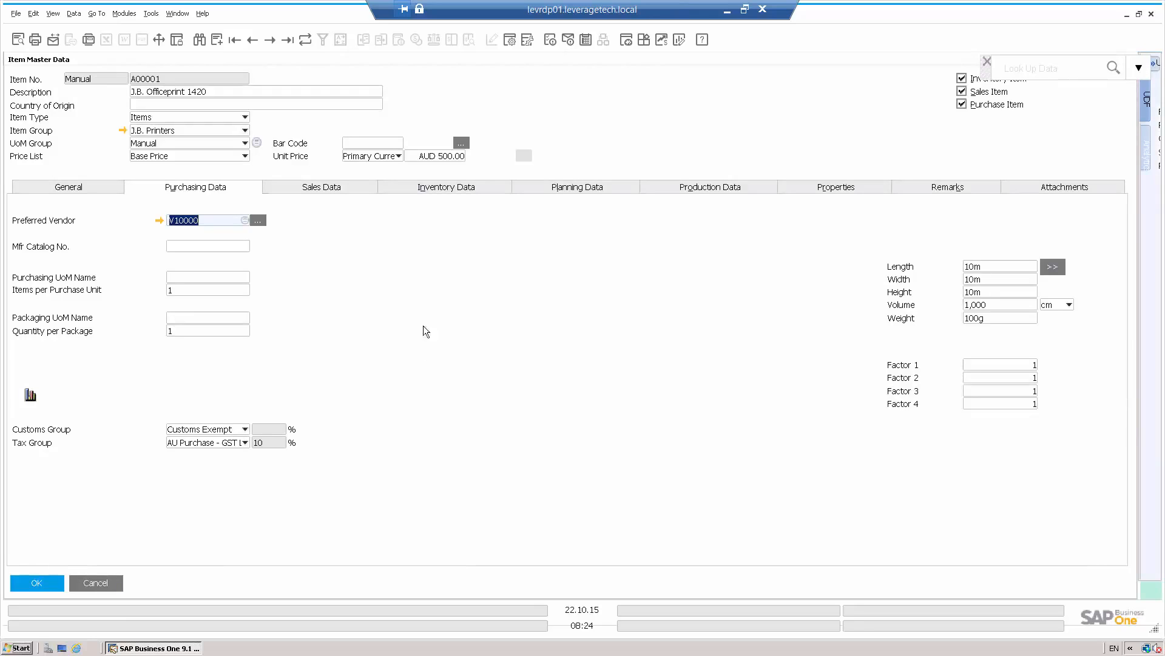
click(347, 189)
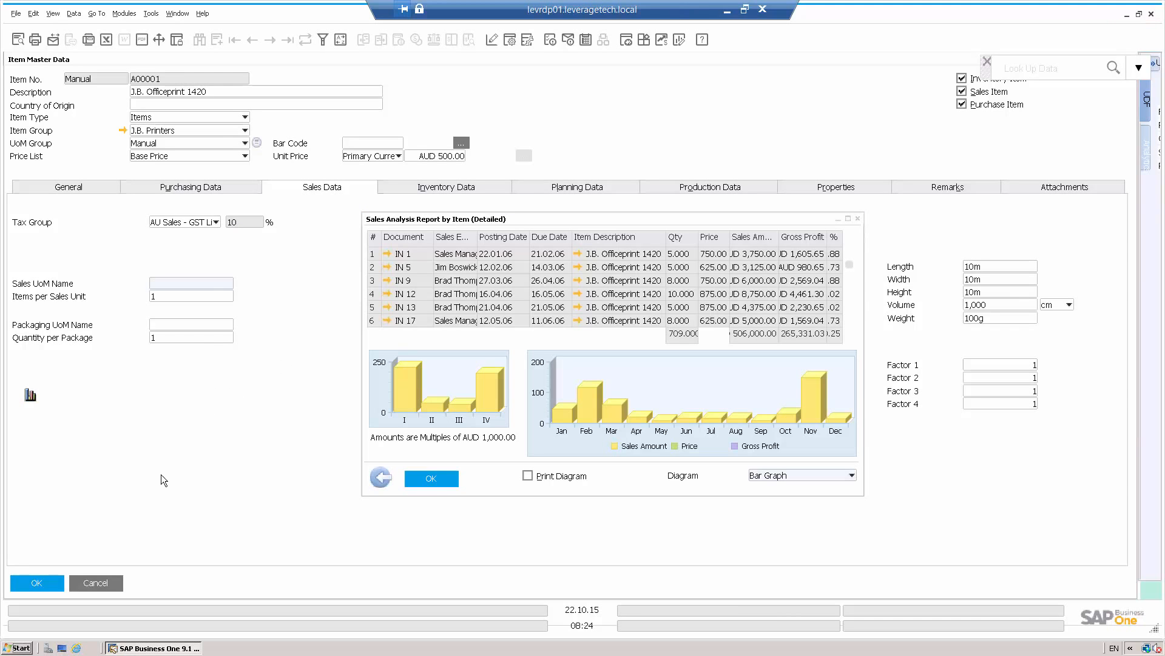
click(857, 218)
click(483, 187)
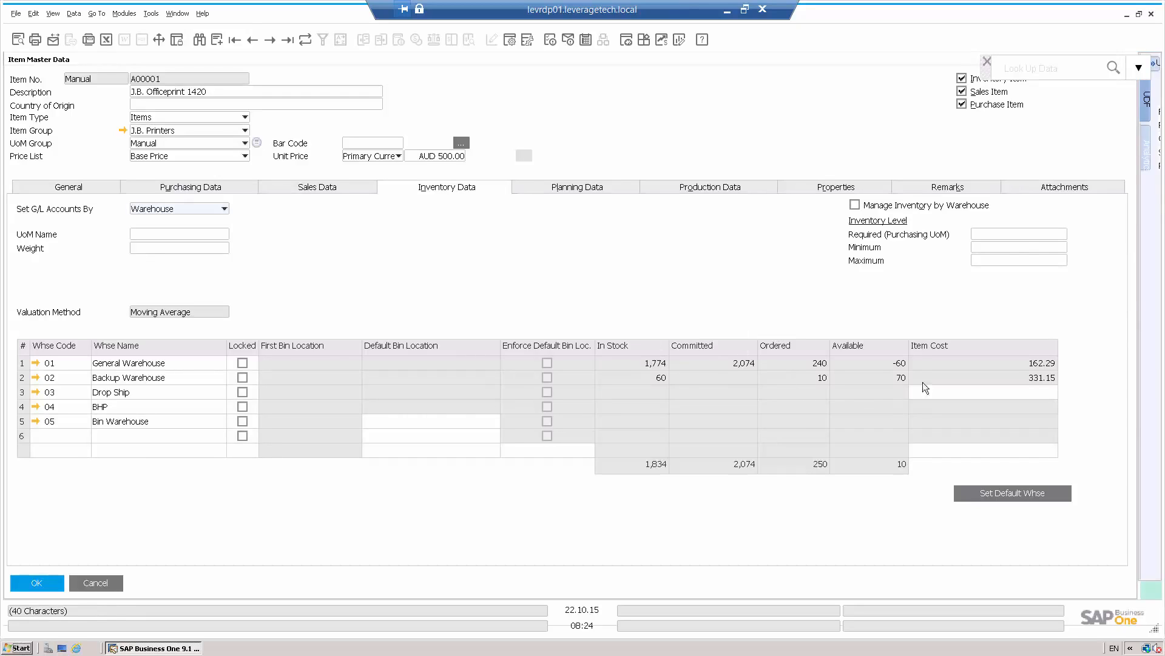
click(1020, 247)
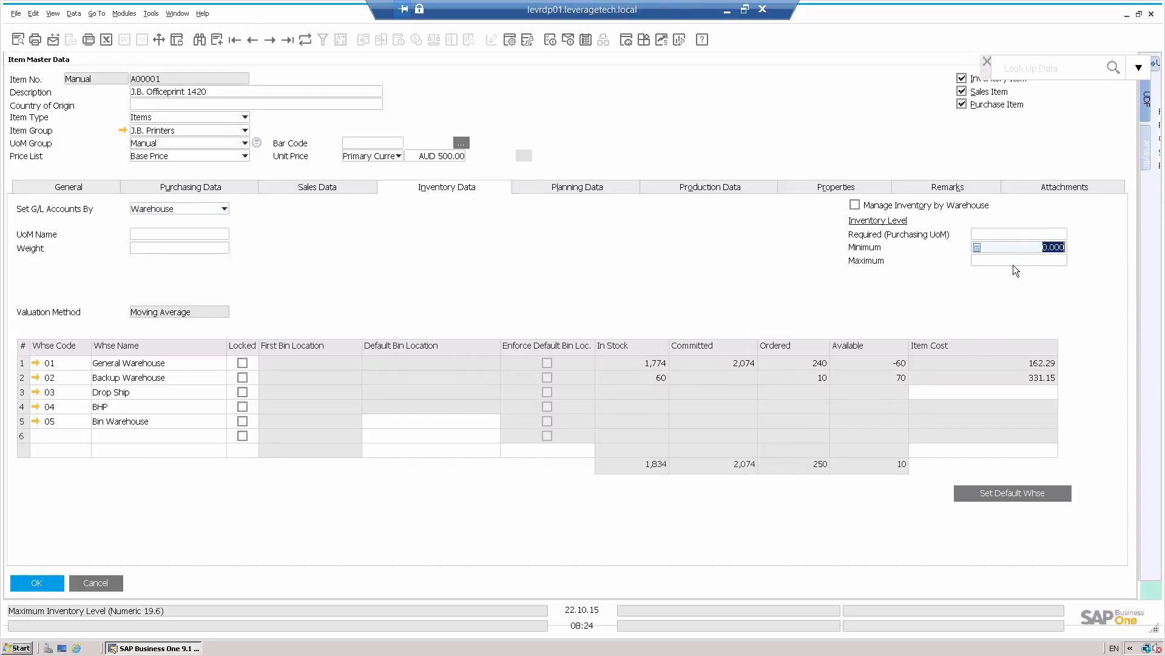
- Set the item's planning data to a Monthly order interval, order multiple 12, minimum order quantity 144 and lead time 50 days
click(603, 189)
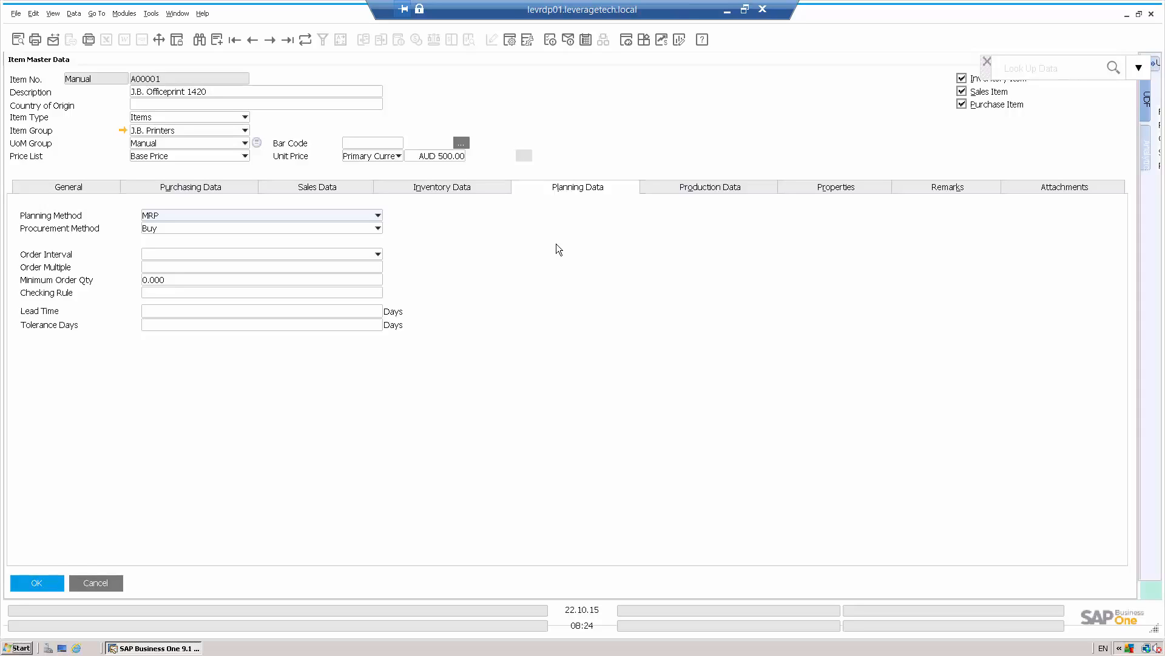
click(348, 254)
click(193, 275)
click(191, 268)
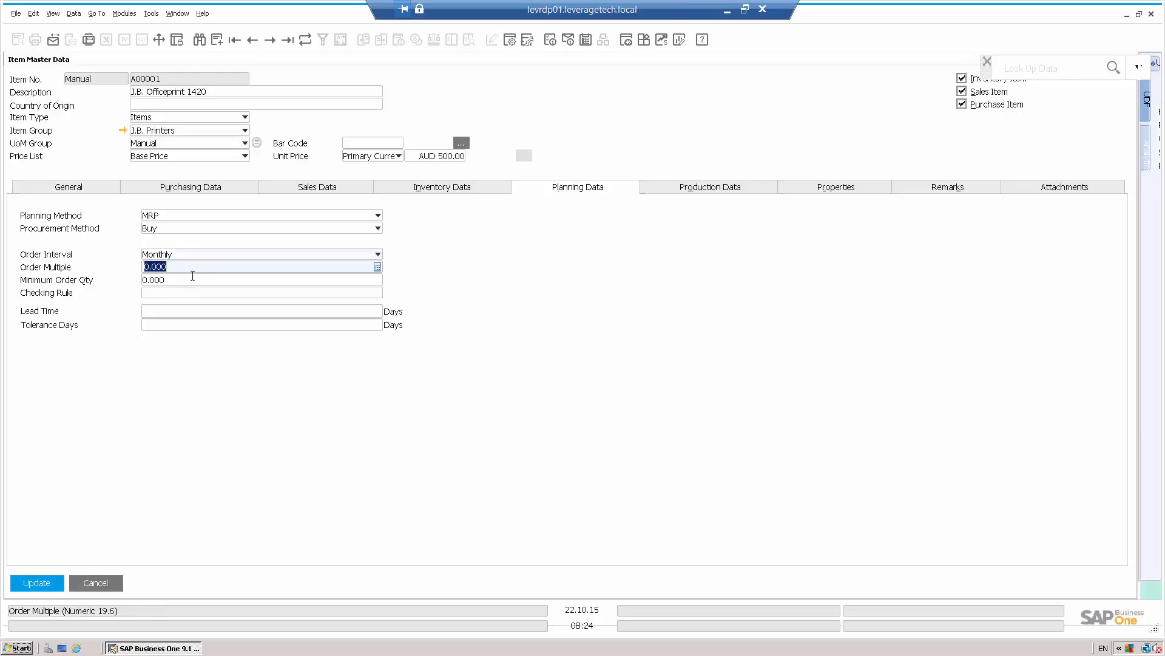
text(12)
key(Tab)
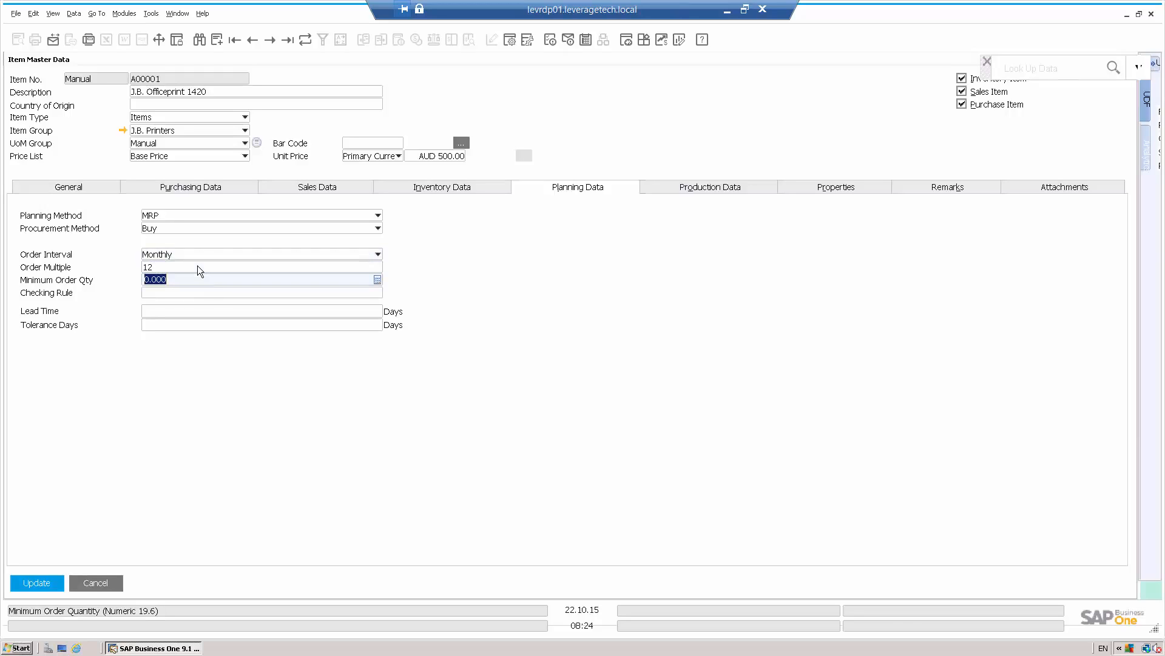
text(144)
key(Tab)
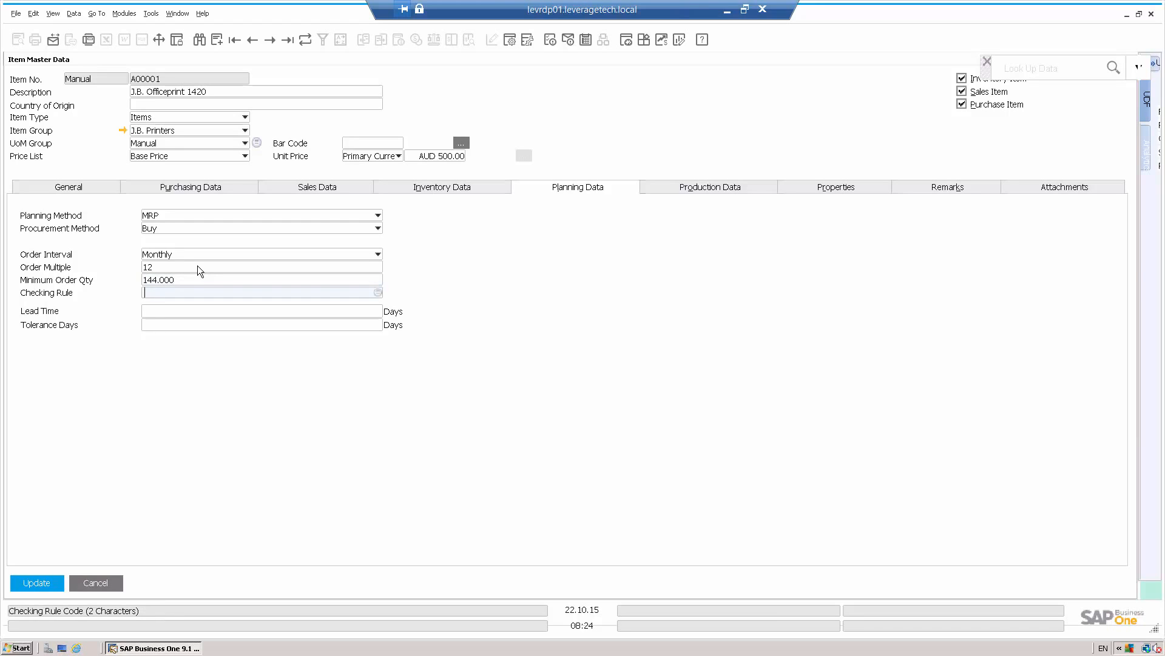
click(194, 314)
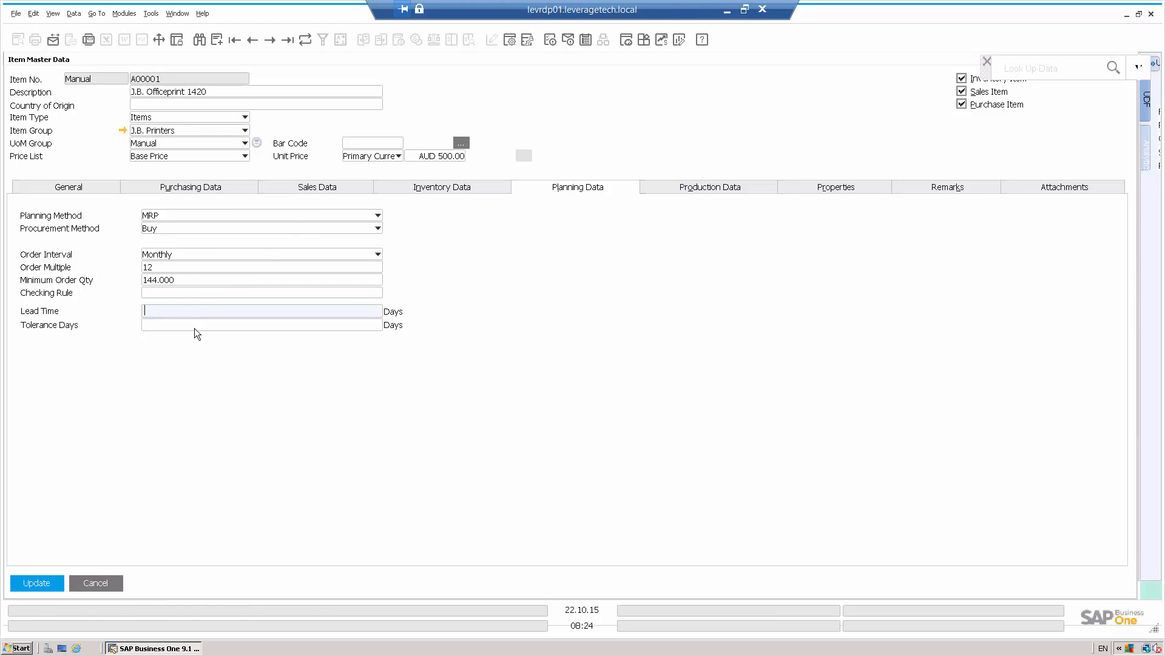
text(50)
key(Tab)
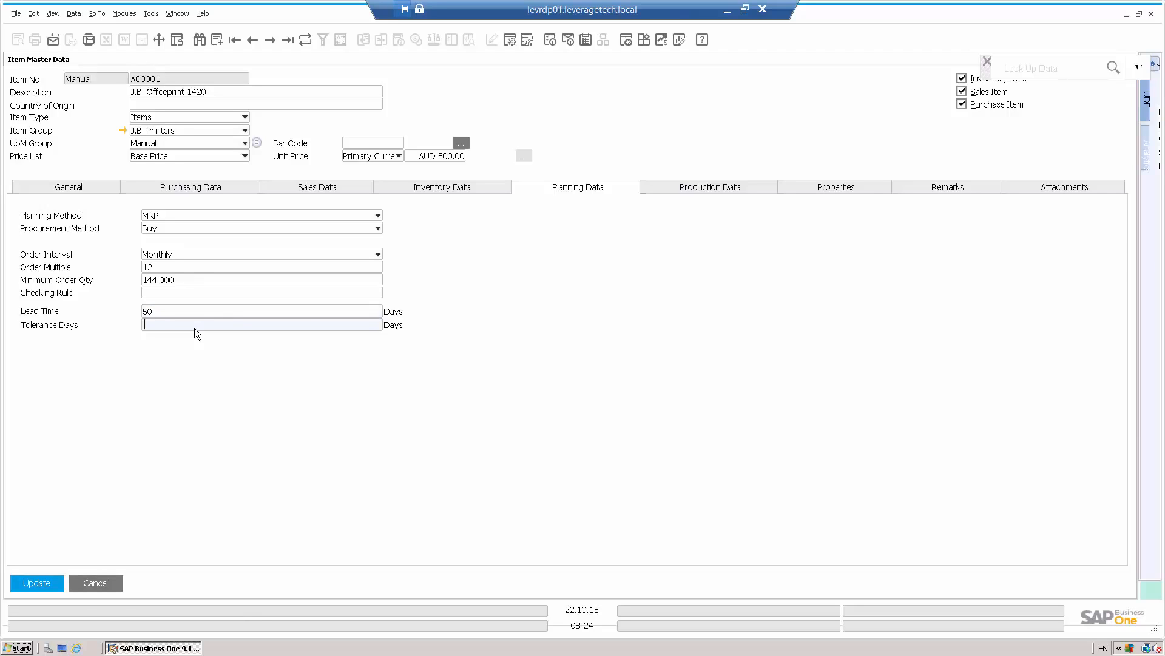
- Examine the item's production data, properties, remarks and attachments
click(716, 192)
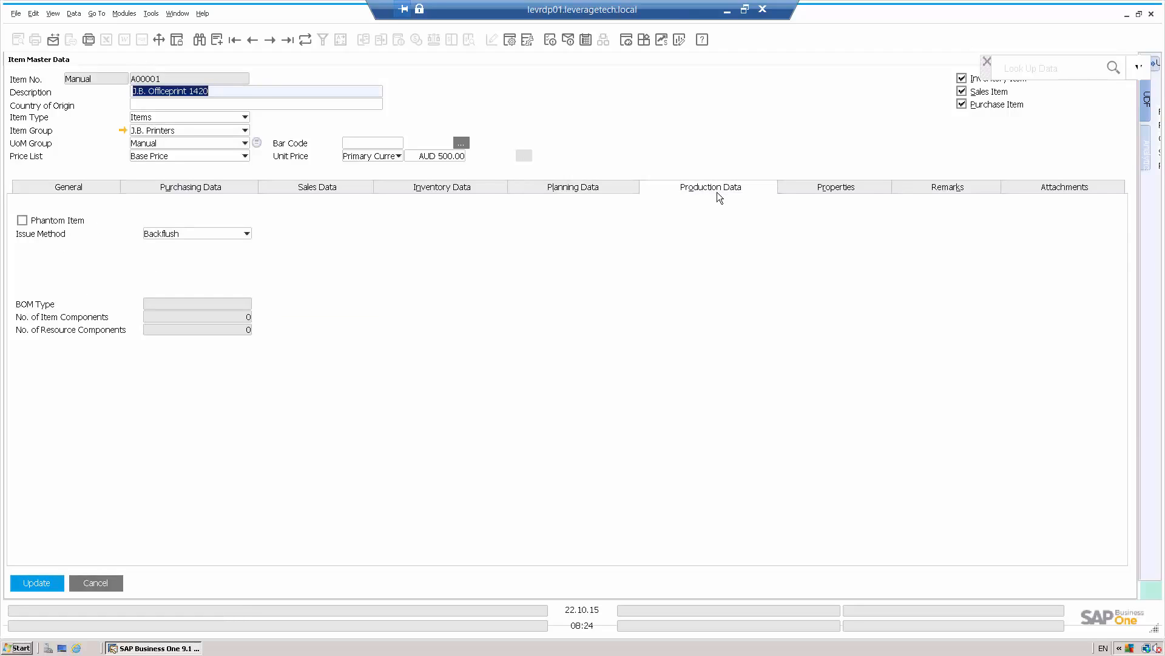
click(836, 188)
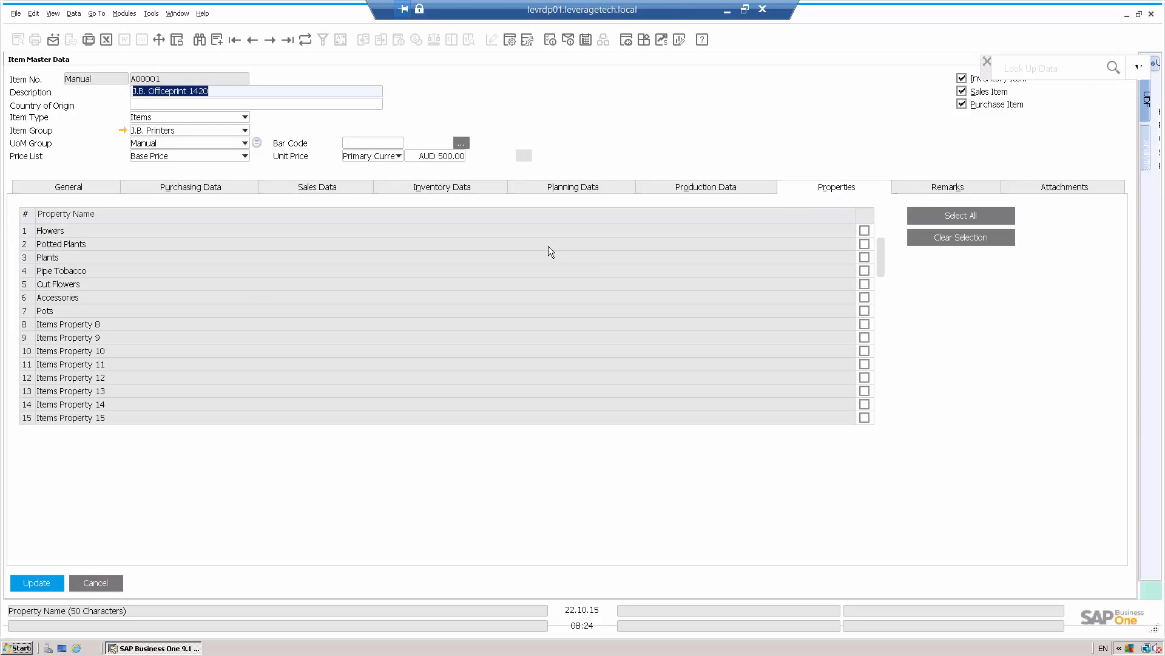
click(942, 188)
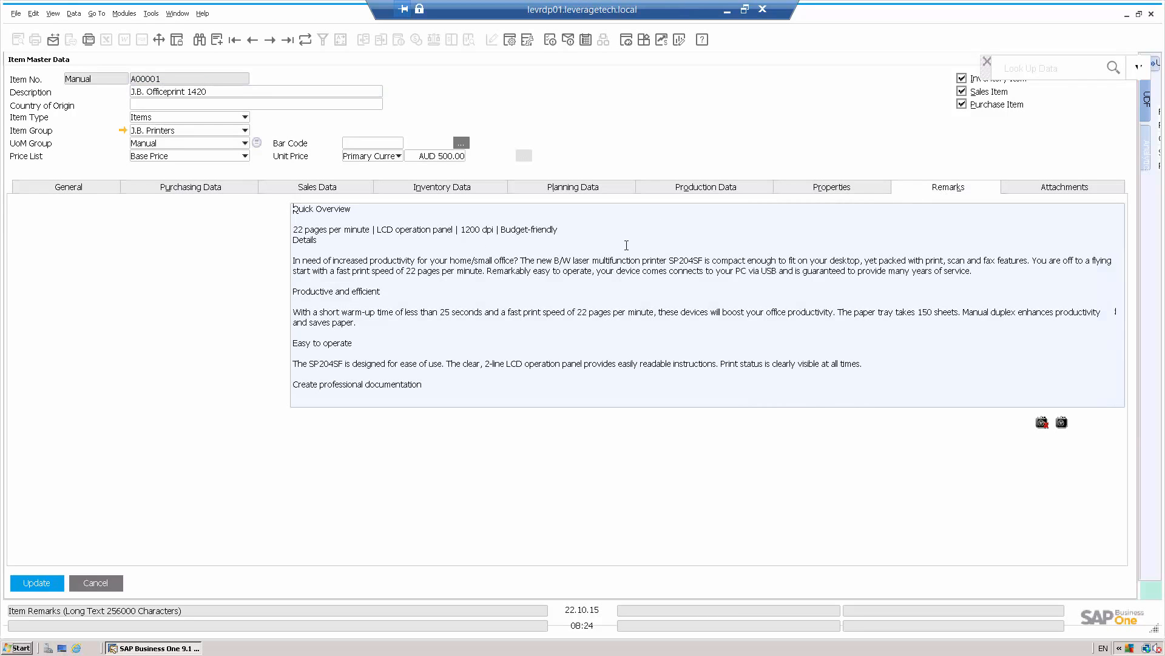
click(1072, 189)
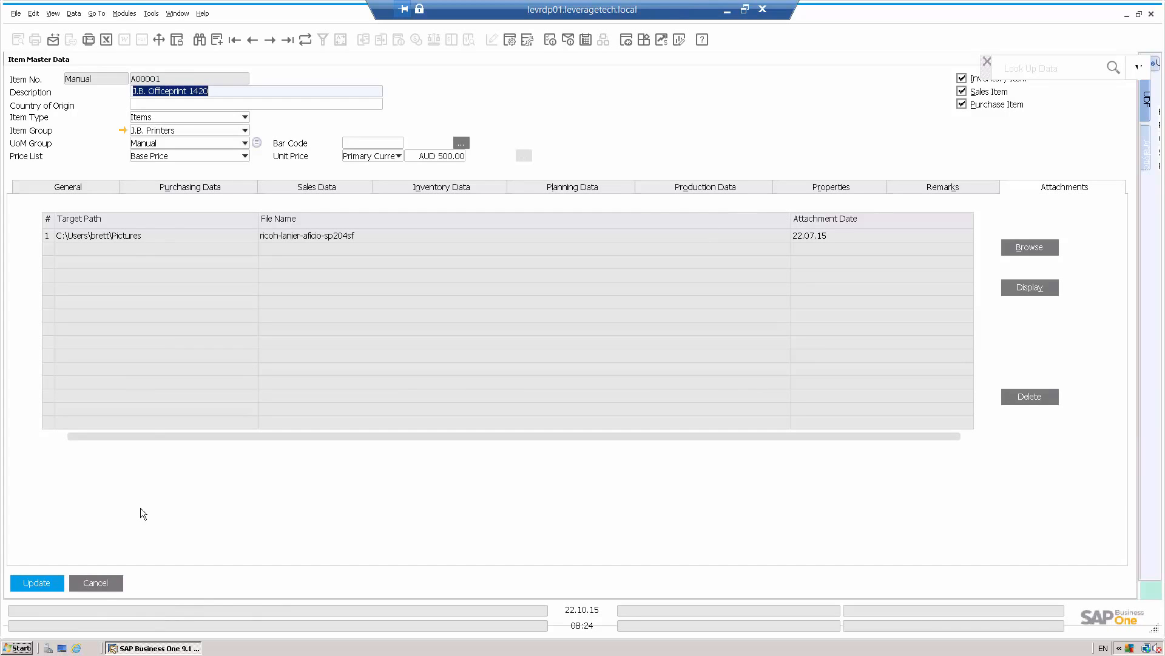
- Close the item master record without updating it, collapse the Inventory module and return to the start of the module list
click(110, 581)
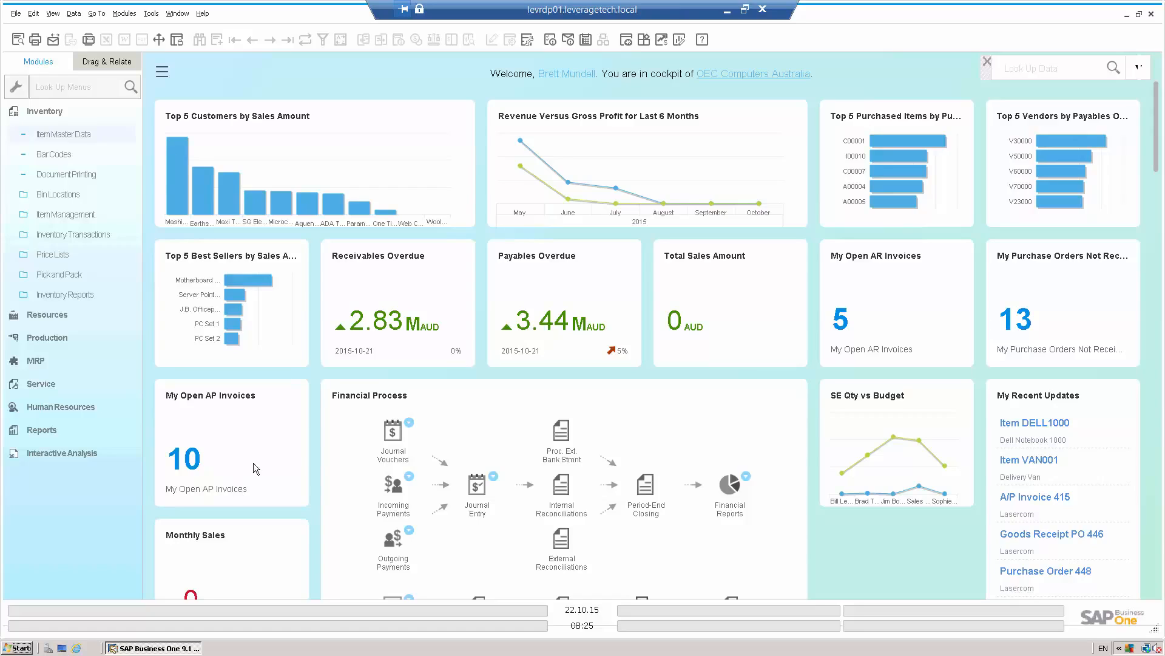
click(60, 116)
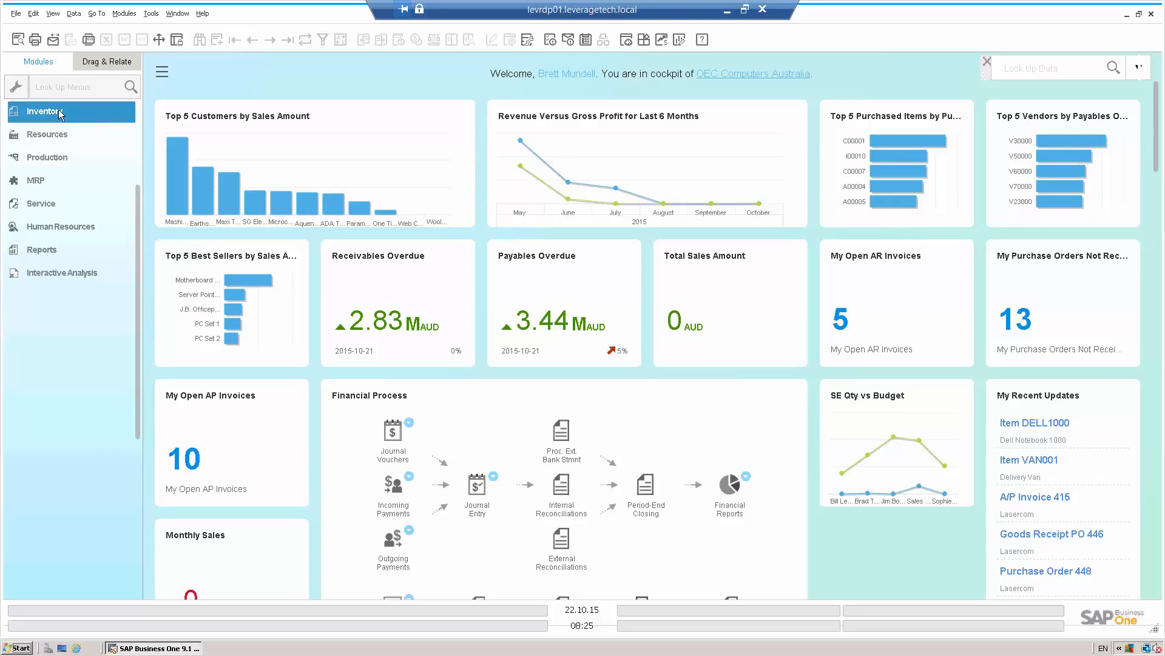
drag(136, 192, 136, 107)
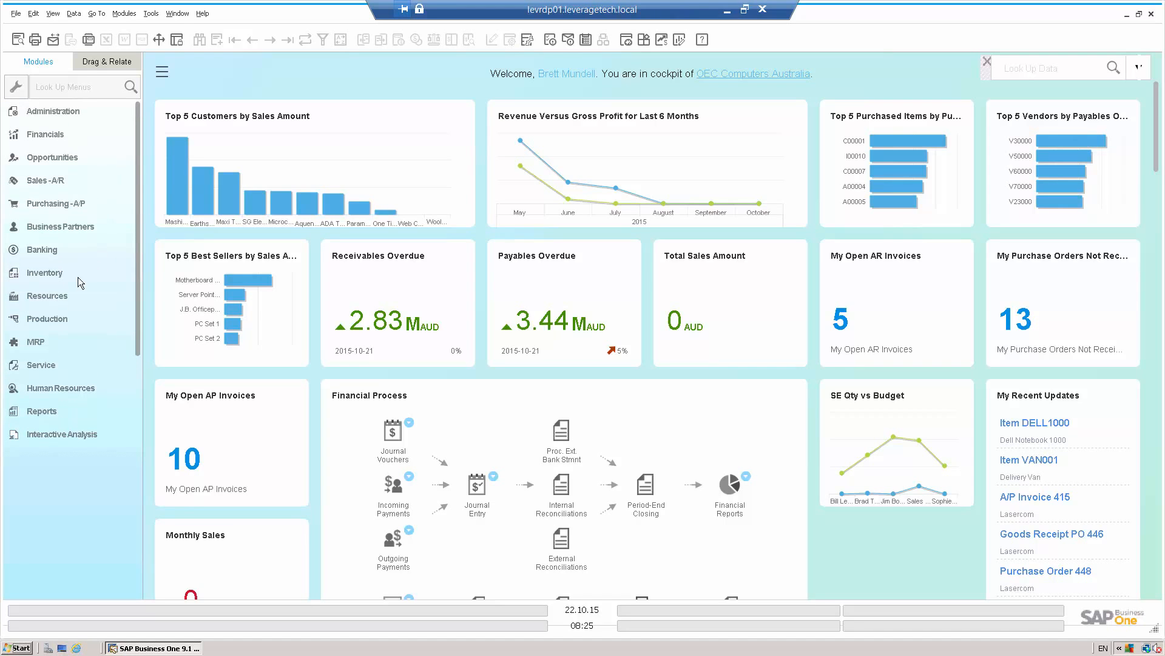
- Examine the Production module and its Bill of Materials form, close the form without searching and collapse the module
click(64, 319)
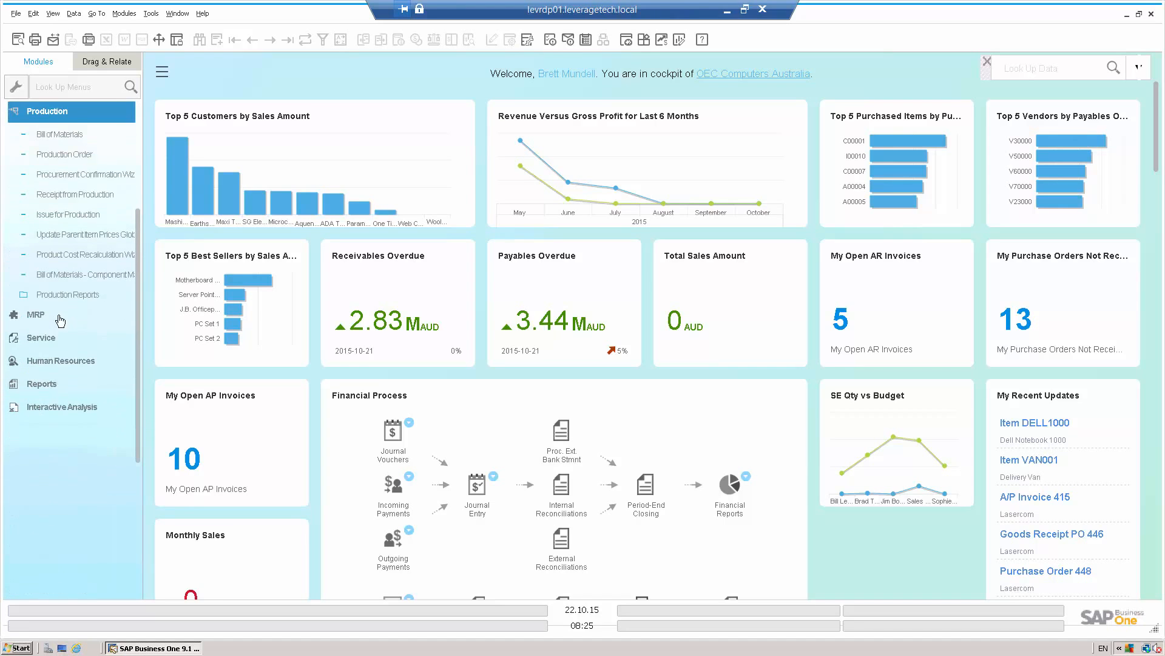
click(75, 135)
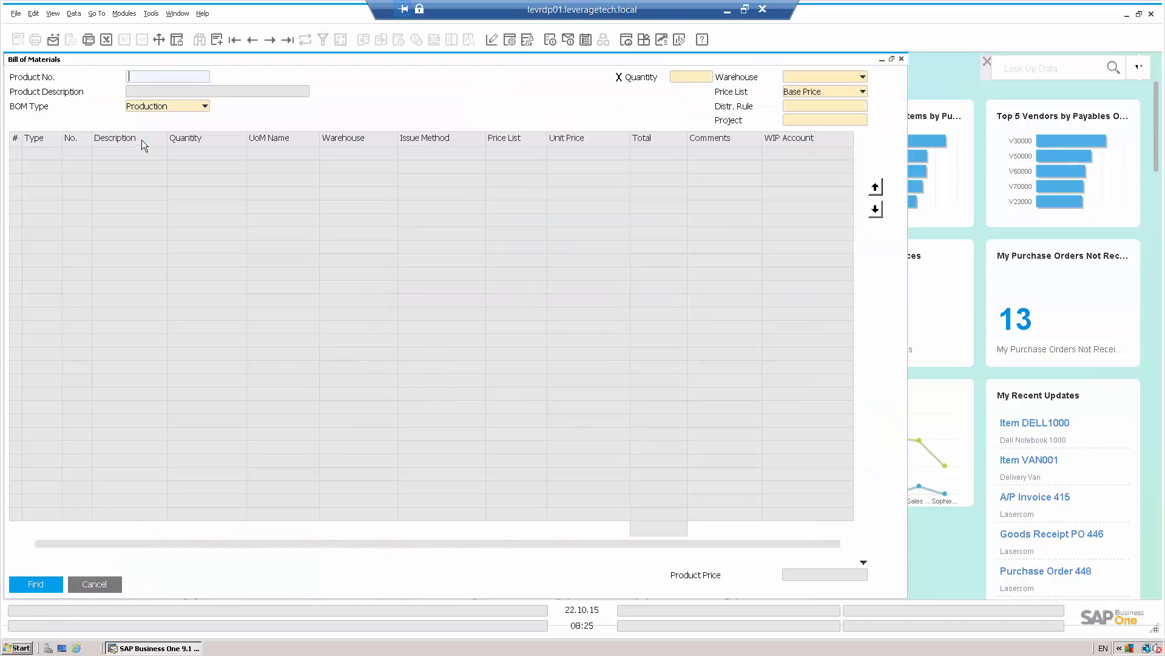
click(94, 584)
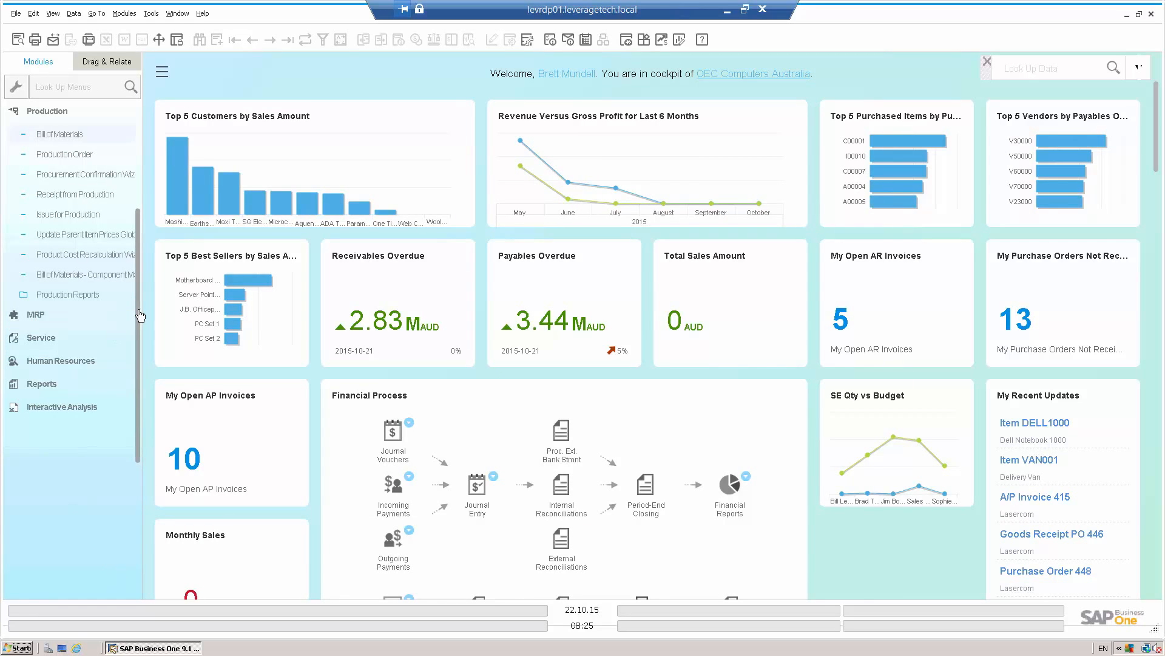
scroll(134, 268, up, 3)
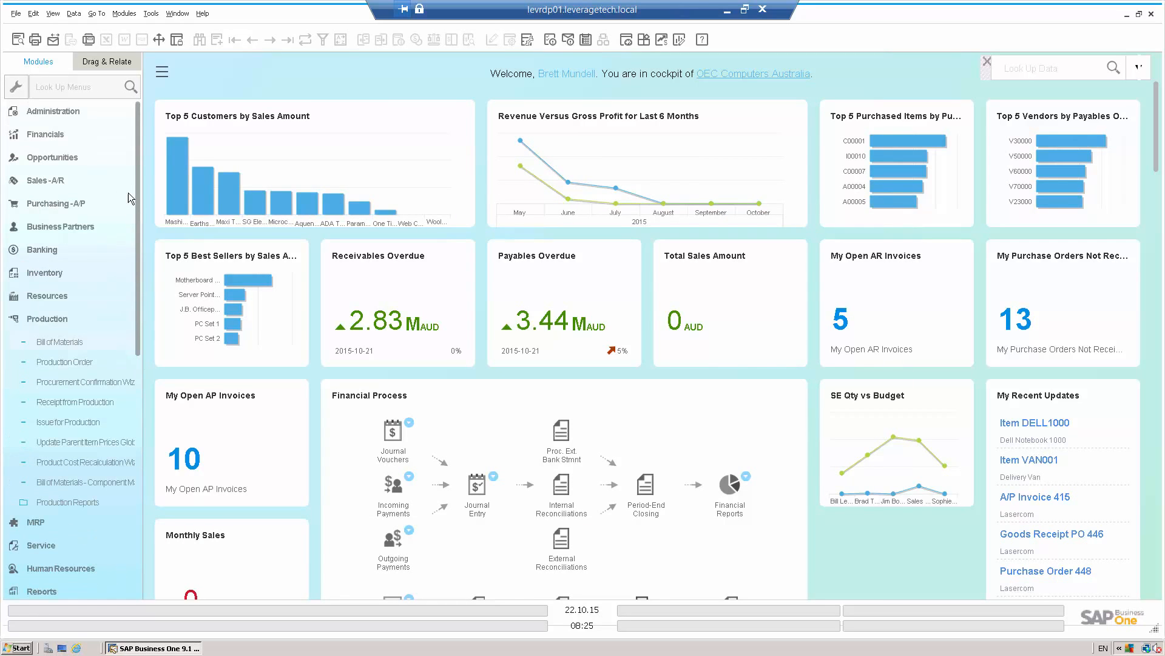
click(59, 314)
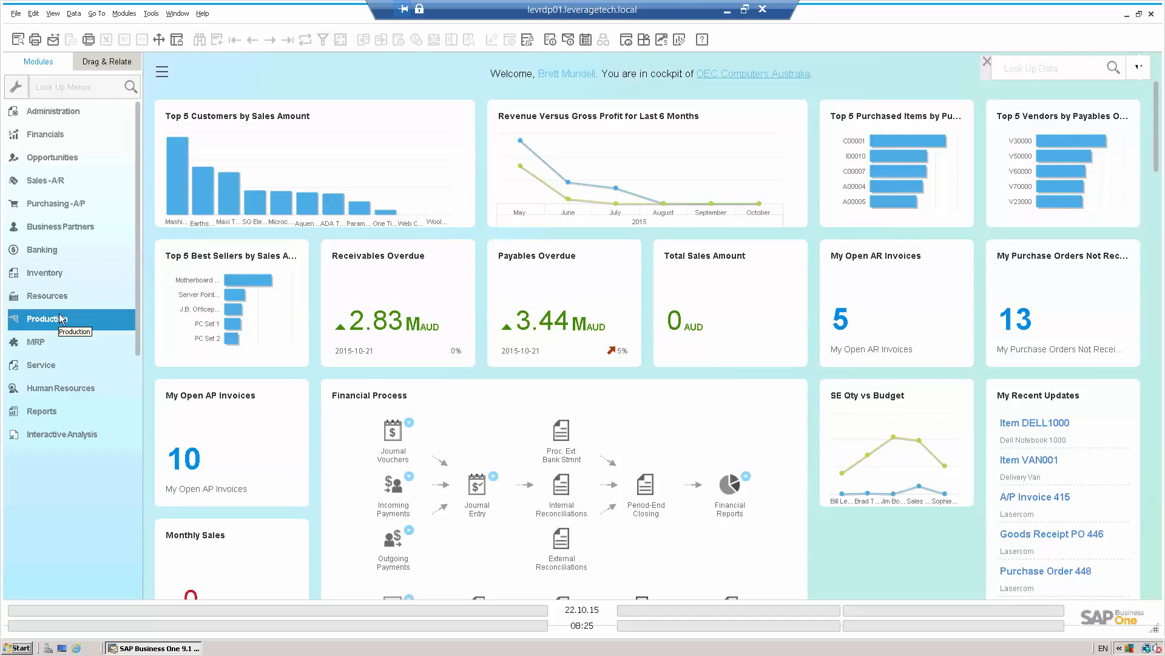
- Examine the Resource Master Data form in the Resources module, close it without changes and collapse the module
click(51, 296)
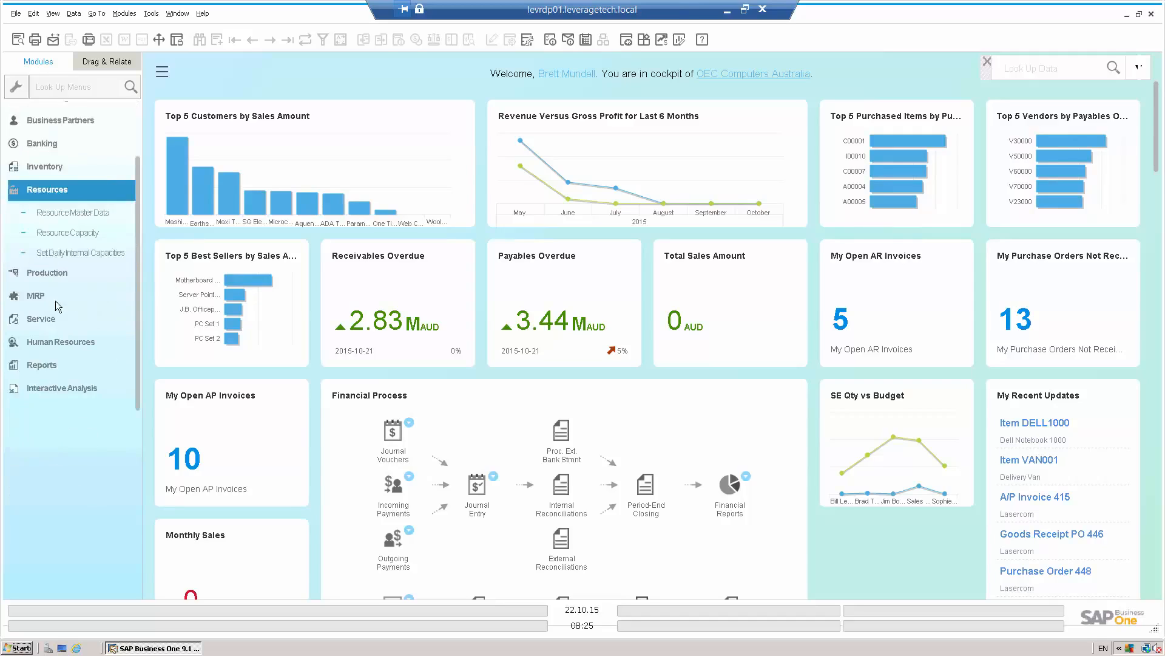
click(79, 135)
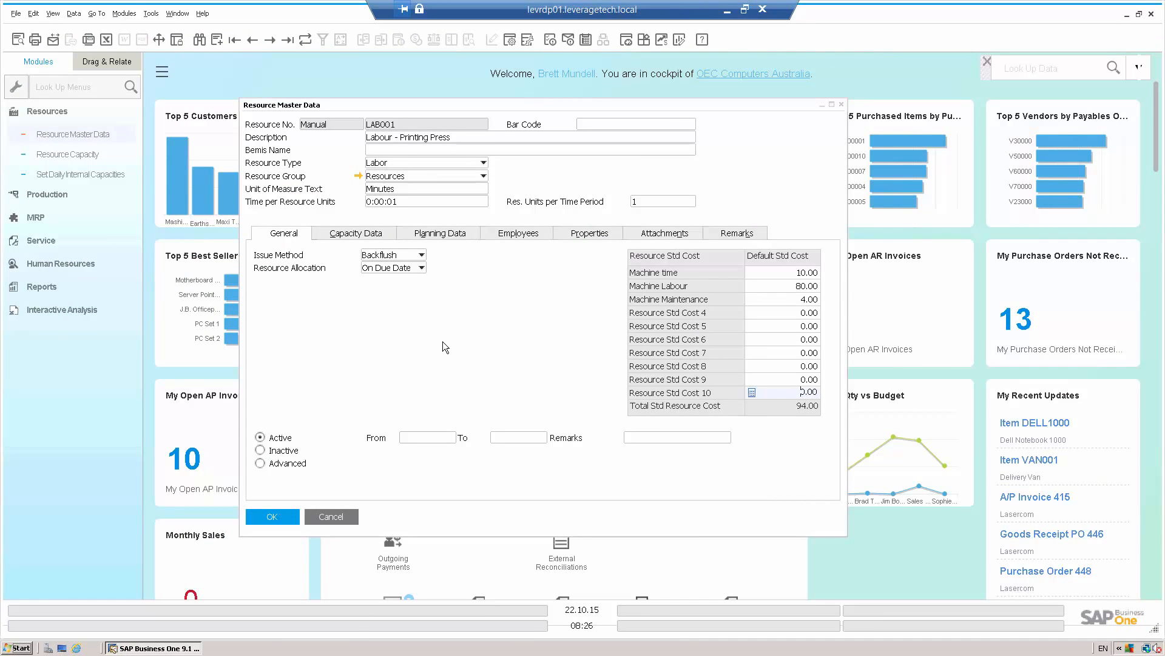
click(343, 517)
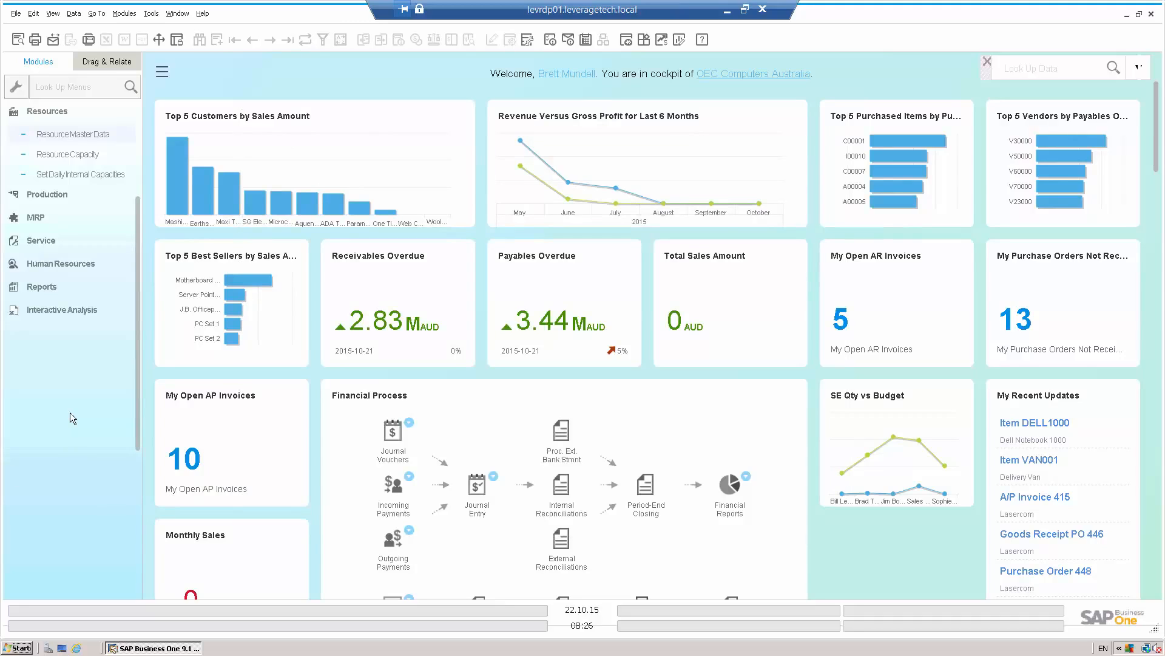
click(46, 113)
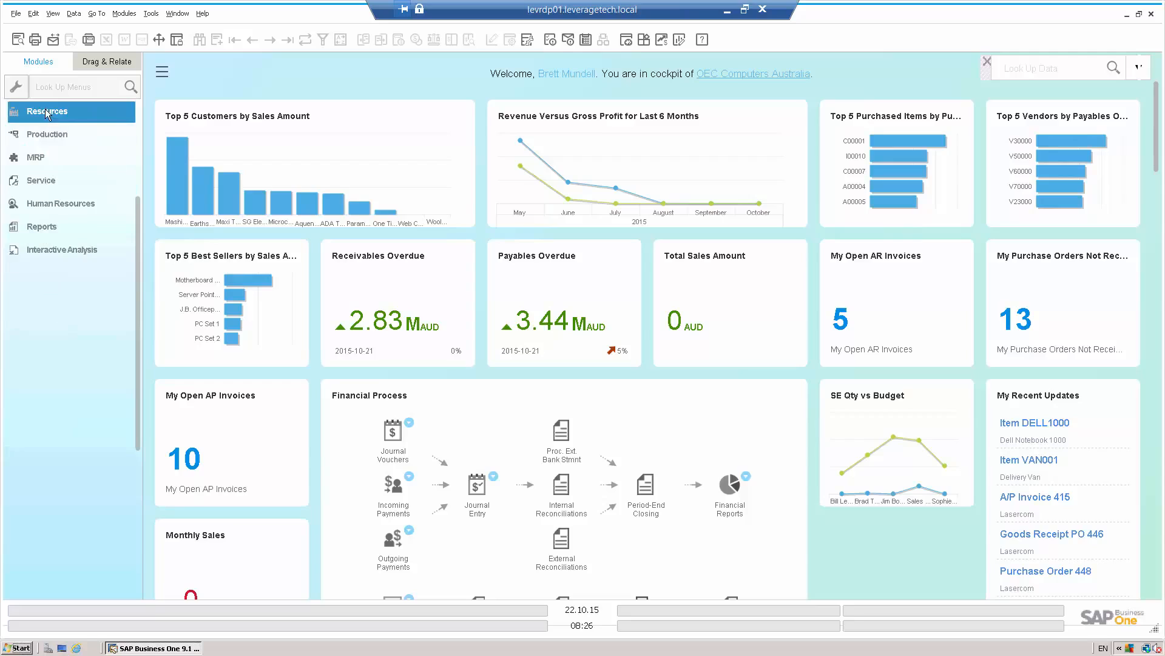
- Examine the MRP module's Forecasts and the MRP Wizard's introduction, and leave the wizard without running it
click(39, 162)
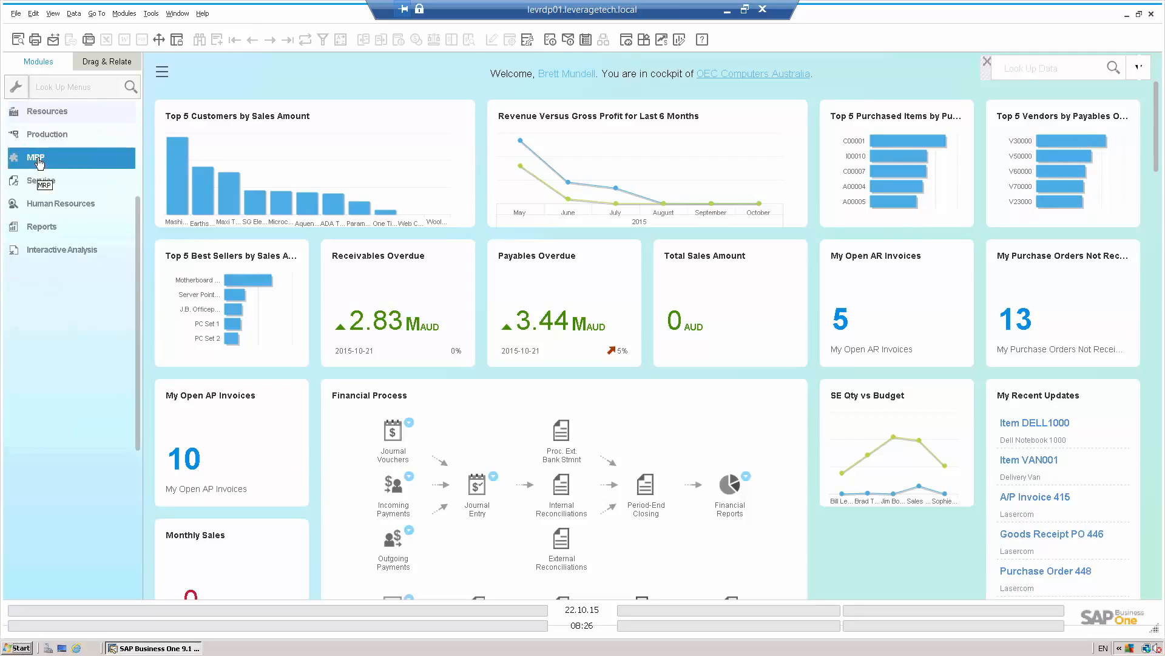
click(39, 162)
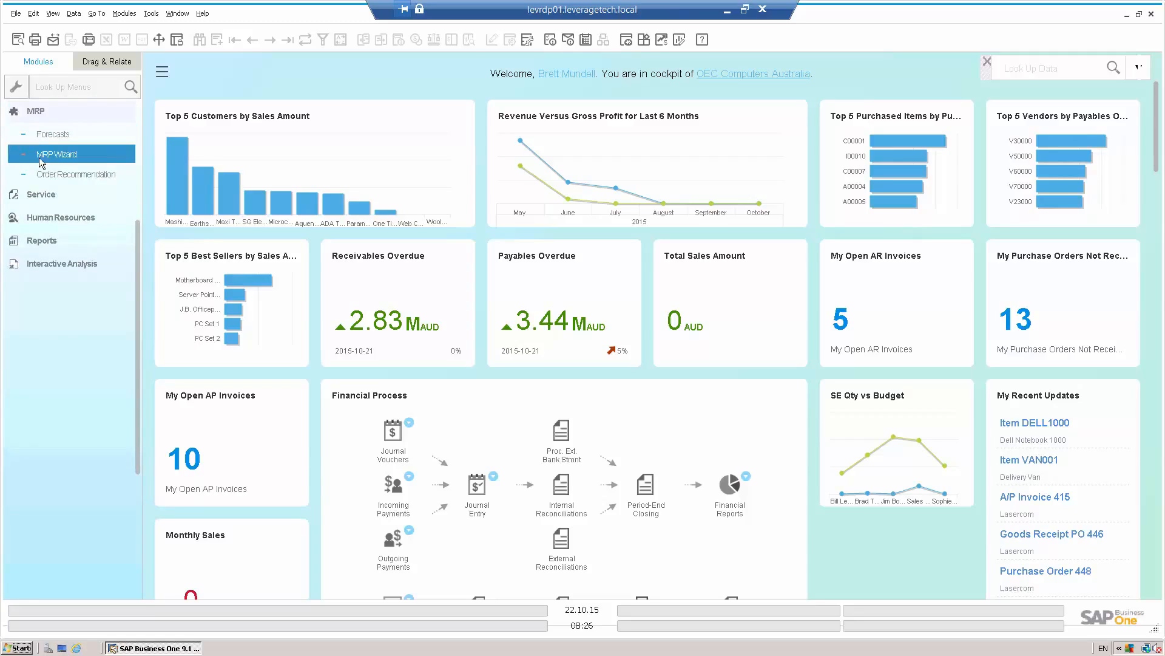
click(53, 131)
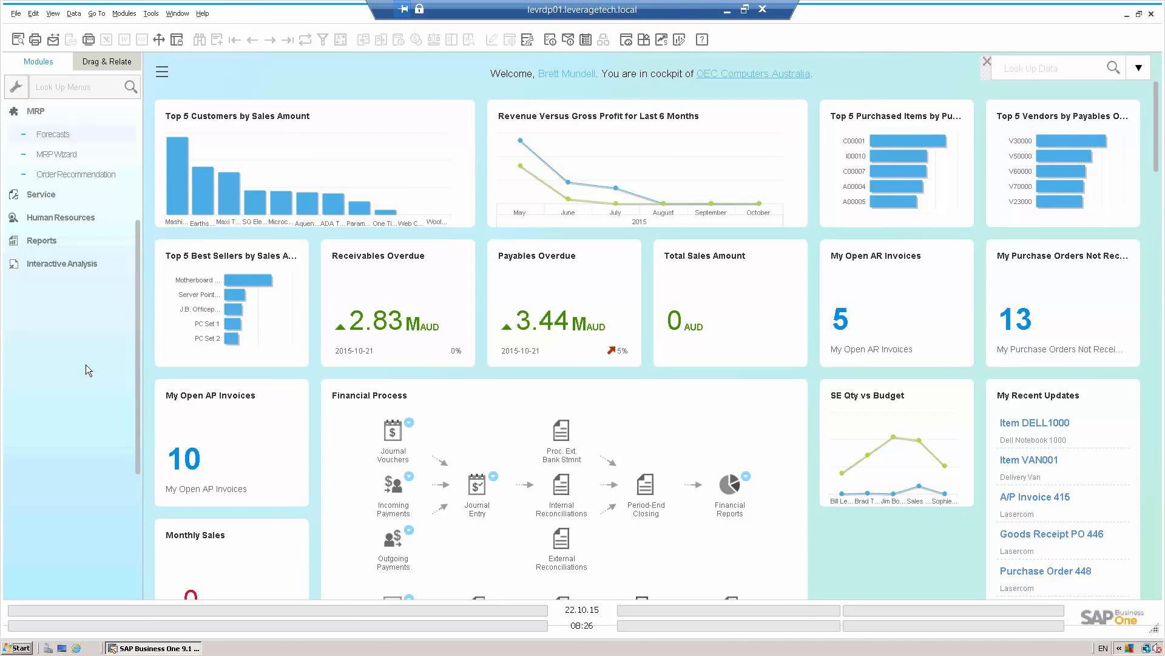
click(68, 157)
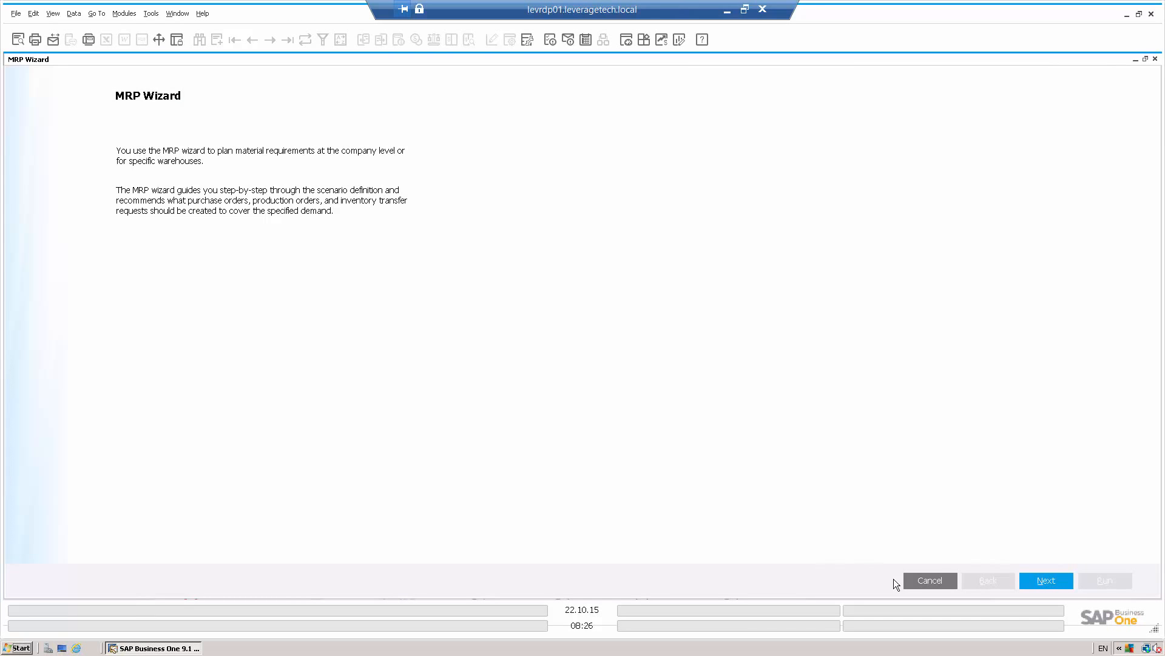
click(926, 581)
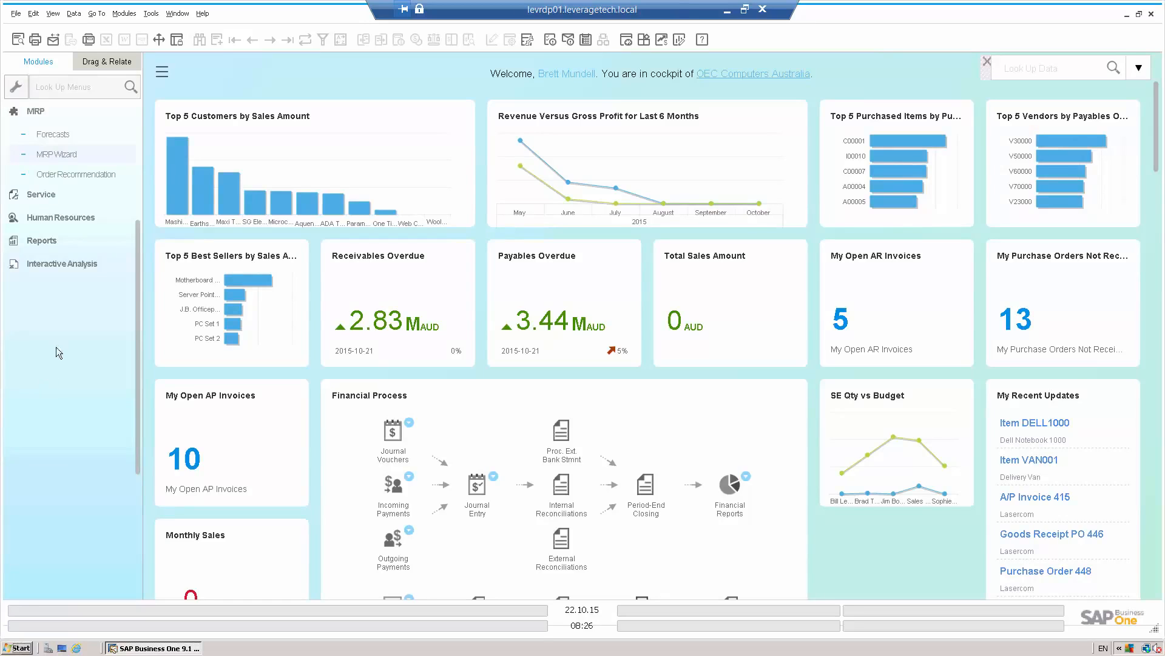
- Start a new service call for the Microchips printer with serial number A6-000001, chosen from the install base
click(55, 194)
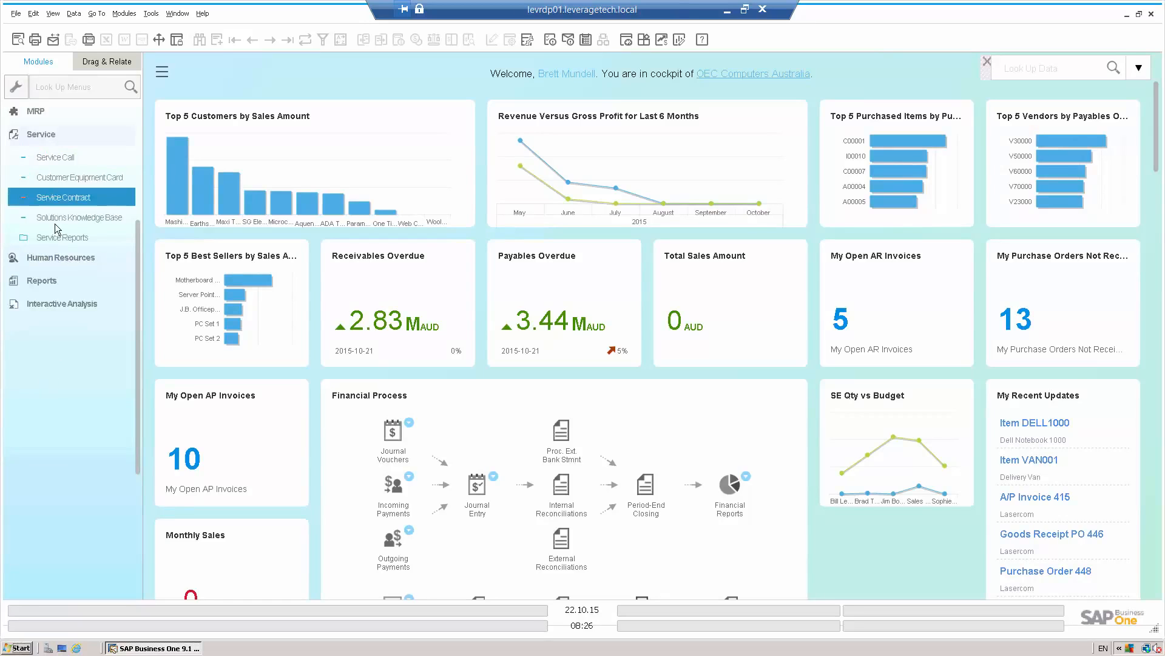
click(57, 135)
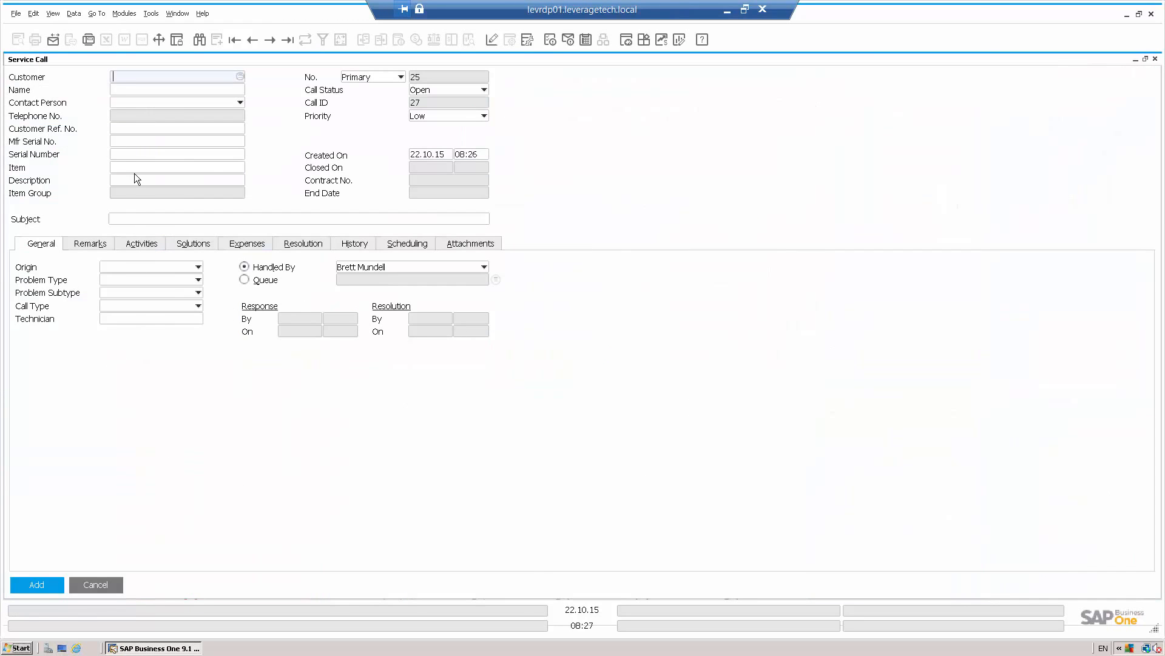
click(120, 89)
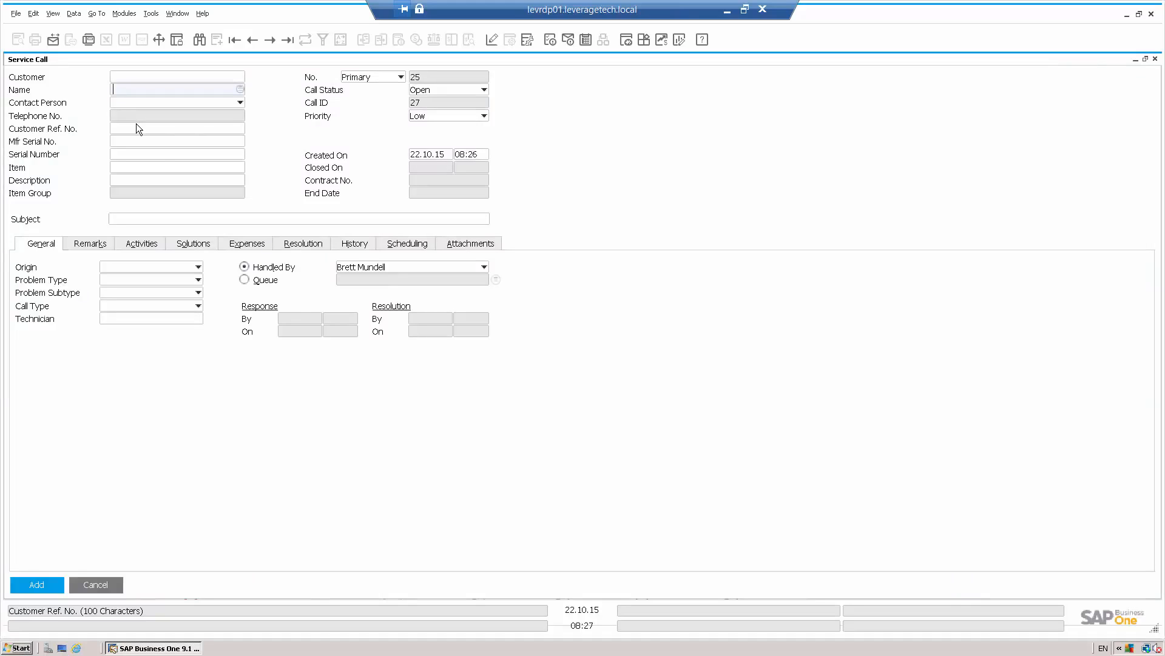
click(137, 154)
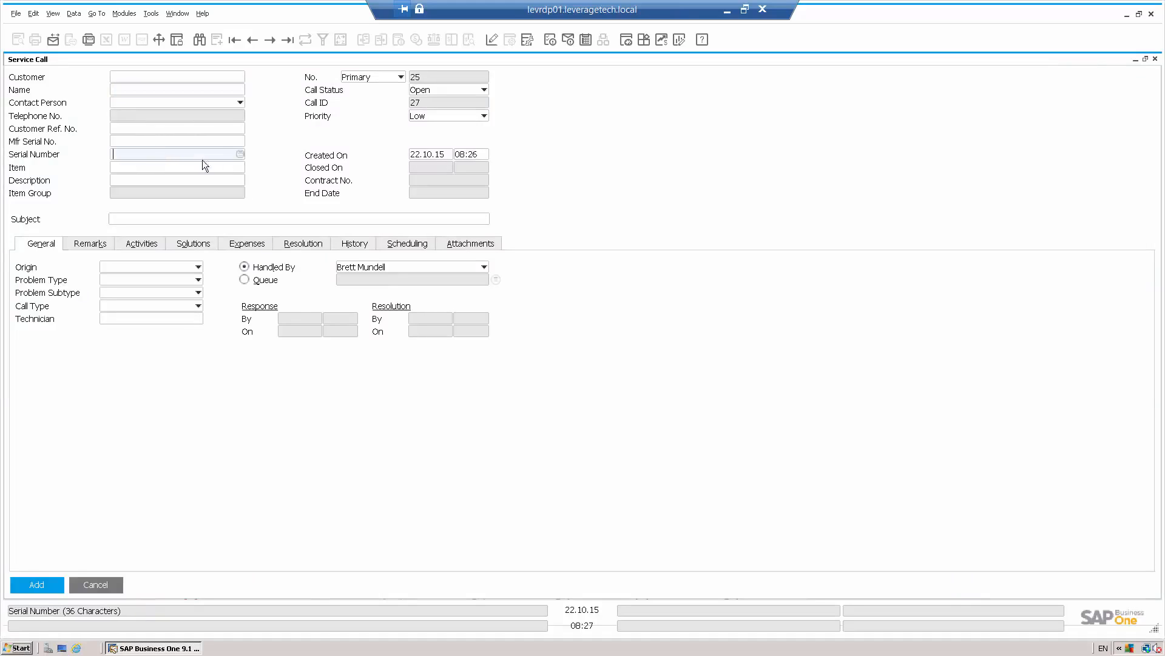
click(240, 153)
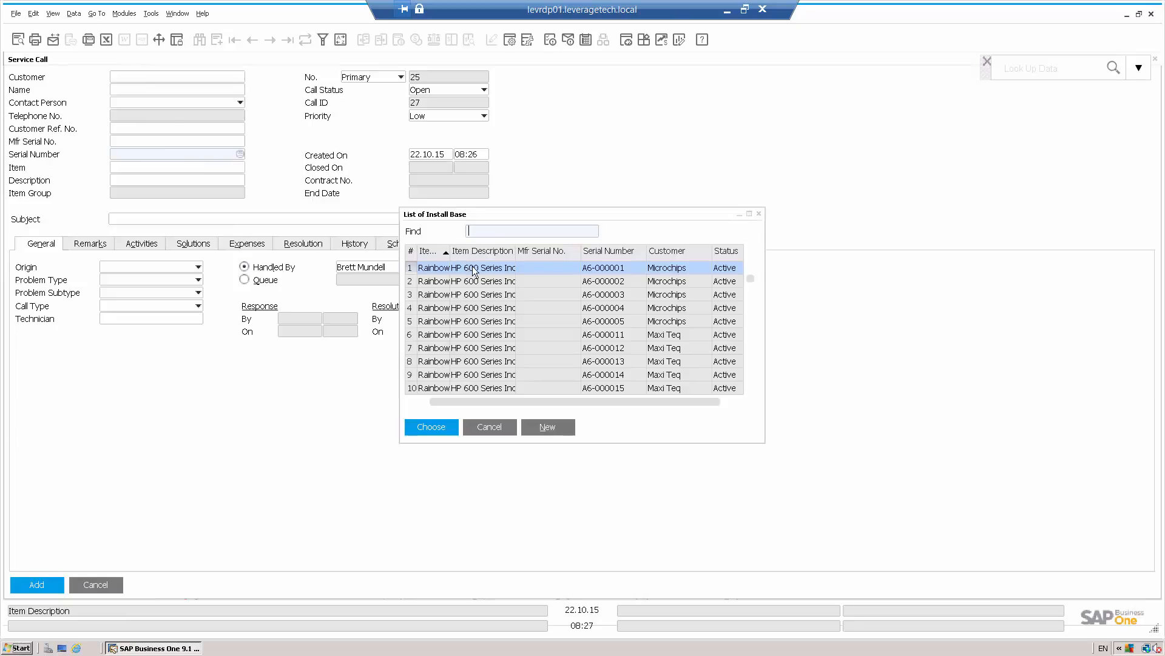
double_click(475, 269)
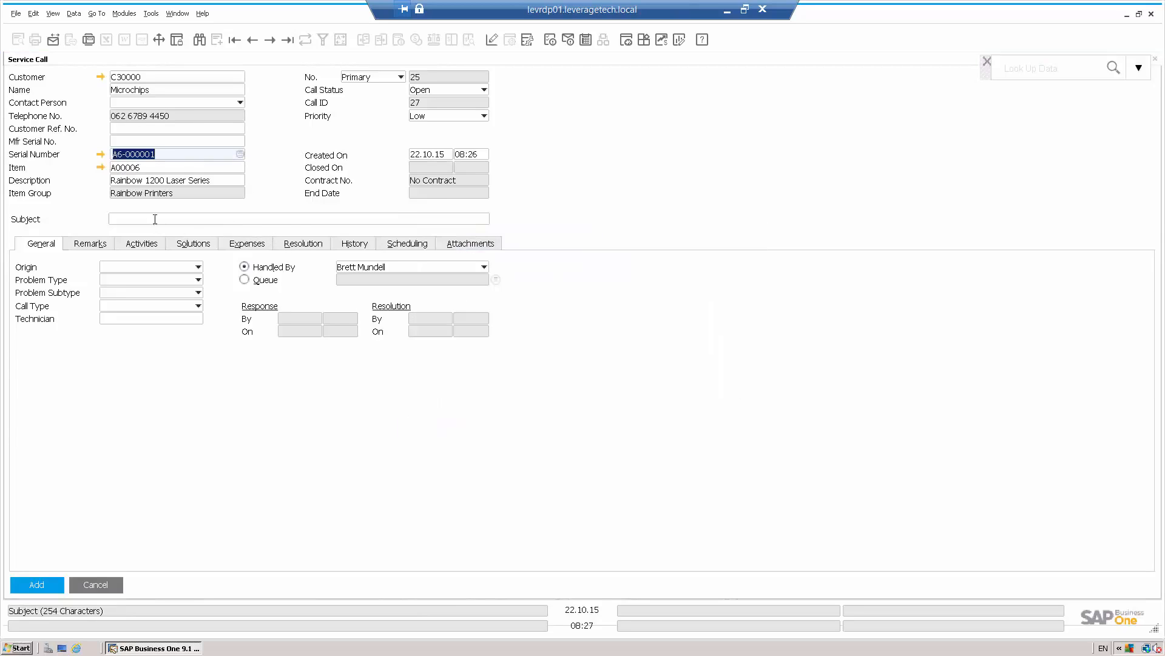
- Set the service call's subject to "No power to teh unit", its origin to E-Mail and its problem type to No Power
click(182, 219)
text(No p)
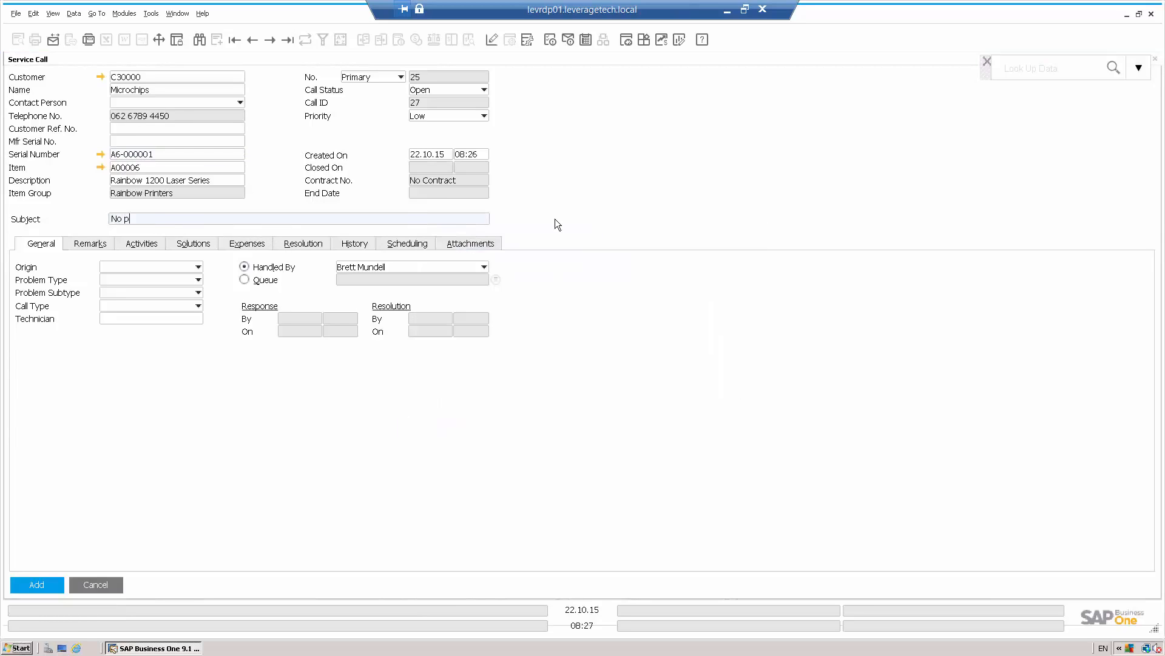
text(ower to teh unit)
click(188, 267)
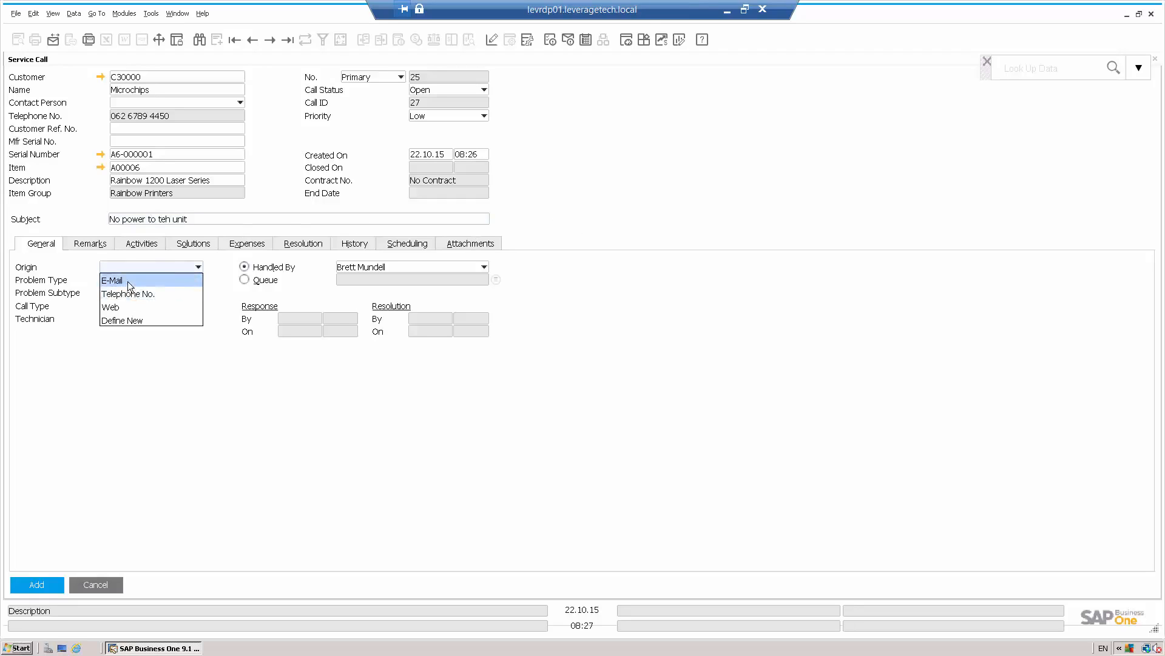
click(127, 281)
click(157, 280)
click(128, 294)
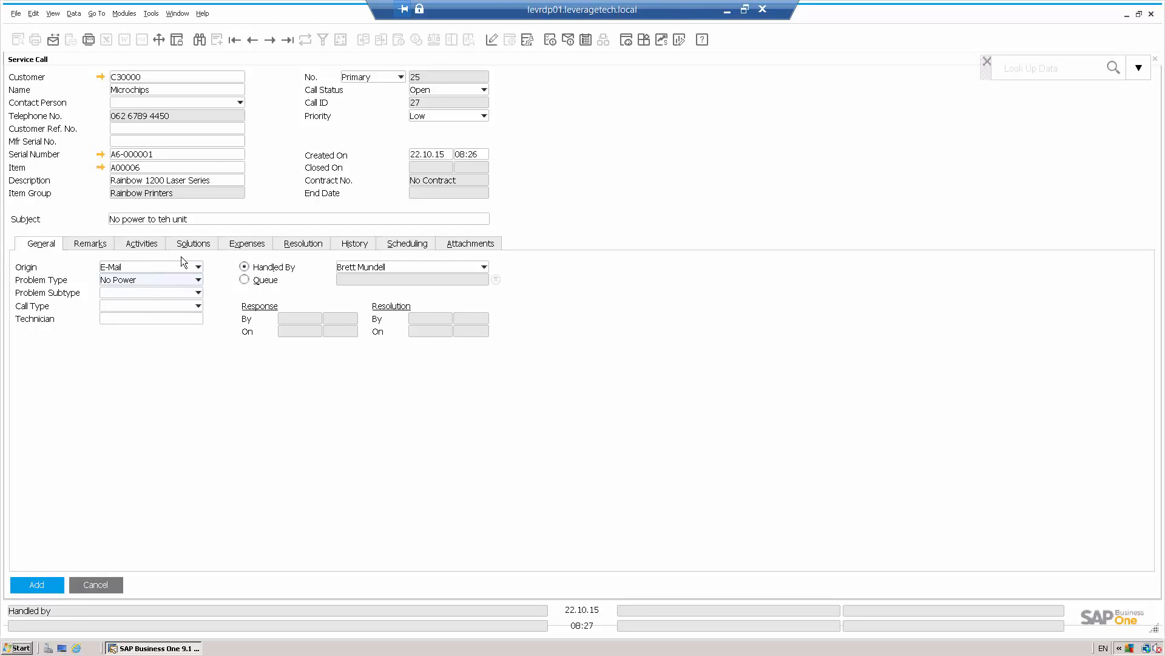
- Enter "No power to the unit" in the service call's remarks
click(95, 243)
click(95, 282)
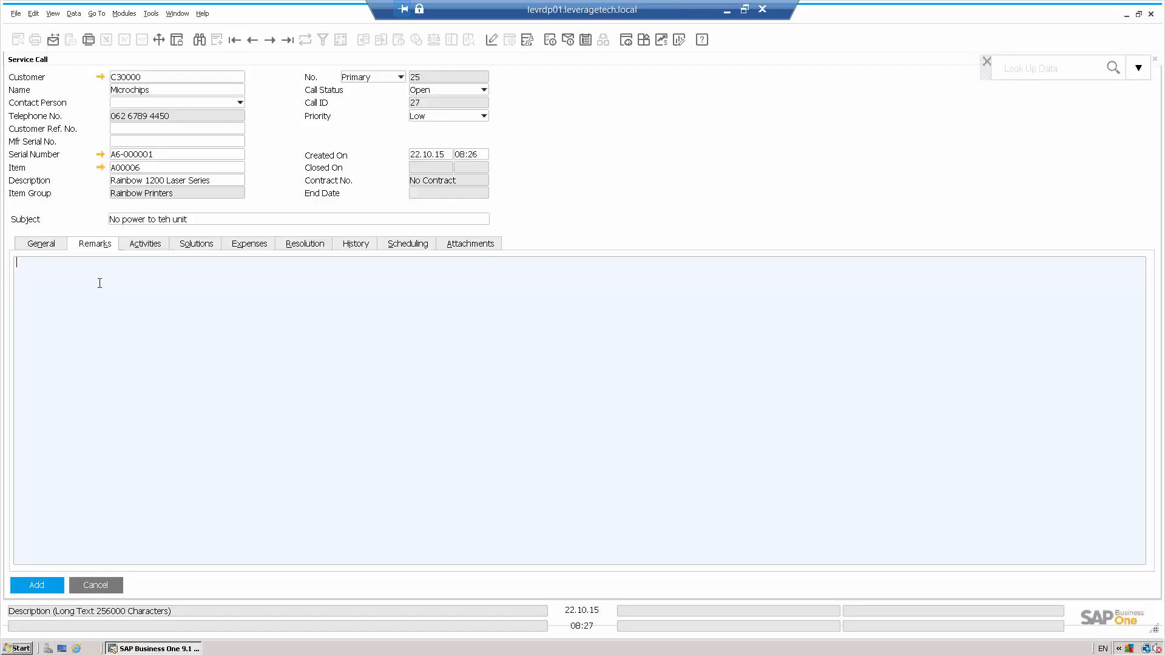
text(No power tp)
key(BackSpace)
key(BackSpace)
text(o th)
text(e unit)
- Review the service call's activities and general data, and discard the call without adding it
click(145, 244)
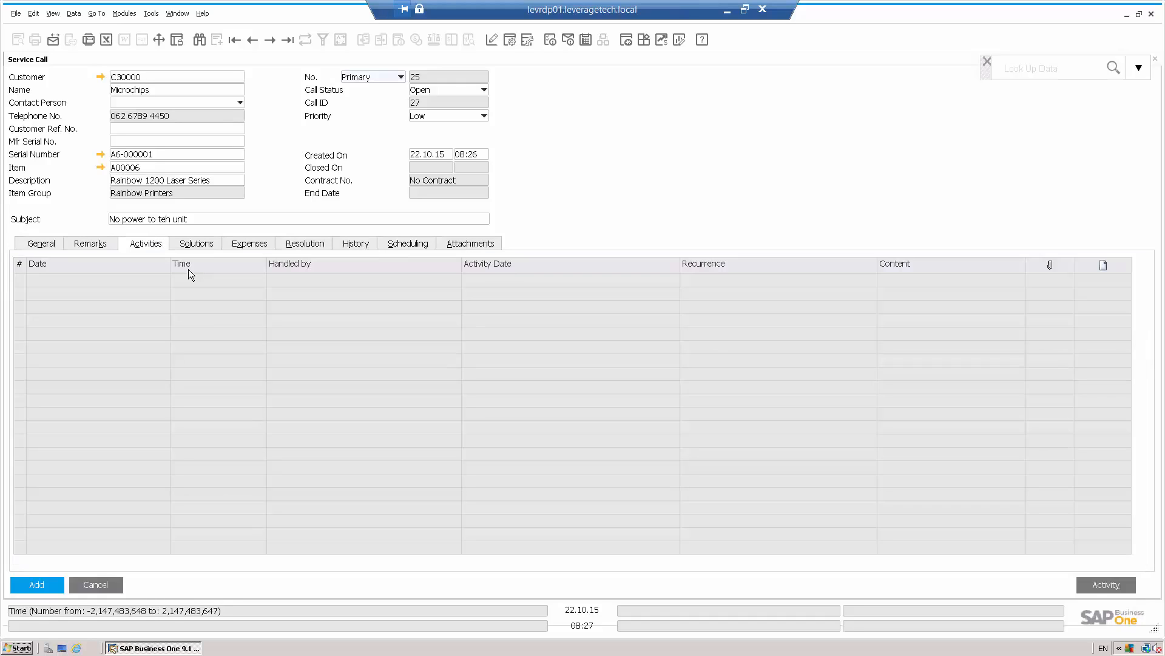
click(50, 245)
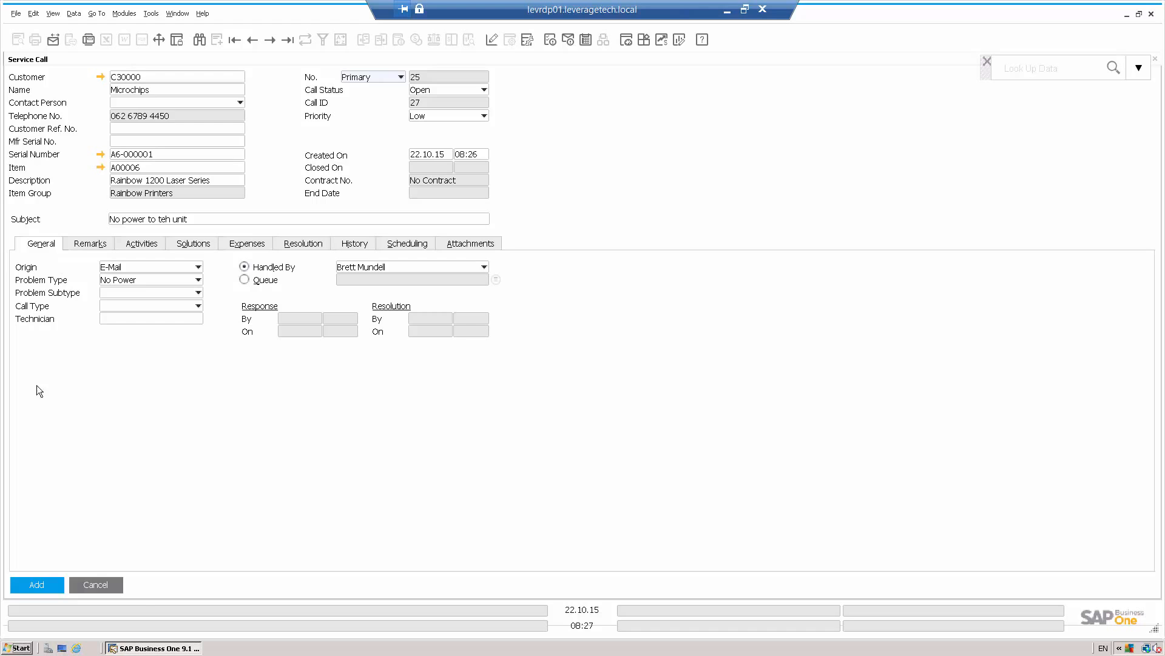
click(111, 589)
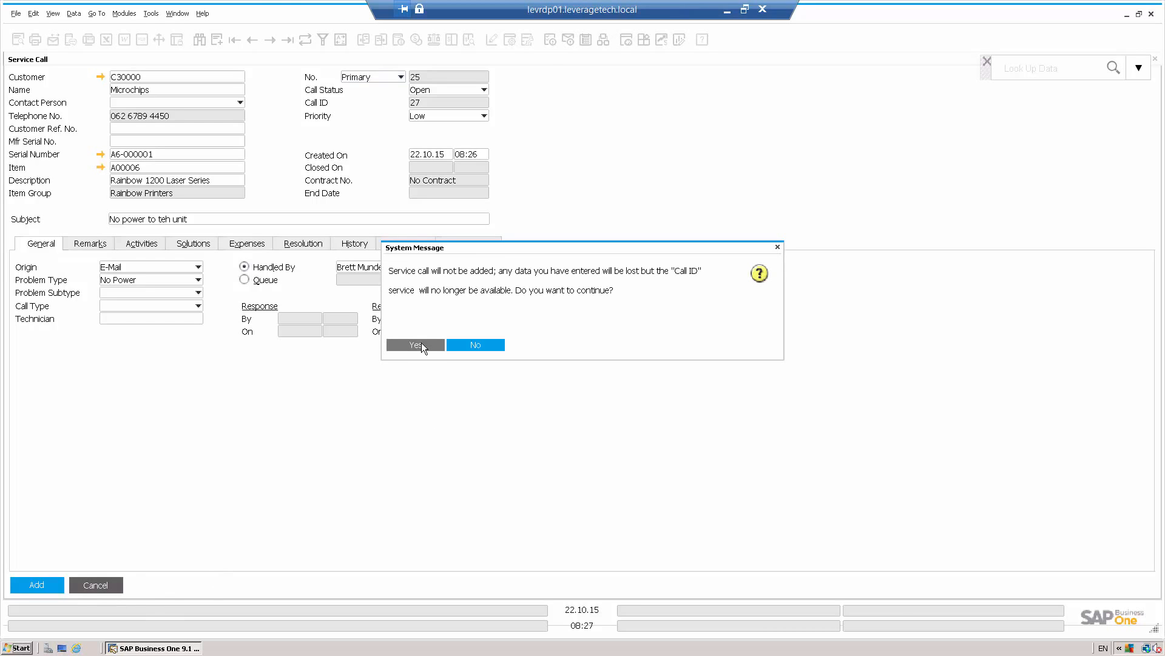
click(423, 343)
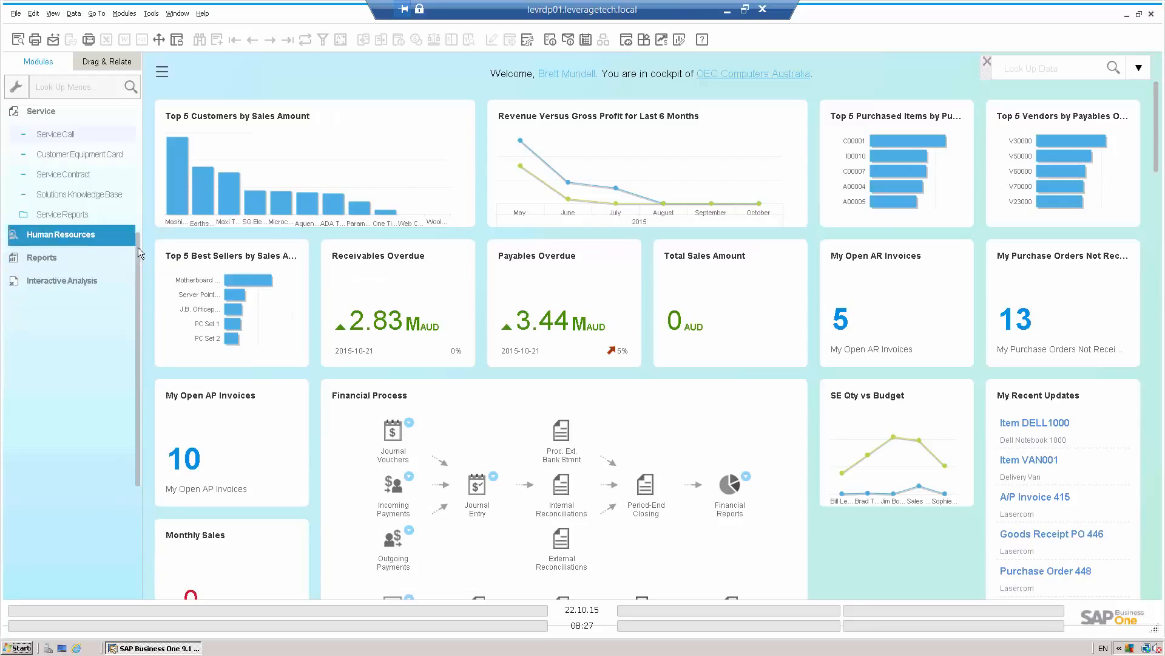
- Collapse the Service module and return to the start of the module list
scroll(139, 151, up, 3)
scroll(135, 158, up, 3)
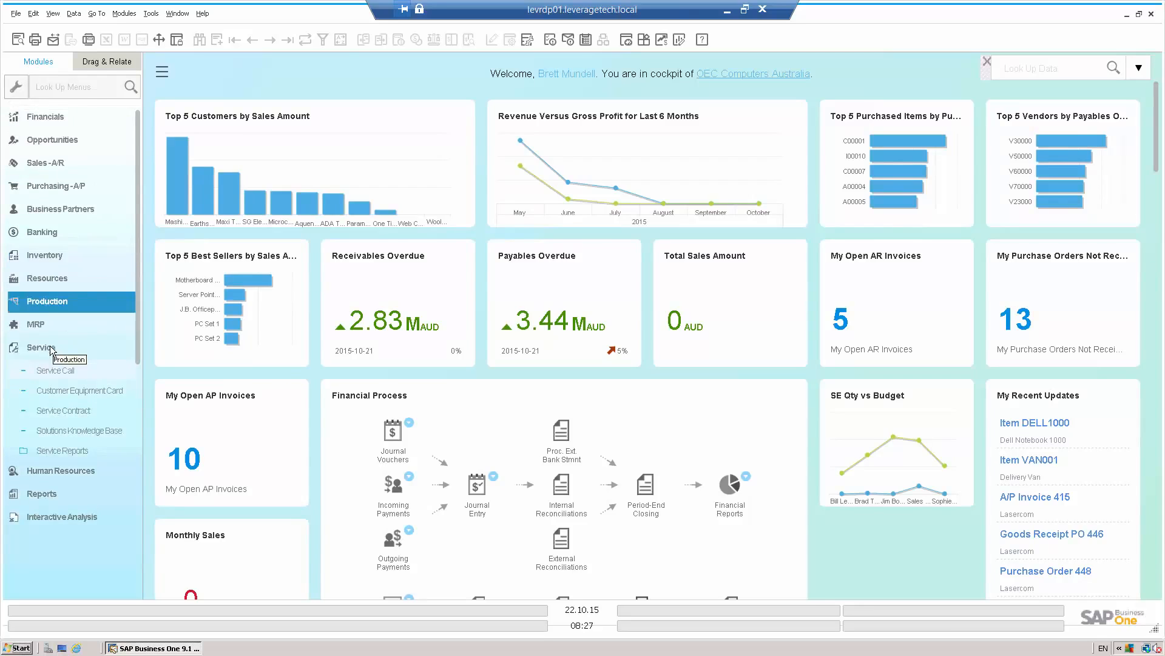
click(85, 338)
scroll(138, 227, up, 1)
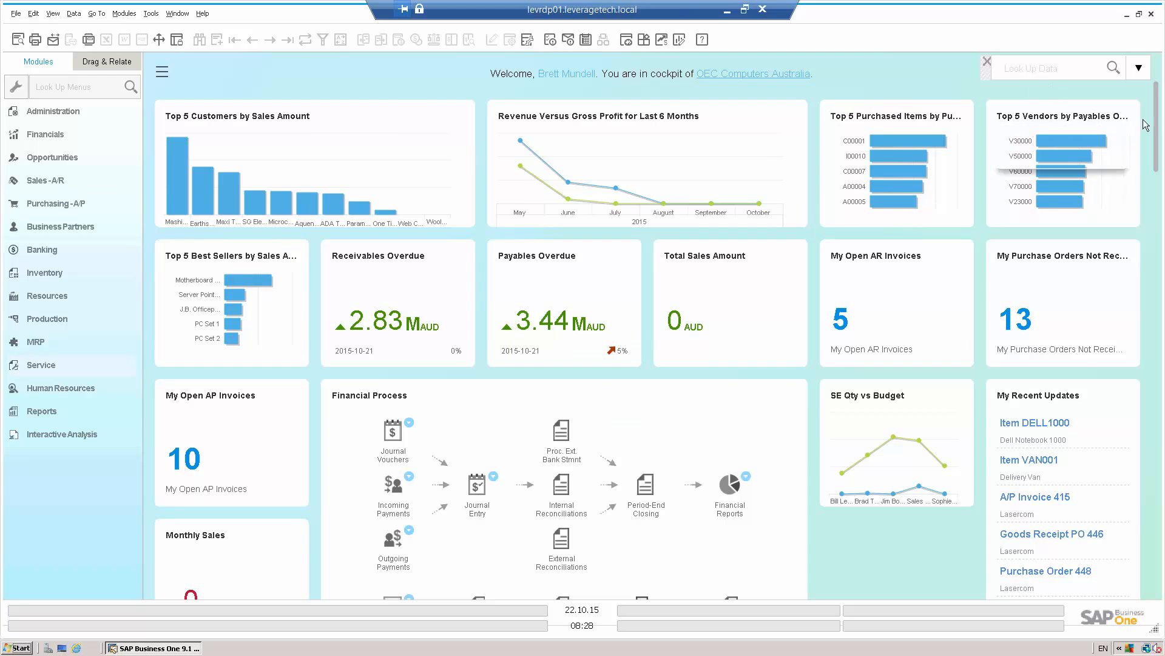
mouse_move(1159, 129)
mouse_down()
mouse_move(1160, 229)
mouse_move(1159, 126)
mouse_up()
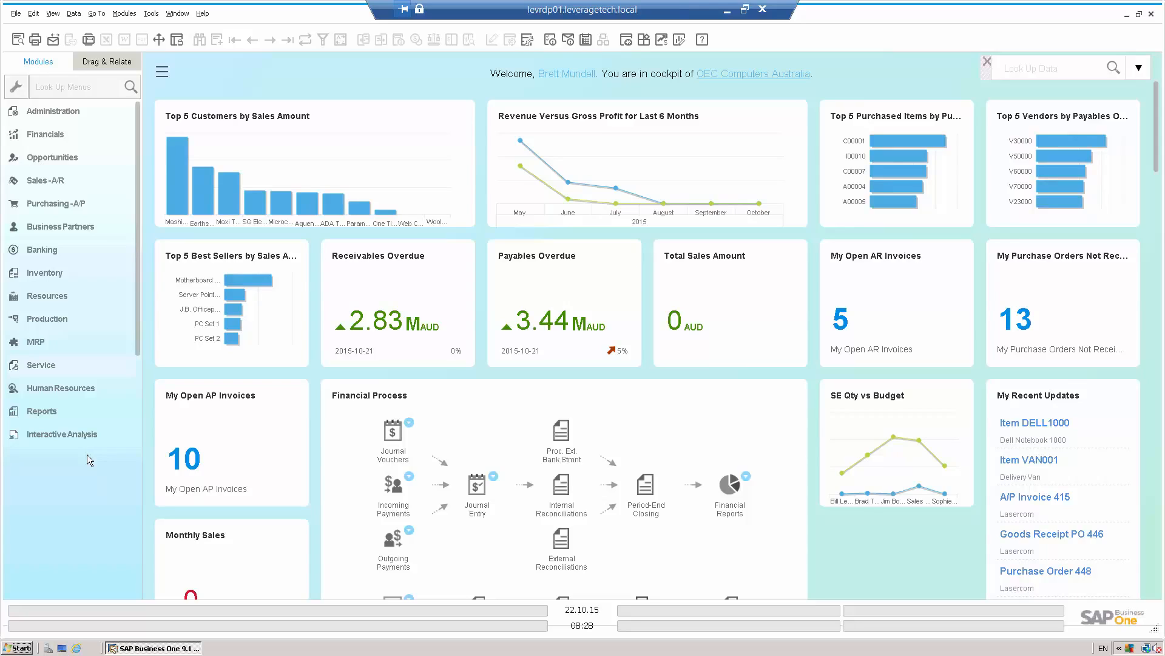
- Open the Sales Revenue Analysis interactive report in Excel and add Revenue (System Currency) to the PivotTable and chart values
click(59, 434)
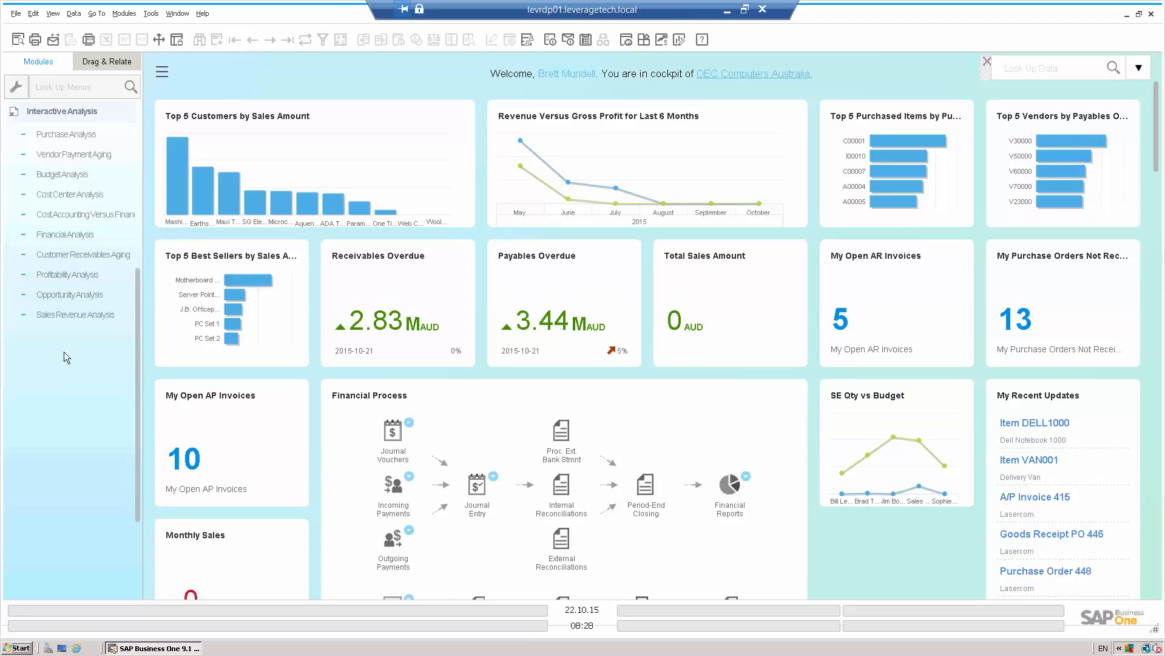
click(70, 316)
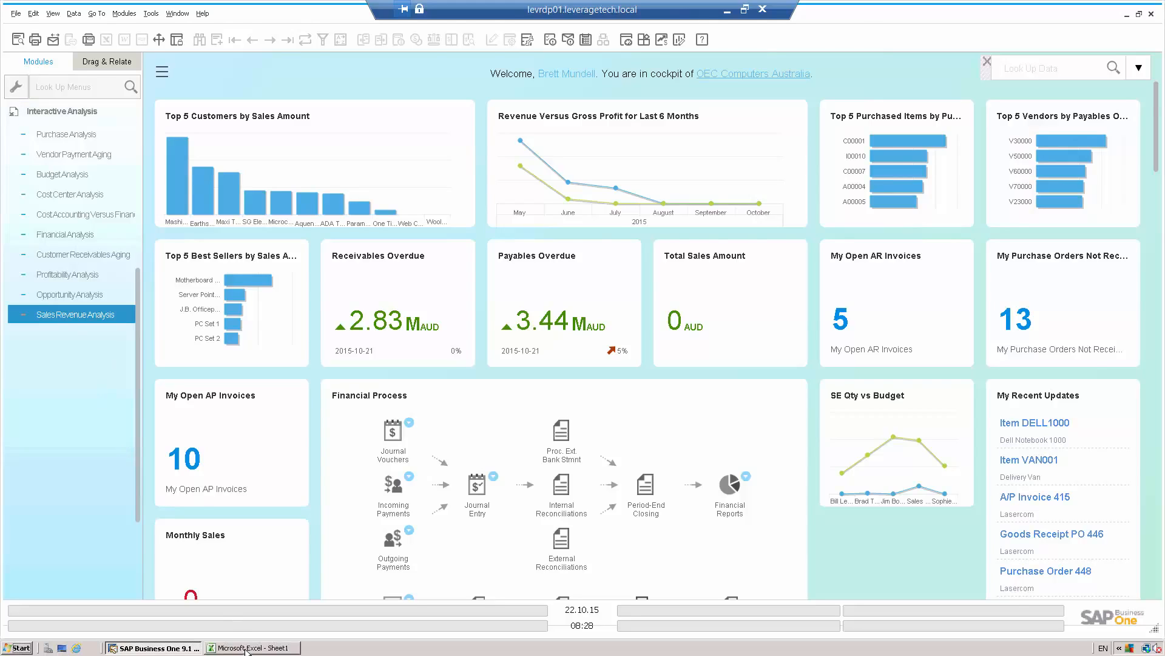
click(246, 648)
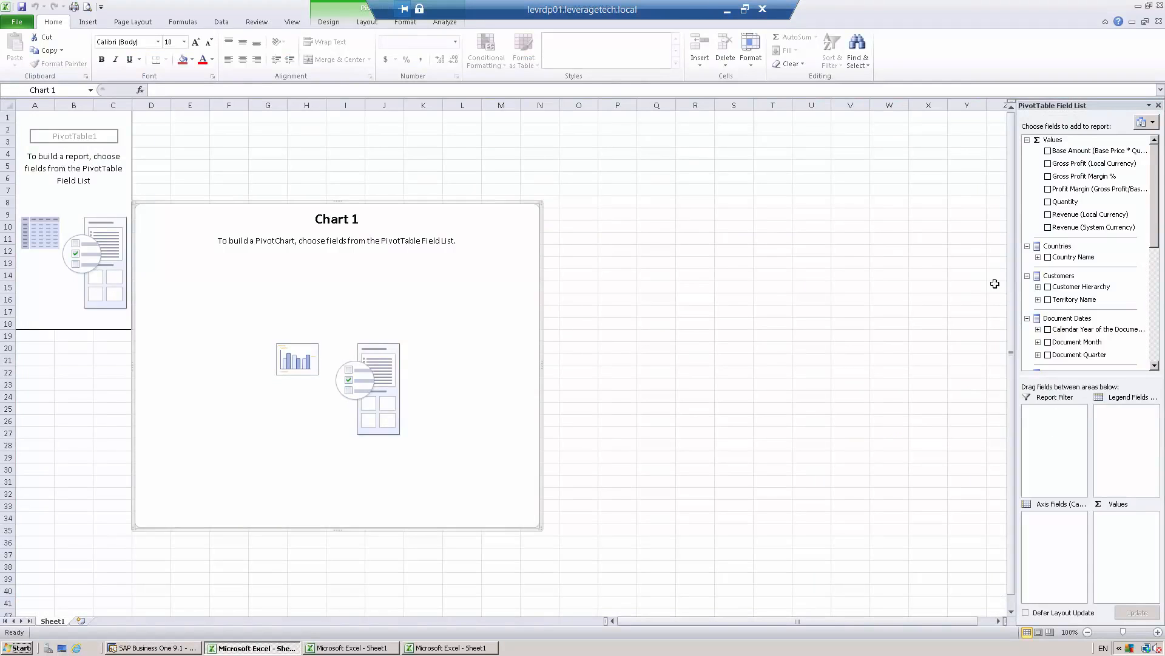
click(1062, 228)
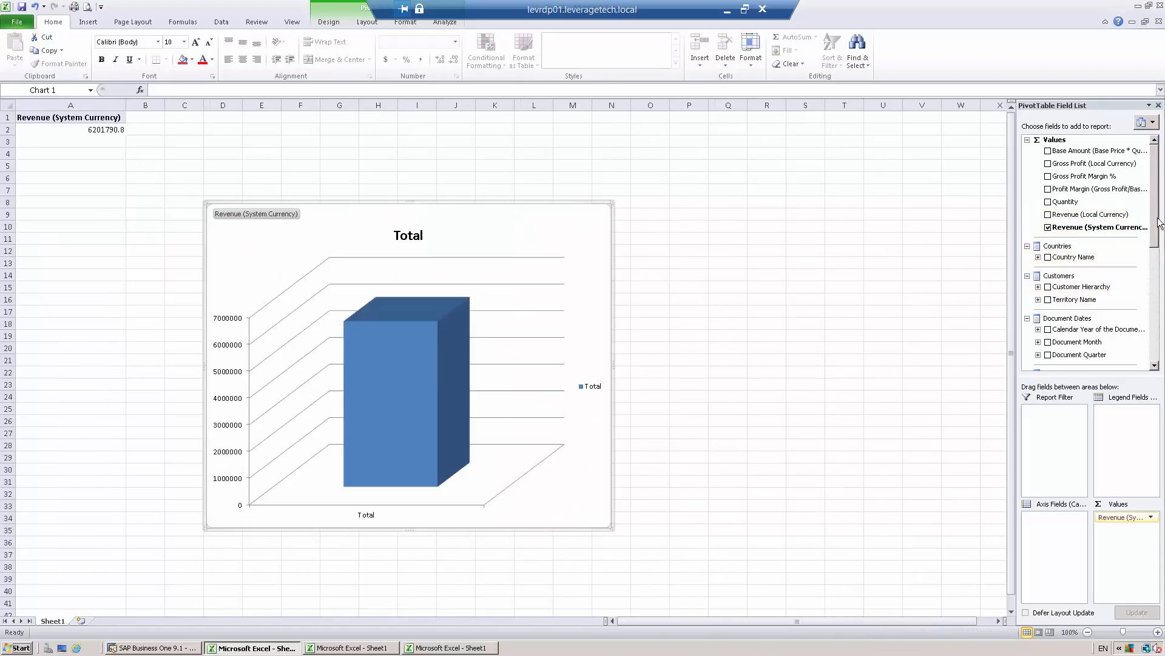
- Break the PivotTable revenue down by Items and set Due Month and Sales Employee Name as report filters
drag(1156, 225, 1155, 316)
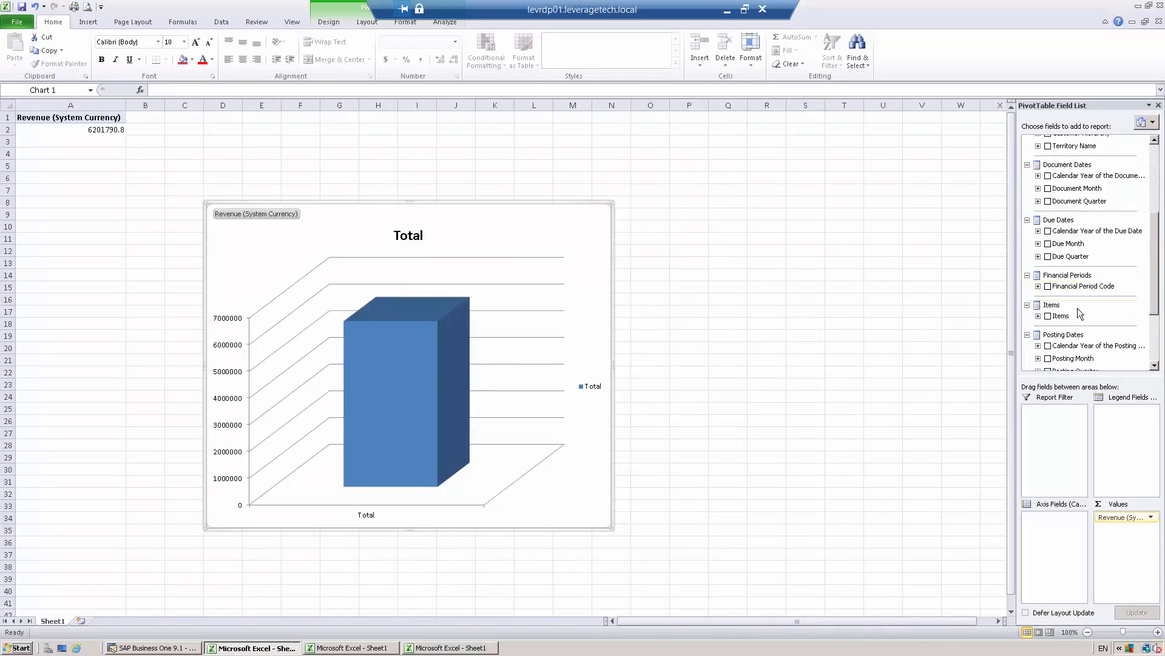
click(1047, 316)
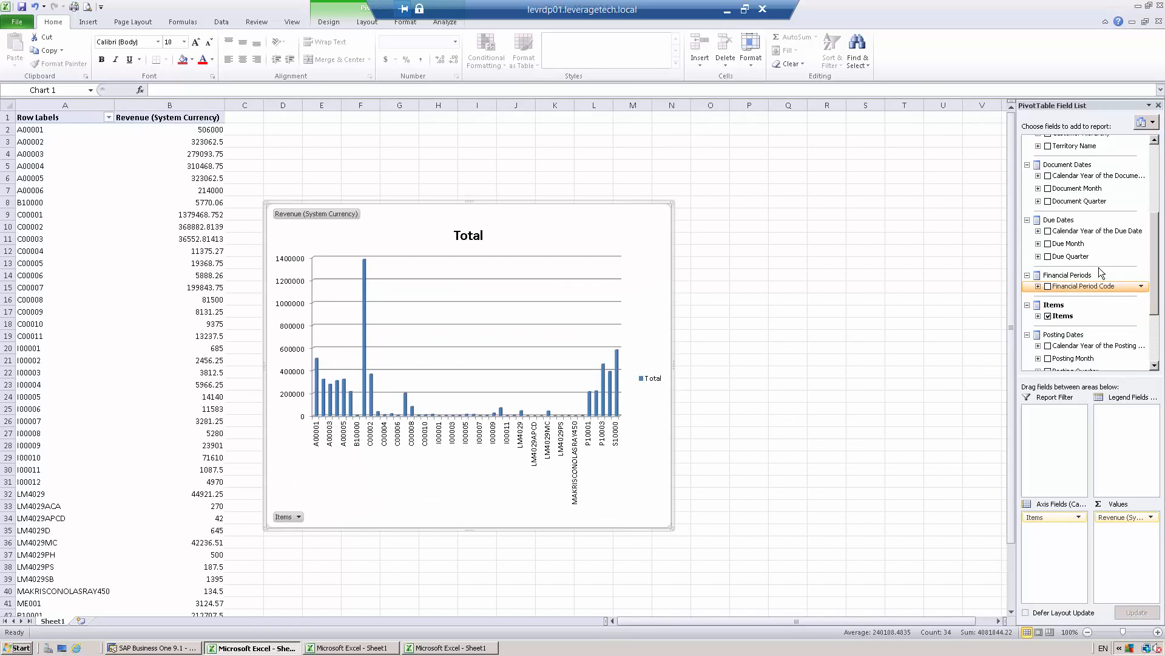
click(1048, 244)
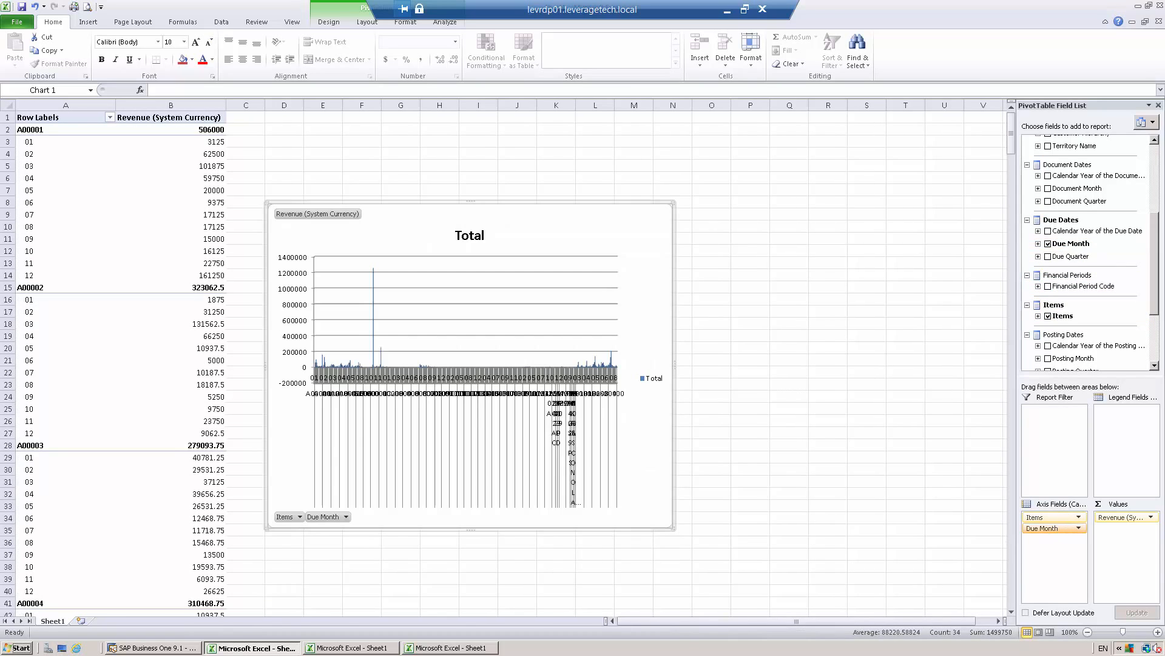
drag(1049, 528, 1046, 429)
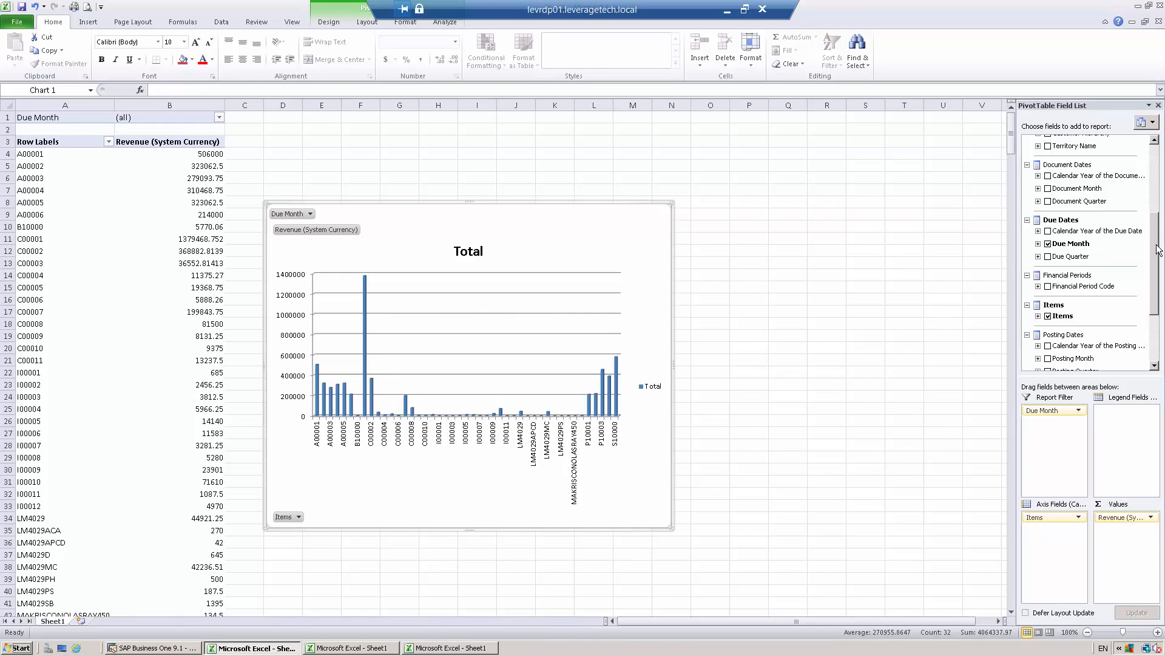
scroll(1157, 247, down, 3)
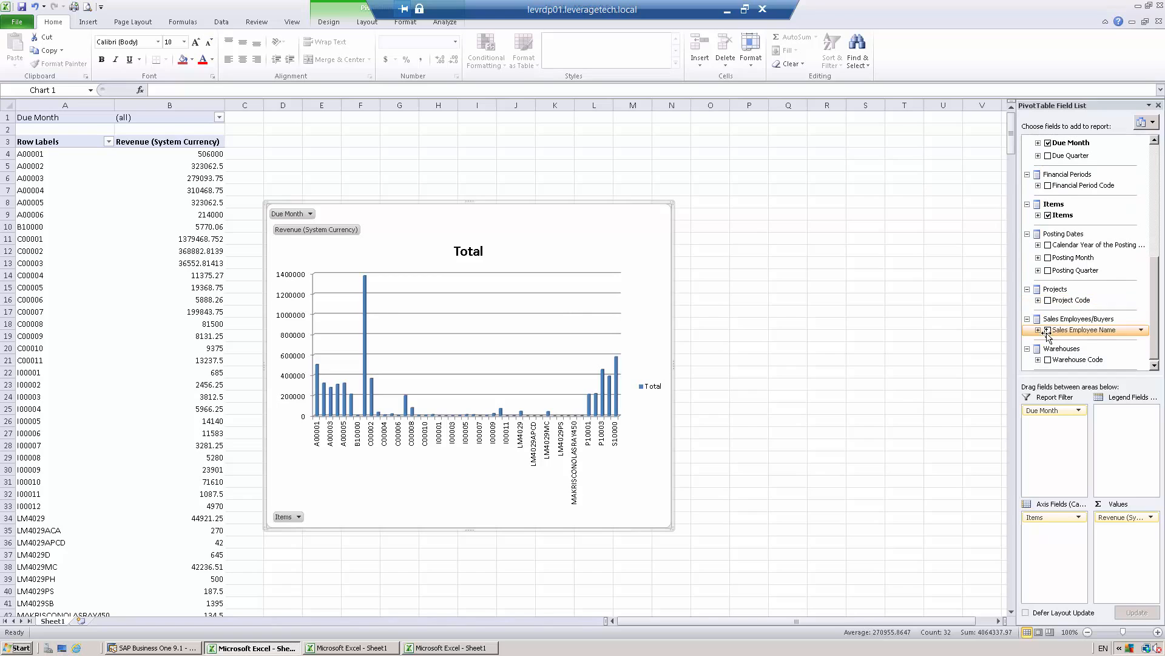
drag(1048, 334, 1052, 528)
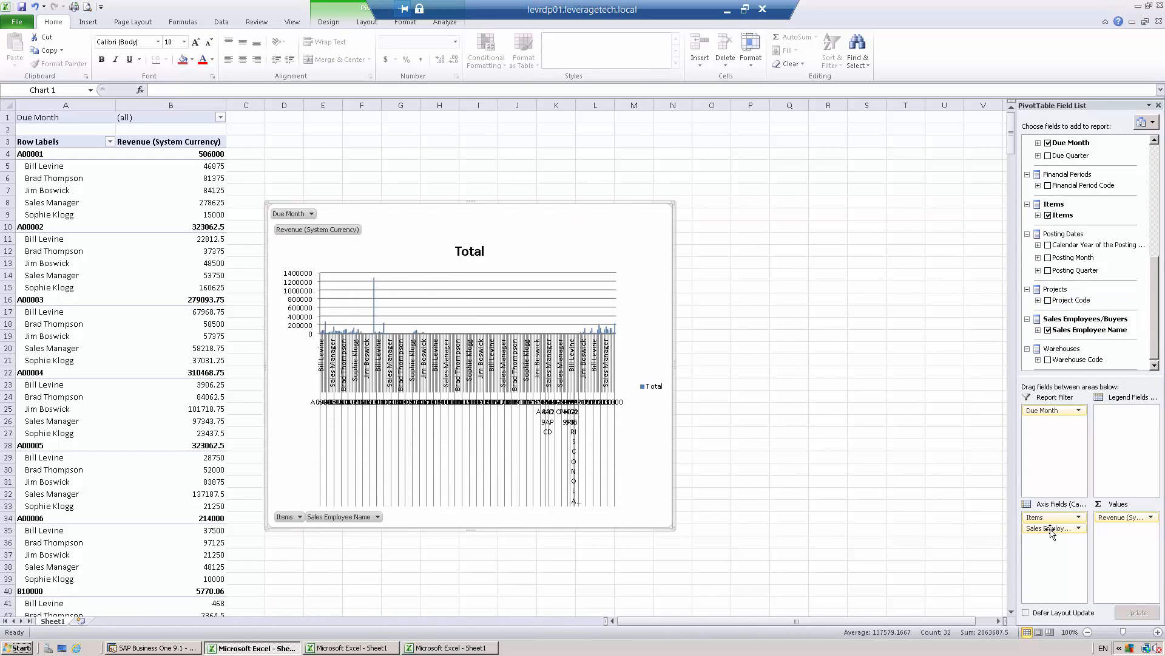
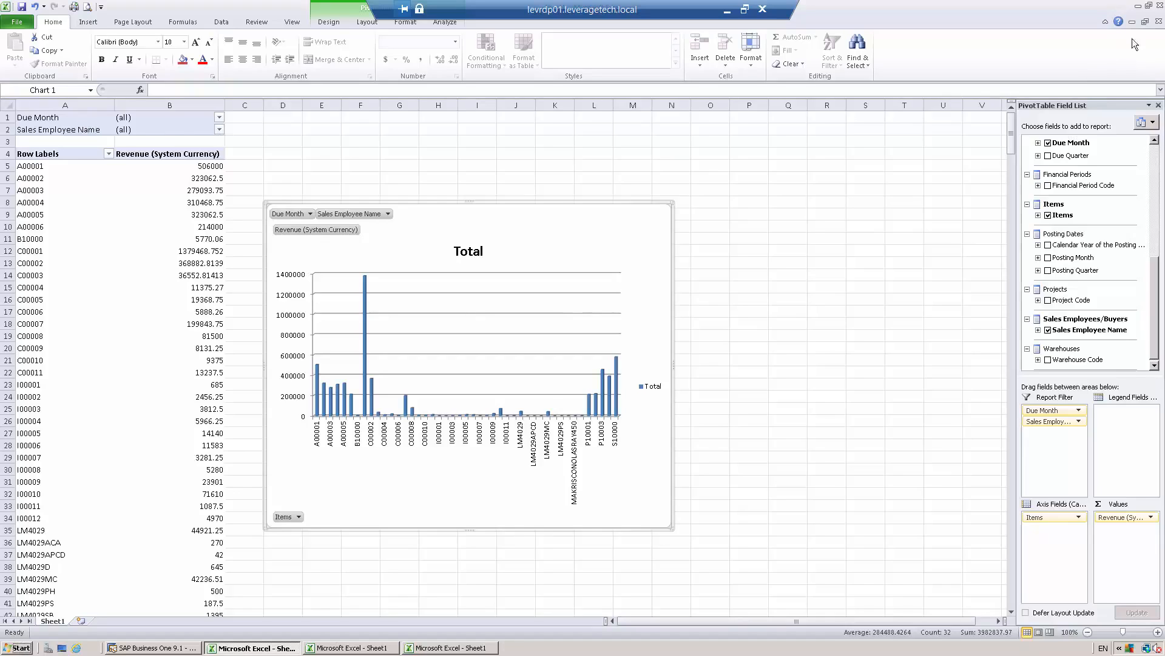
- Close the interactive analysis workbooks without saving and switch back to SAP Business One
click(1160, 22)
click(590, 337)
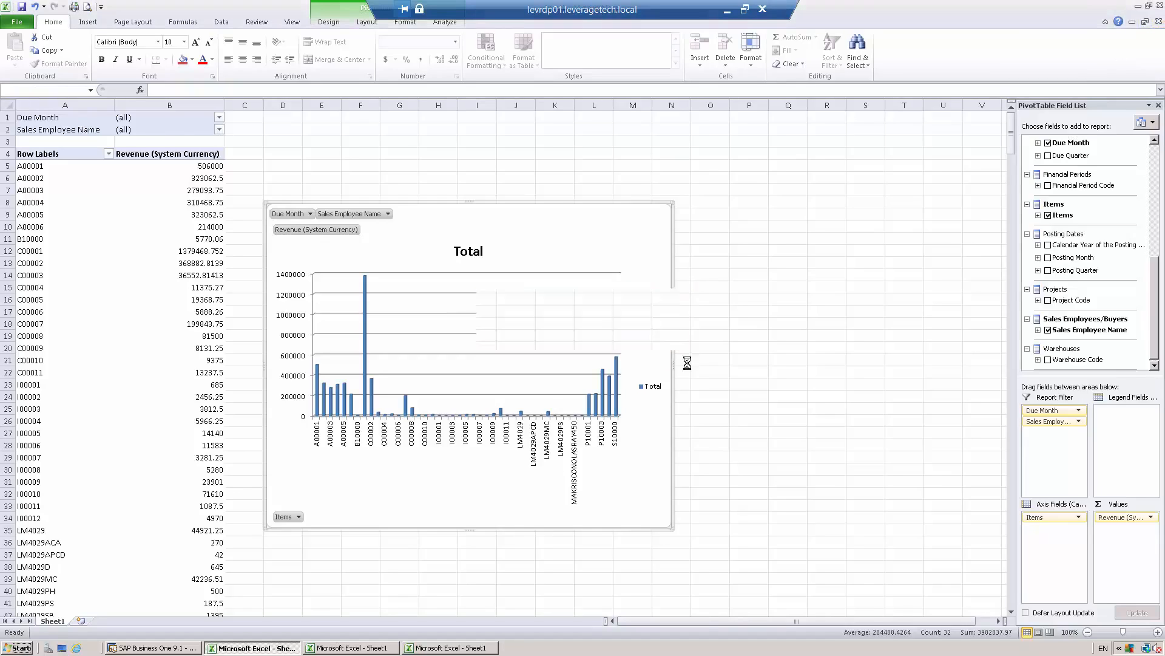
click(1161, 7)
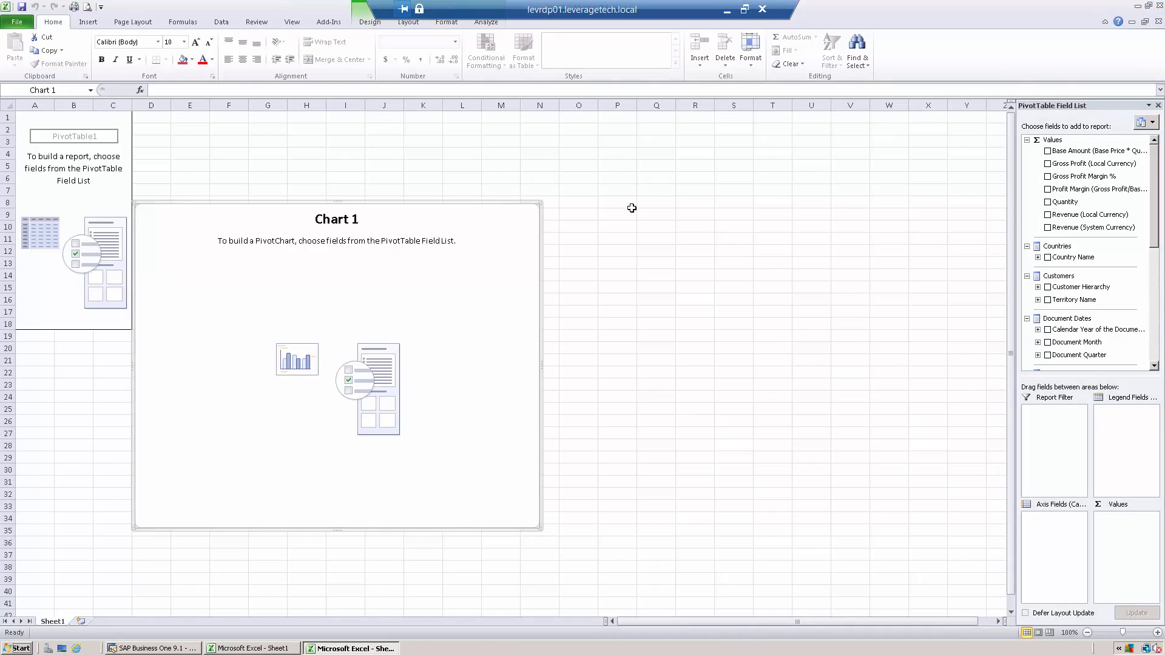
click(1159, 22)
click(582, 337)
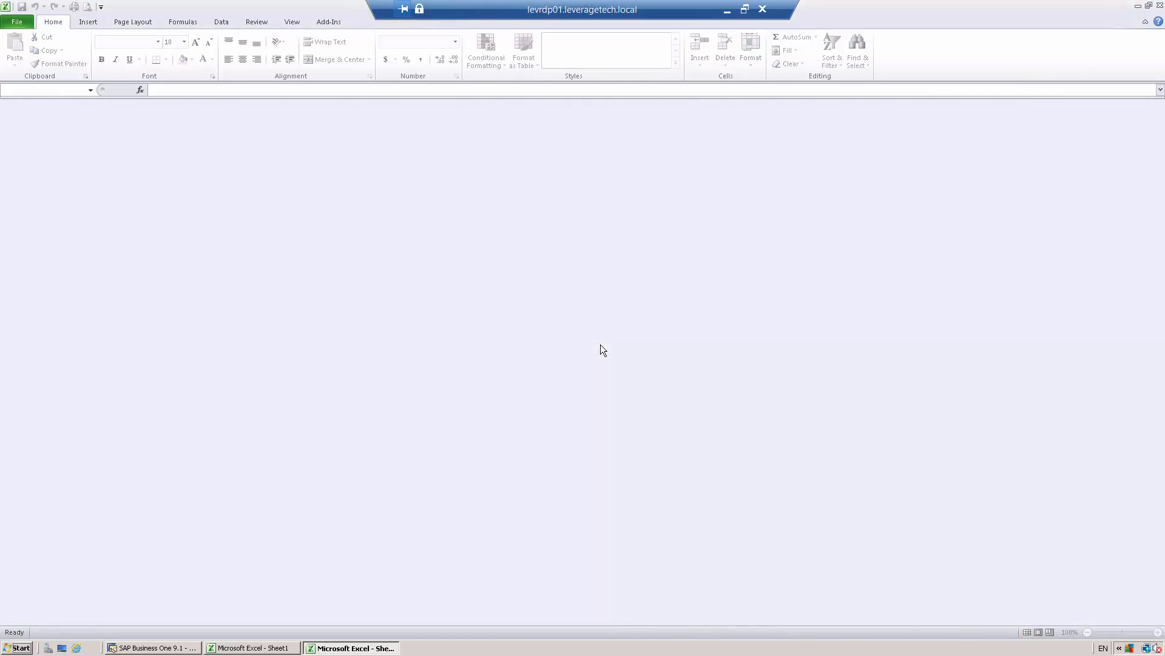
click(1160, 5)
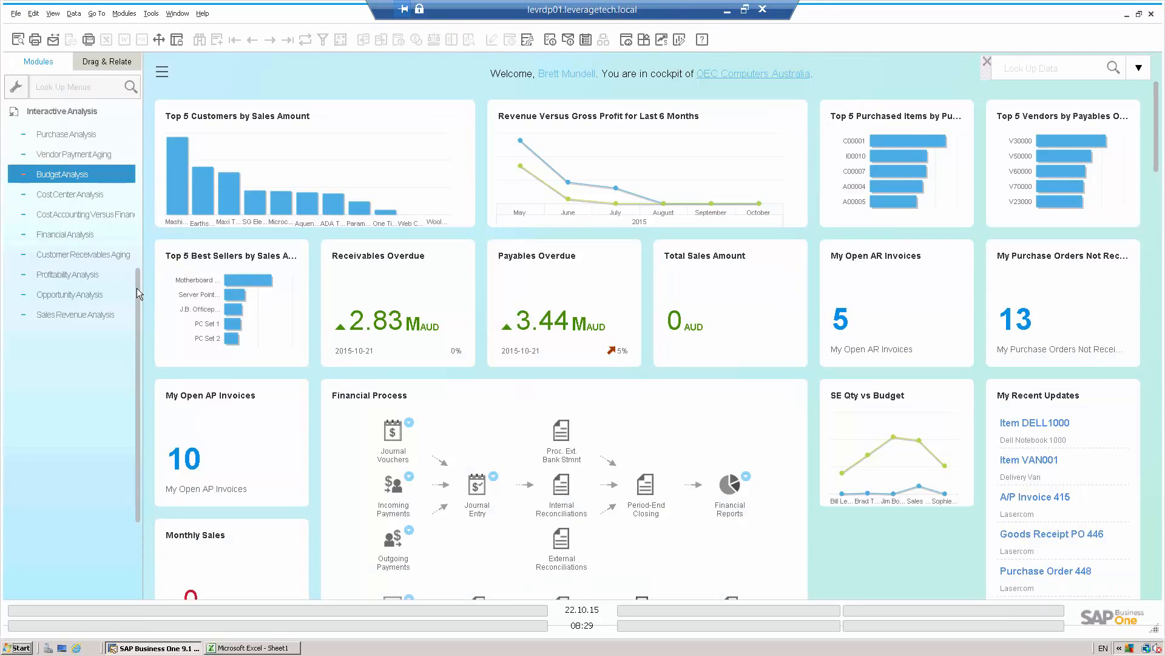
- Find the Earthshaker Corporation record in Business Partner Master Data by searching the name "earth"
drag(138, 286, 139, 120)
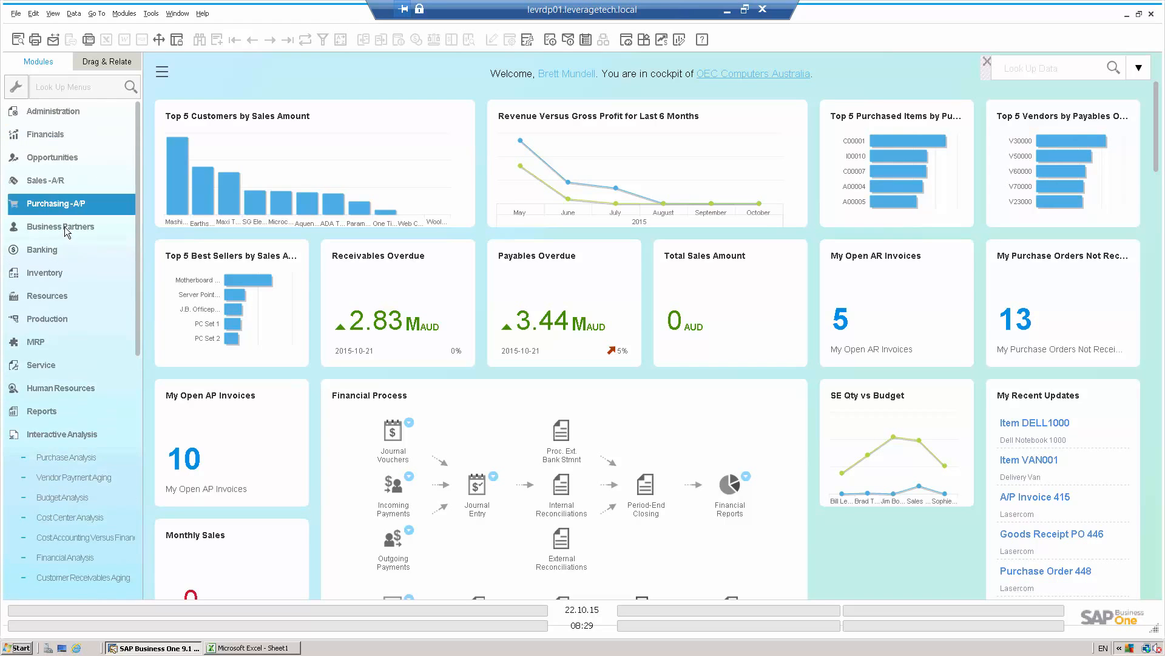
click(64, 228)
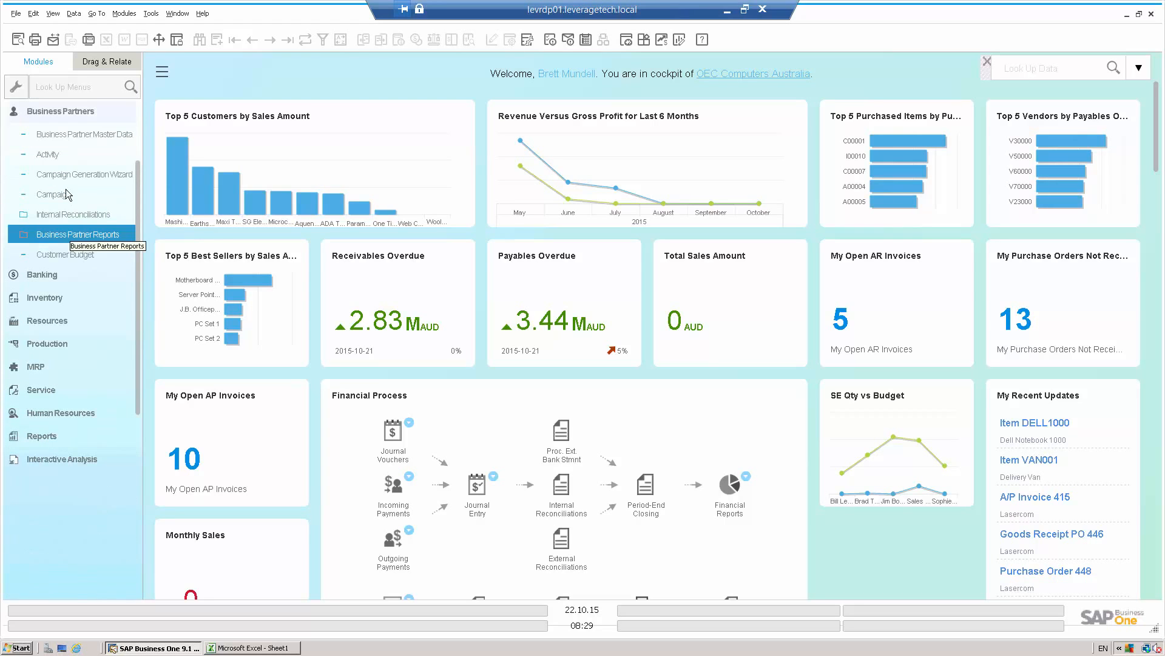
click(67, 135)
key(Tab)
text(e)
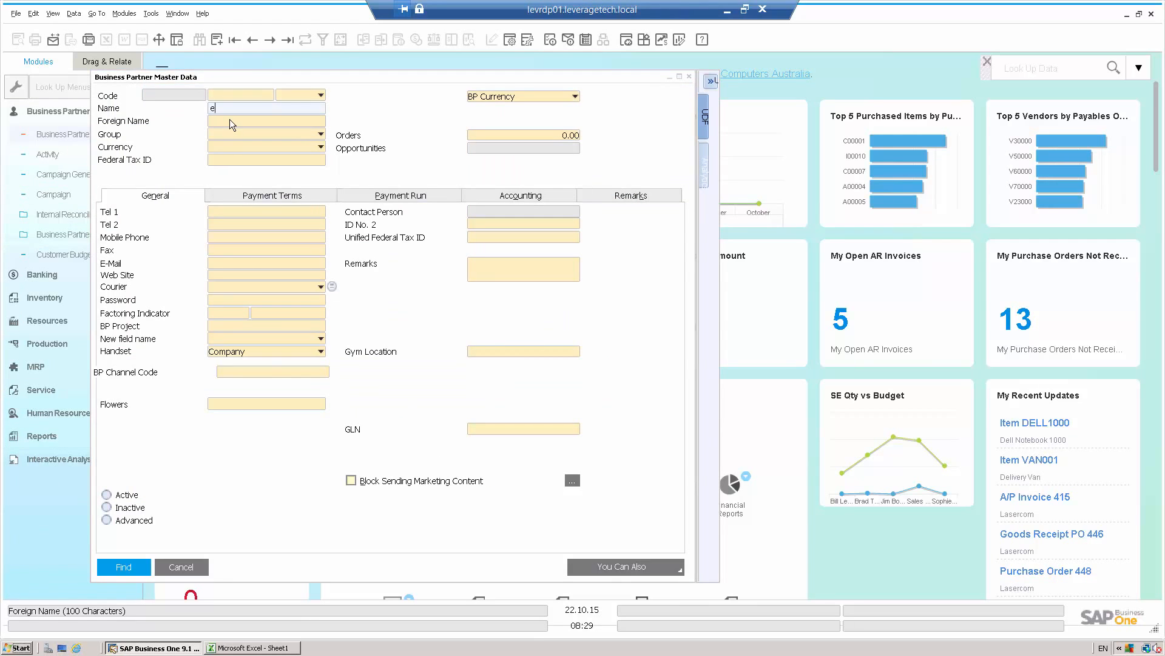
text(arth)
key(Return)
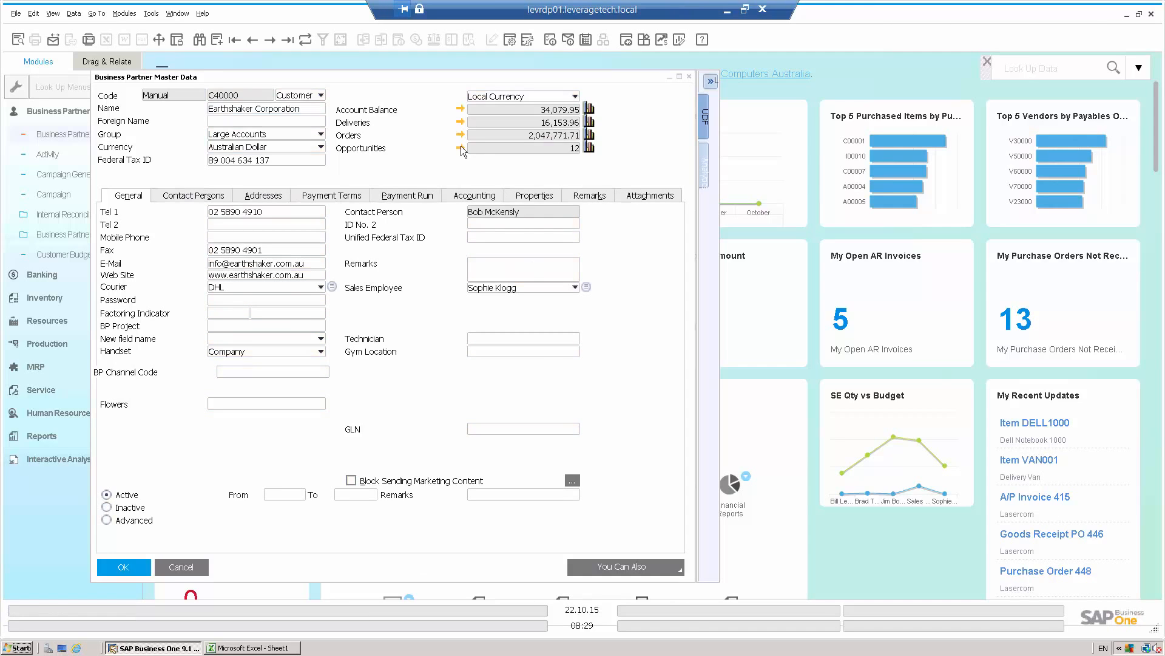
- Examine the customer's detailed sales analysis report and the Customer Item Group analytics, and close the business partner record
click(589, 110)
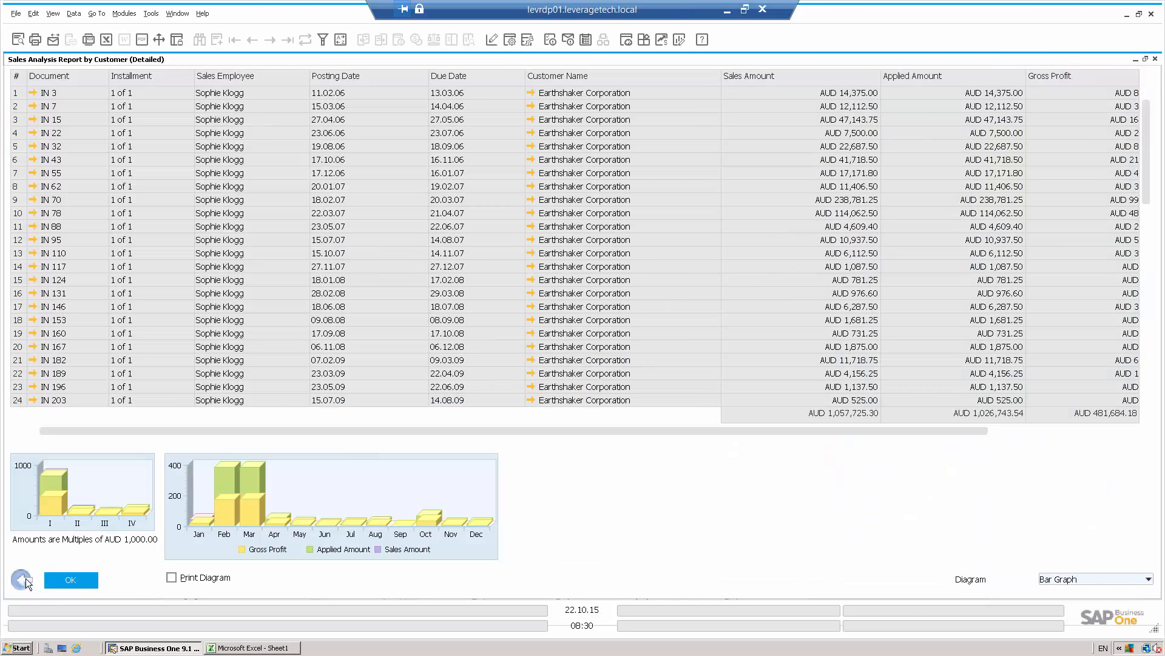
click(23, 578)
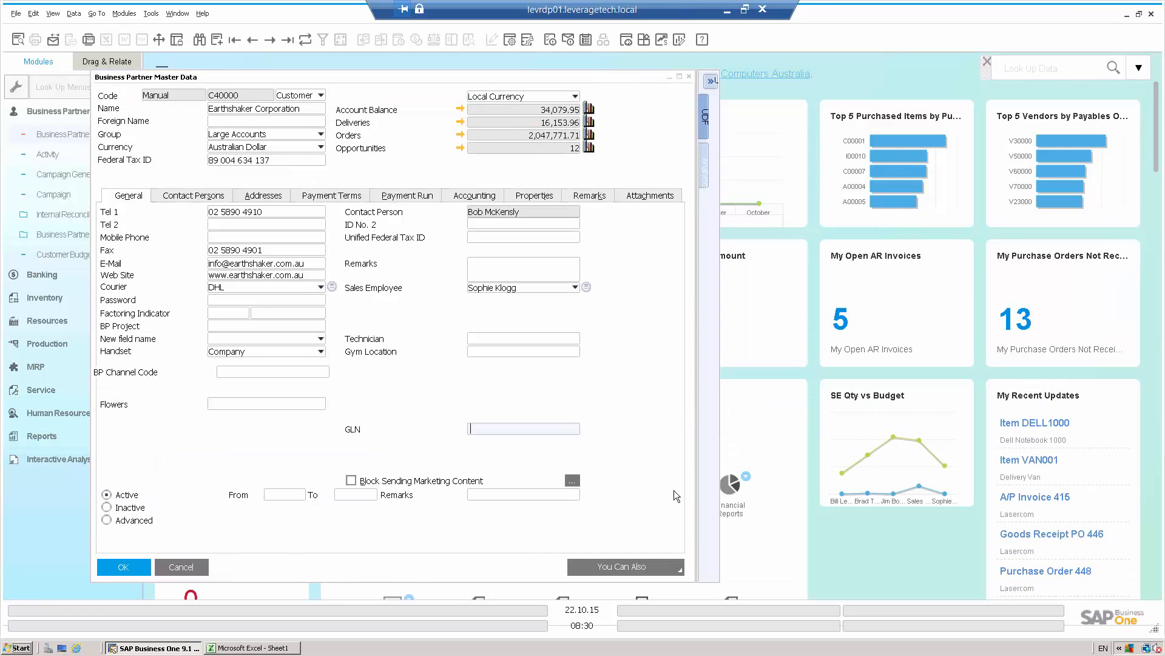
click(704, 161)
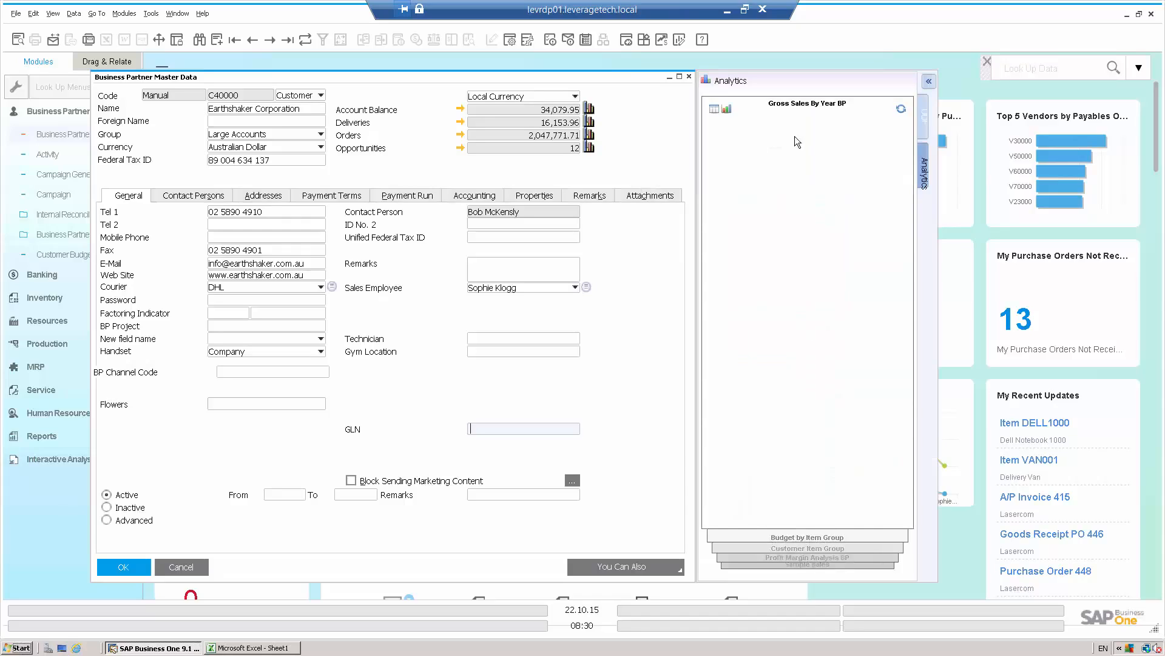
click(795, 549)
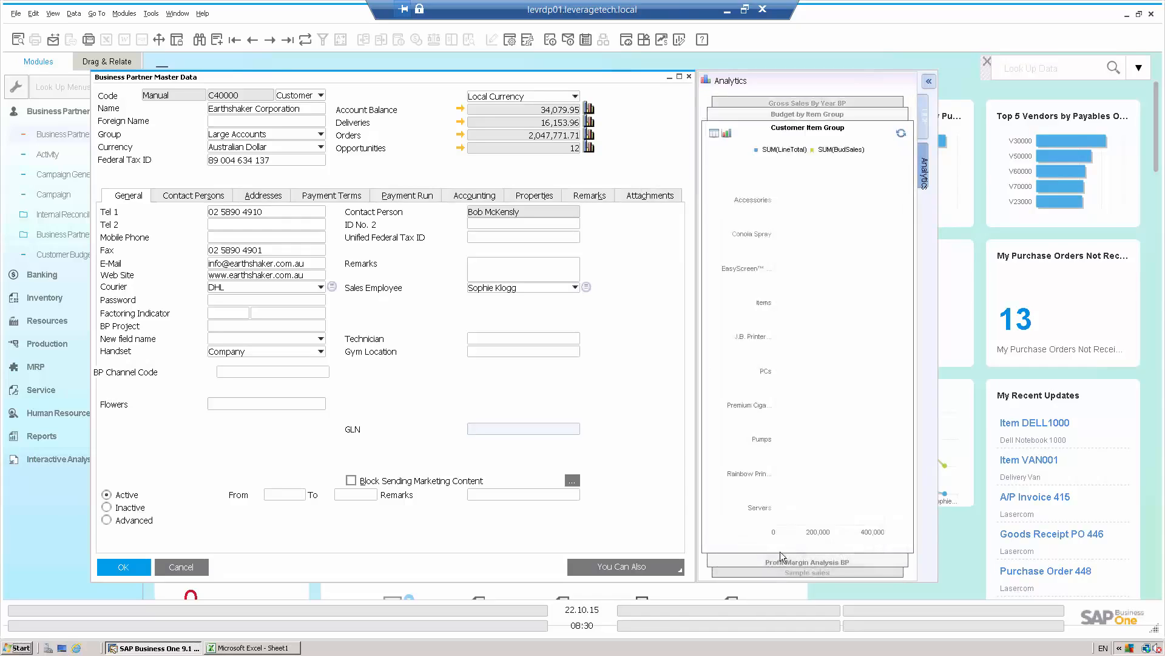
click(202, 562)
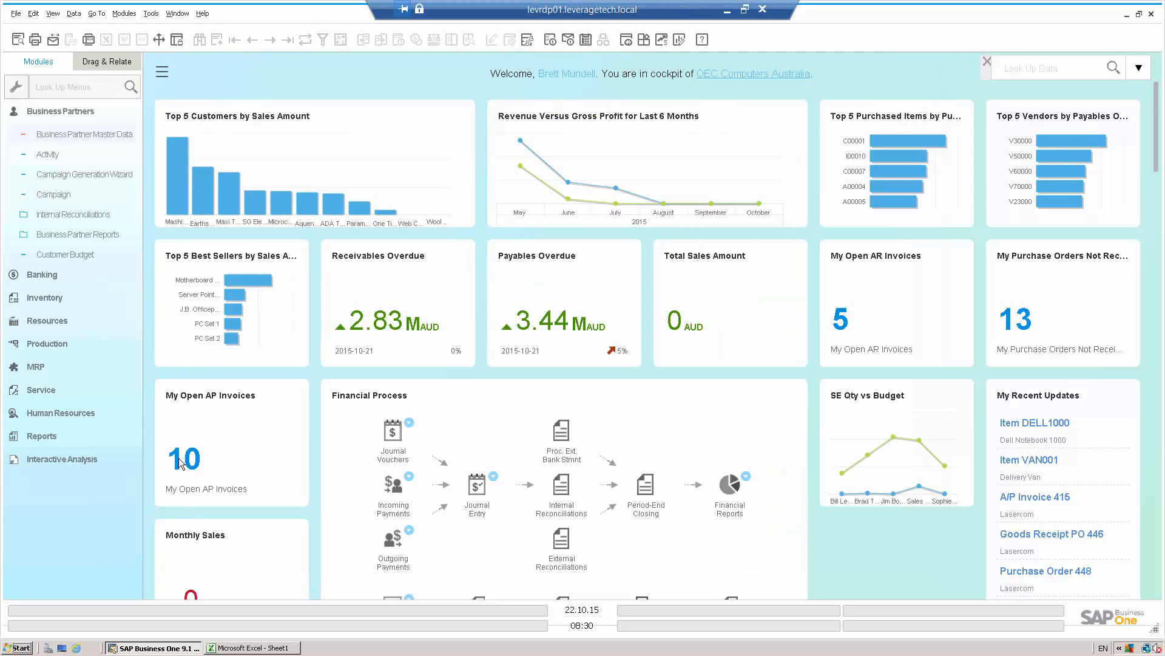
- Reopen the Earthshaker Corporation business partner record and display the Drag & Relate list beside it
click(69, 132)
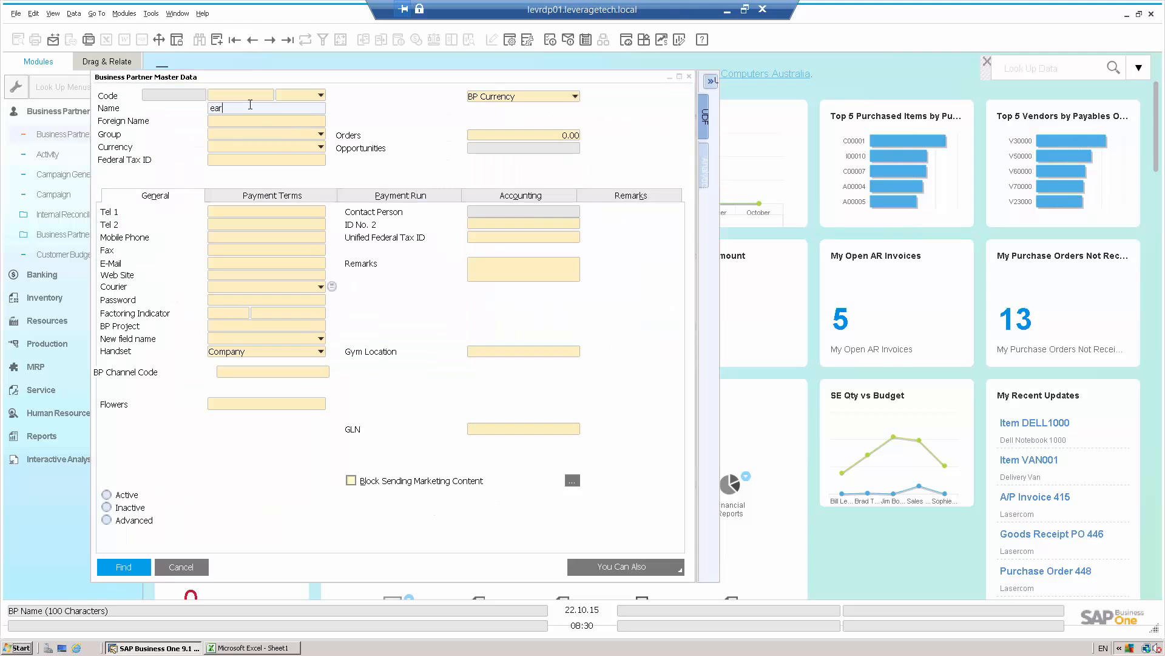
key(Return)
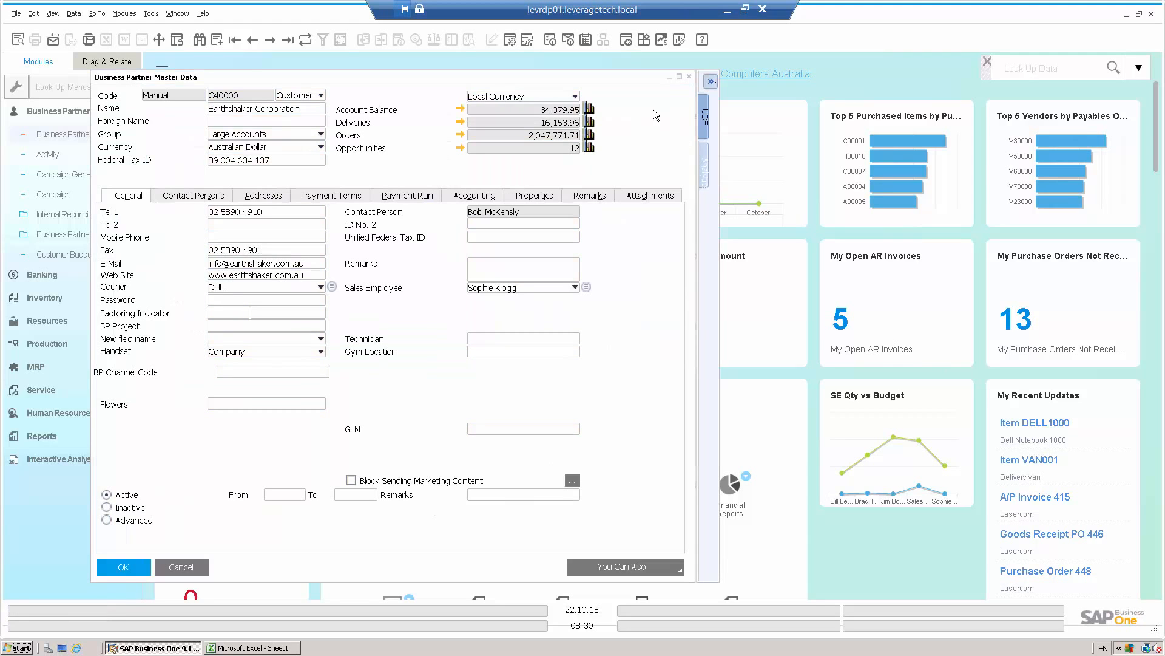
drag(471, 80, 576, 103)
click(107, 61)
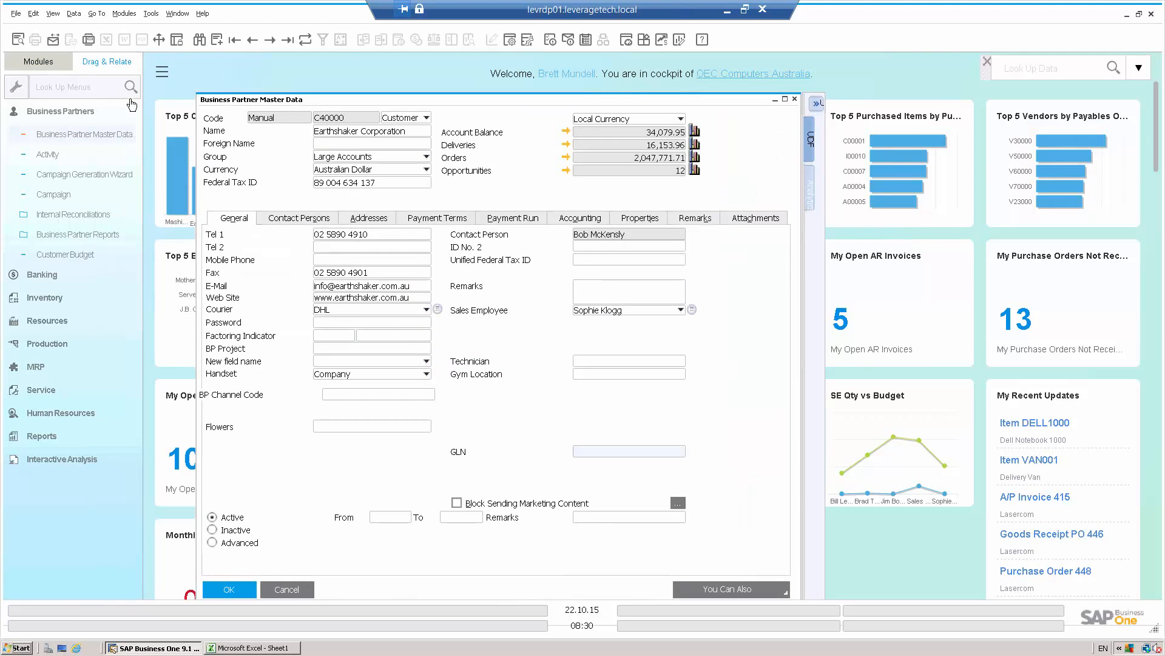
- Relate the customer's code to Sales Order under Sales - A/R, review the listed orders and close the list
click(51, 113)
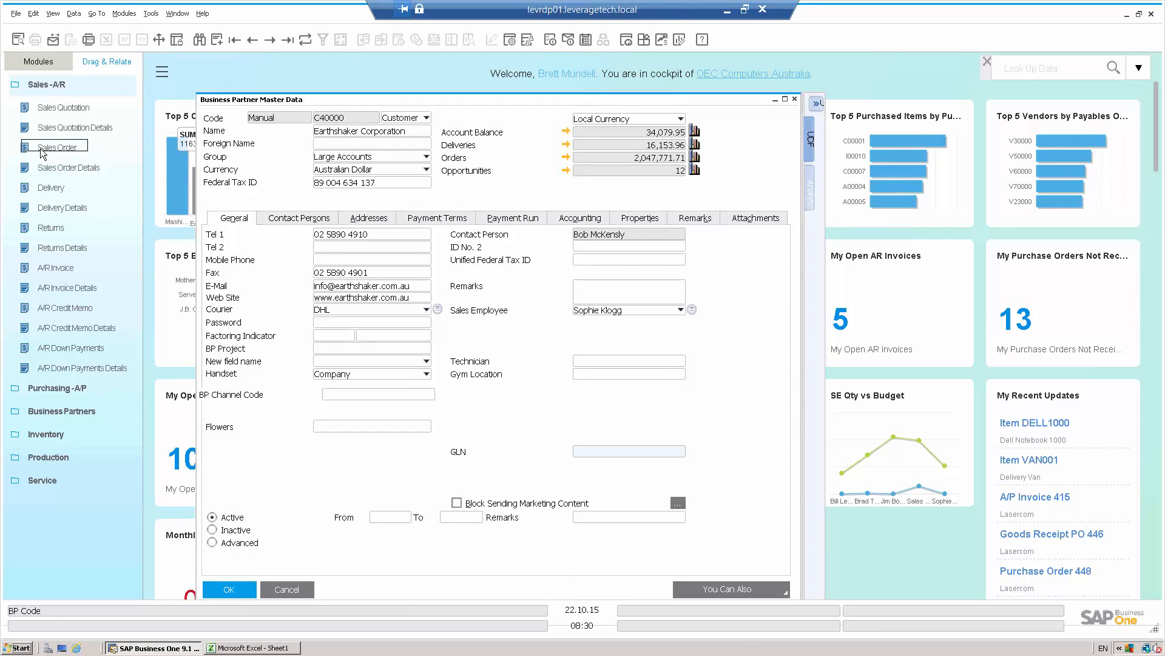
drag(42, 148, 45, 151)
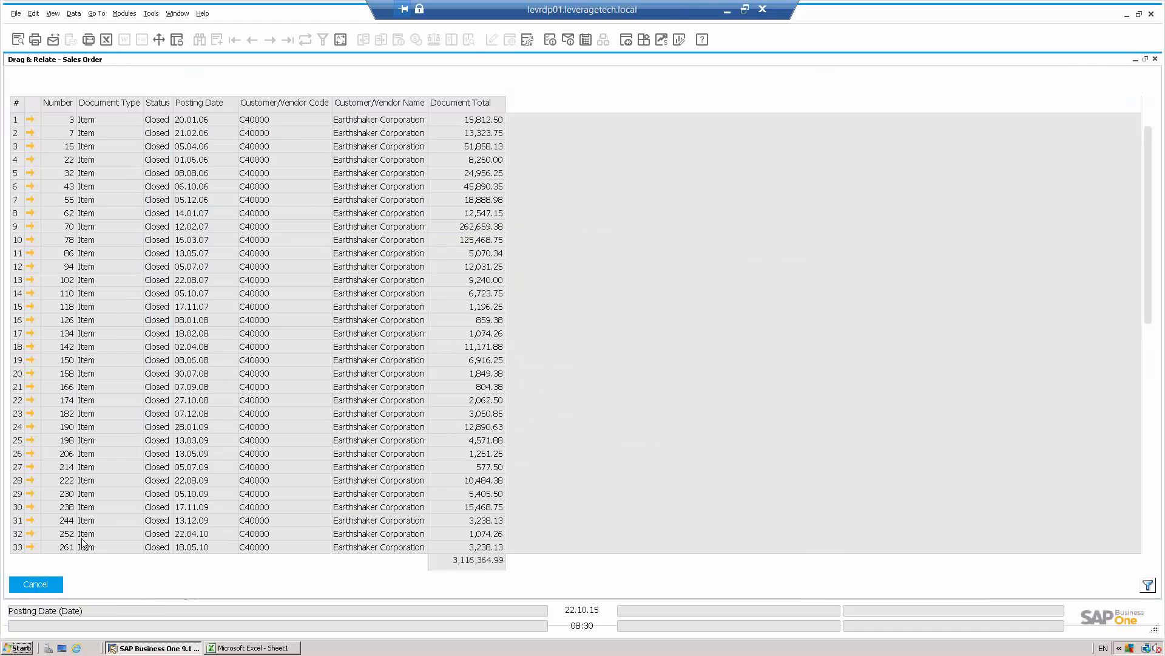
click(49, 583)
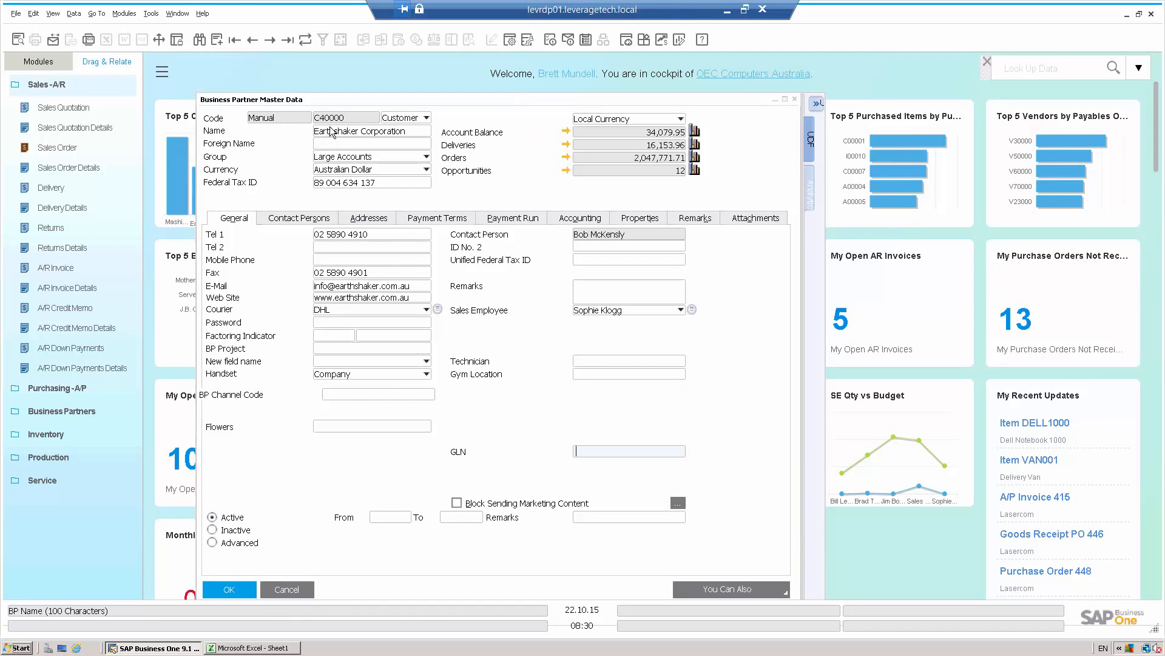
- Relate the customer's name to Sales Quotation, review the listed quotations, and close both the list and the business partner record
drag(332, 132, 39, 110)
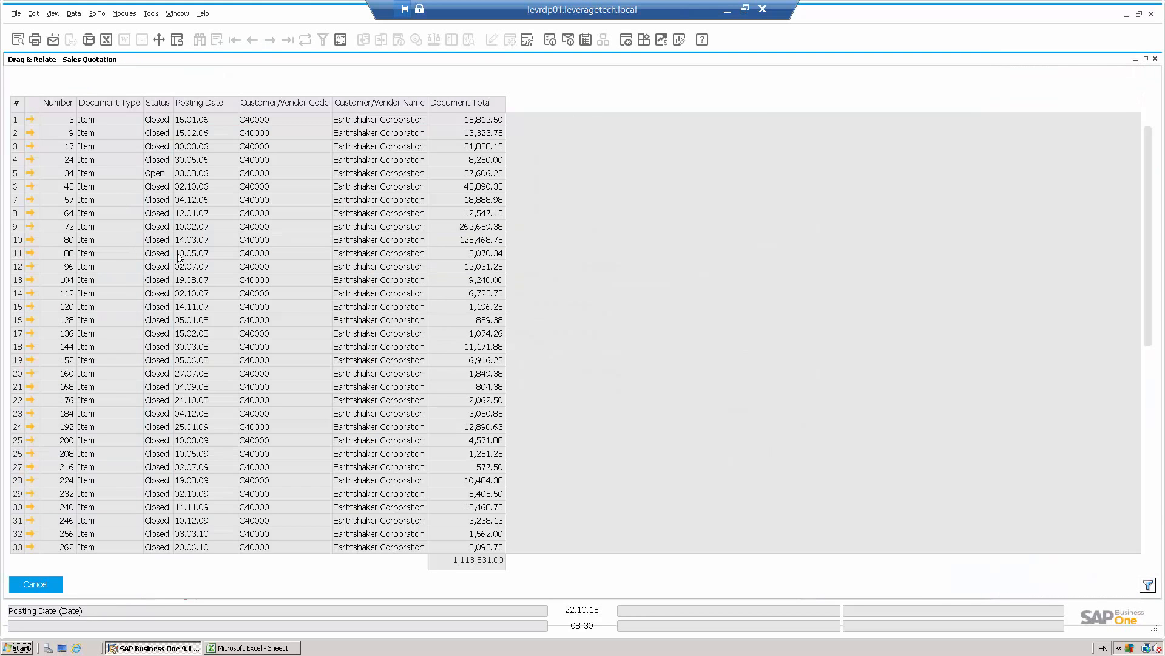
click(59, 586)
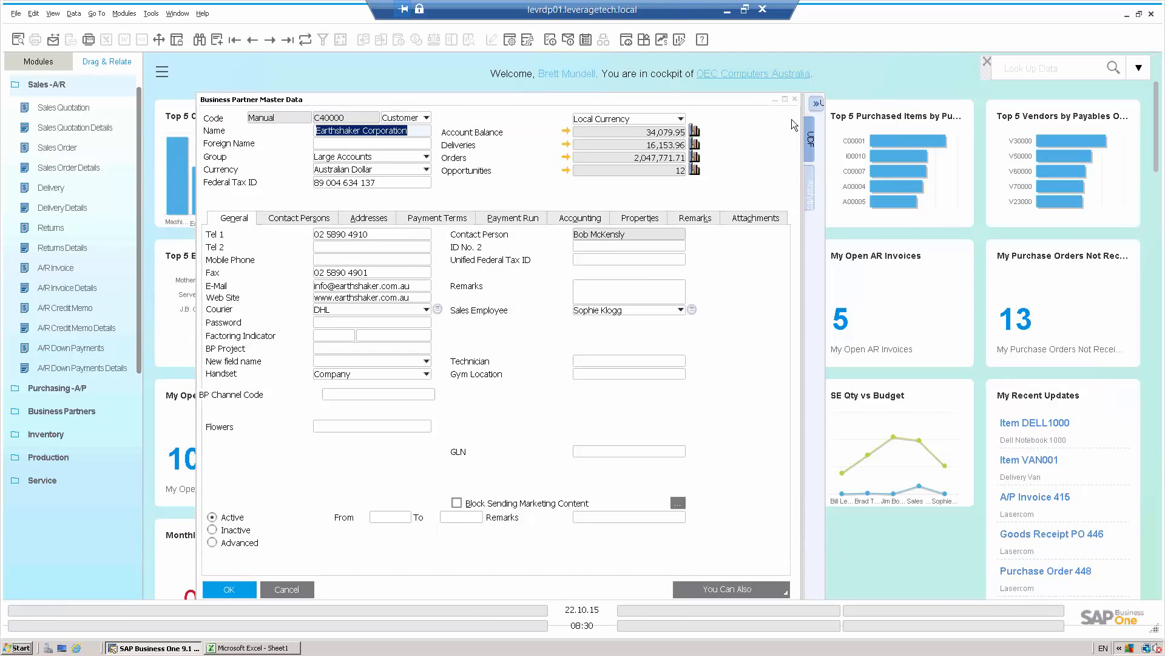
click(794, 101)
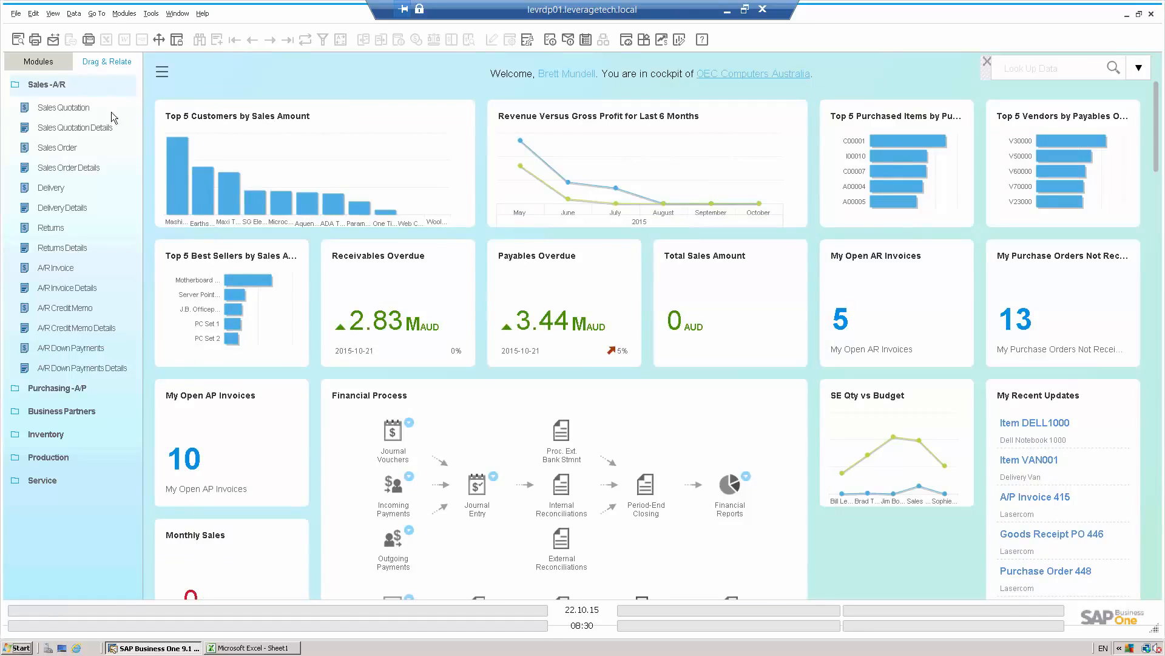
- Start a new query in the Query Generator and load the fields of the OCRD table
click(151, 13)
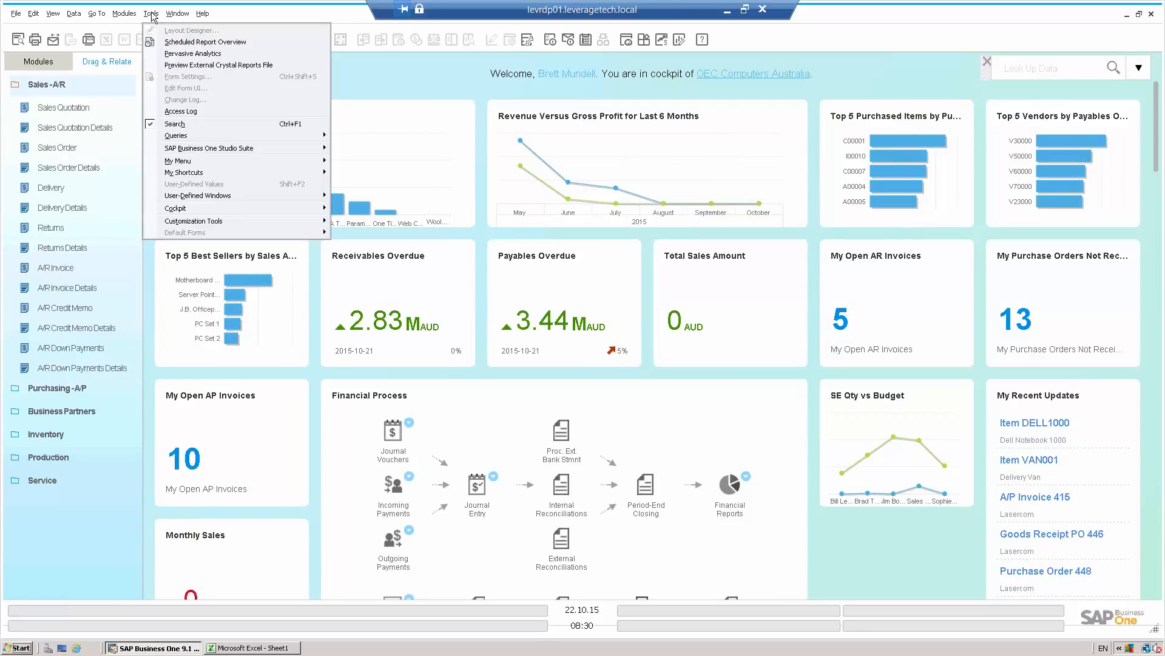
mouse_move(213, 201)
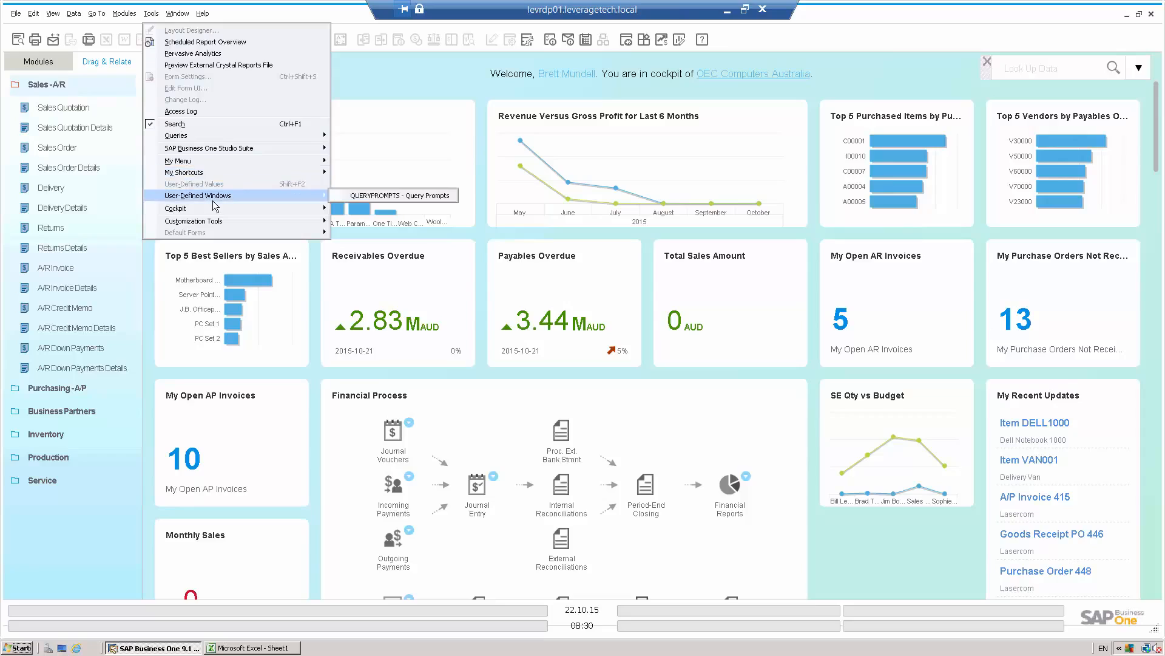
mouse_move(217, 140)
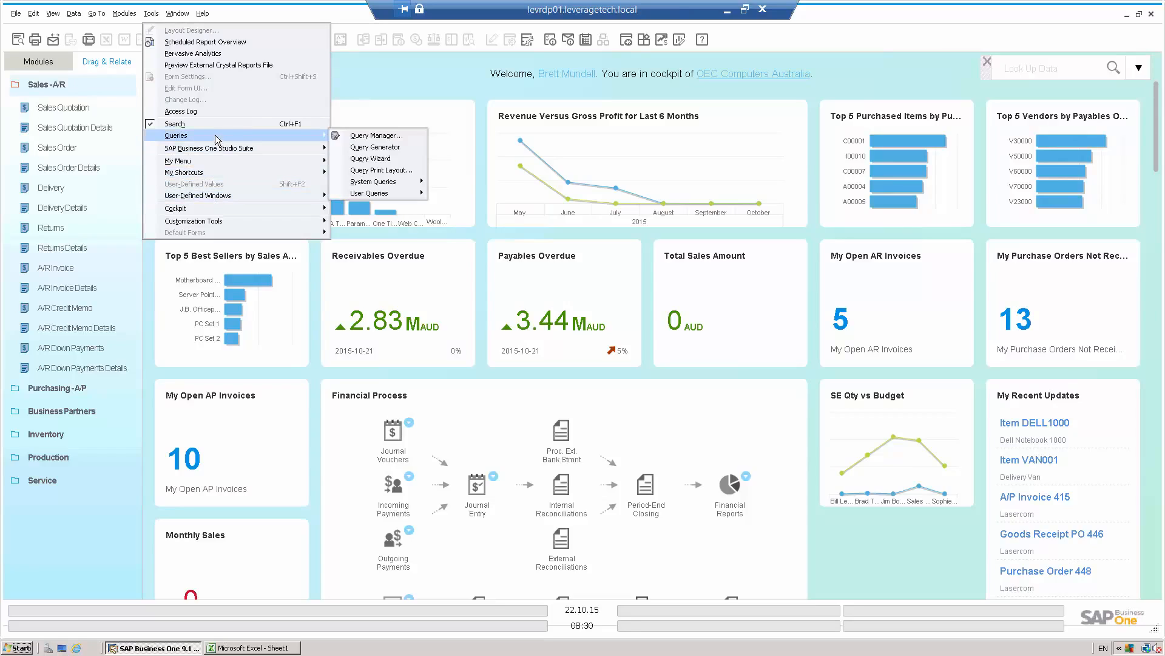
click(376, 147)
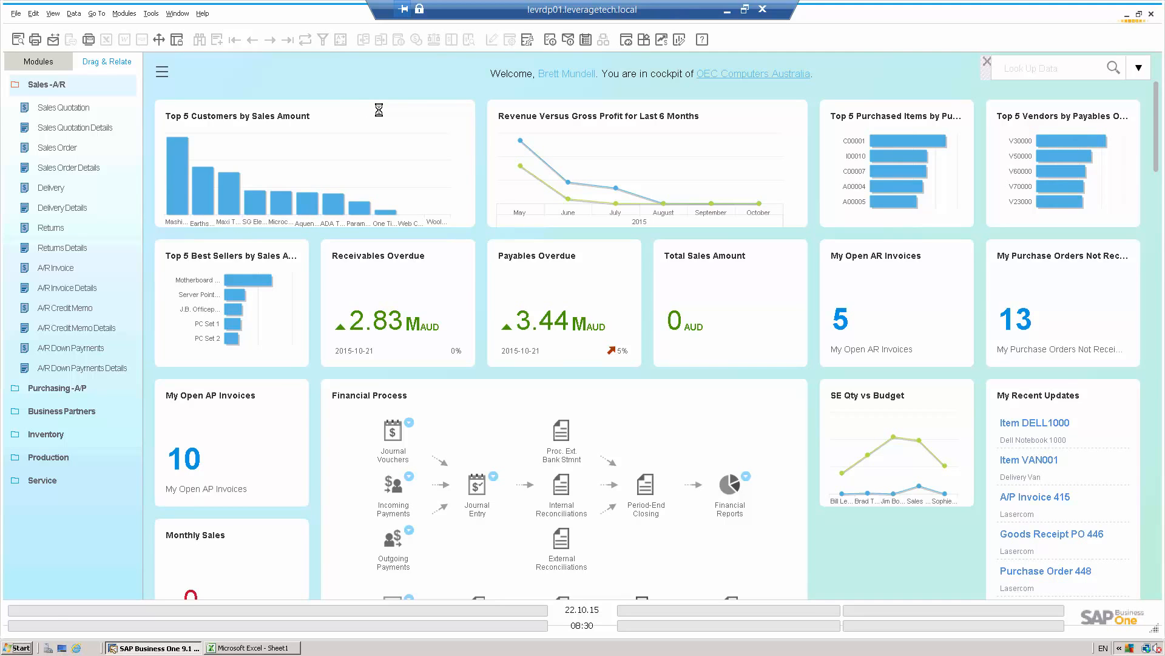
text(o)
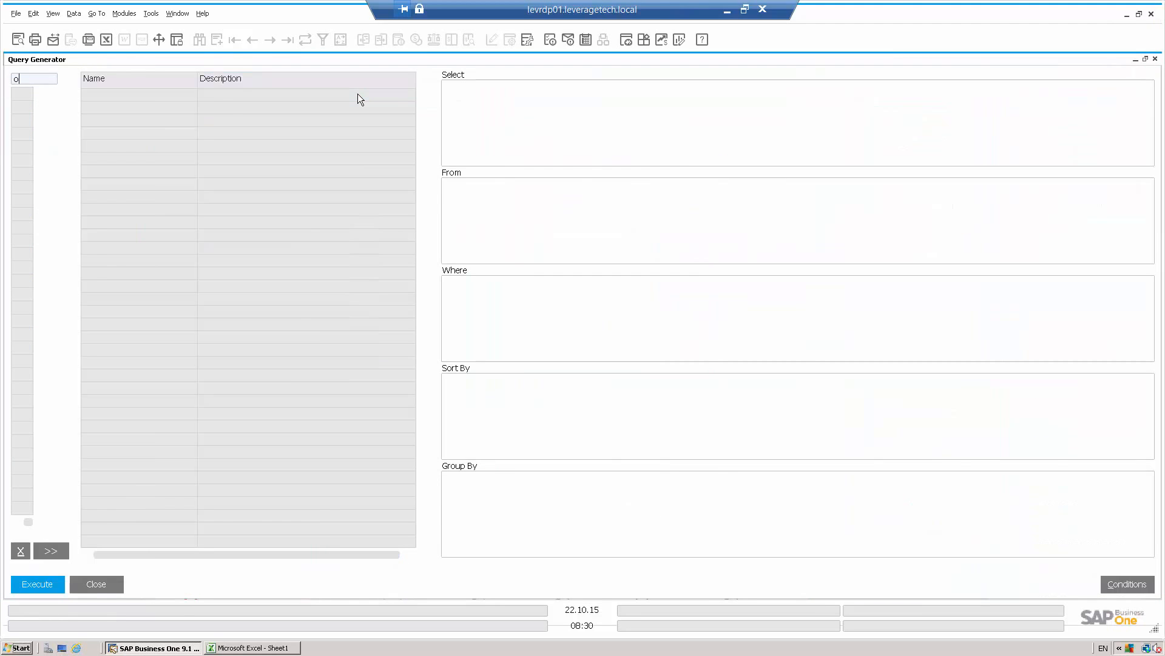
text(crd)
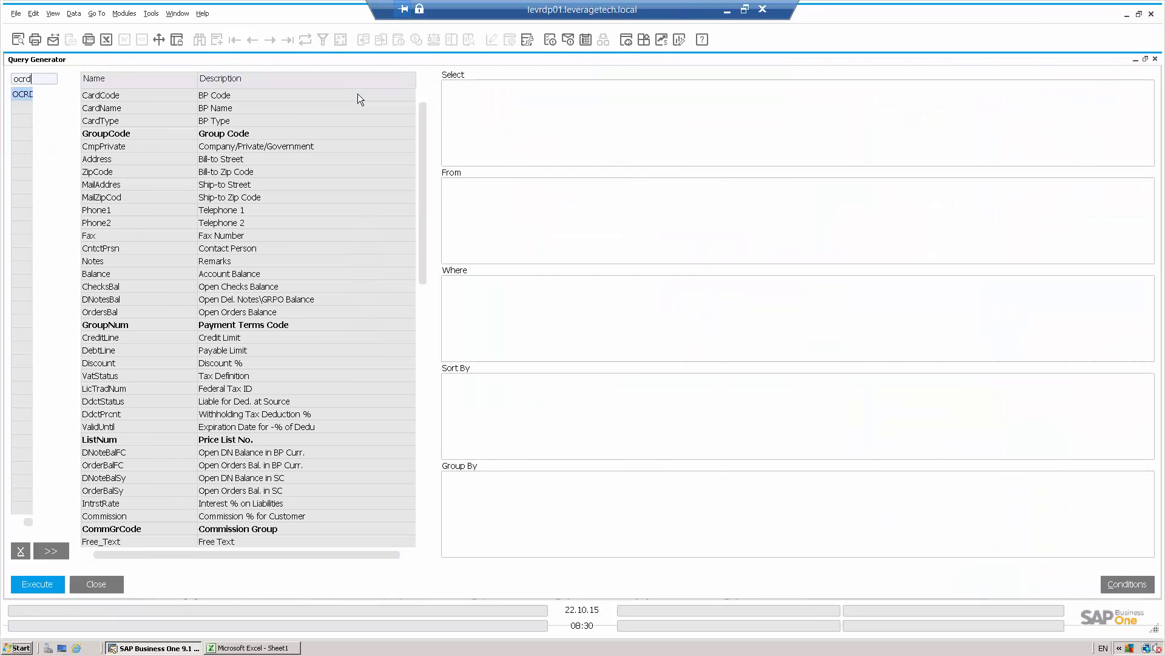
- Add the CardCode, CardName, Address, Phone1, Fax, CntctPrsn, Notes and Balance fields of OCRD to the query's selection
double_click(129, 95)
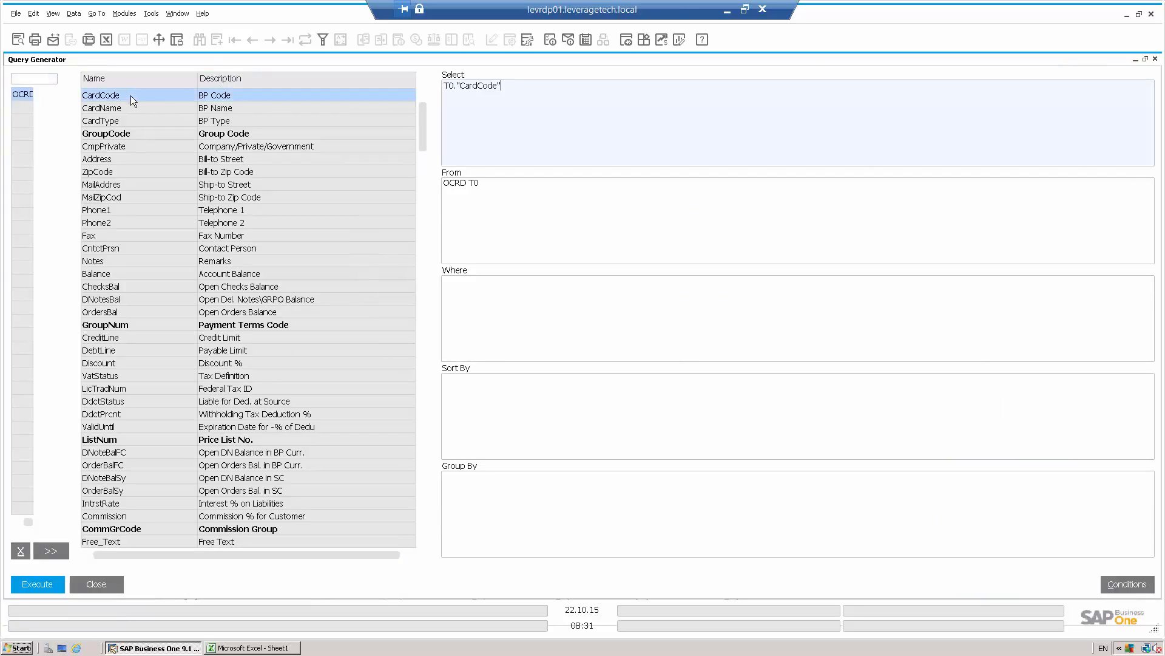
double_click(131, 108)
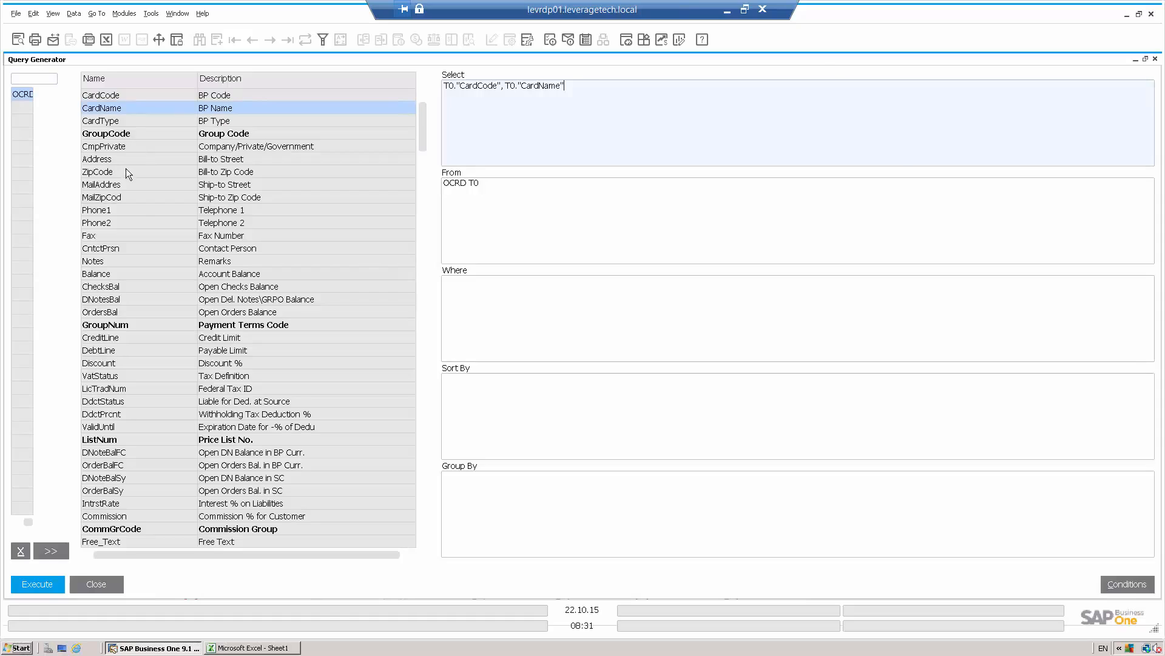
double_click(122, 162)
double_click(118, 210)
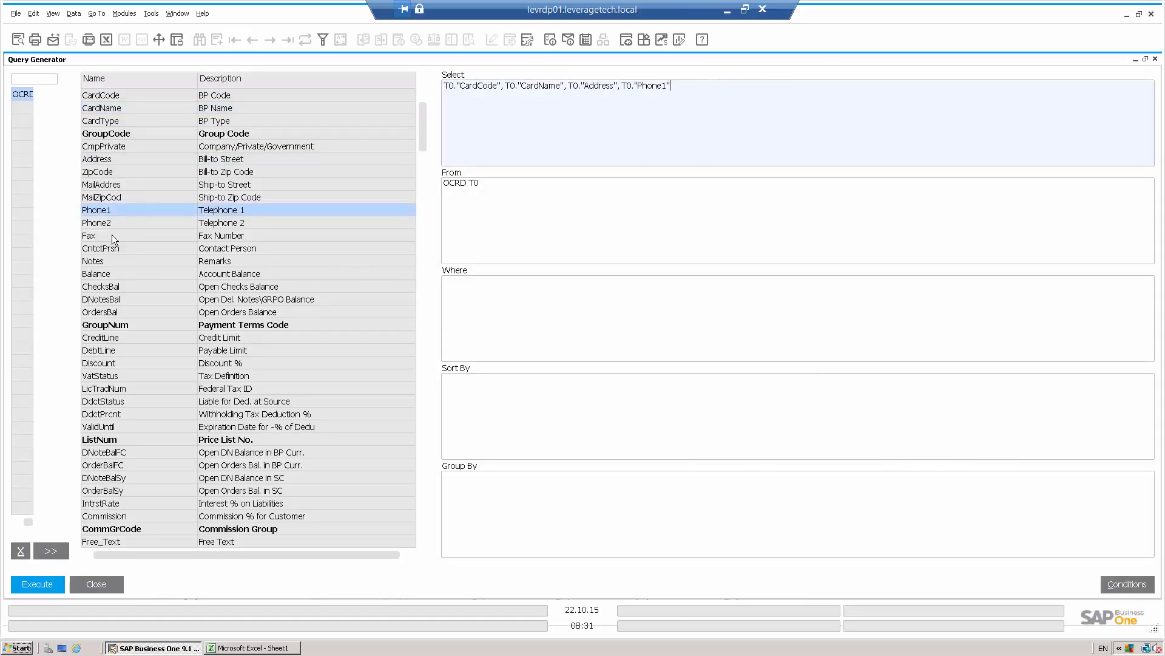
double_click(112, 235)
double_click(115, 250)
double_click(115, 263)
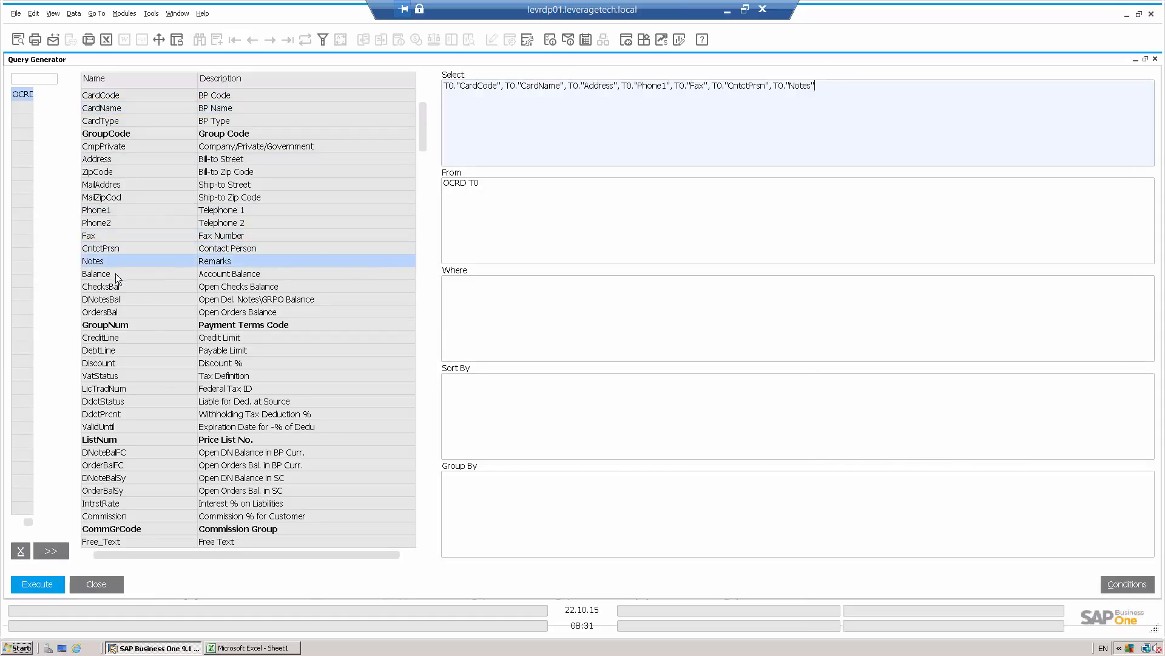
double_click(115, 273)
- Execute the business partner query, review the resulting list, and close the Query Preview and Query Generator
click(55, 582)
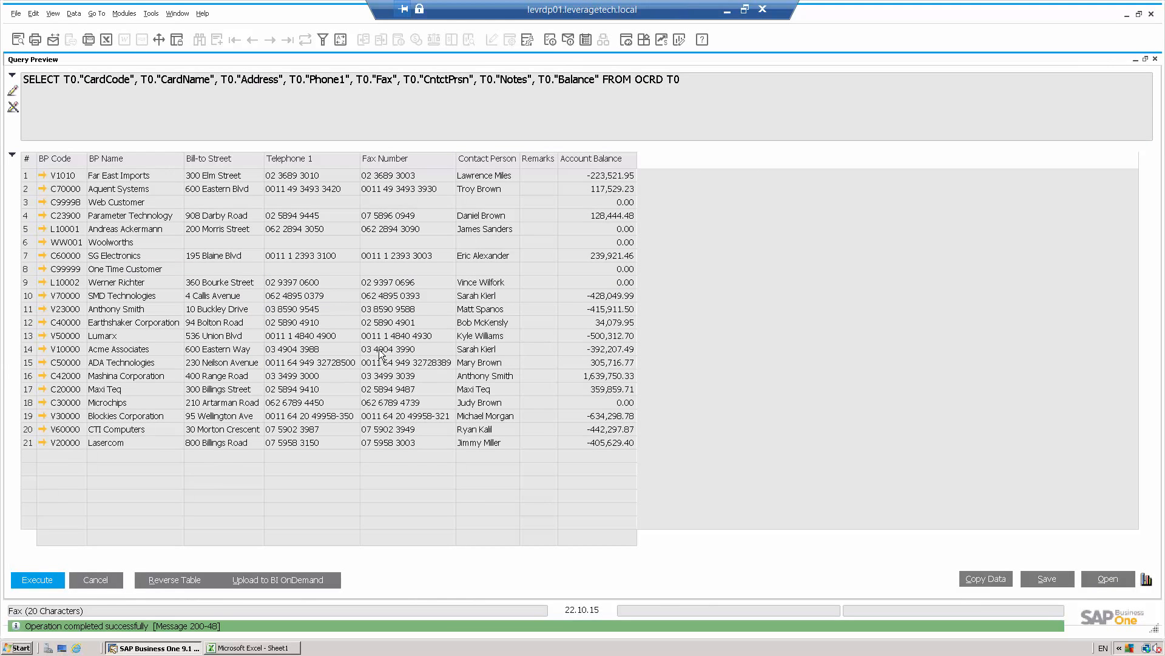
click(107, 578)
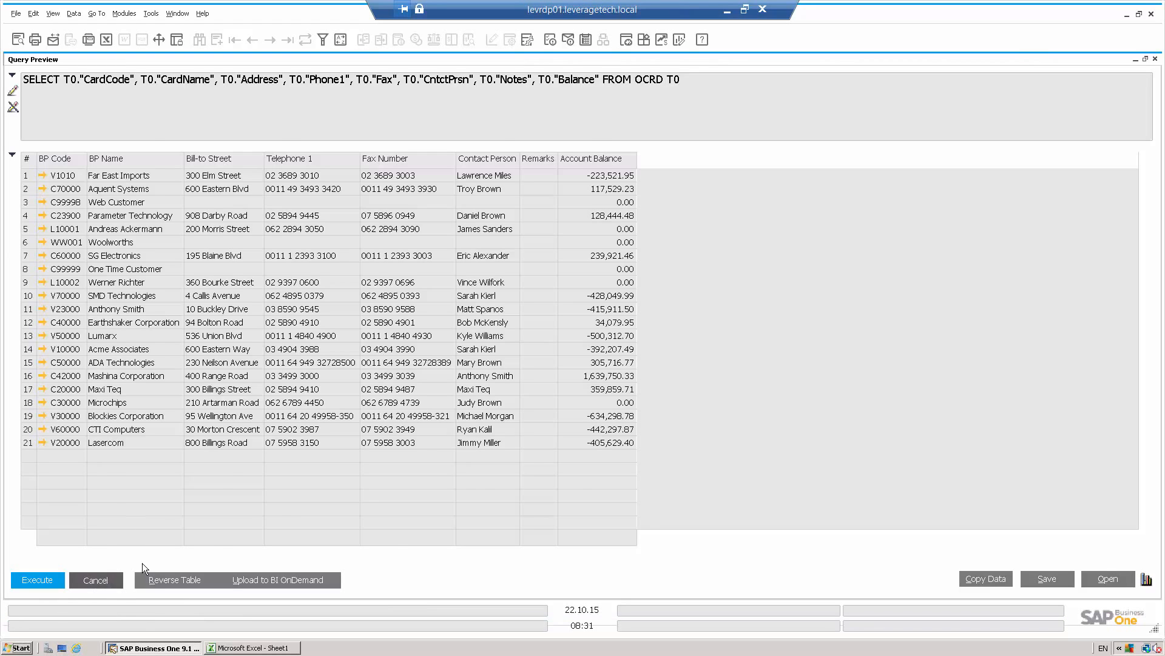
click(96, 584)
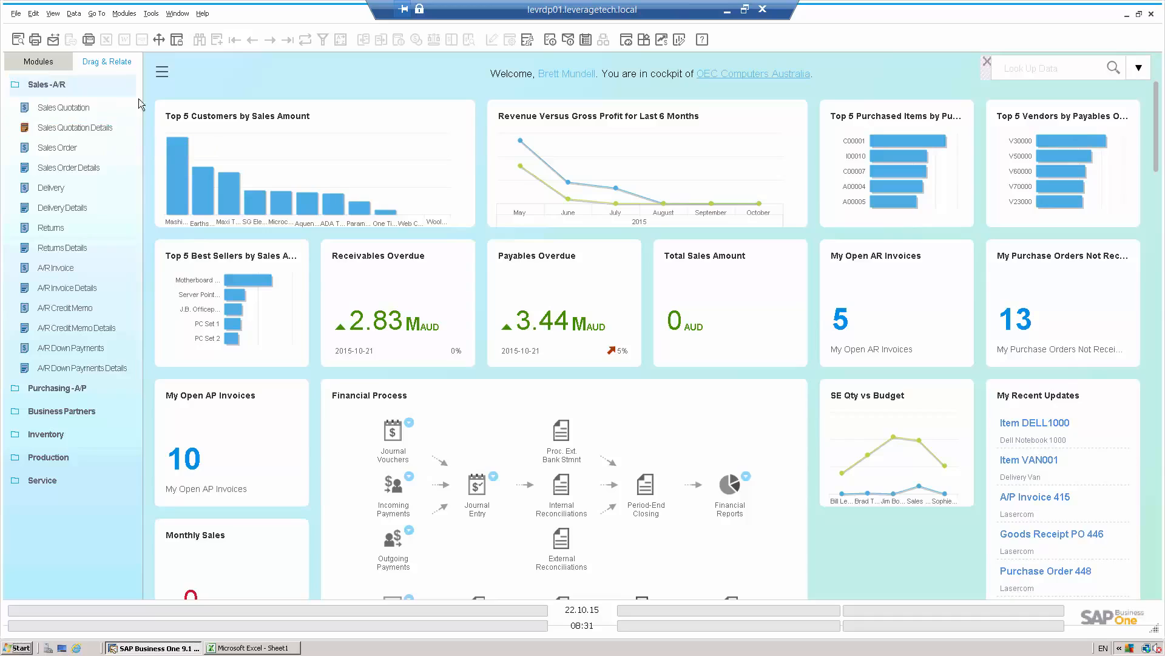
- Switch from Drag & Relate to the module list and open the Profit and Loss Statement under Financials, Financial Reports, Financial
scroll(138, 98, up, 1)
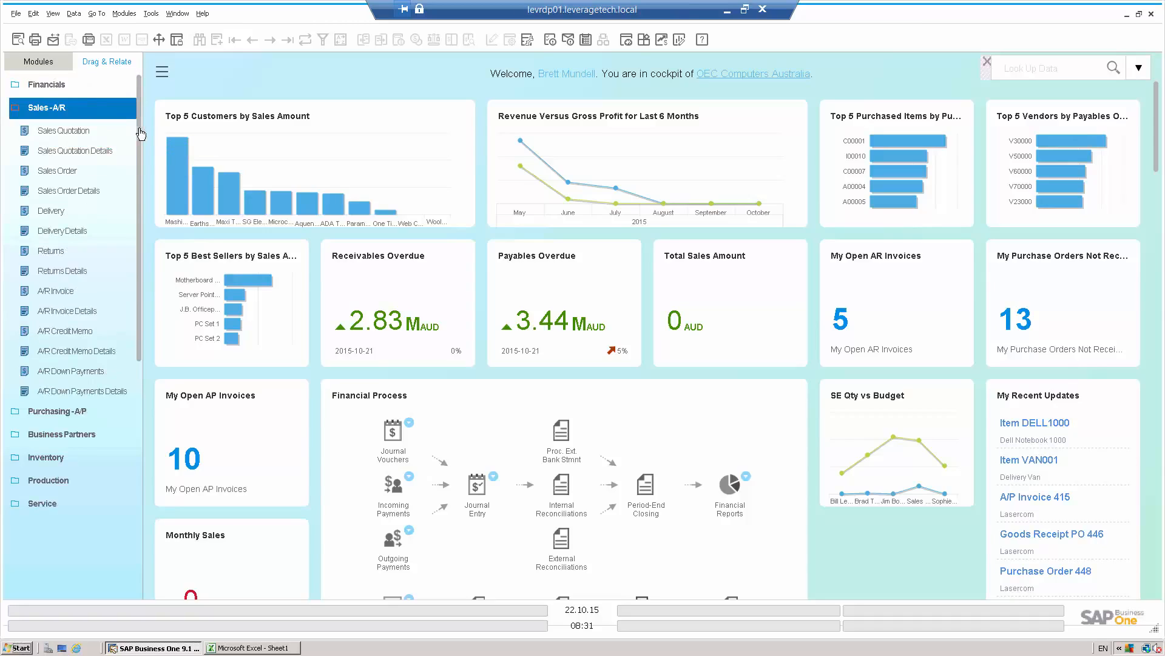
click(75, 90)
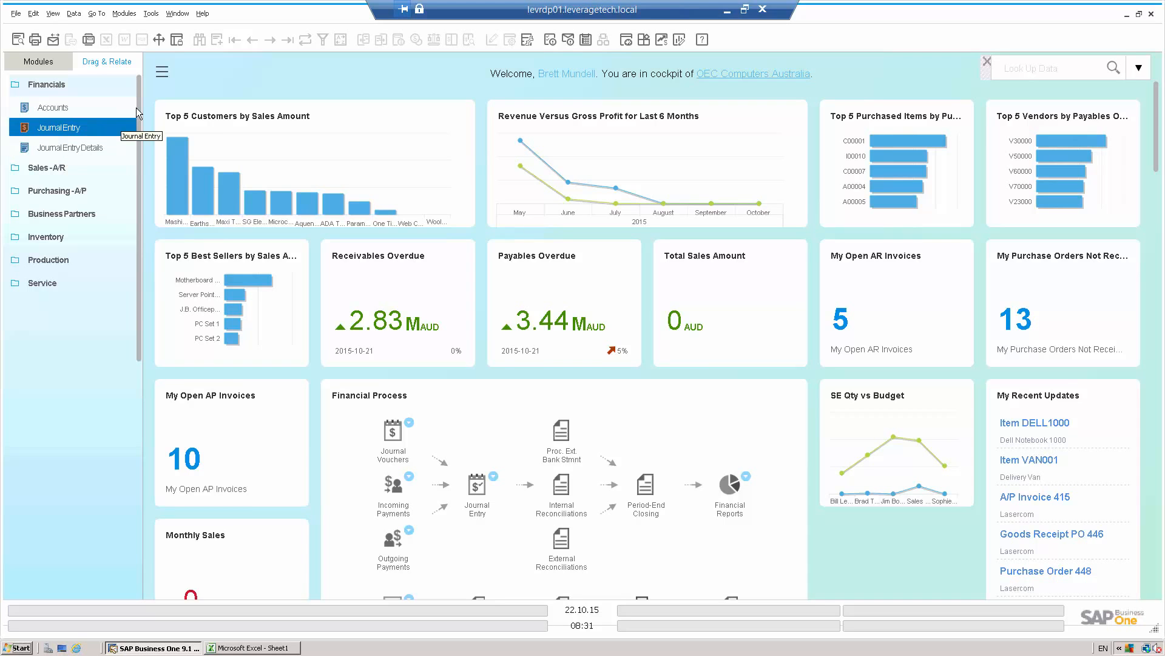
click(35, 63)
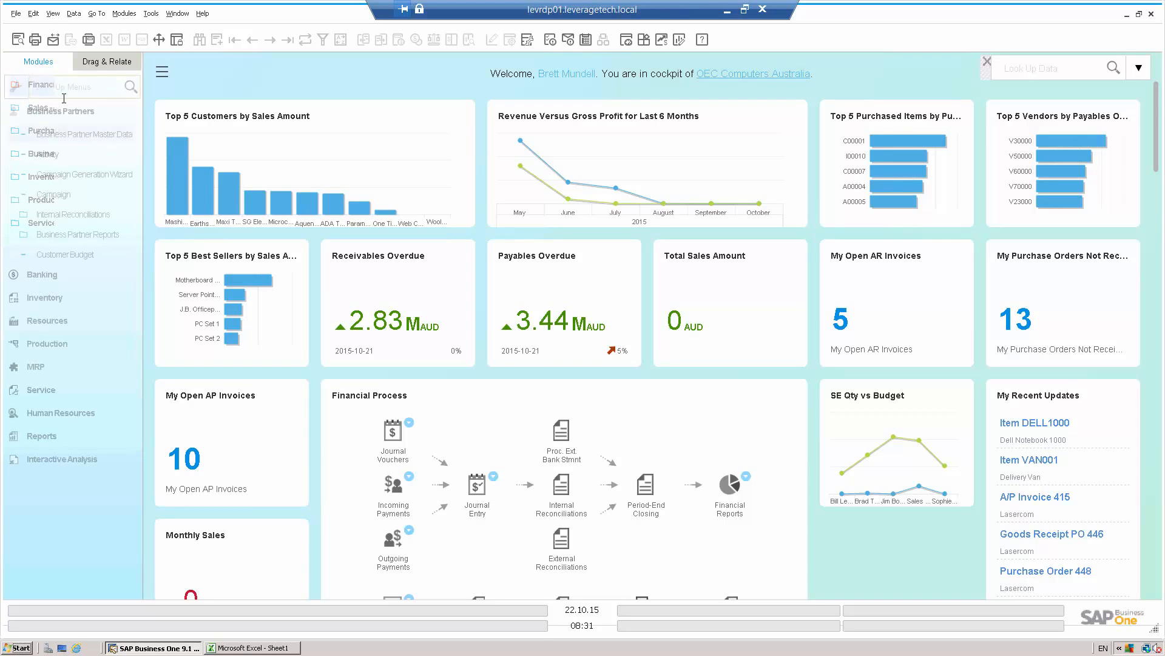
drag(138, 173, 136, 102)
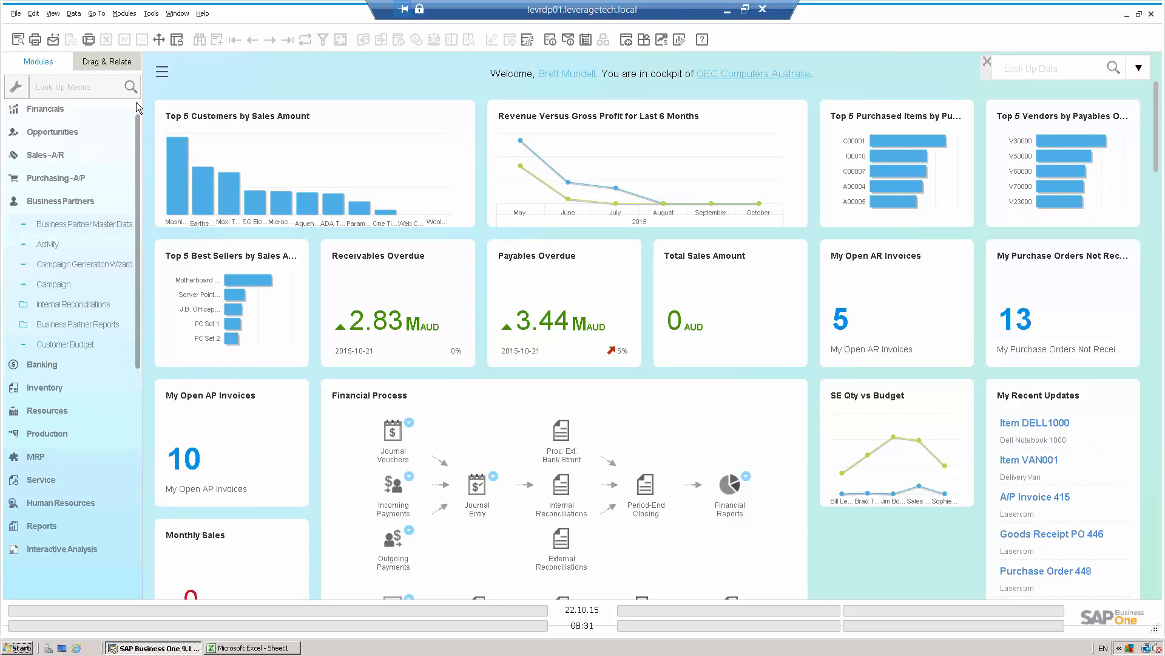
click(54, 130)
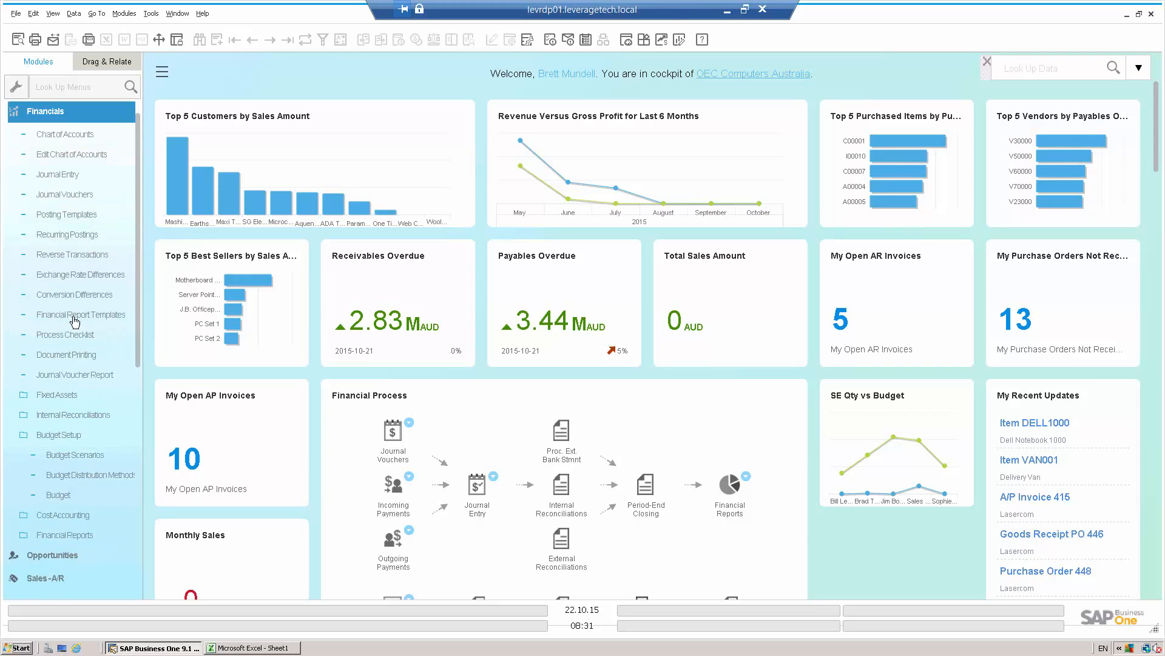
click(67, 534)
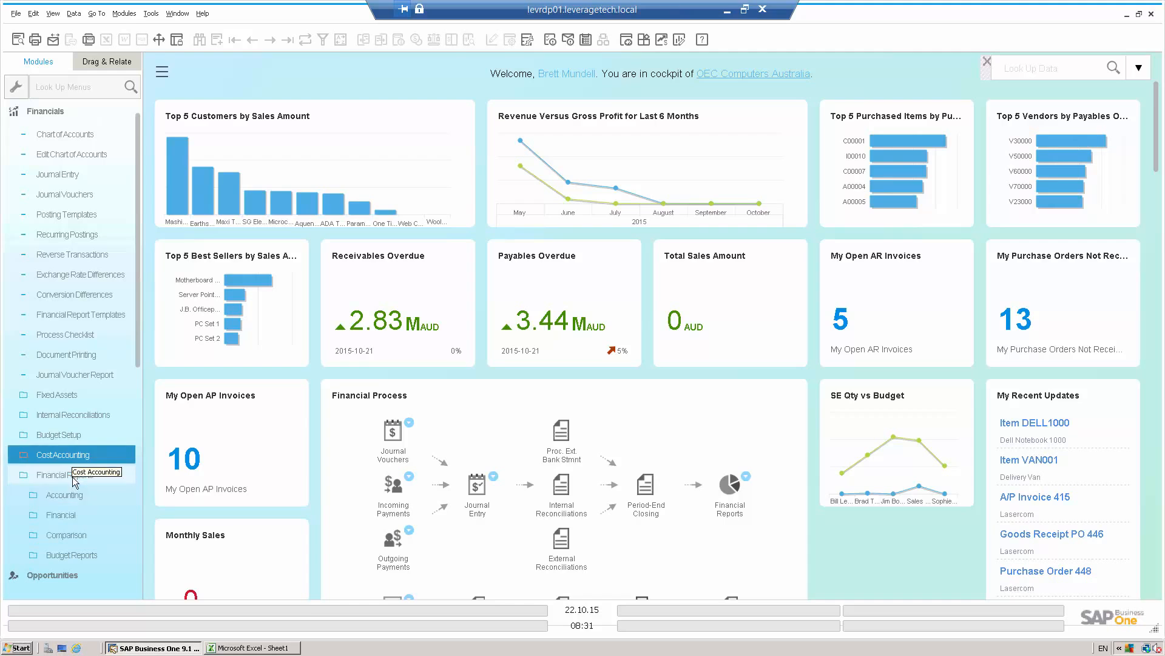
click(64, 514)
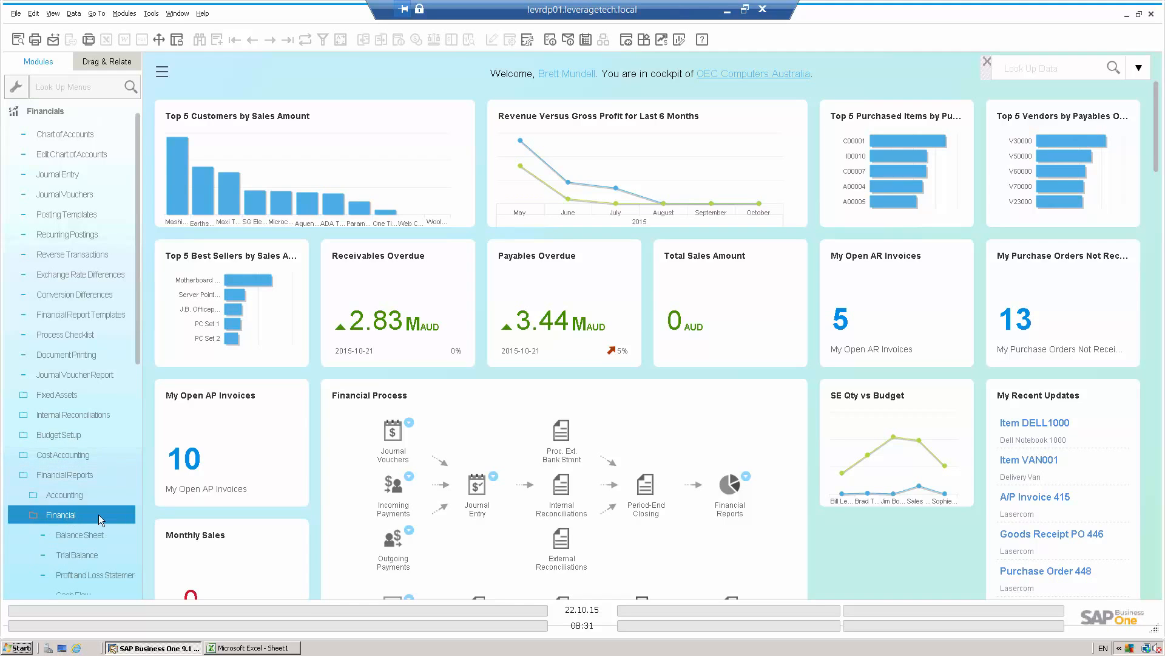
click(91, 573)
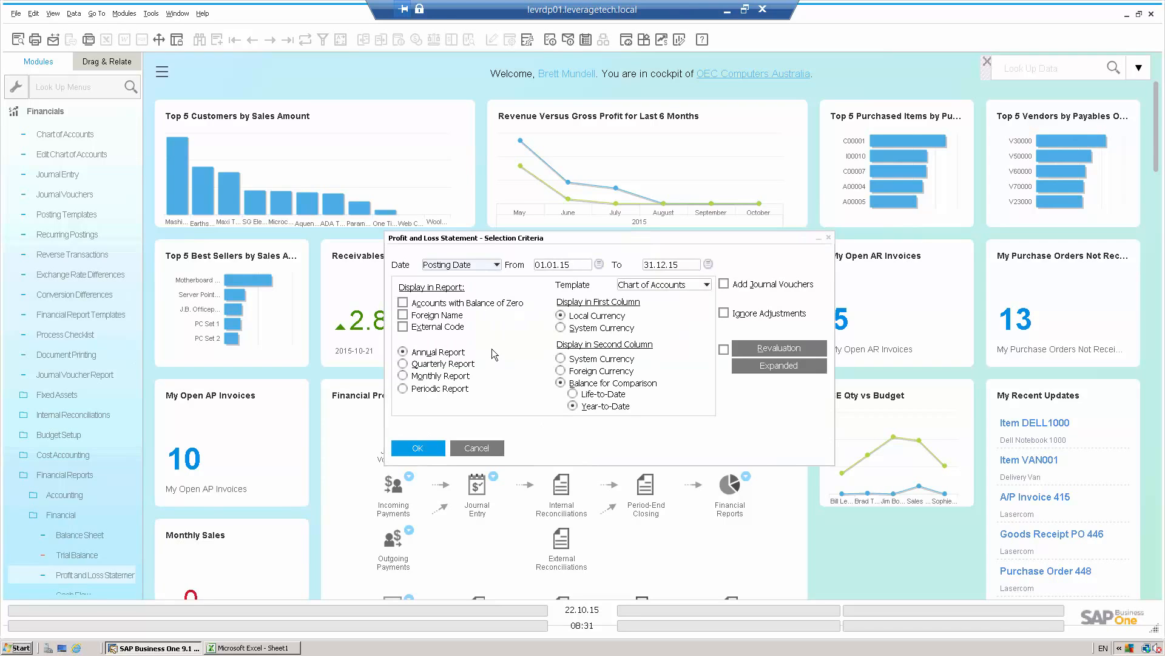
- View the expanded selection criteria of the Profit and Loss Statement, and cancel both criteria windows
click(754, 365)
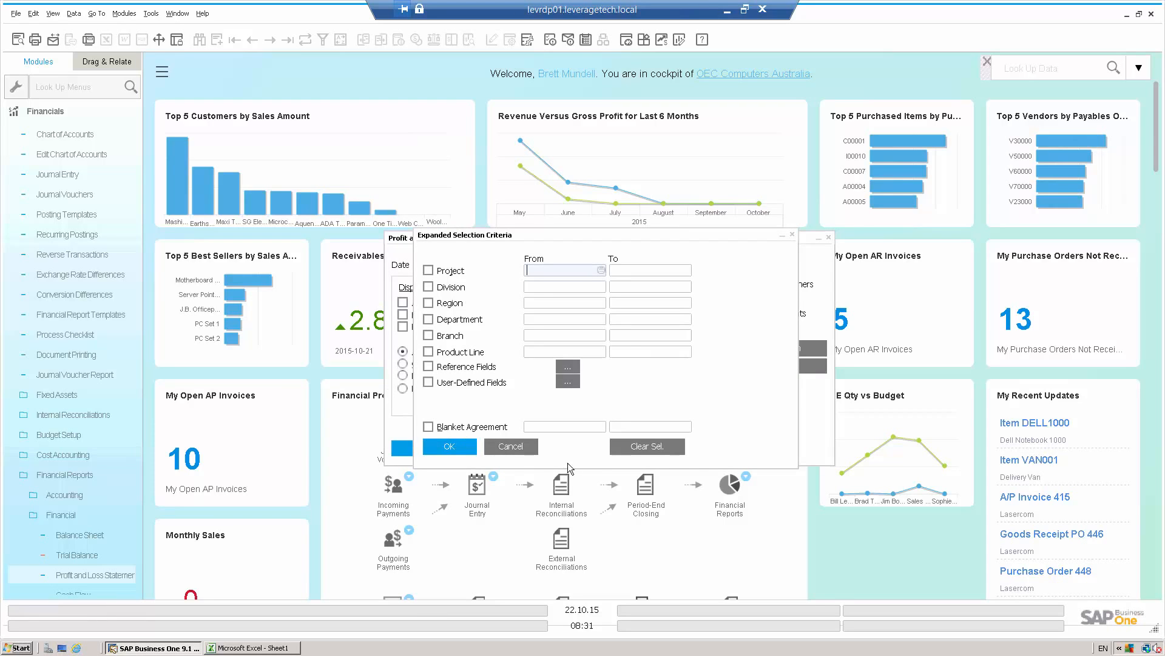
click(511, 447)
click(446, 442)
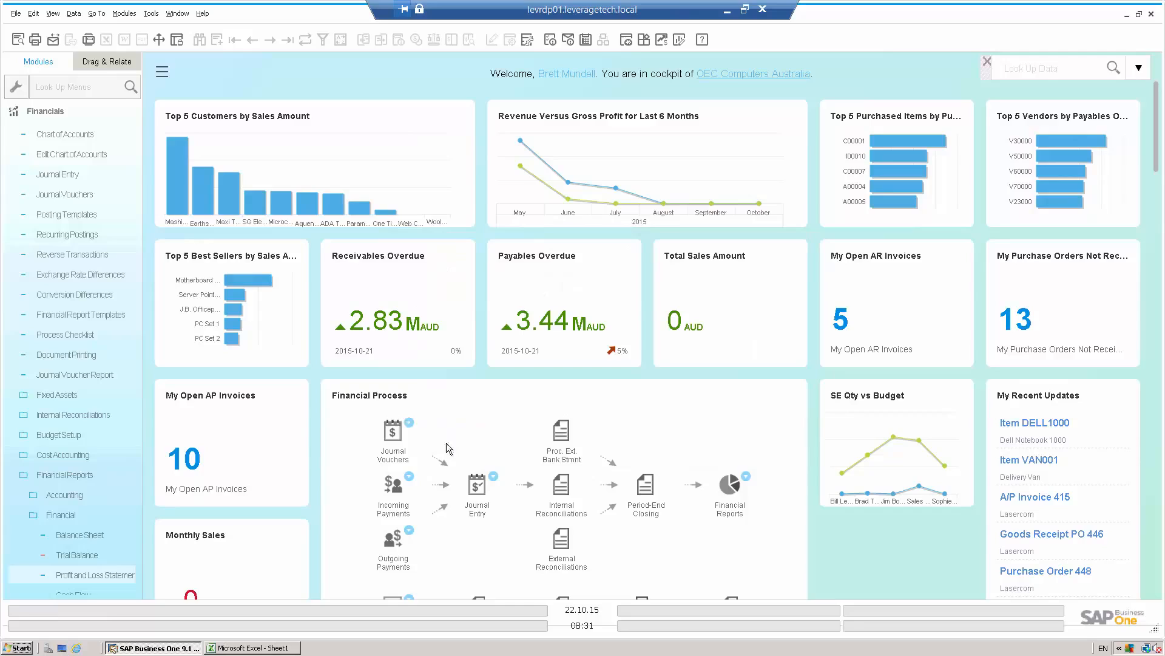
- Collapse the Financials module and open the Open Items List from the Sales - A/R Sales Reports
click(72, 112)
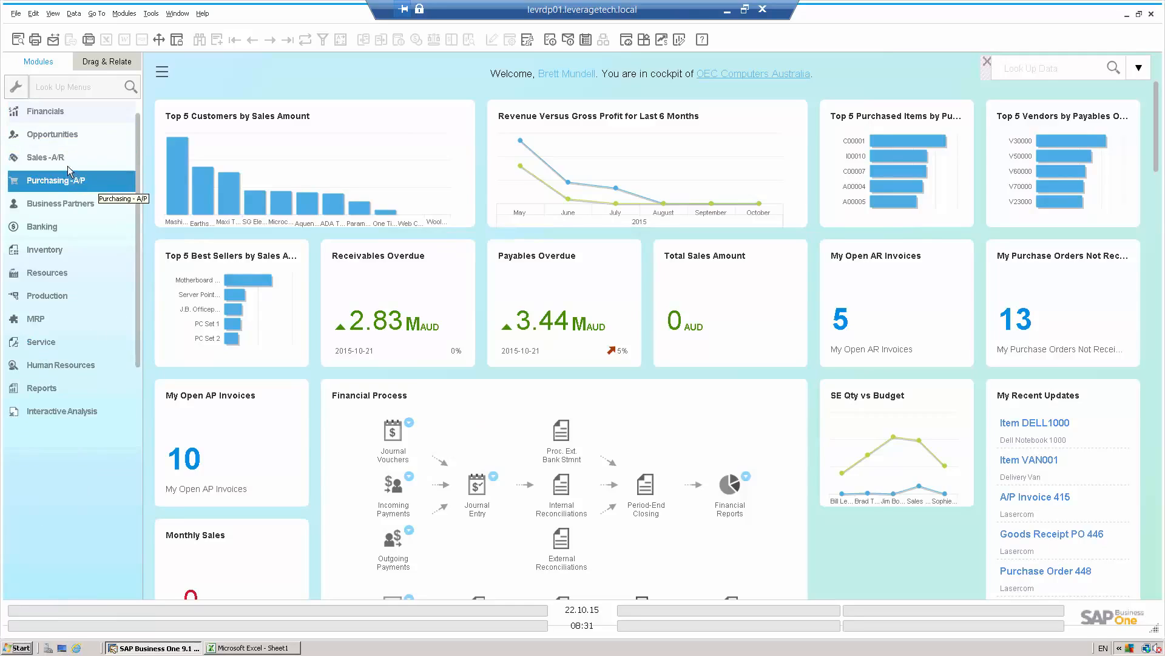
click(64, 160)
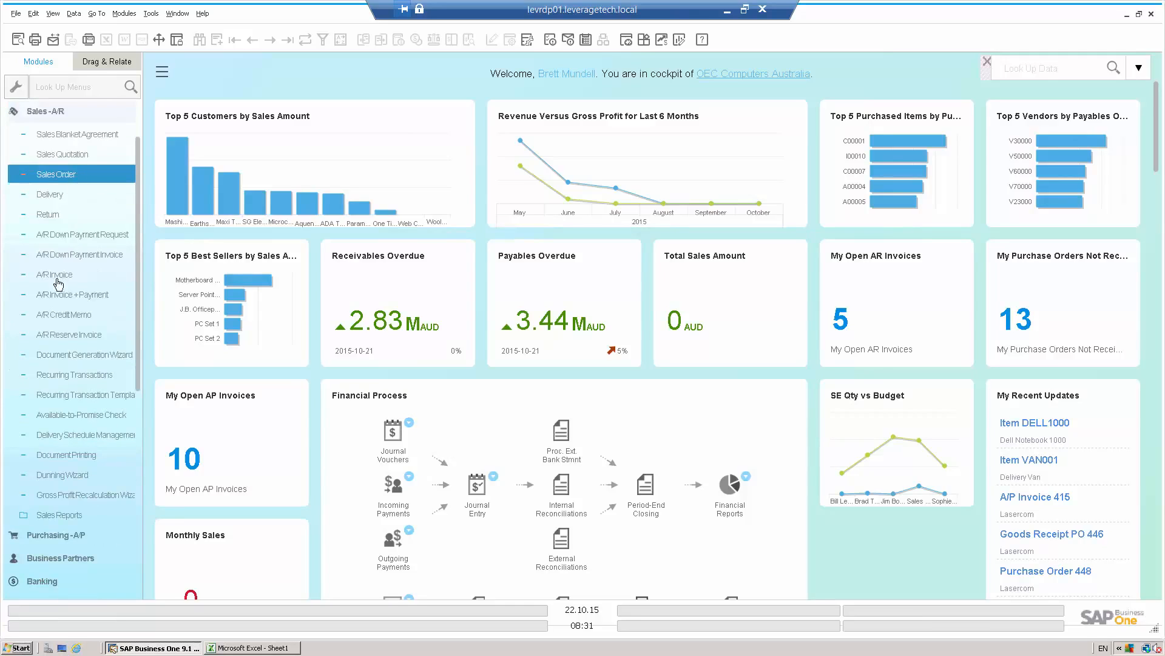
click(52, 515)
drag(139, 378, 137, 439)
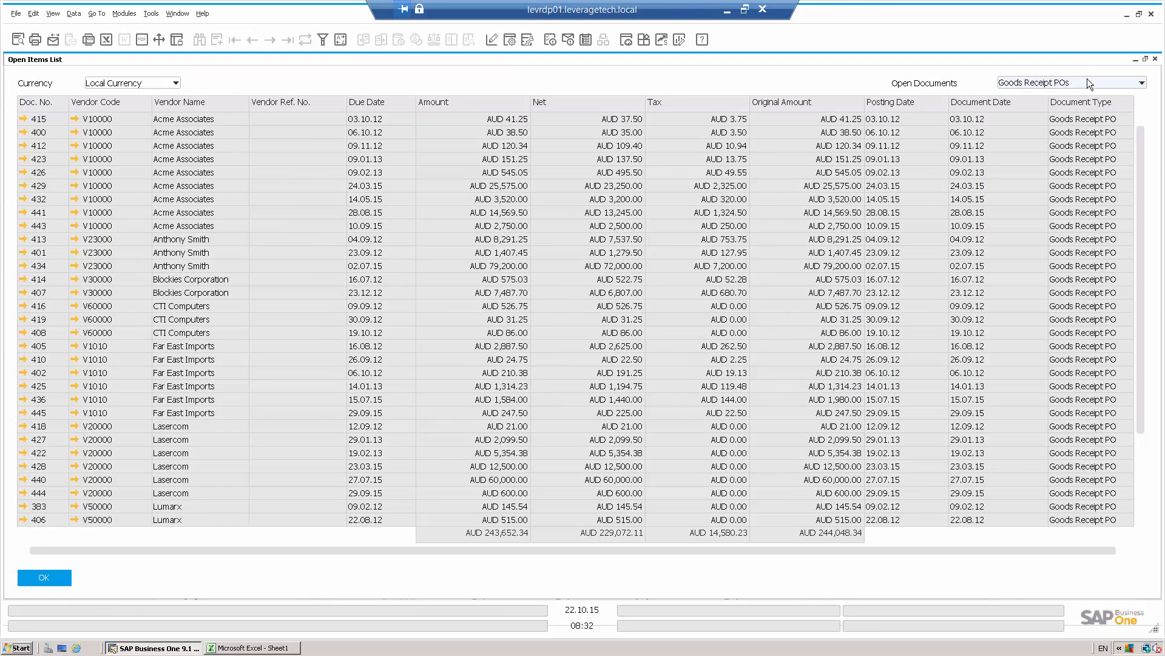
- Show the open Sales Orders followed by the open A/R Invoices in the Open Items List, and close the list
click(1084, 83)
click(1064, 107)
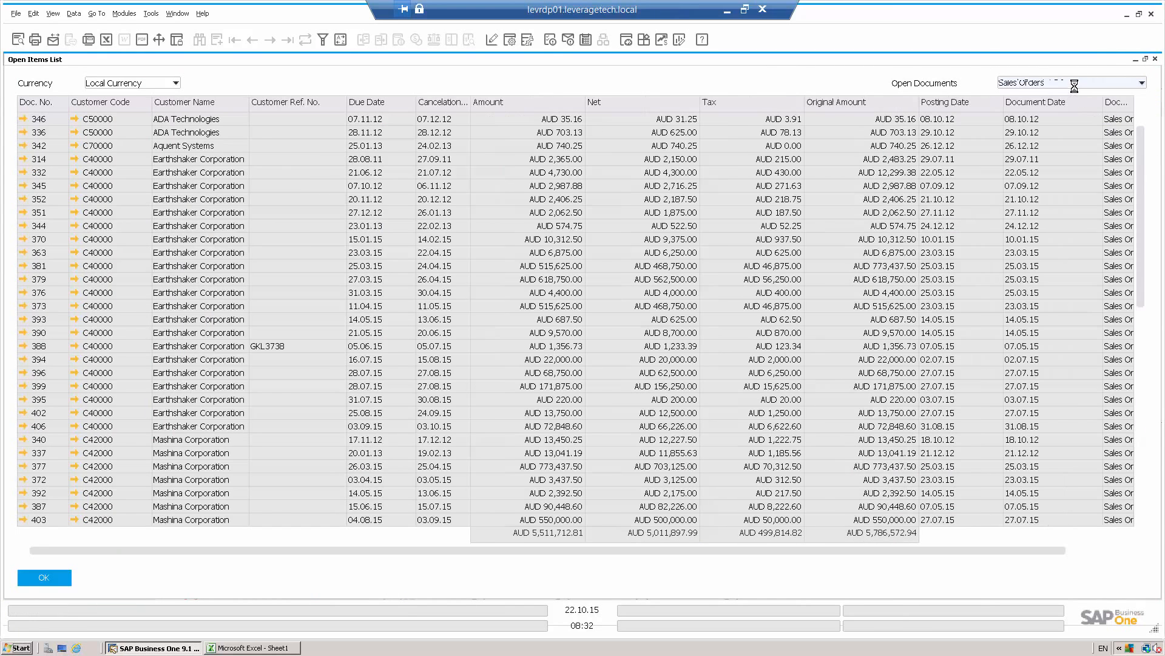
click(1074, 83)
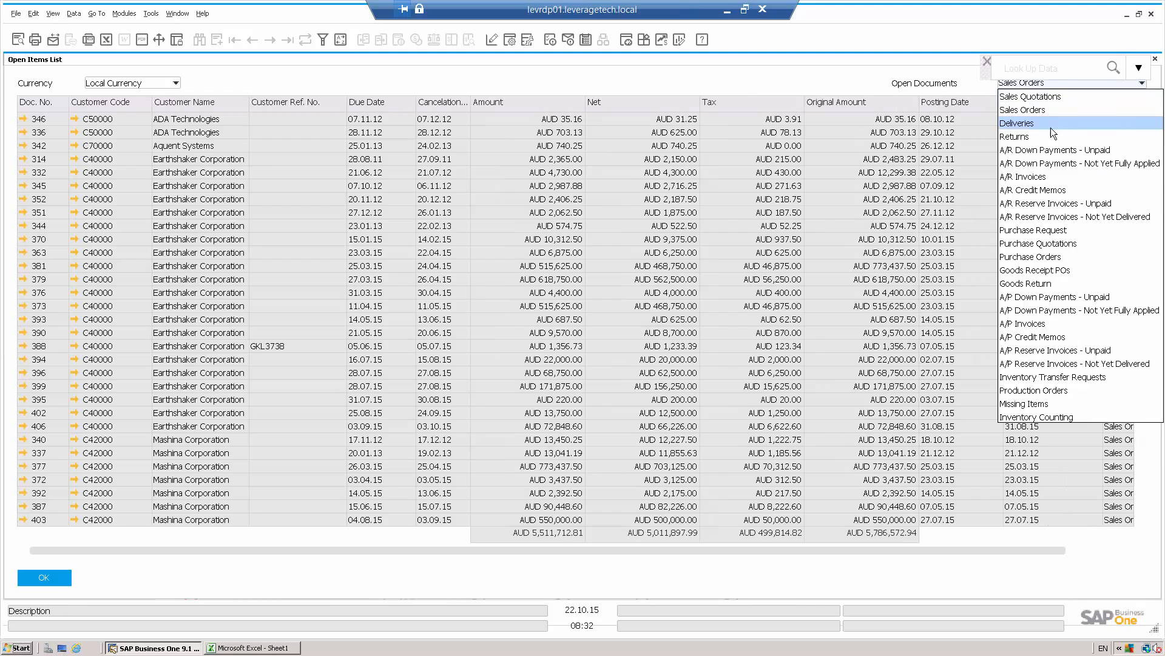
click(1032, 177)
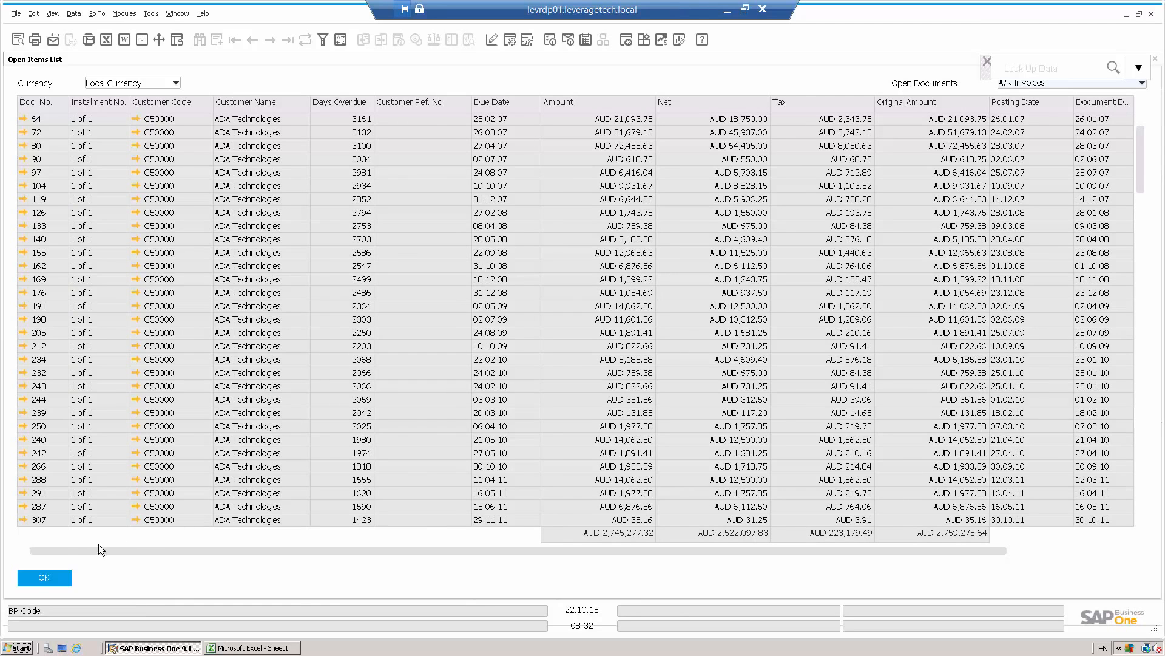
click(59, 573)
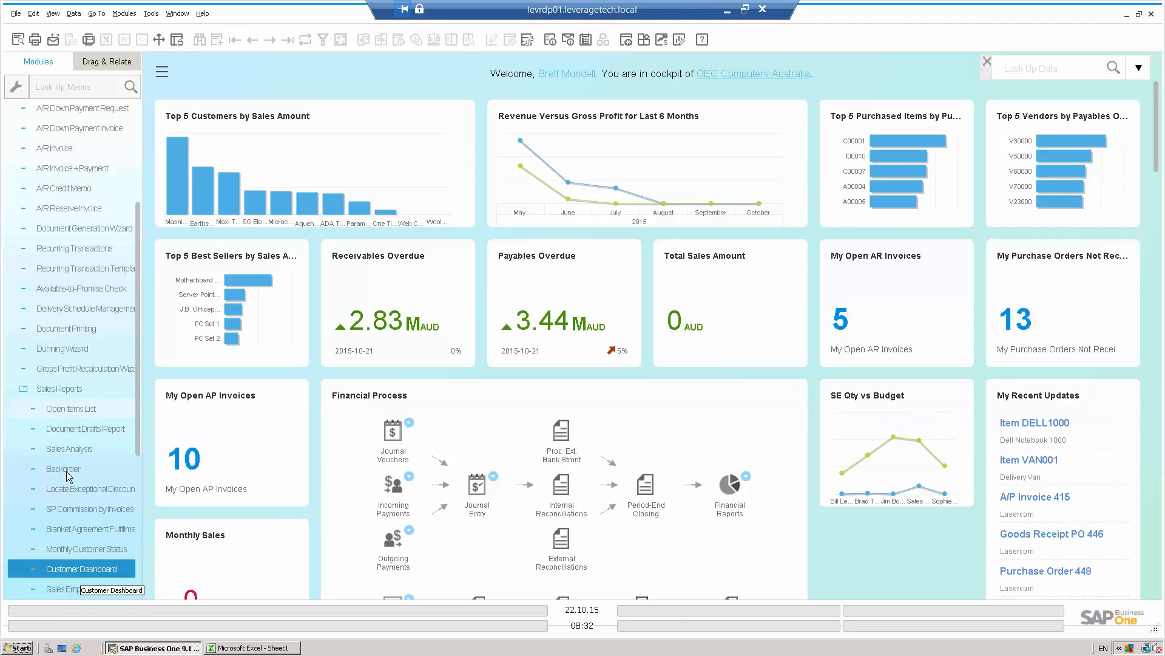
- Try the Sales Analysis report's Items criteria with Secondary Selection enabled and the customer group set to Distributors, and cancel the report
click(69, 449)
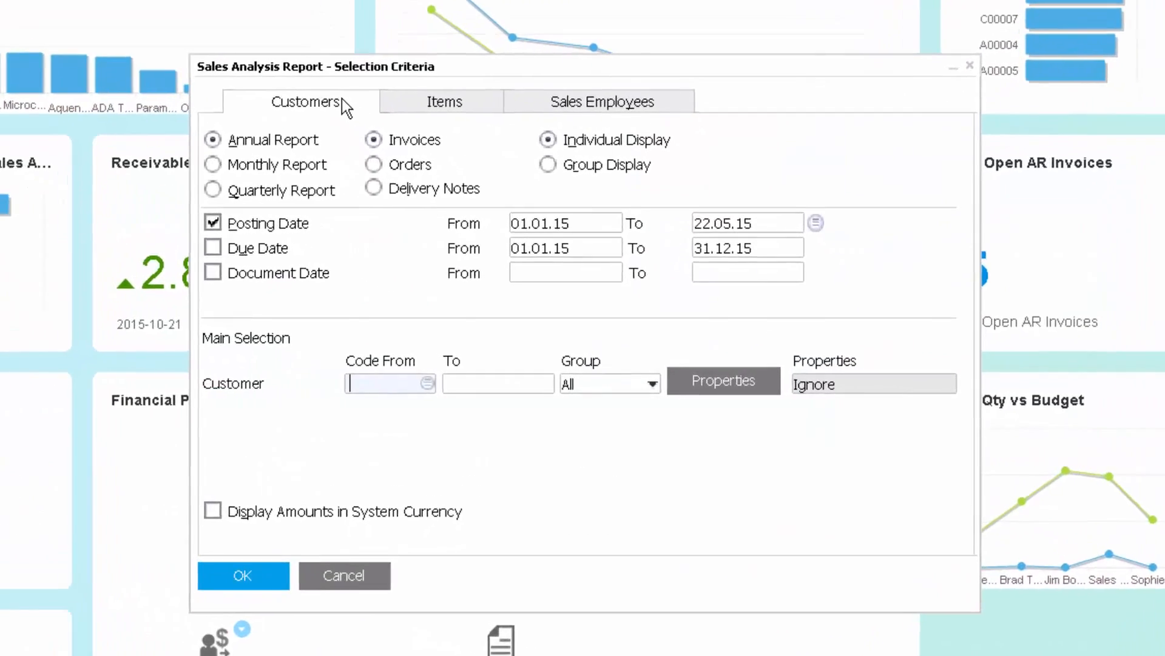
click(492, 171)
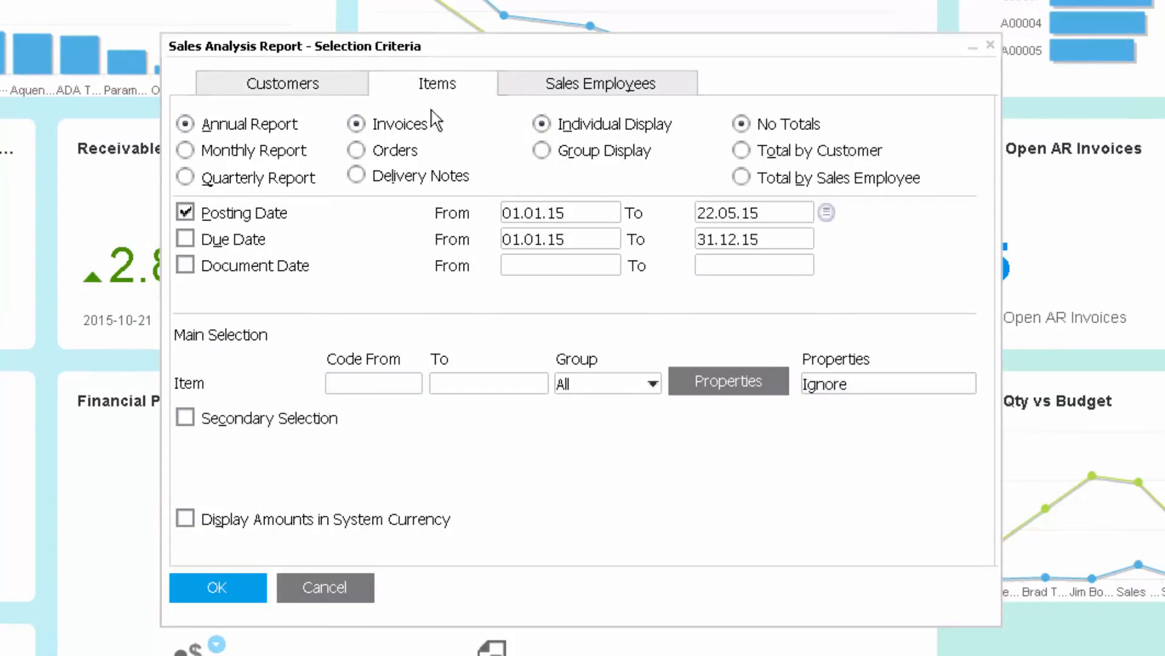
click(189, 418)
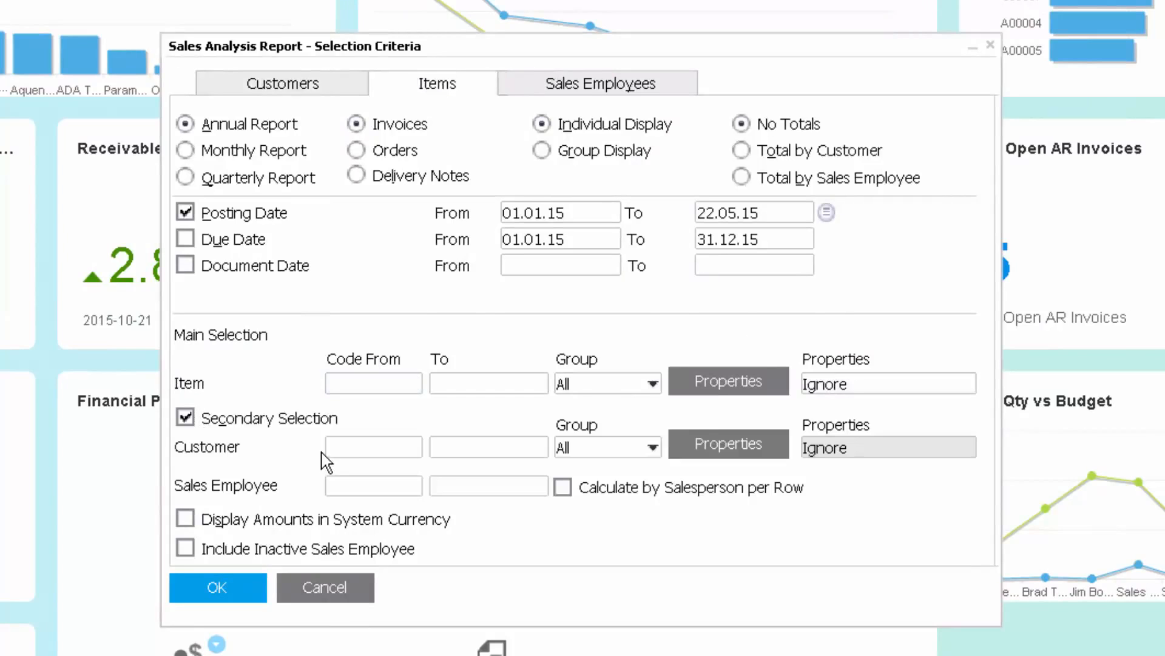
click(652, 449)
click(654, 452)
click(654, 453)
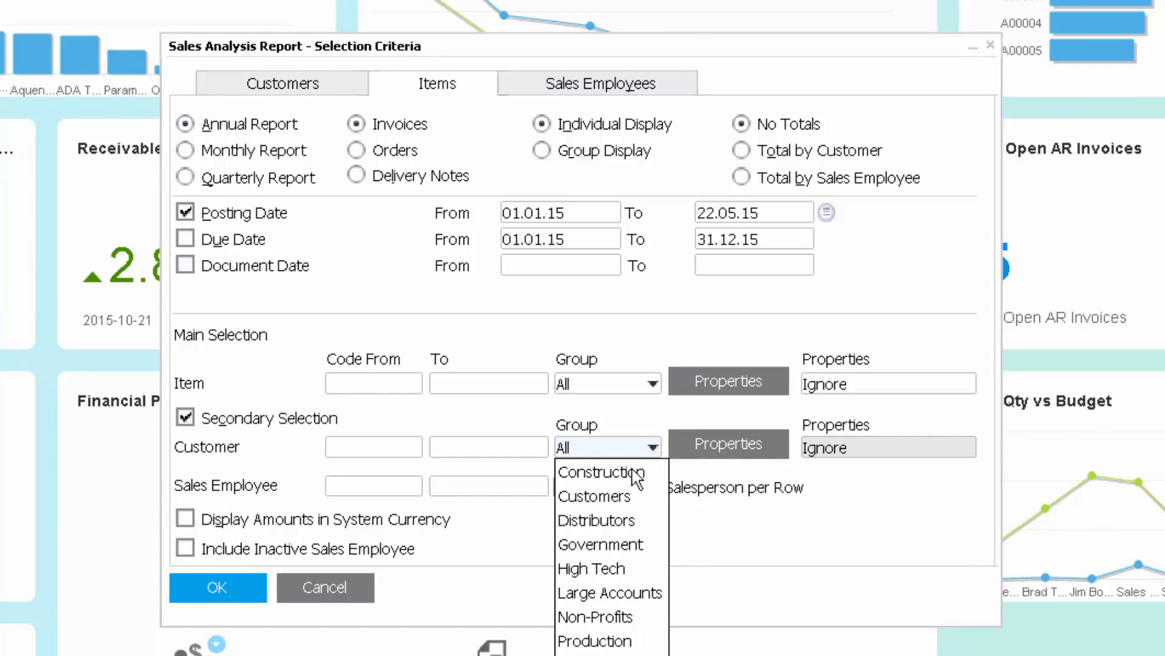
click(607, 518)
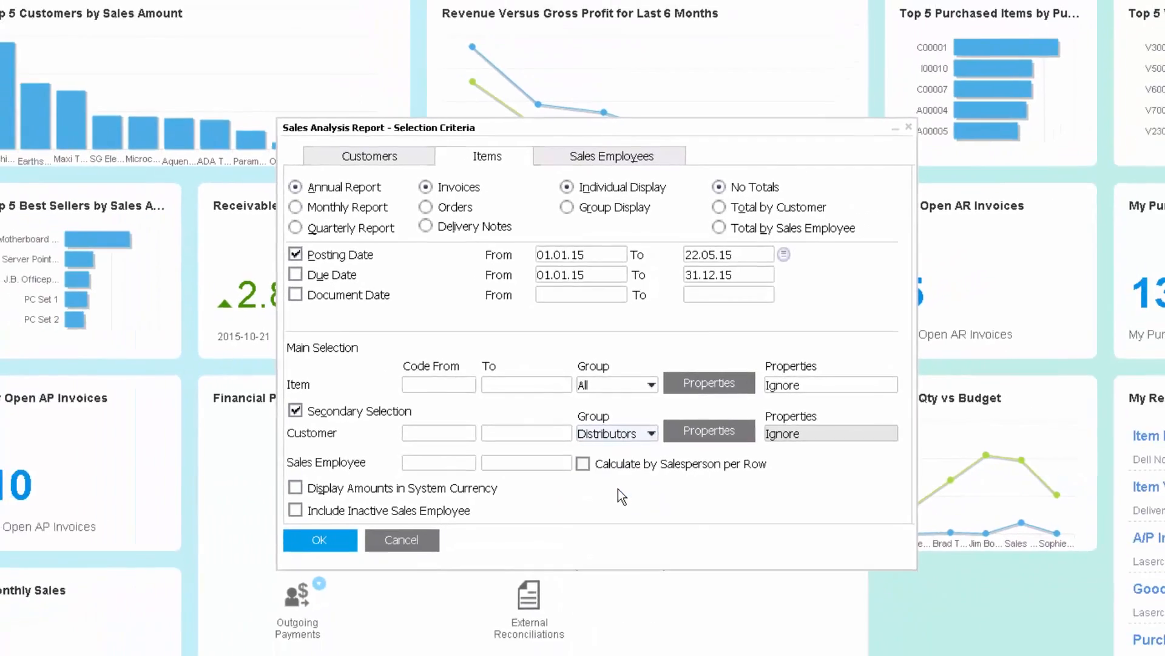
click(401, 537)
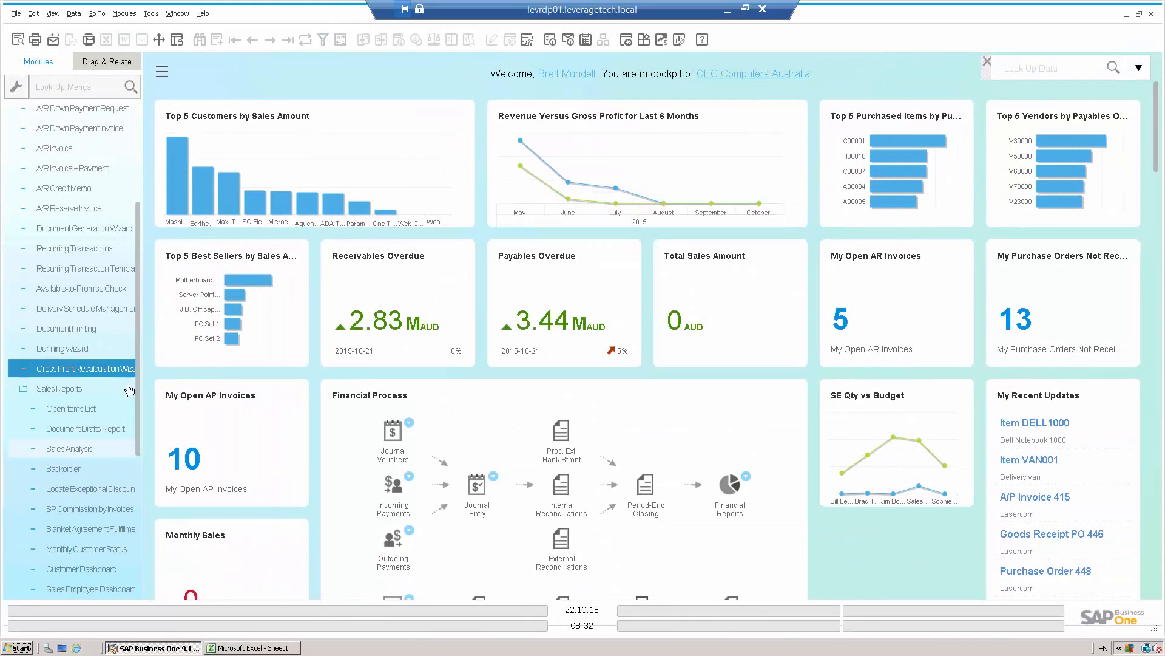
- Run the Customer Dashboard from Sales Reports for financial year 2012, entering the customer's code
scroll(140, 468, down, 2)
scroll(140, 477, down, 1)
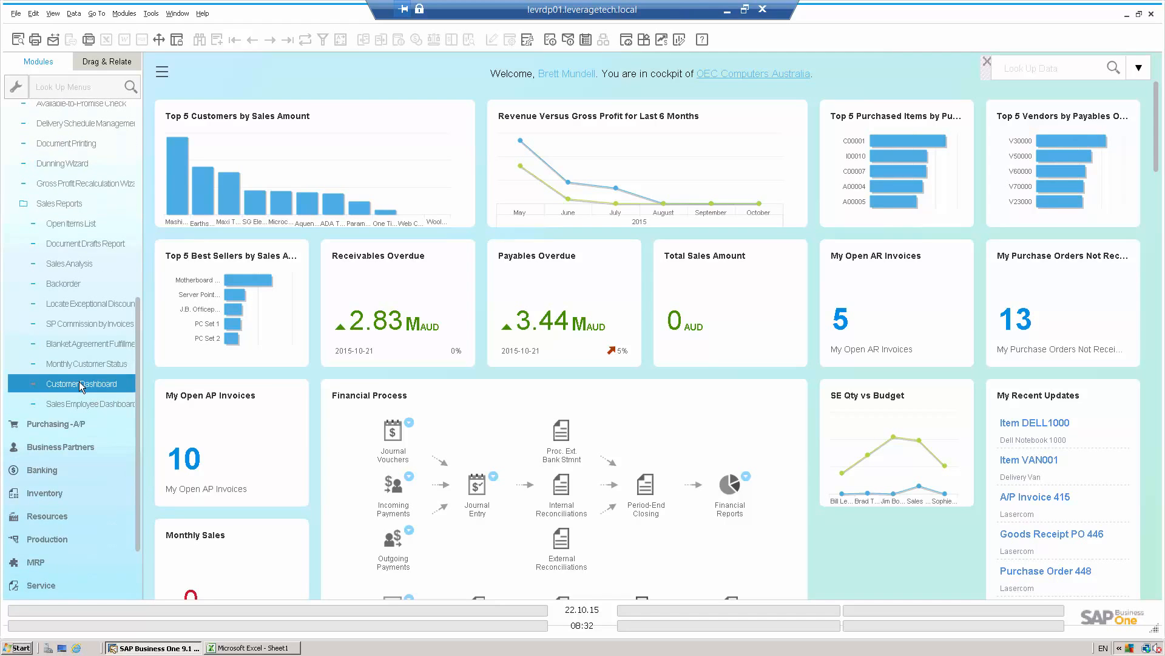
drag(80, 386, 308, 326)
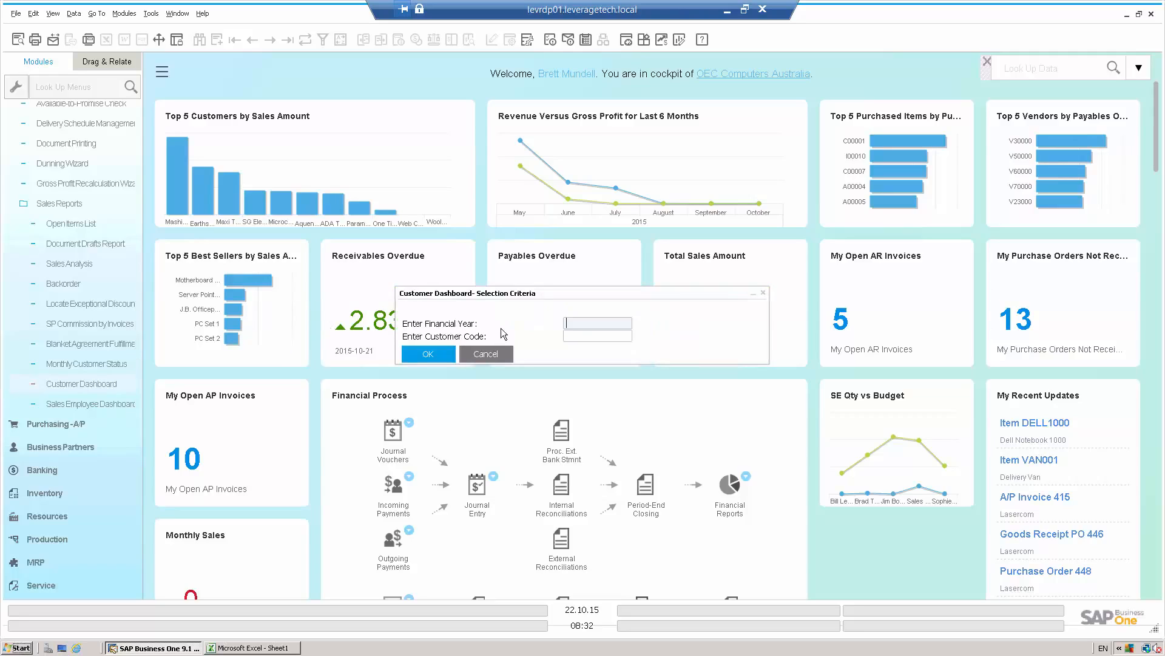
text(2012)
key(Tab)
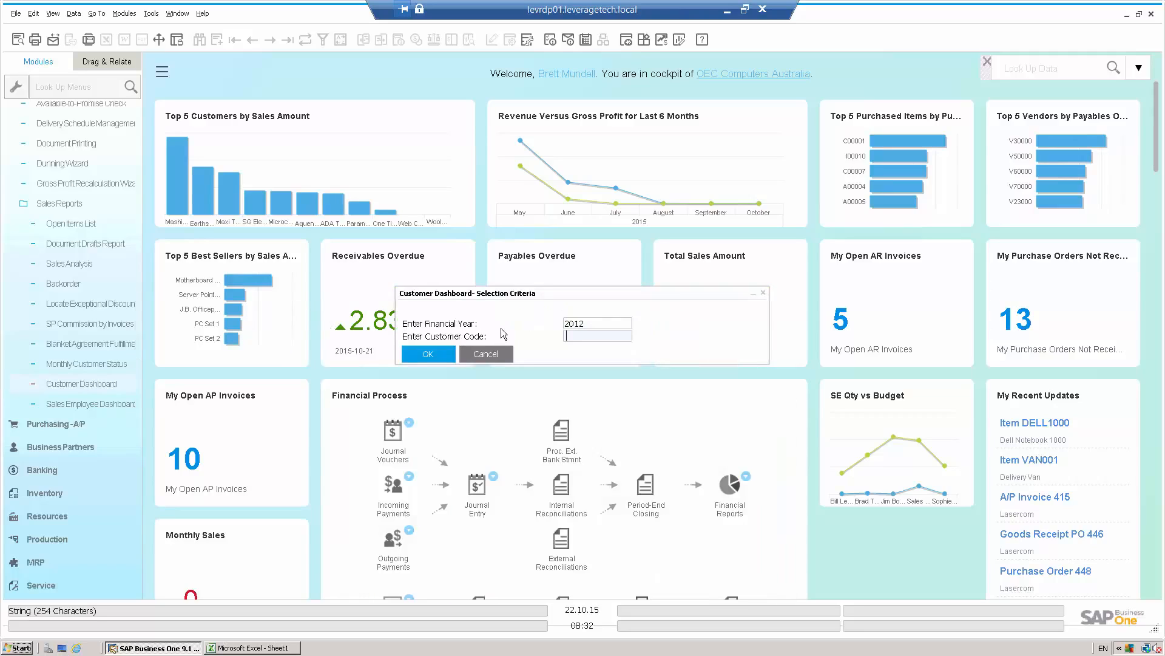
text(C20000)
key(Tab)
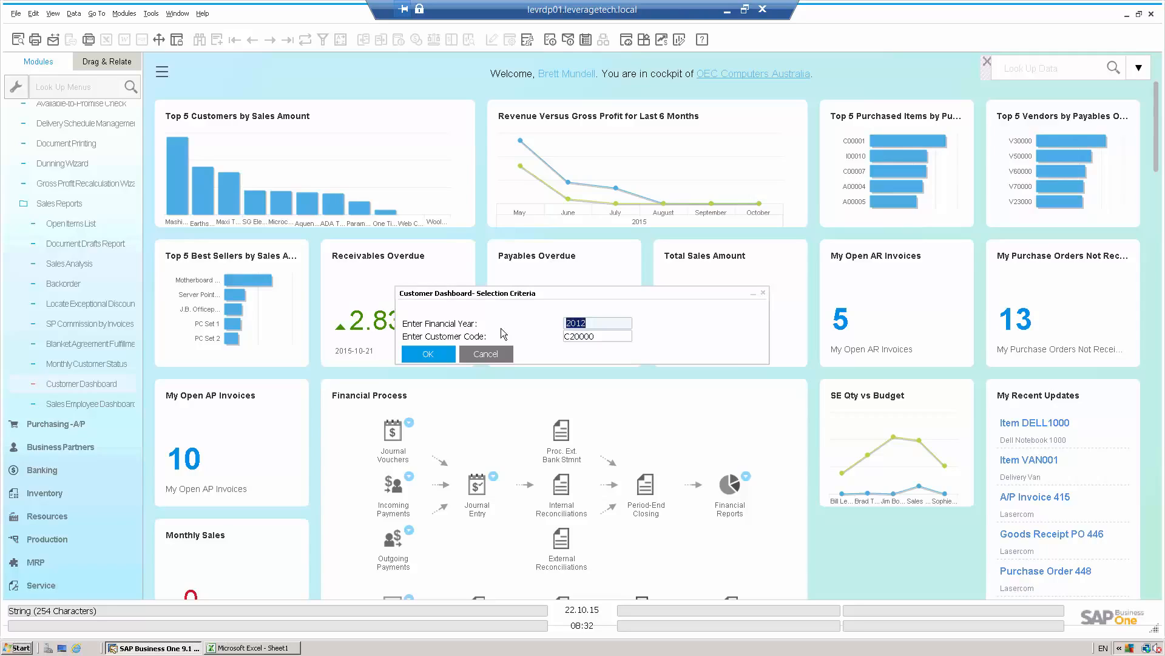
click(444, 356)
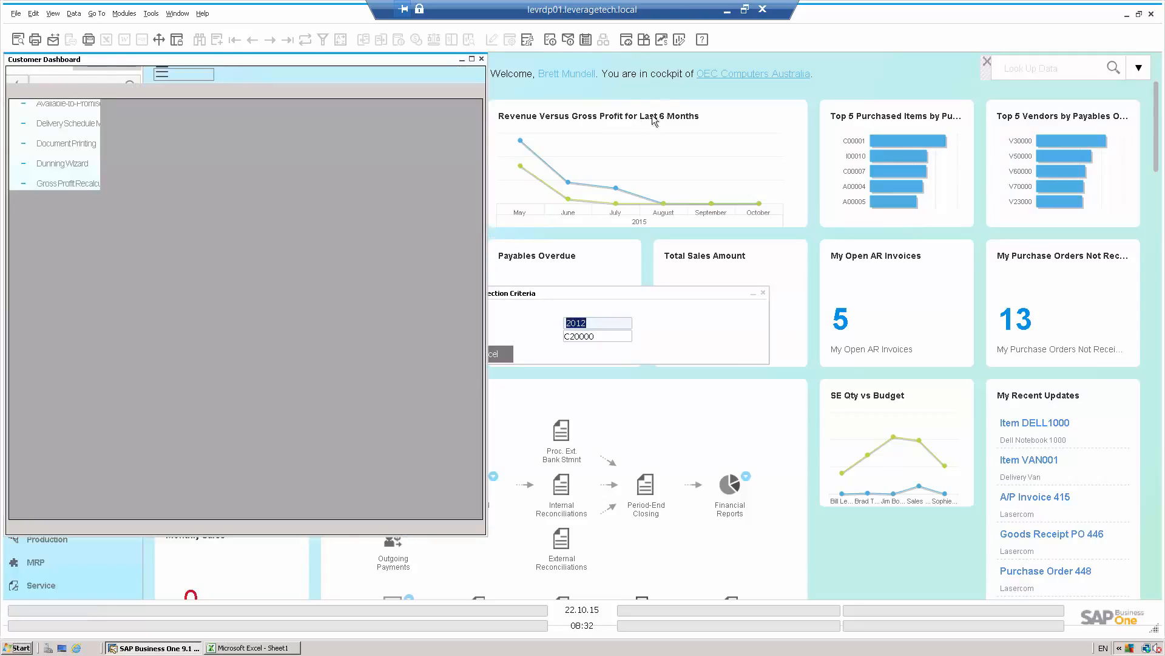
- View the Customer Dashboard report full size, look at its second page, return to the first page and close the report
click(471, 60)
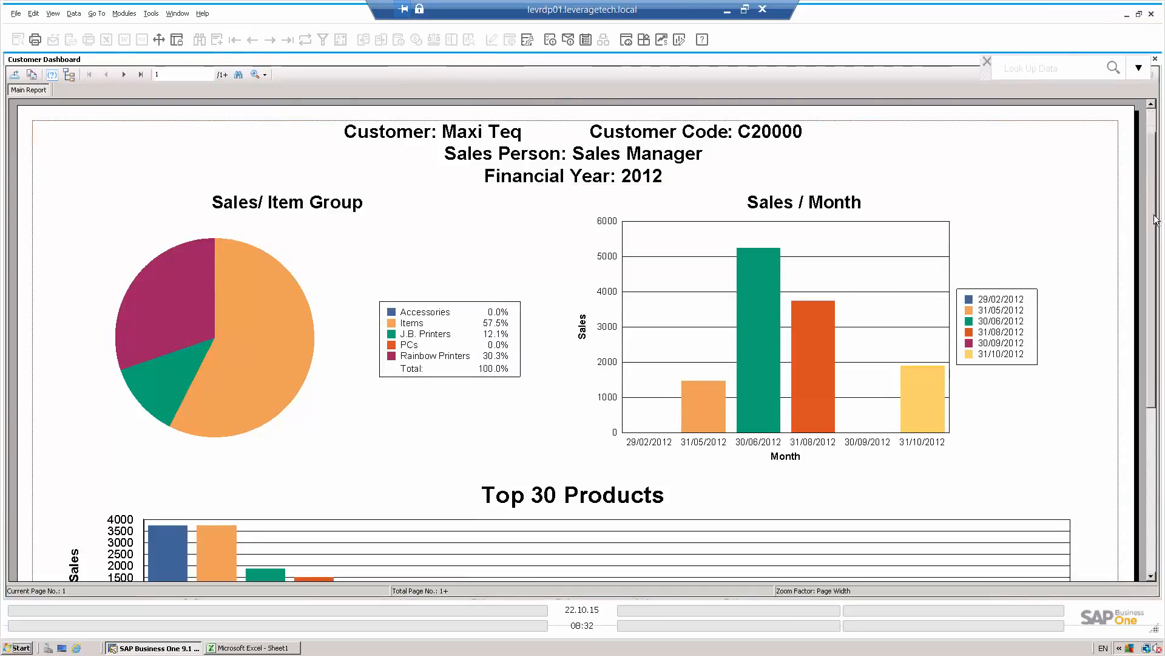
mouse_move(1155, 219)
mouse_down()
mouse_move(1151, 347)
mouse_move(1151, 215)
mouse_up()
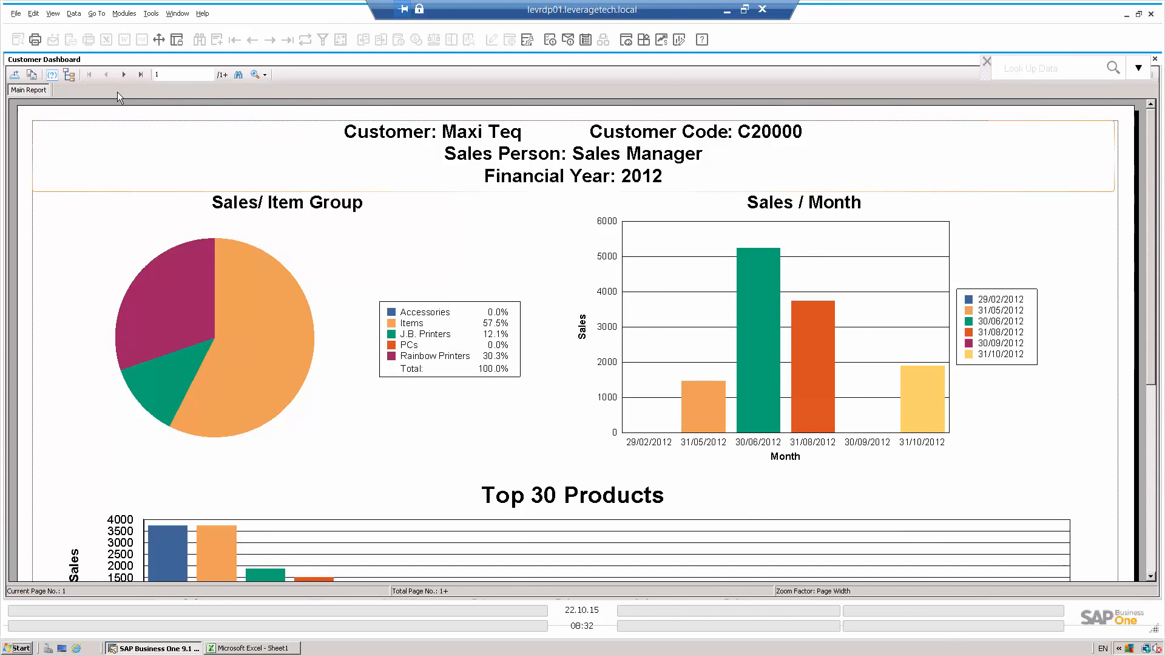
click(123, 74)
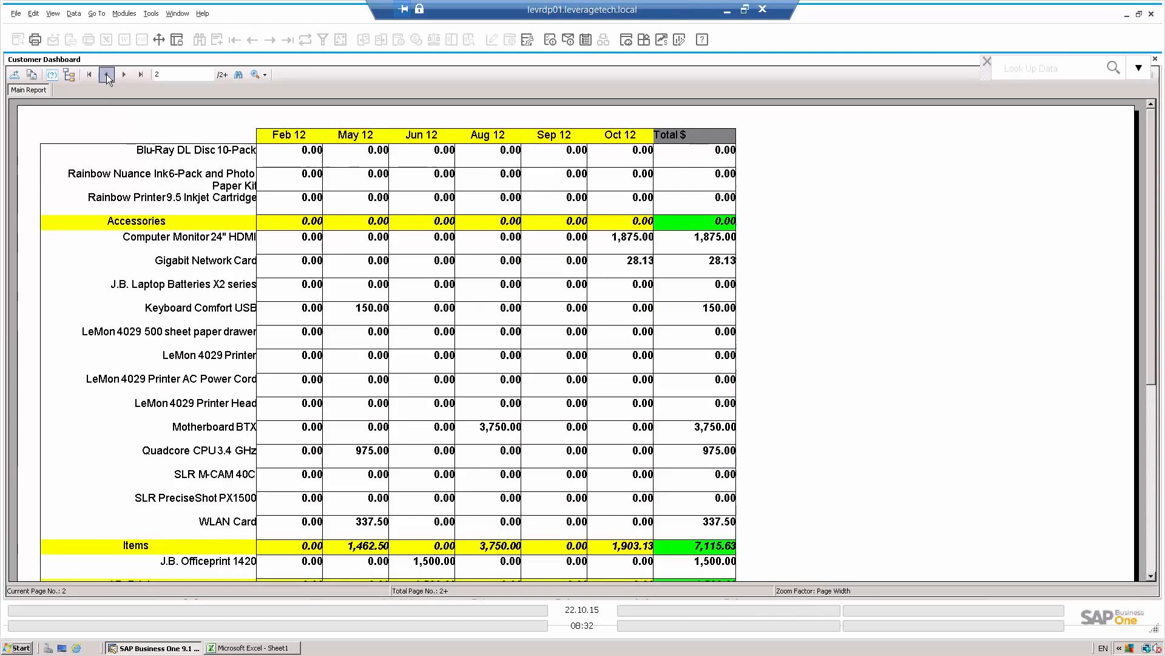
click(107, 74)
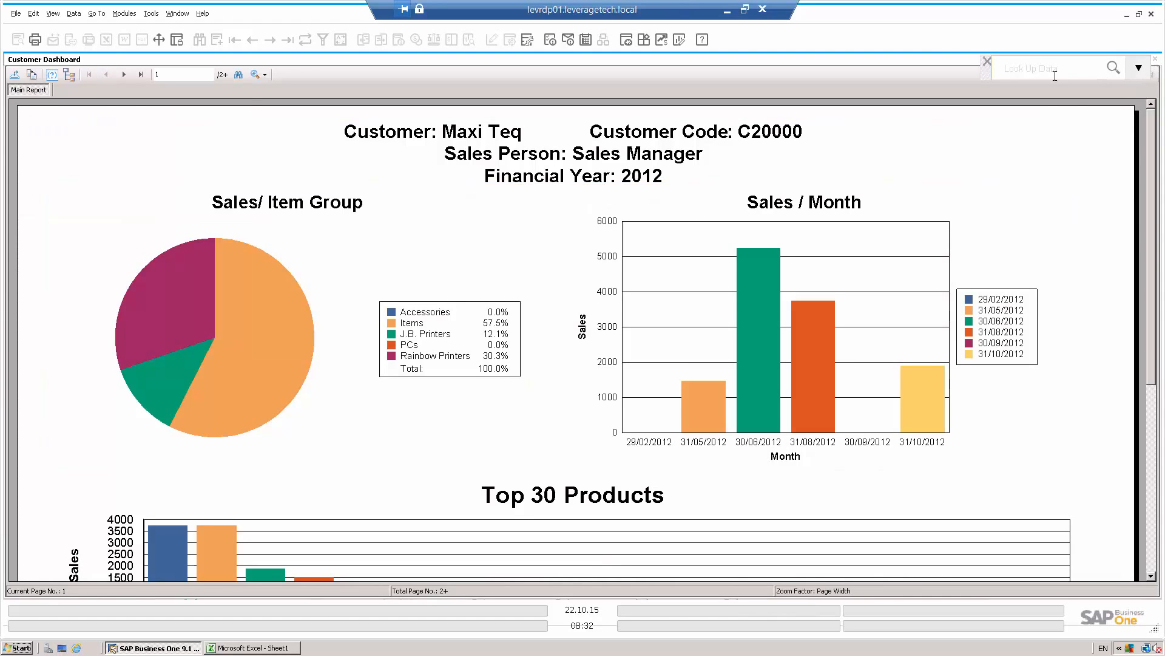
click(1156, 60)
click(515, 342)
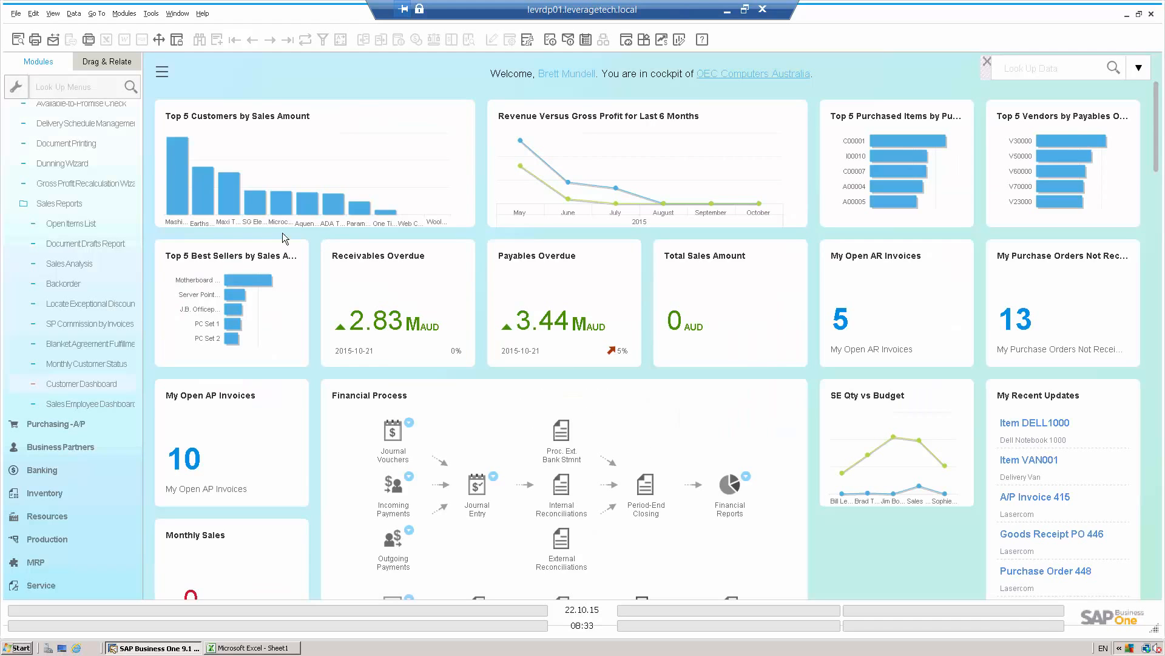
- Collapse the Sales Reports folder and the Sales - A/R module in the module list
click(72, 204)
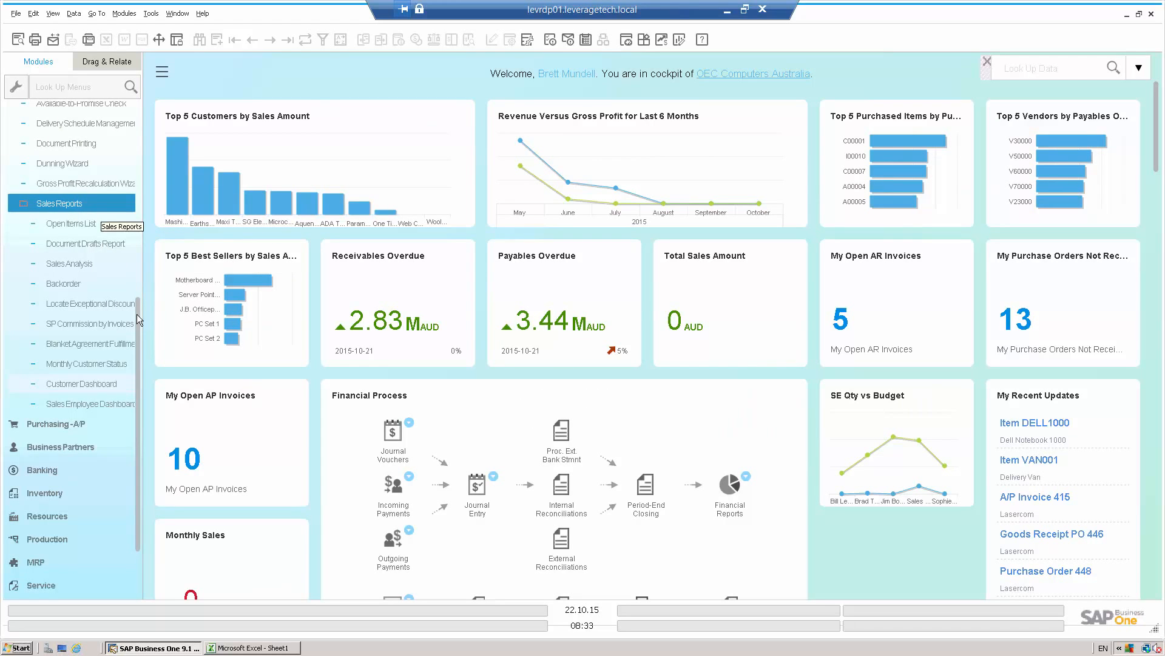
drag(137, 314, 110, 112)
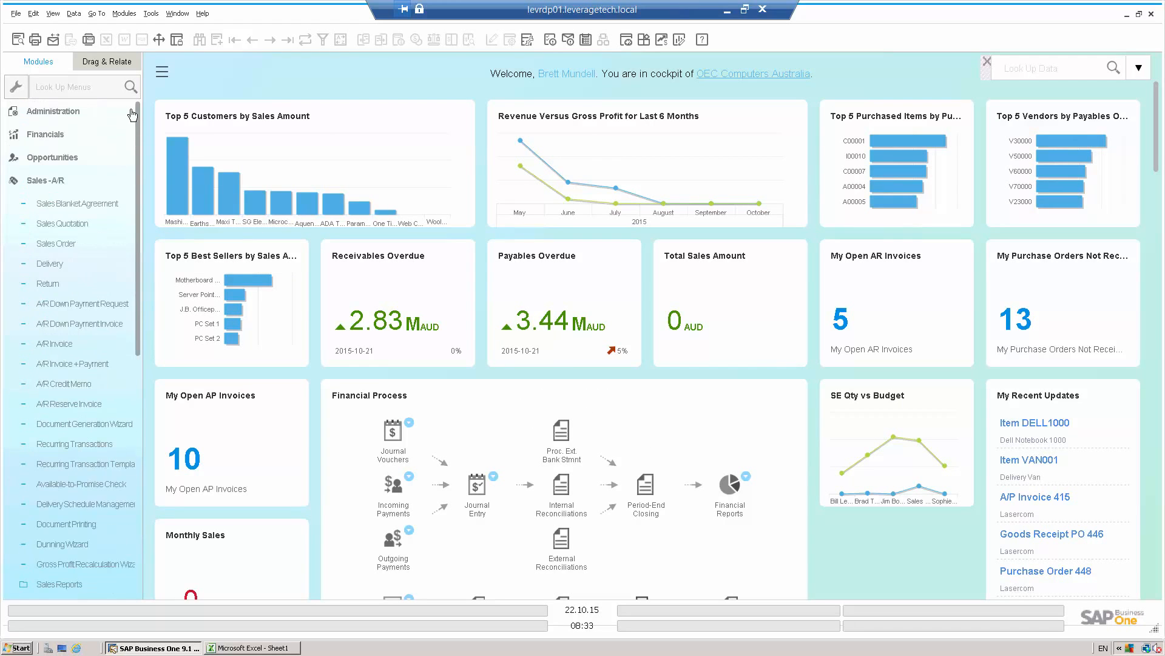
click(54, 180)
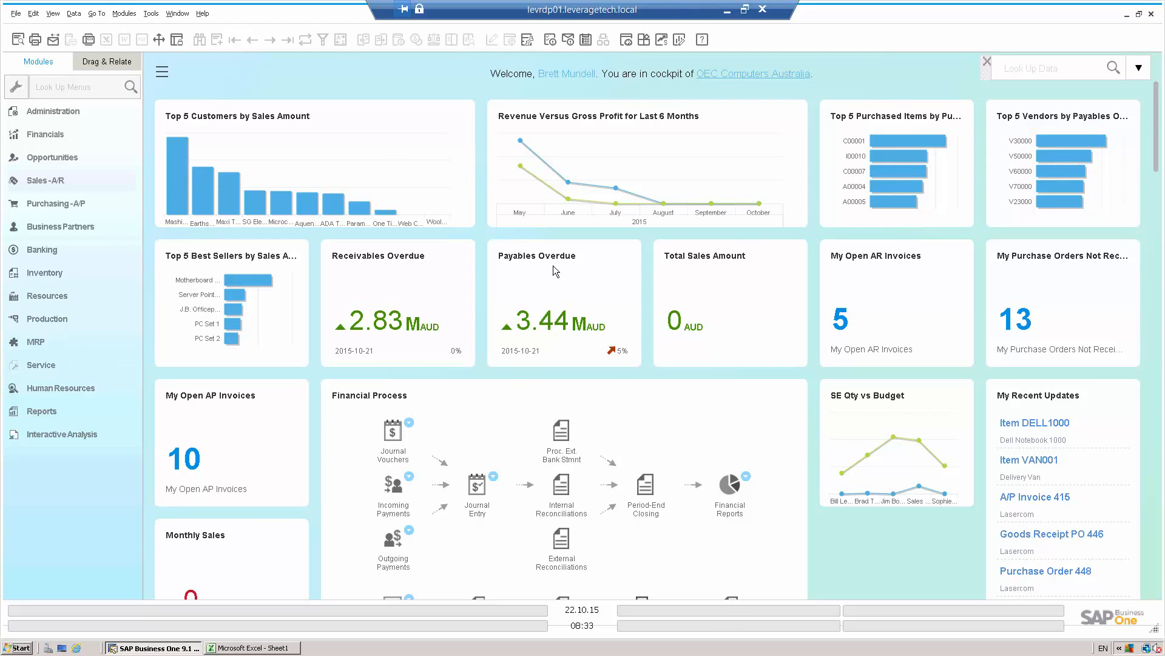
- Try a new KPI in the Pervasive Analytics Designer summing Revenue (Local Currency) with Due Date set to This Year, and discard it
click(680, 40)
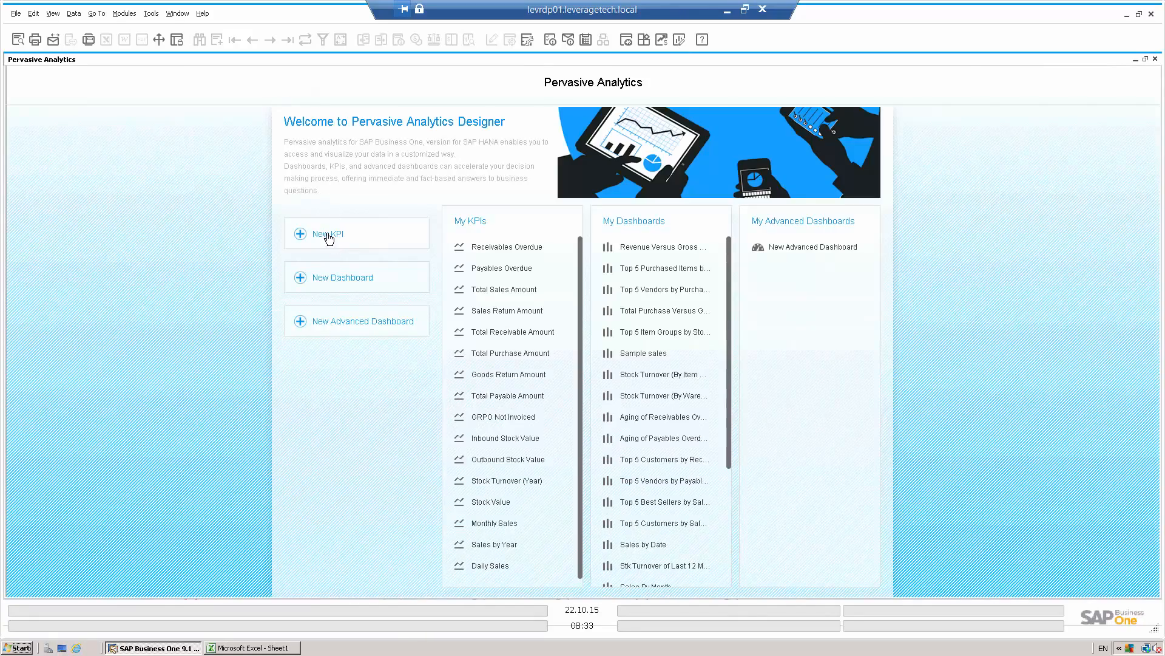
click(327, 235)
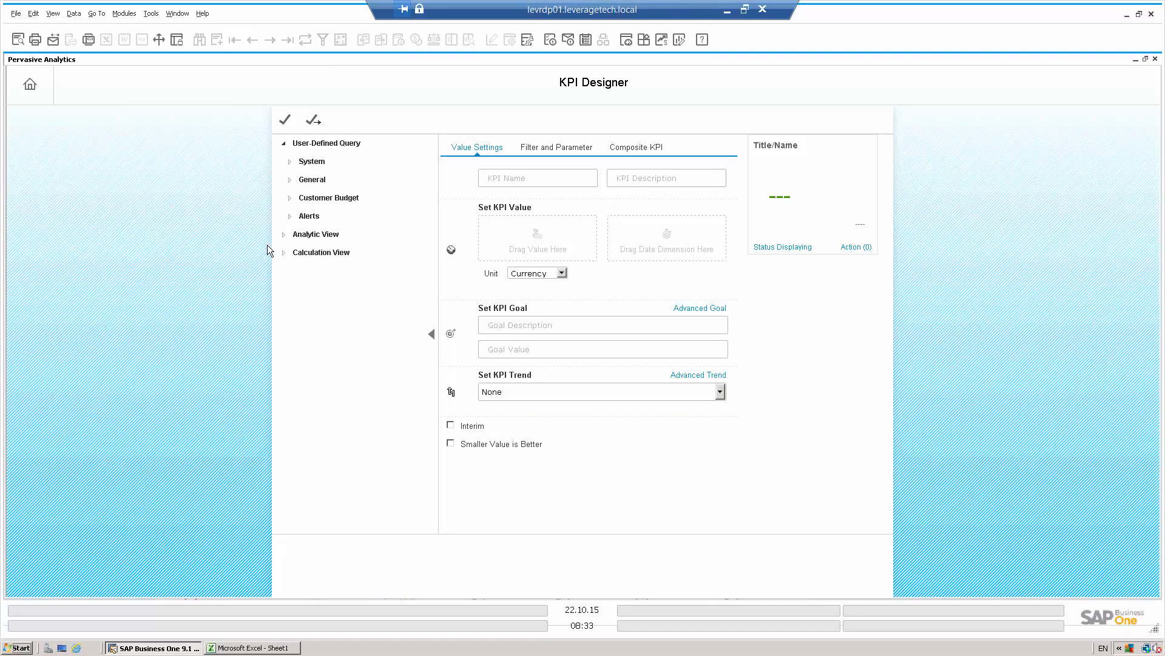
click(283, 235)
click(290, 271)
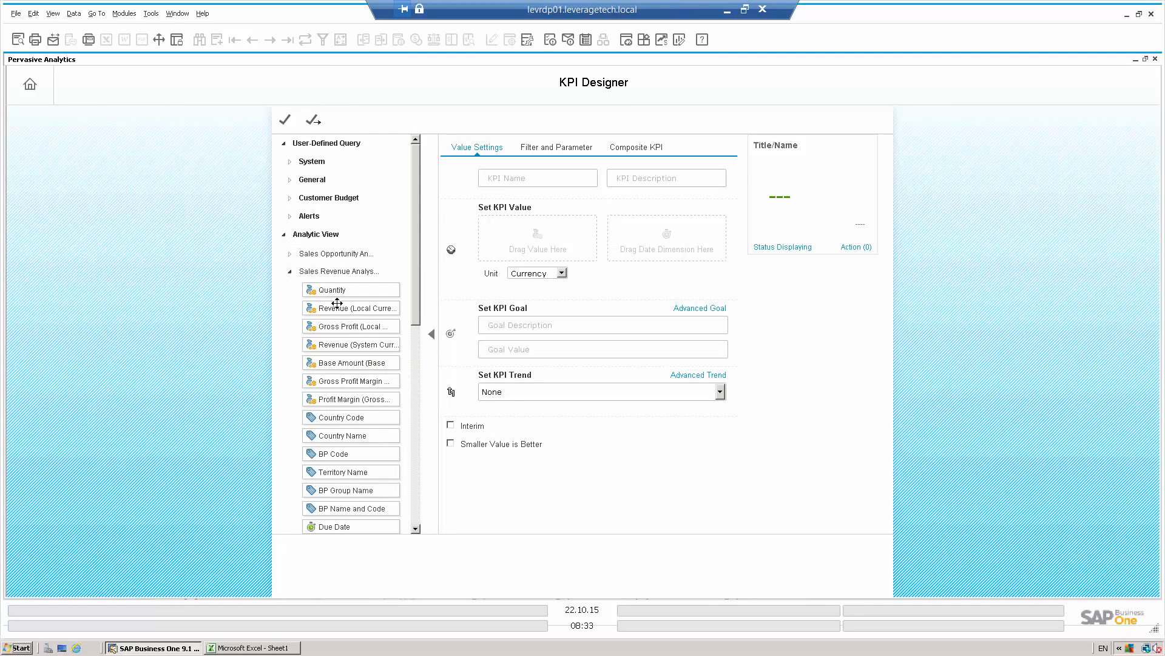
drag(338, 307, 509, 240)
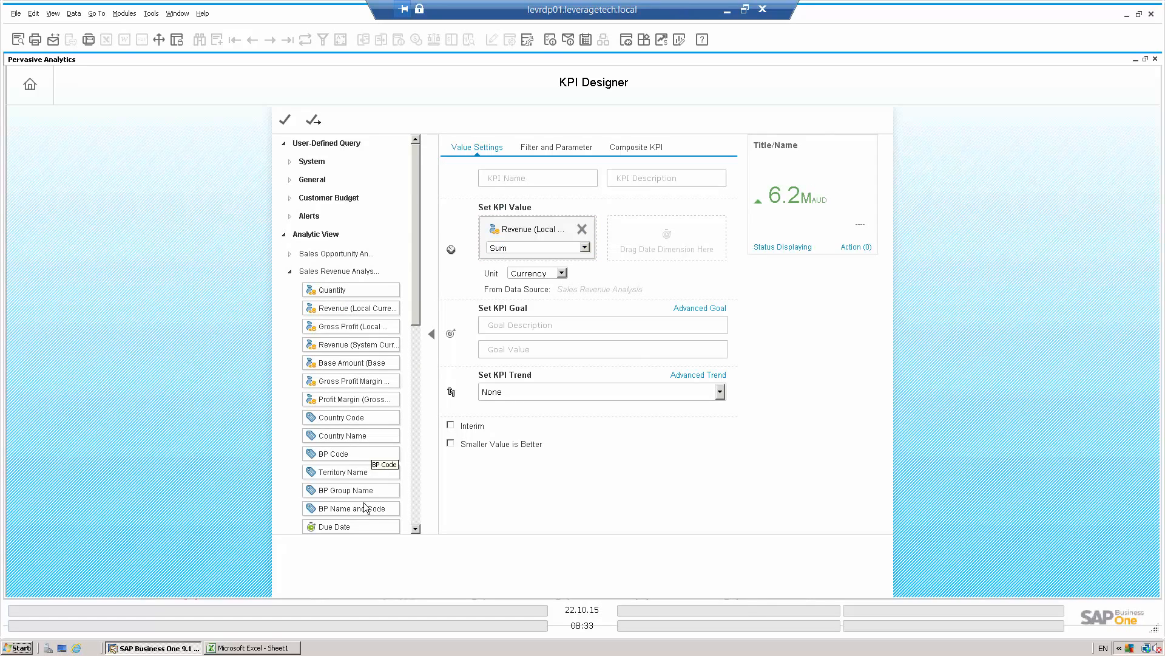
drag(355, 526, 661, 239)
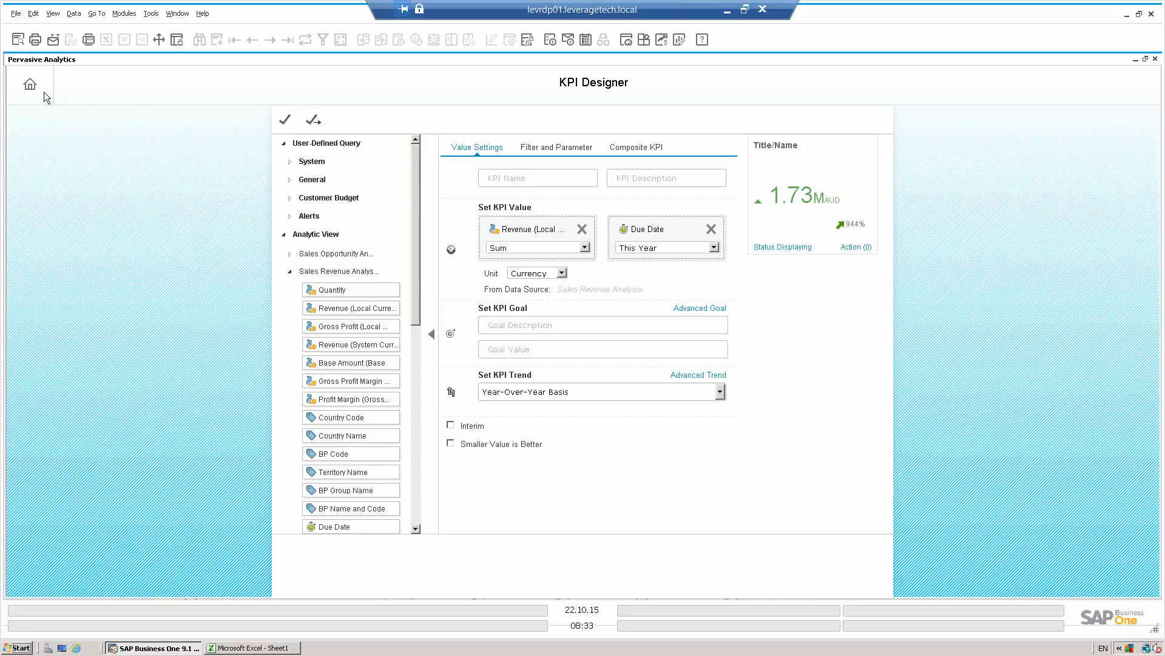
click(208, 291)
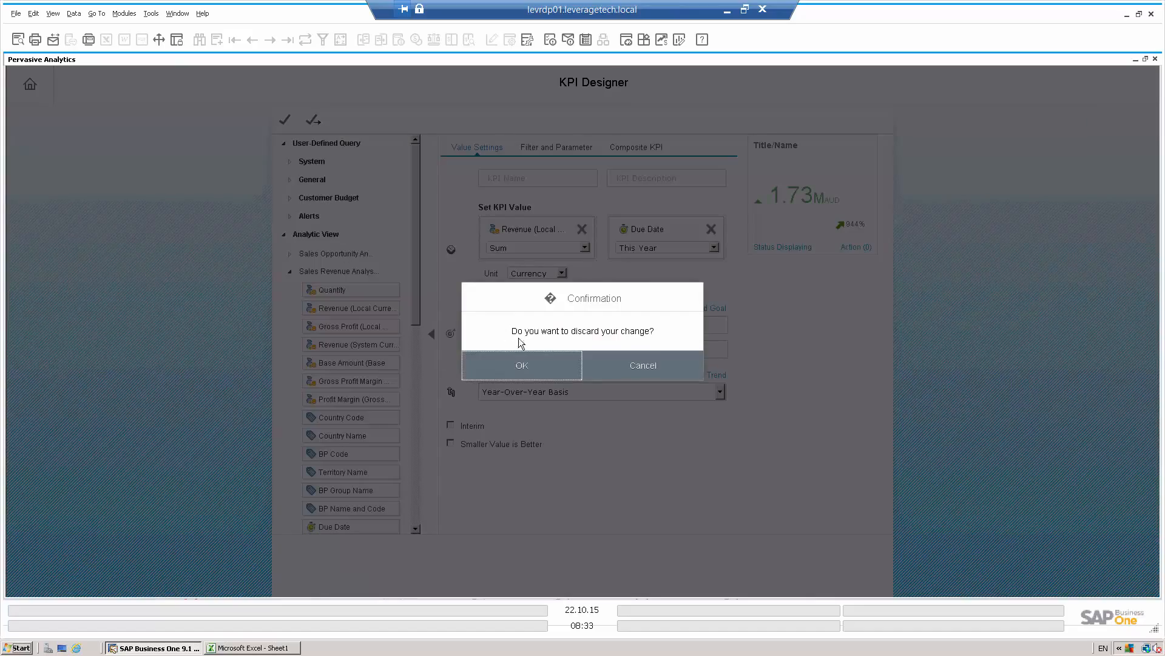
click(520, 364)
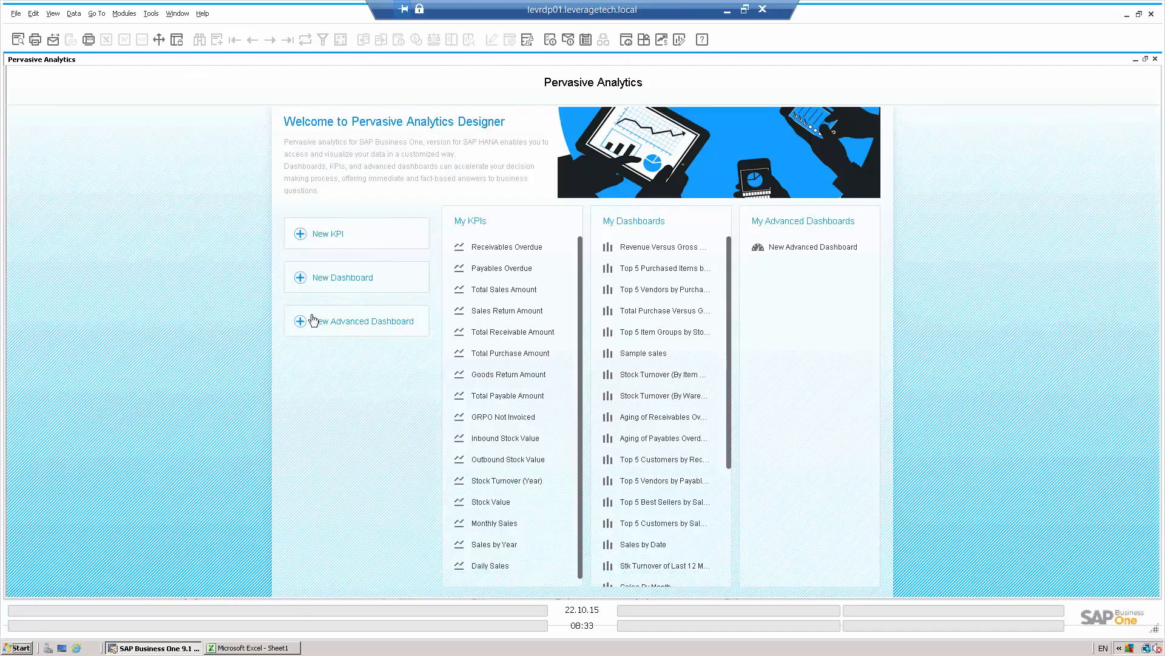
- Start a new dashboard with the Sales Revenue Analysis analytic view as its base data source
click(327, 281)
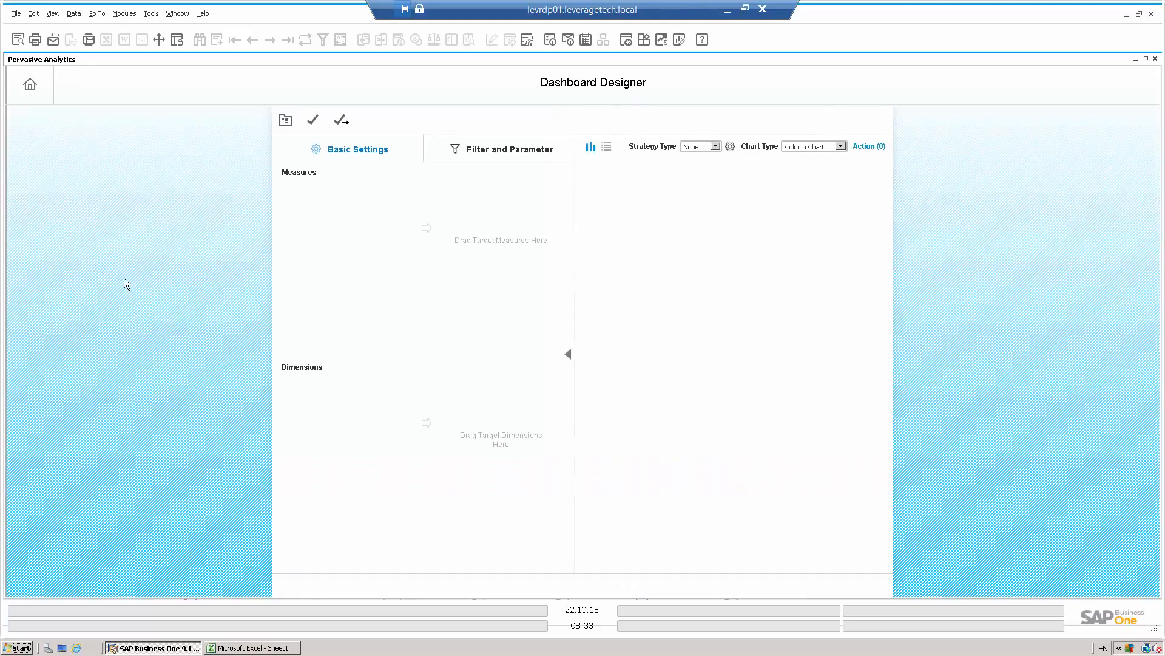
click(286, 120)
click(296, 283)
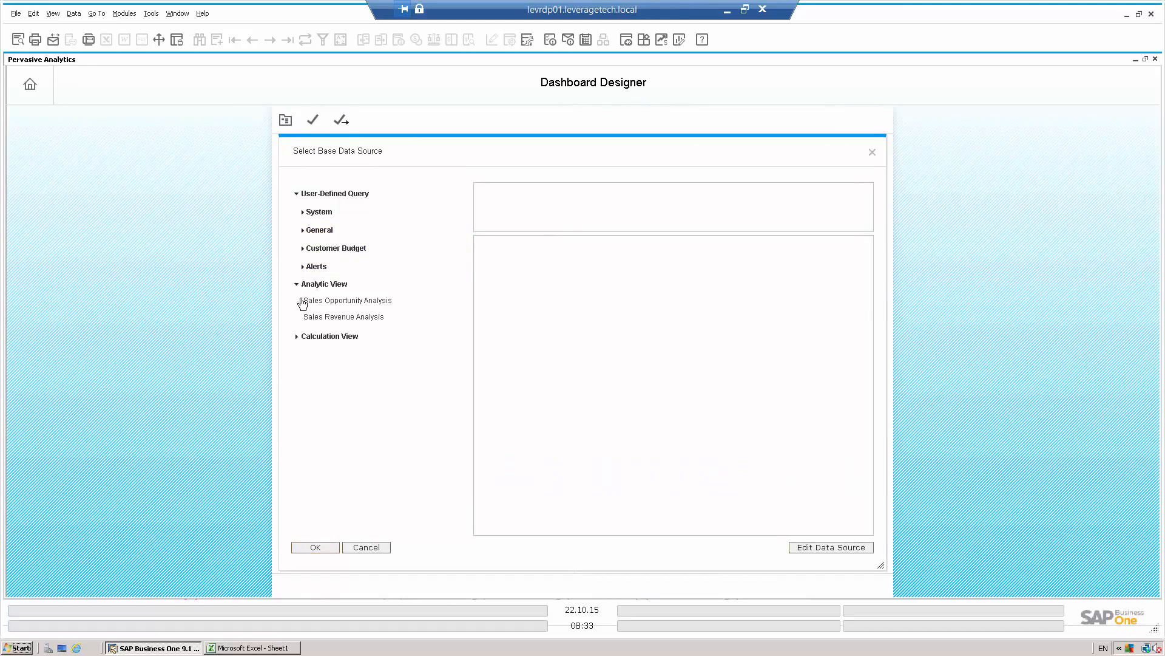
click(328, 317)
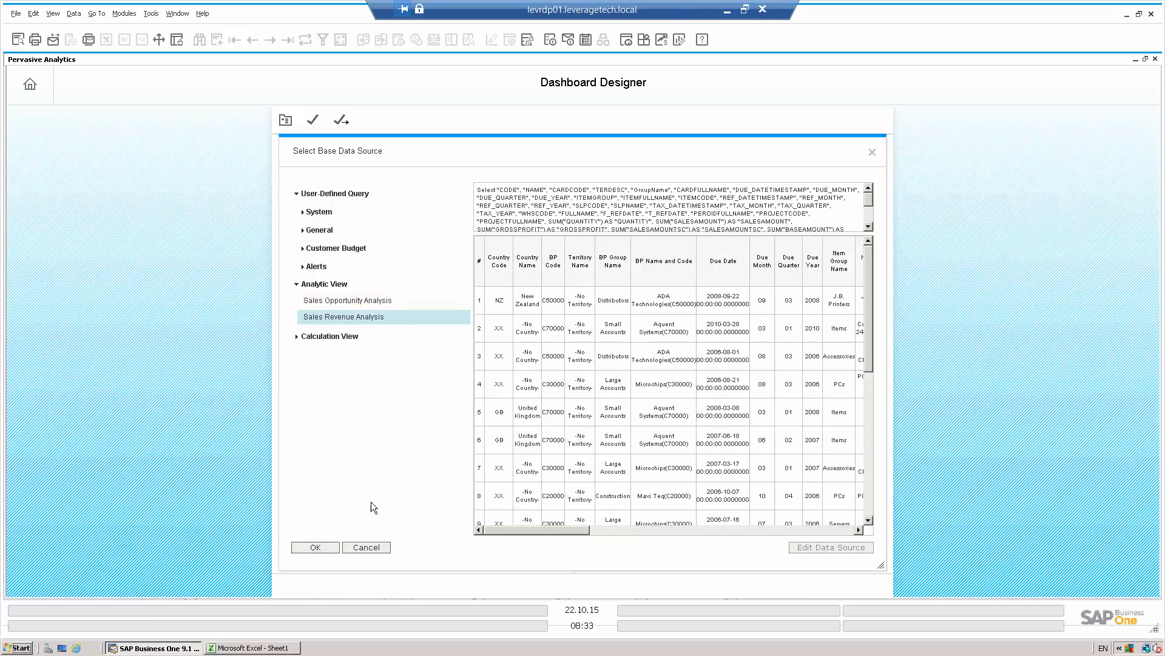
click(316, 547)
- Chart the sum of Revenue (Local Currency) by BP Group Name, trying a stacked column chart followed by a pie chart
drag(306, 216, 464, 219)
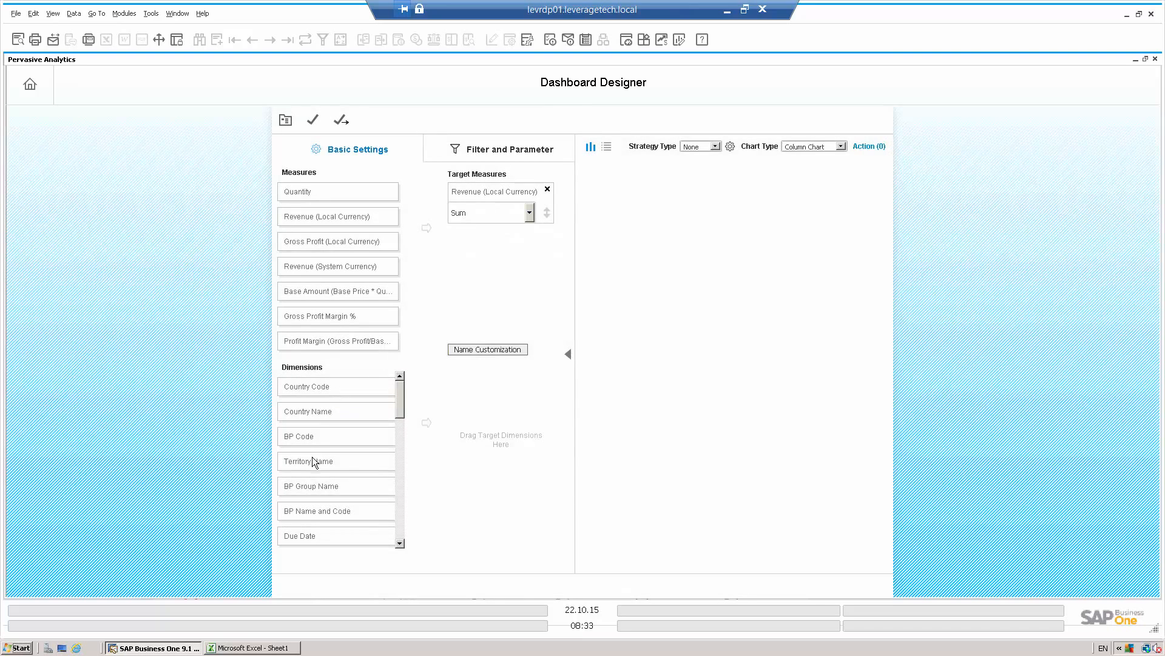
drag(313, 485, 461, 425)
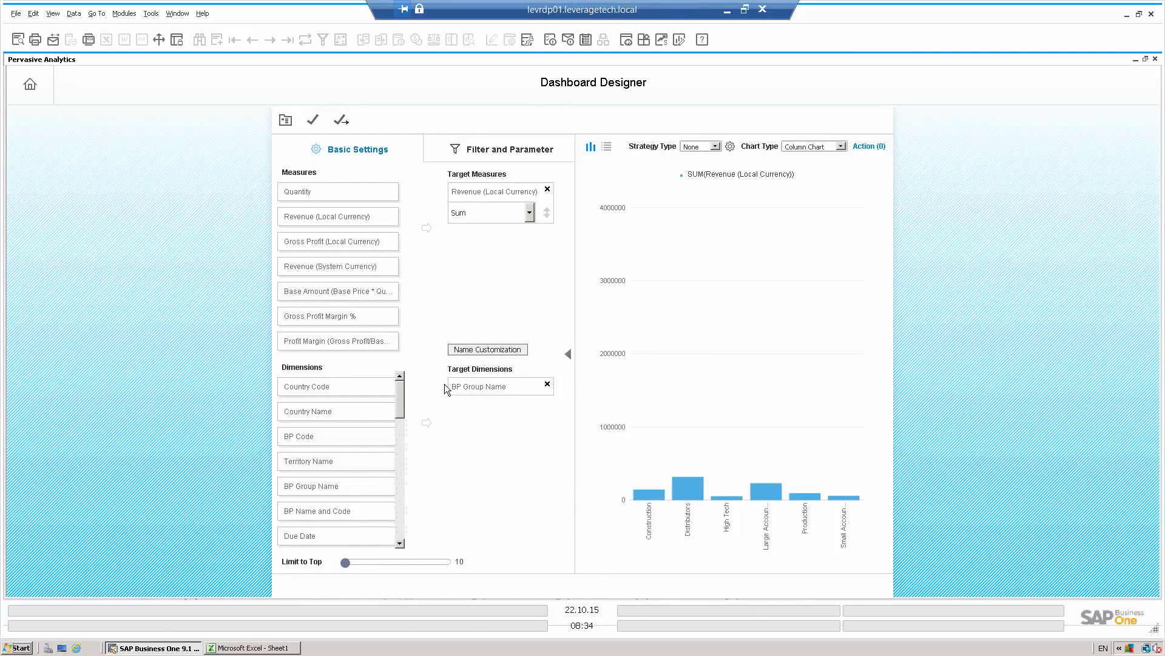
click(841, 147)
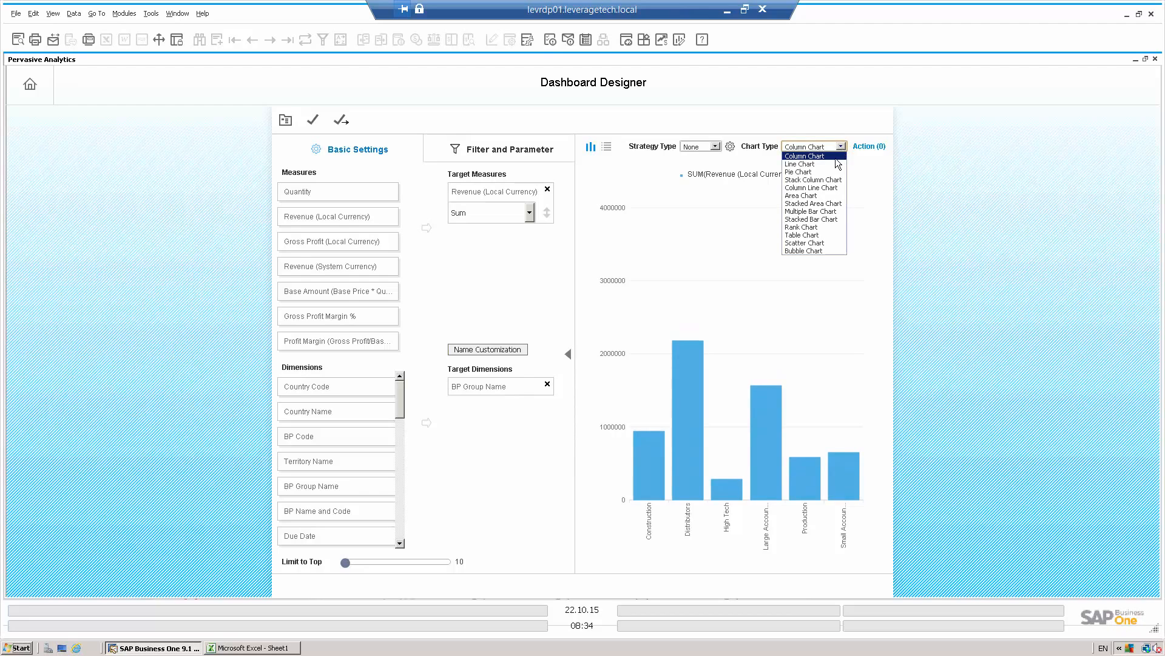
click(819, 162)
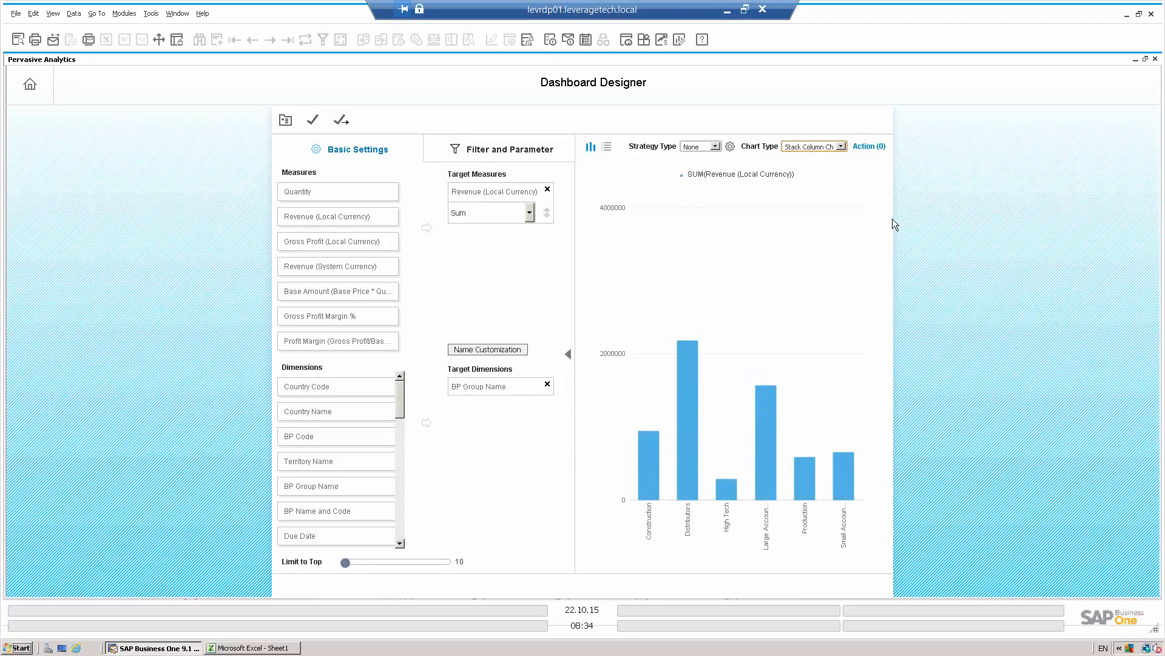
click(841, 147)
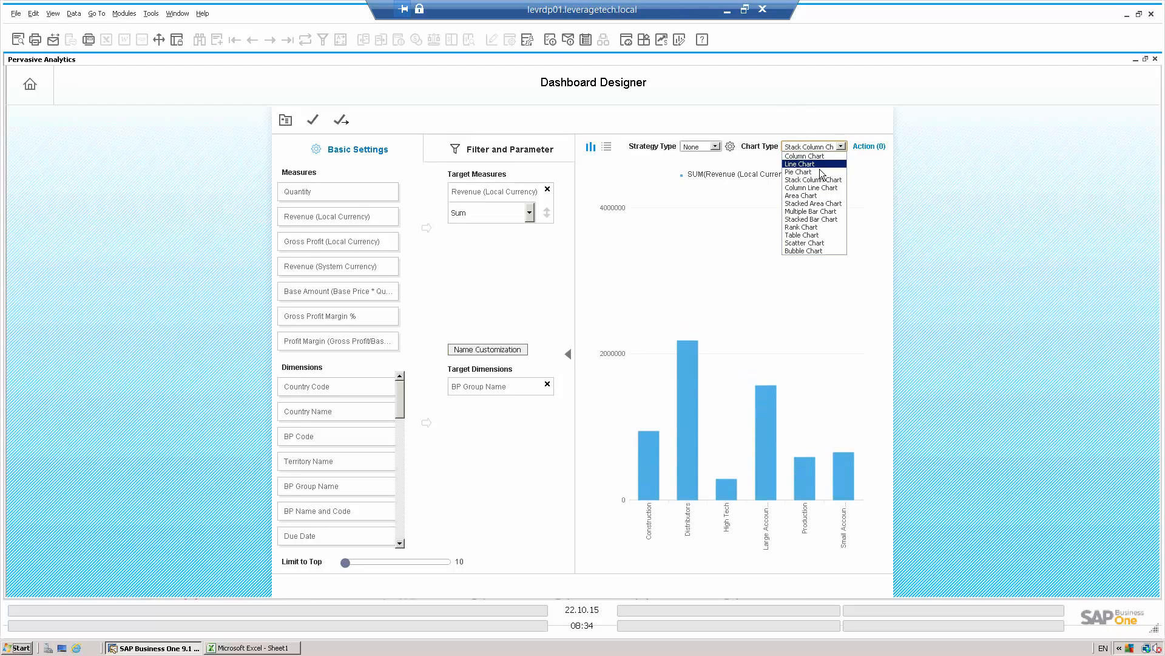
click(817, 171)
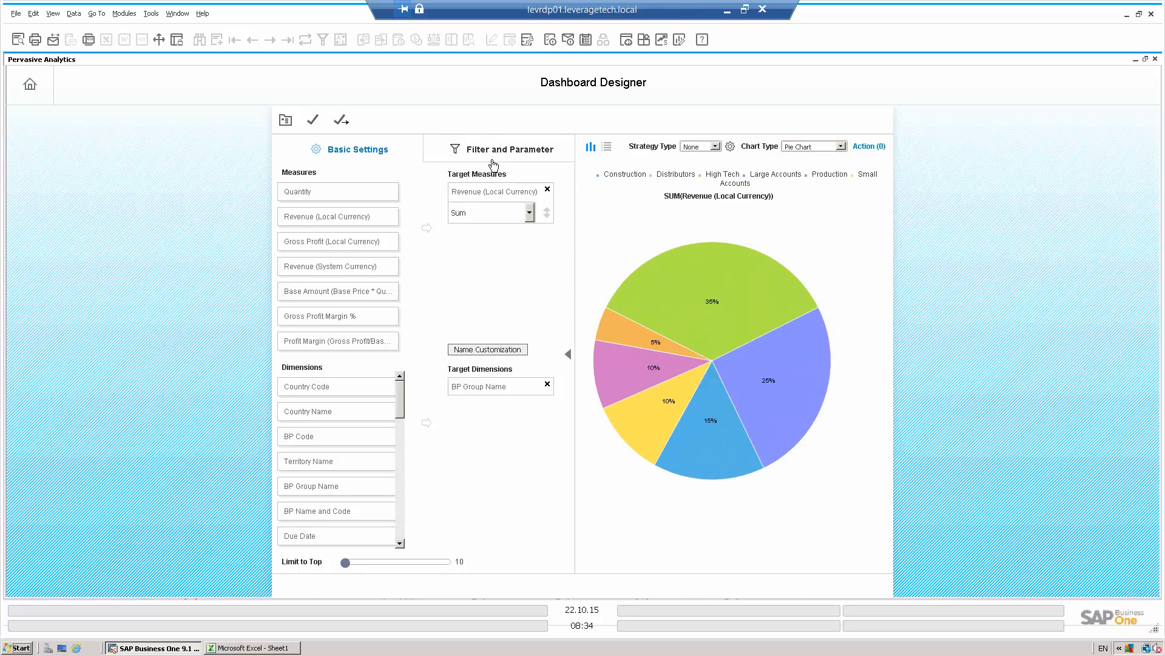
- Show the dashboard's filter and parameter settings, discard the new dashboard and close Pervasive Analytics
click(492, 153)
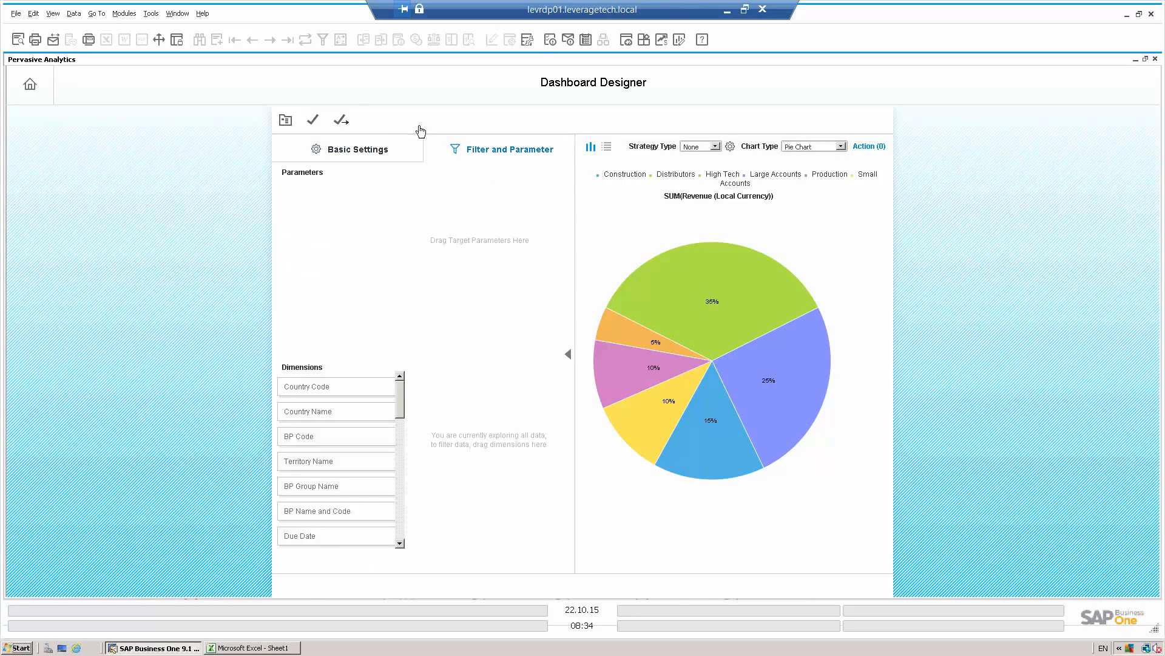
click(36, 84)
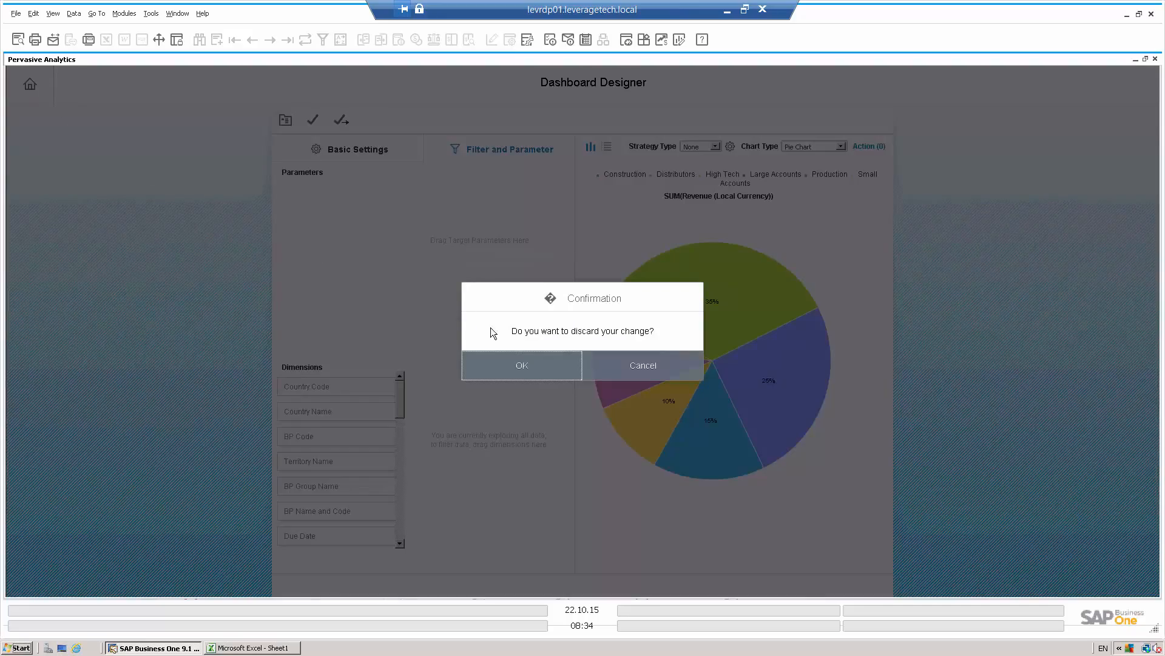
click(521, 365)
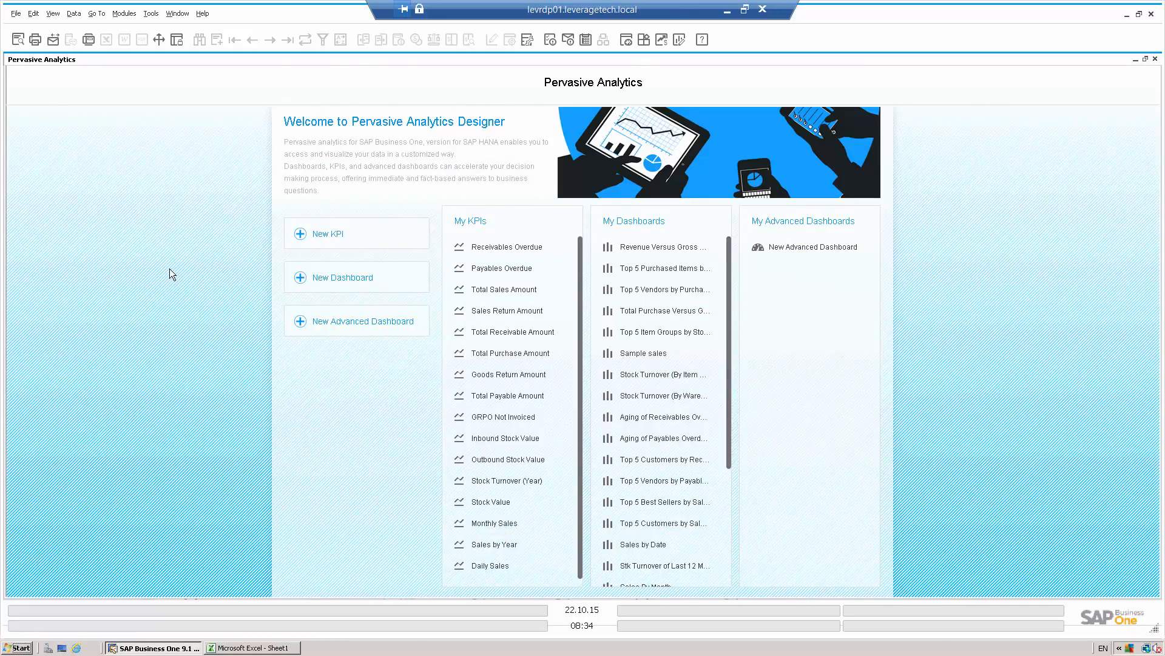
click(1154, 59)
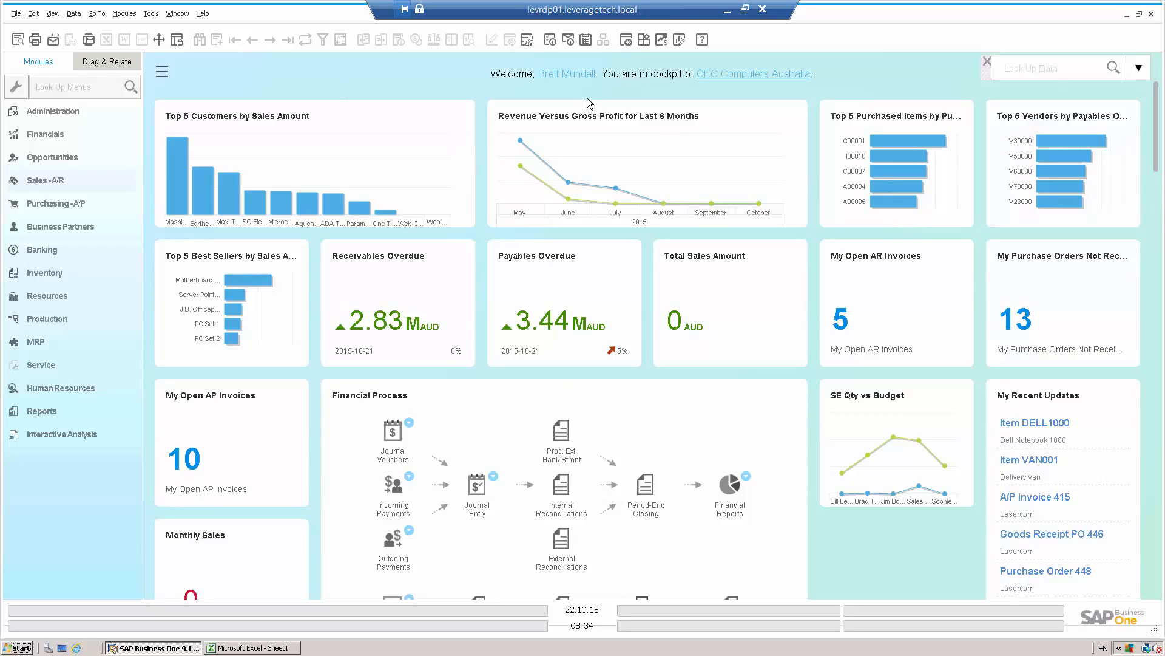
- Open the Cash Flow Forecast and reassign Sales Orders and Purchase Orders to Certainty Level 2 in its configuration, saving the settings
click(662, 40)
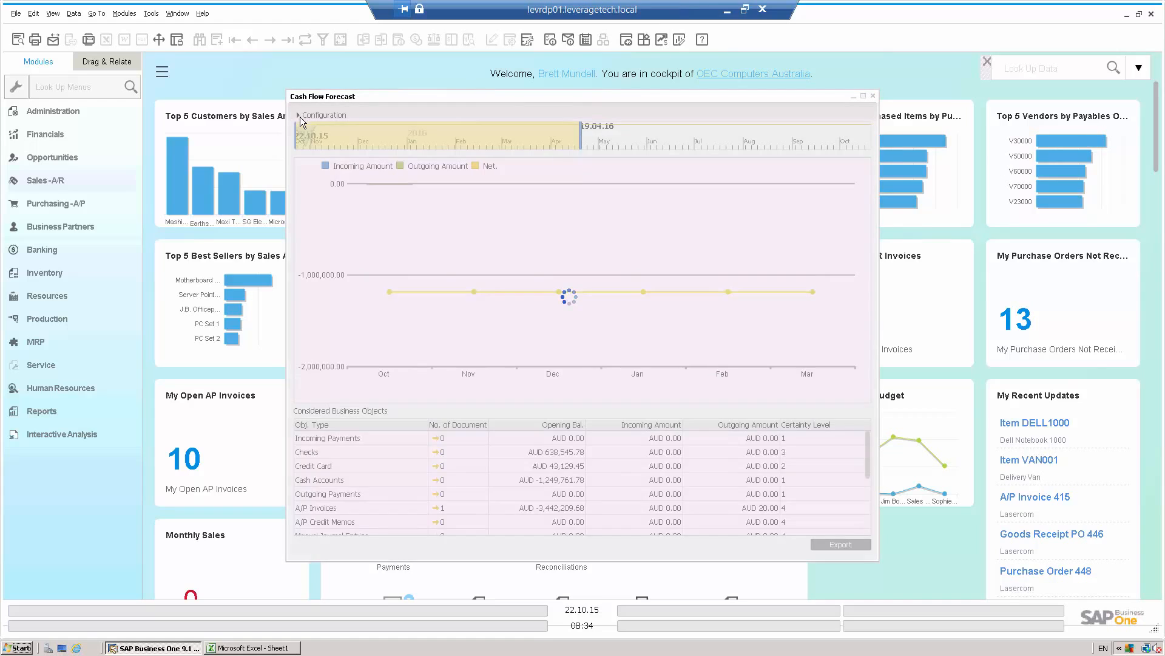
click(297, 115)
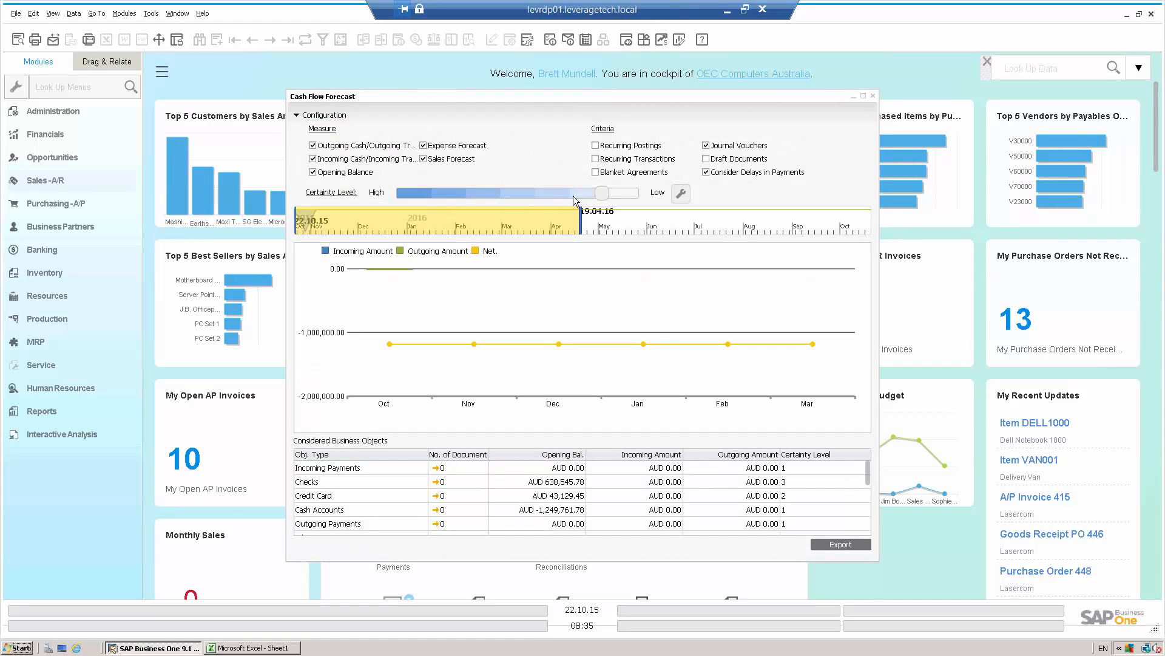
click(680, 193)
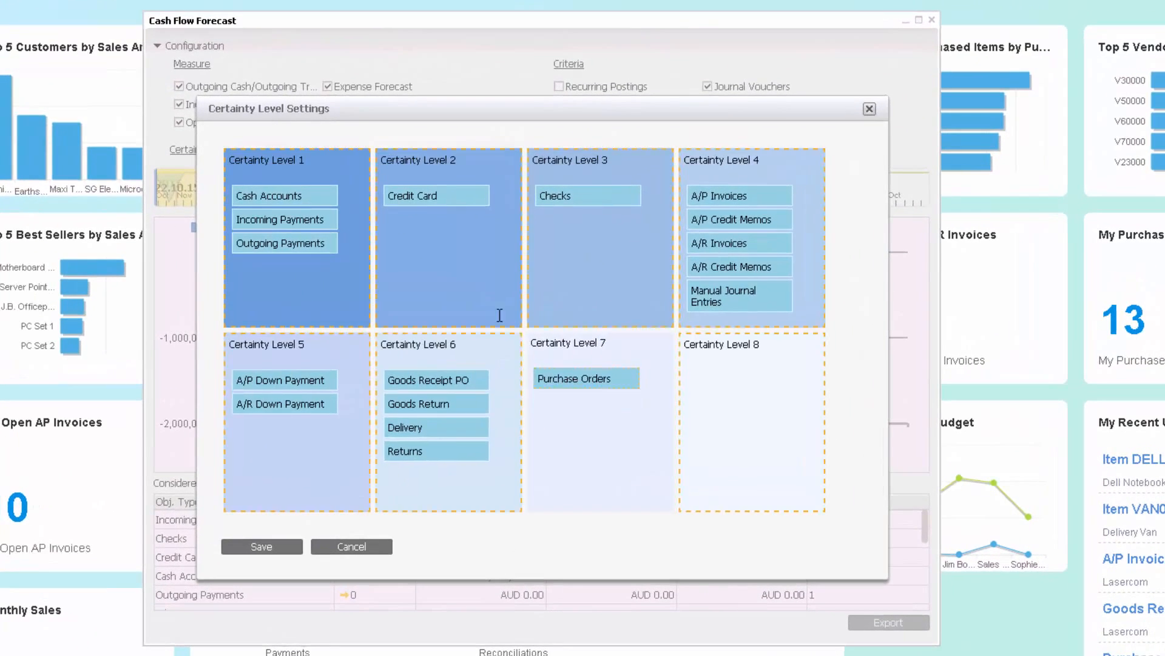
mouse_move(499, 315)
mouse_down()
mouse_move(468, 266)
mouse_move(519, 316)
mouse_up()
drag(586, 378, 427, 250)
click(375, 543)
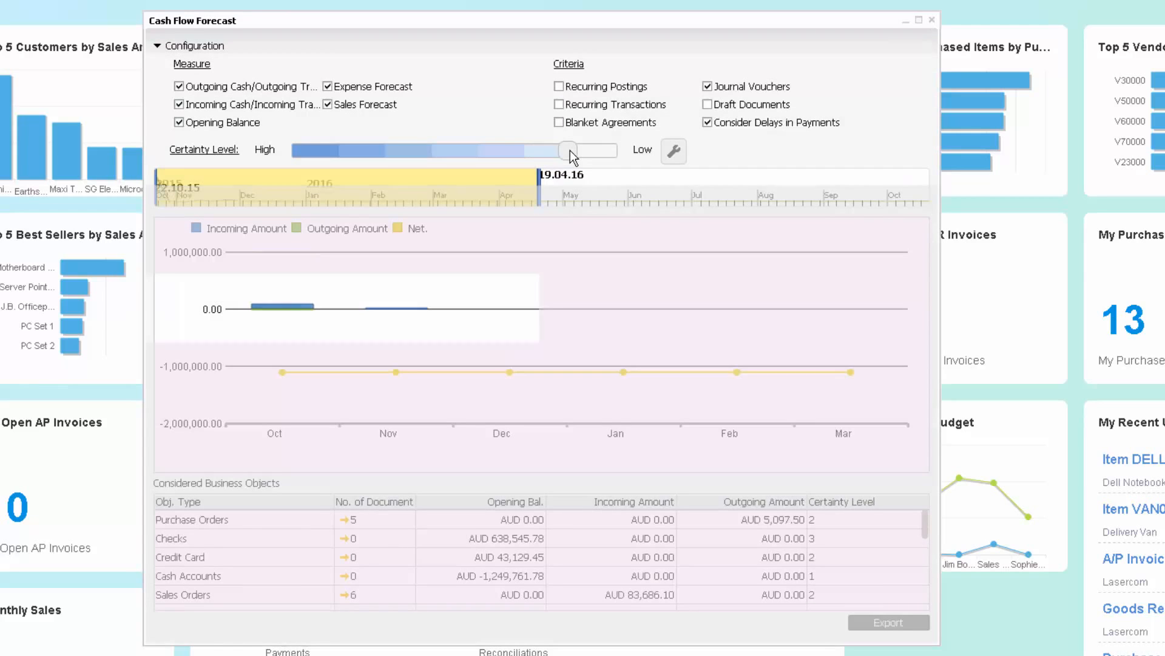
- Set the forecast's certainty level to the lowest end and shorten the forecast period to end on 30.10.15
drag(570, 151, 639, 154)
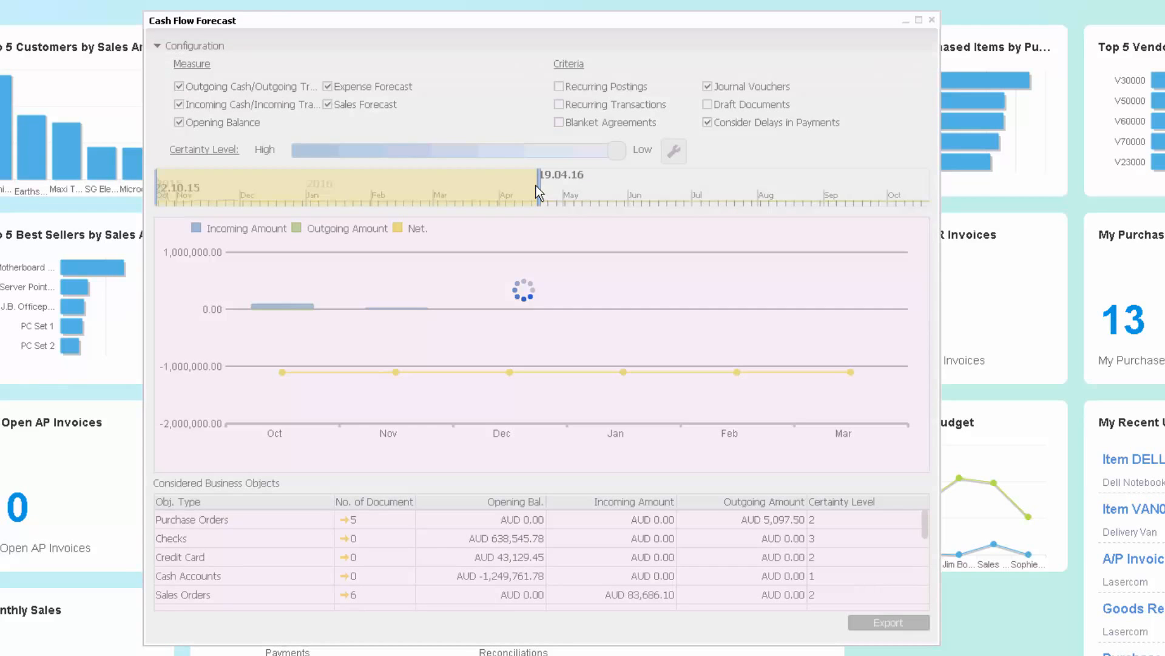
drag(541, 192, 173, 194)
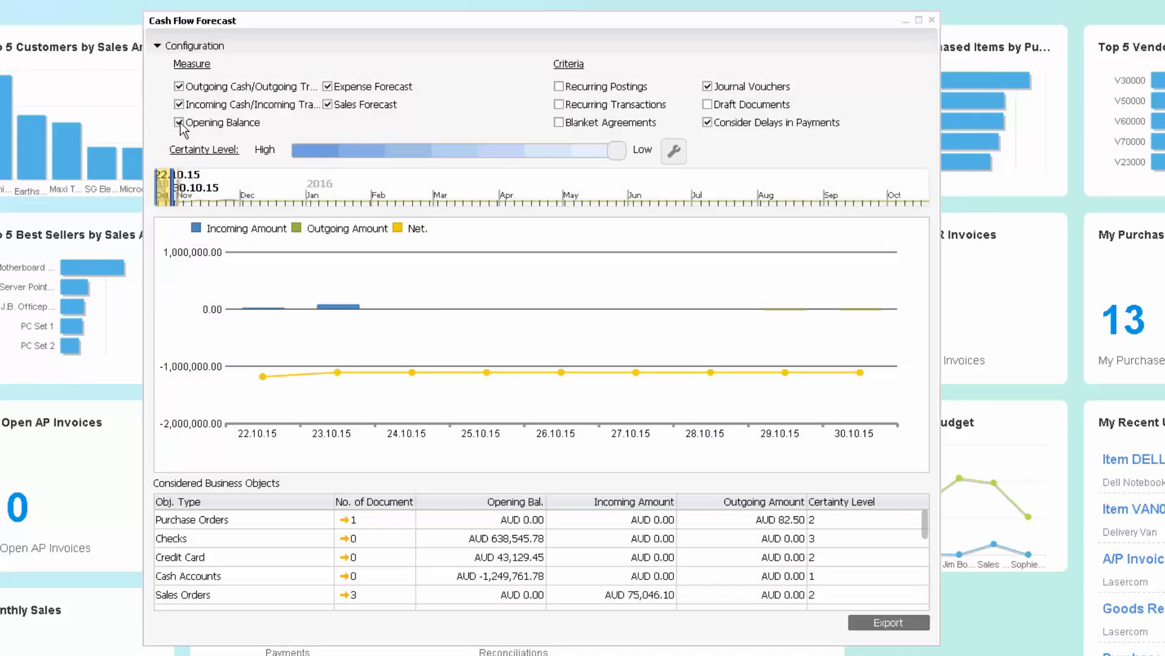
- Exclude the opening balance from the cash flow forecast and extend its period to 21.11.15
click(180, 123)
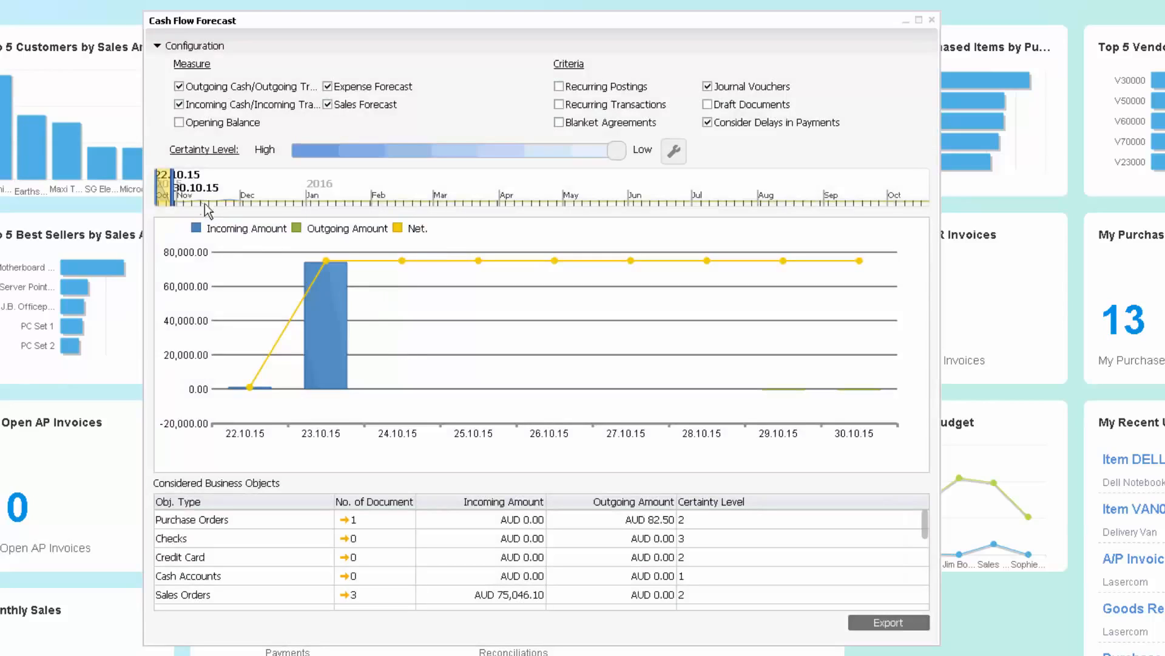
drag(179, 196, 220, 196)
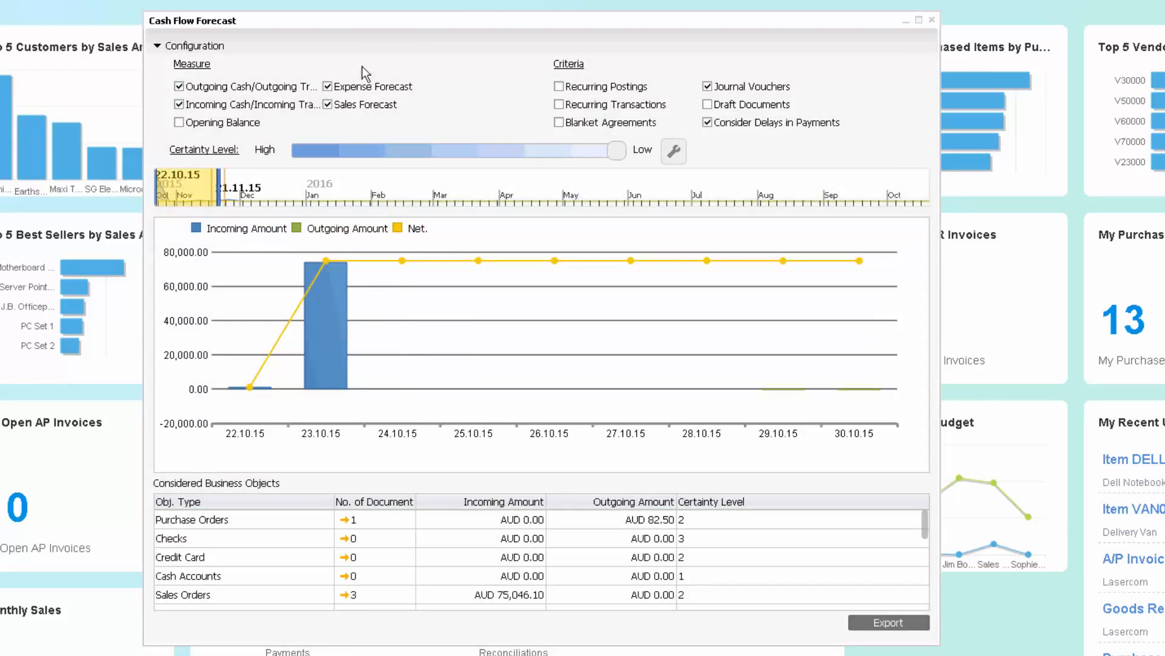